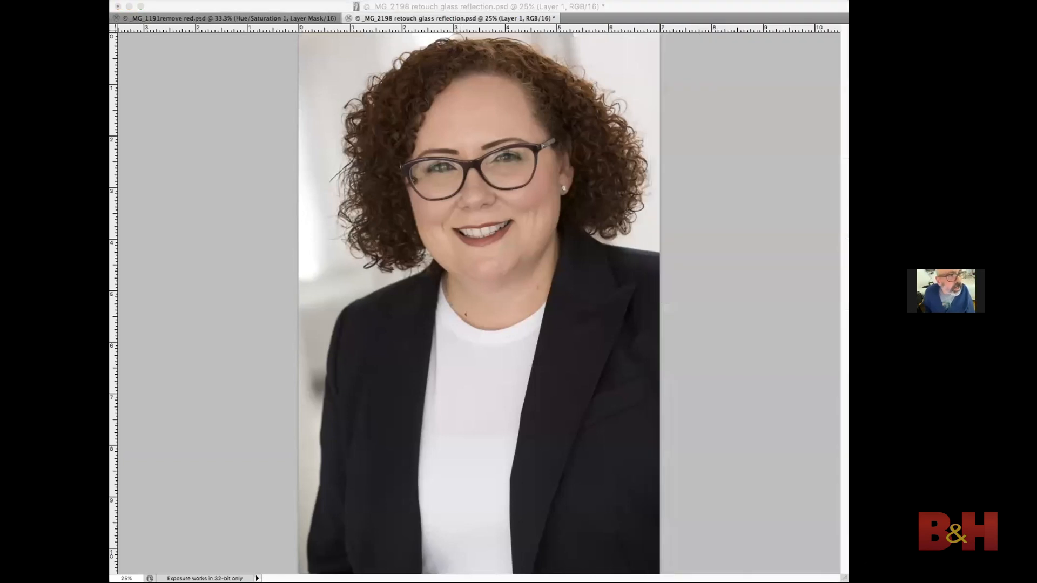
key("Tab")
key("Tab")
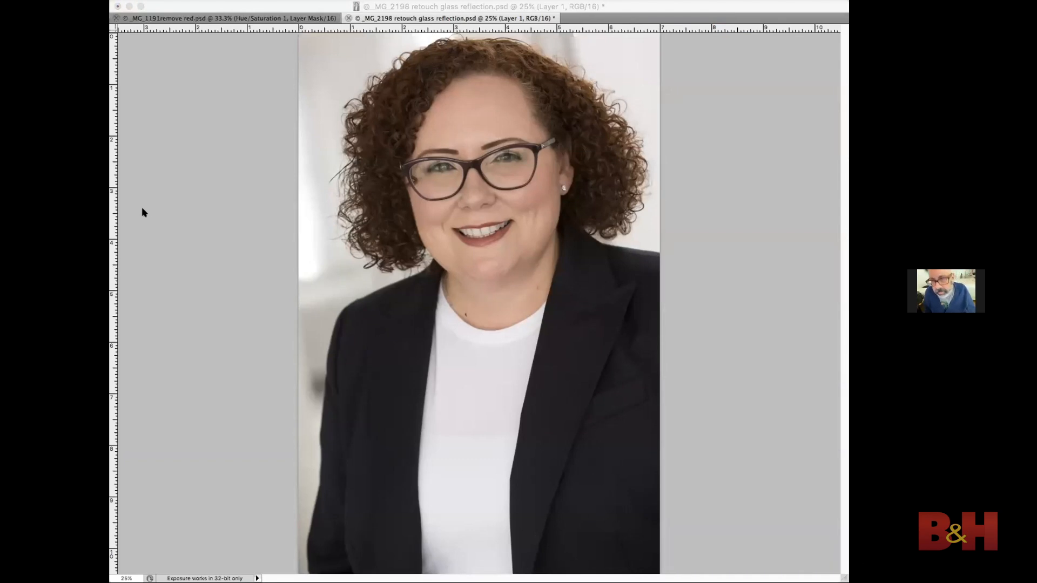
key("Tab")
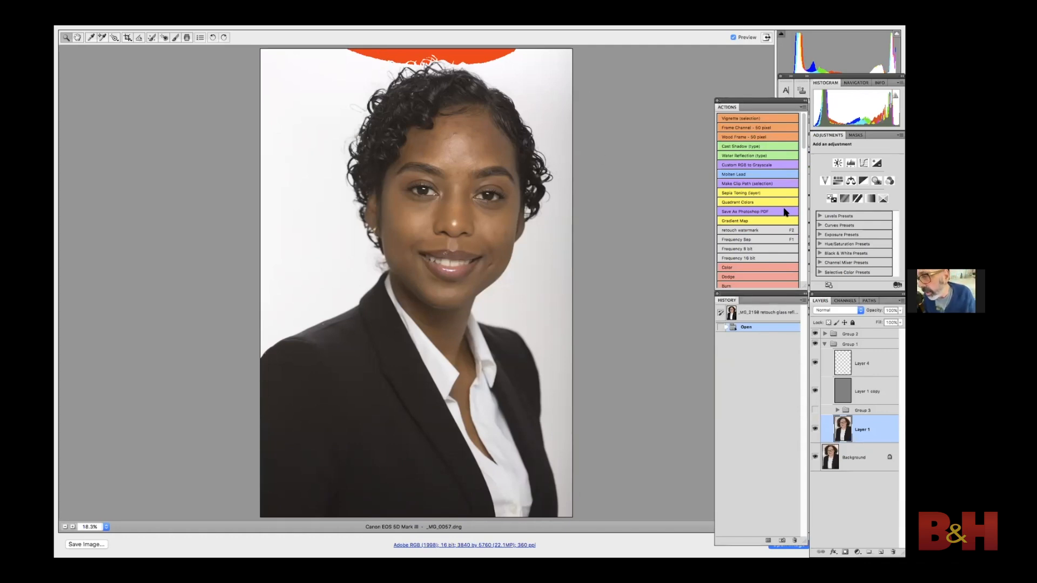
Step: Fine-tune the tones of the raw portrait _MG_0057.dng, check its local brush adjustment, and open it for retouching
left_click_drag(786, 209, 799, 208)
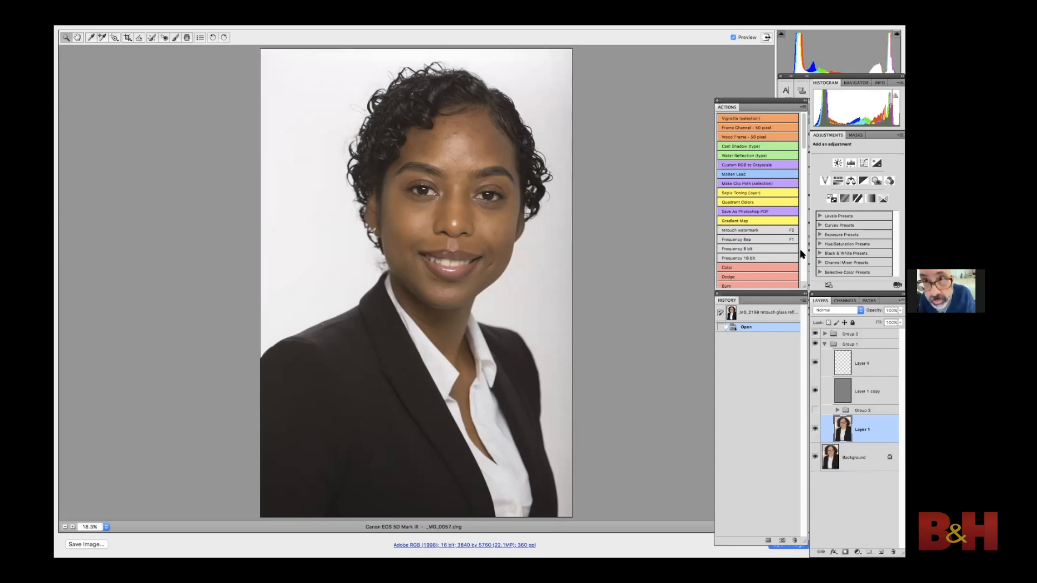
left_click_drag(802, 254, 800, 254)
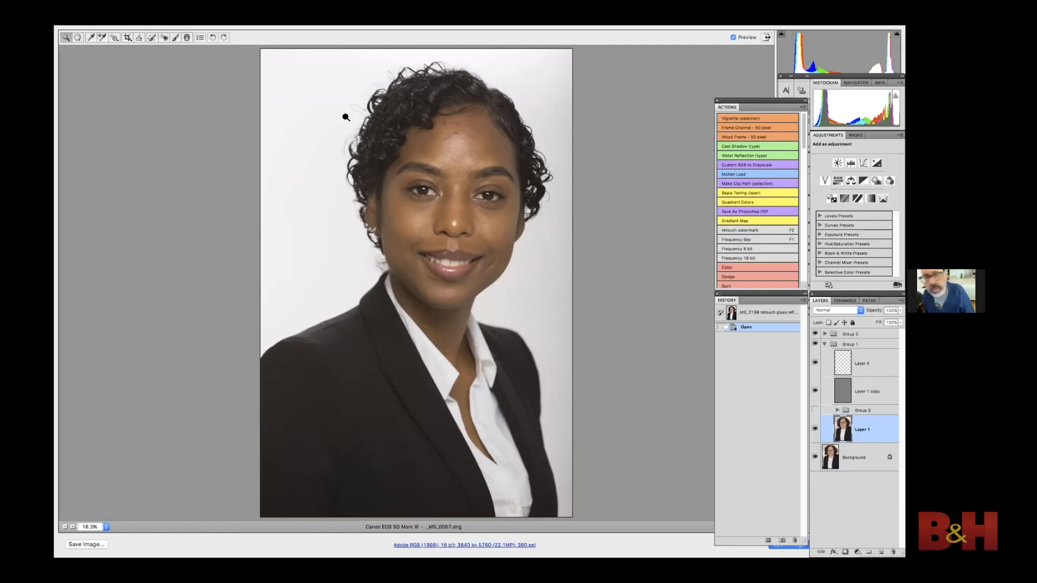
left_click(177, 38)
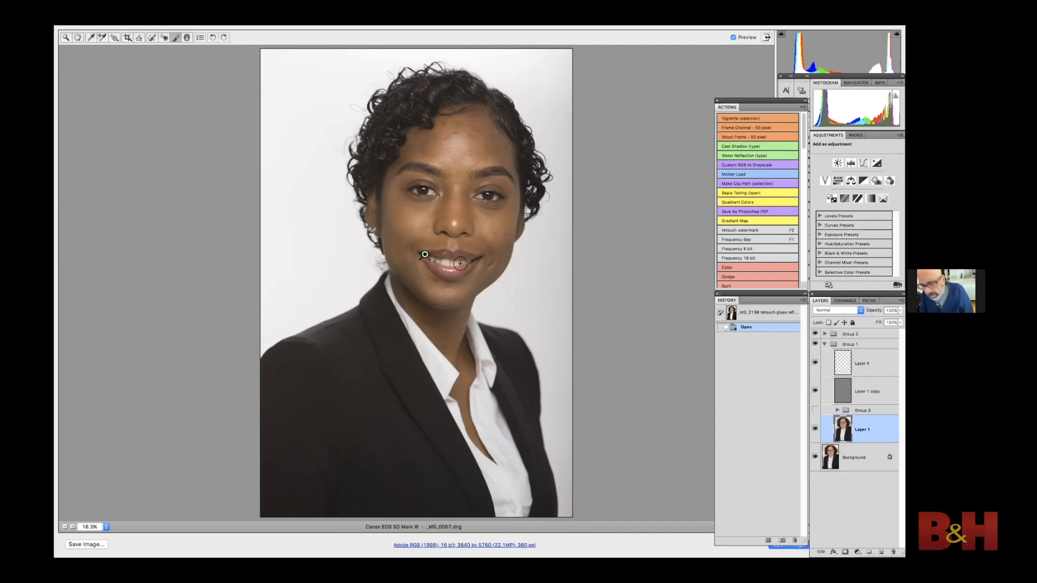
left_click(65, 37)
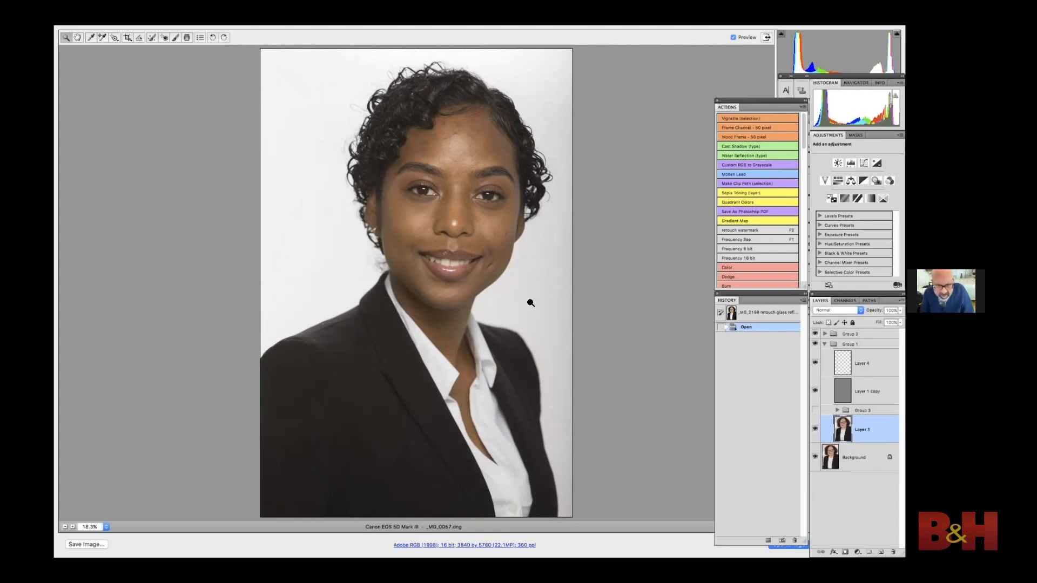
left_click(785, 543)
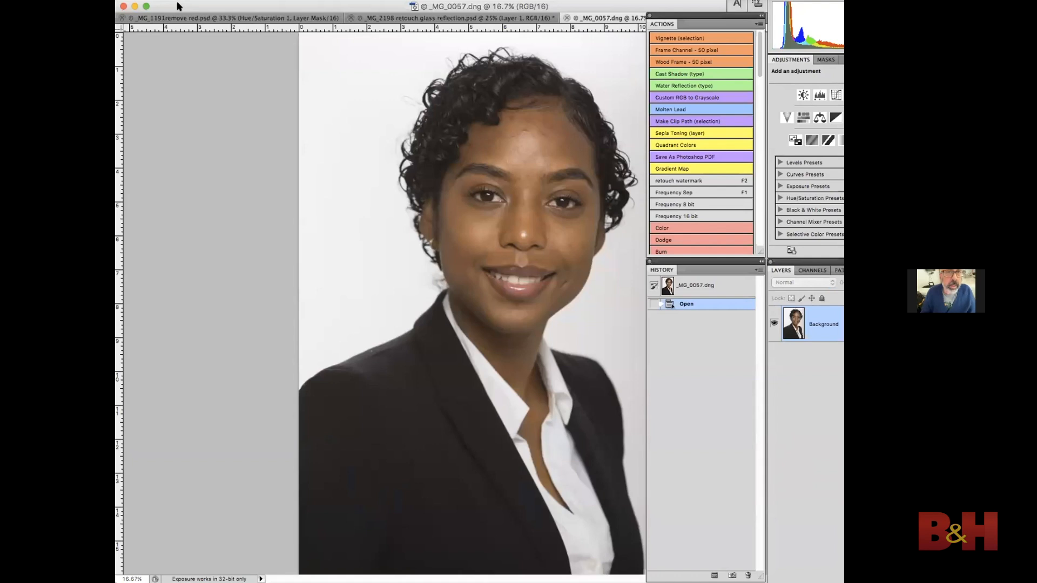
Step: Resize the portrait to a document width of 7 inches, keeping proportions and 360 pixels/inch resolution
left_click(146, 6)
left_click(121, 1)
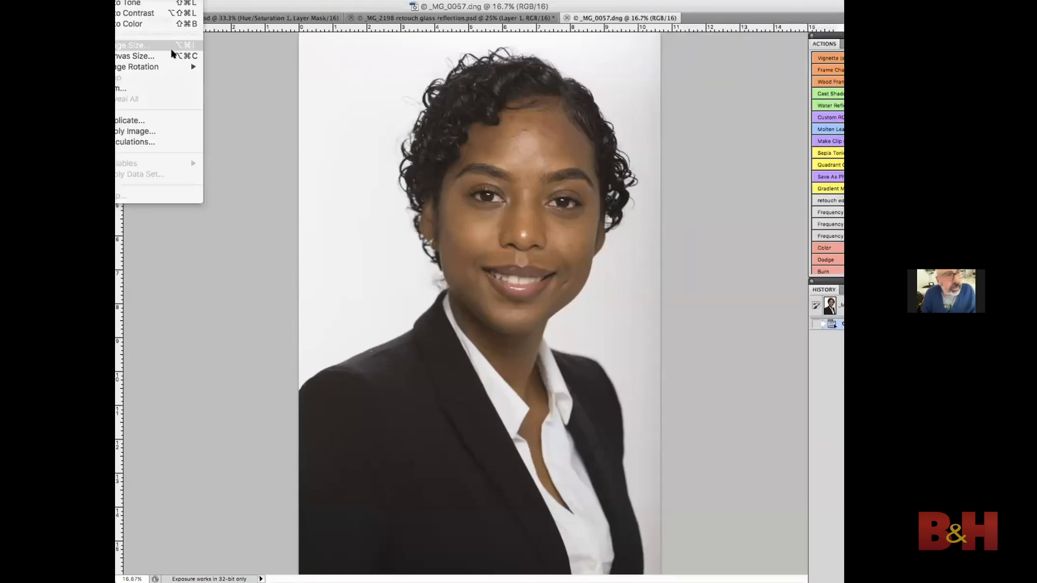
left_click(128, 45)
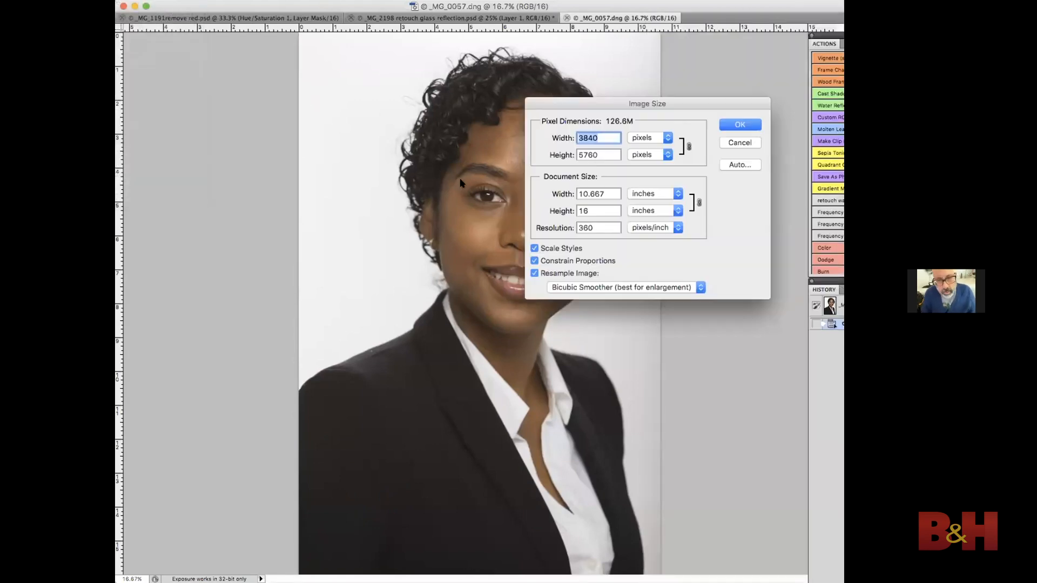
double_click(599, 193)
type("7")
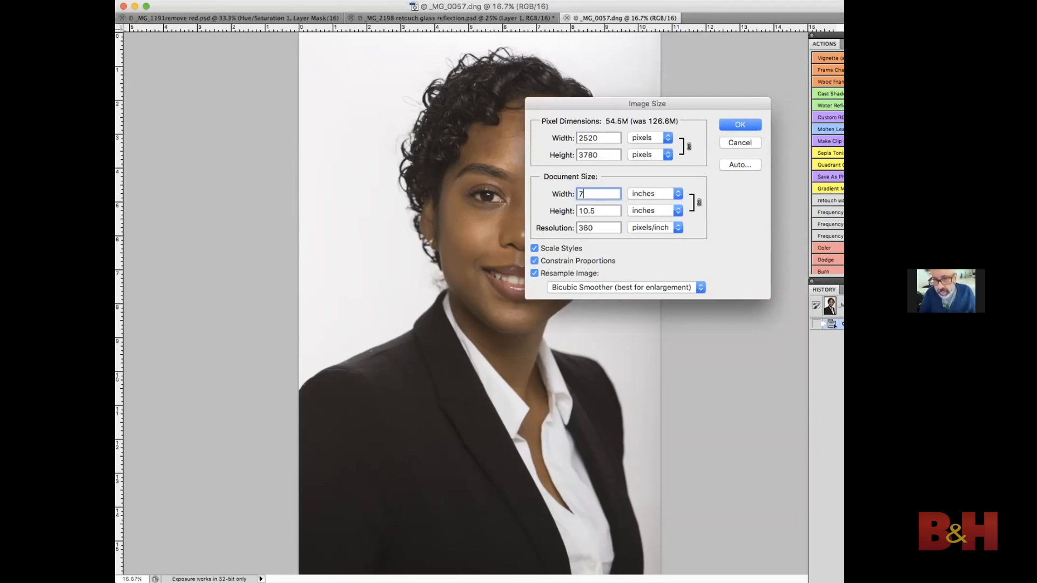
key("Return")
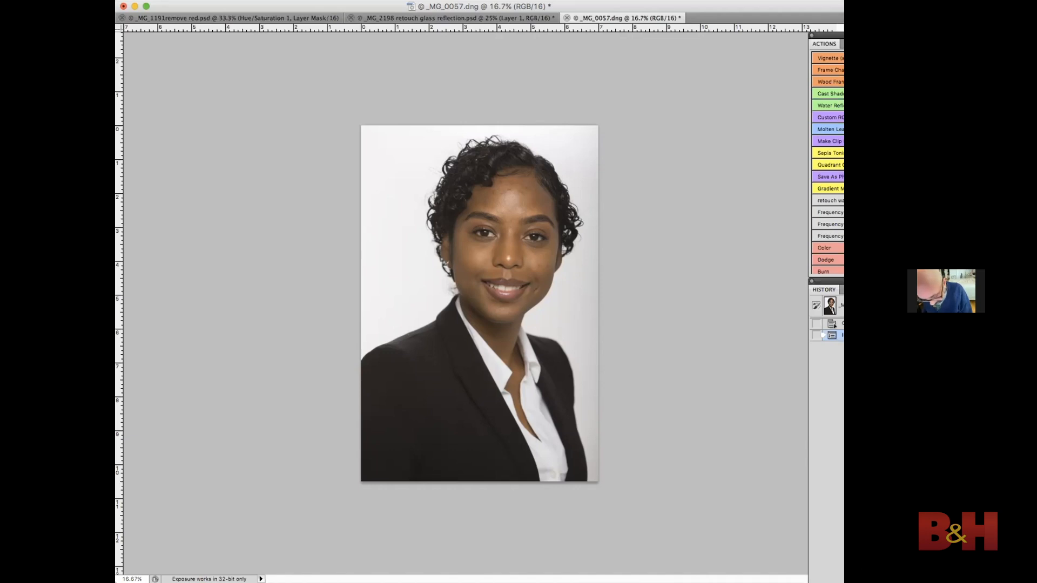
Step: Duplicate the background layer twice and select the lower copy, Layer 1
key("super+j")
key("super+j")
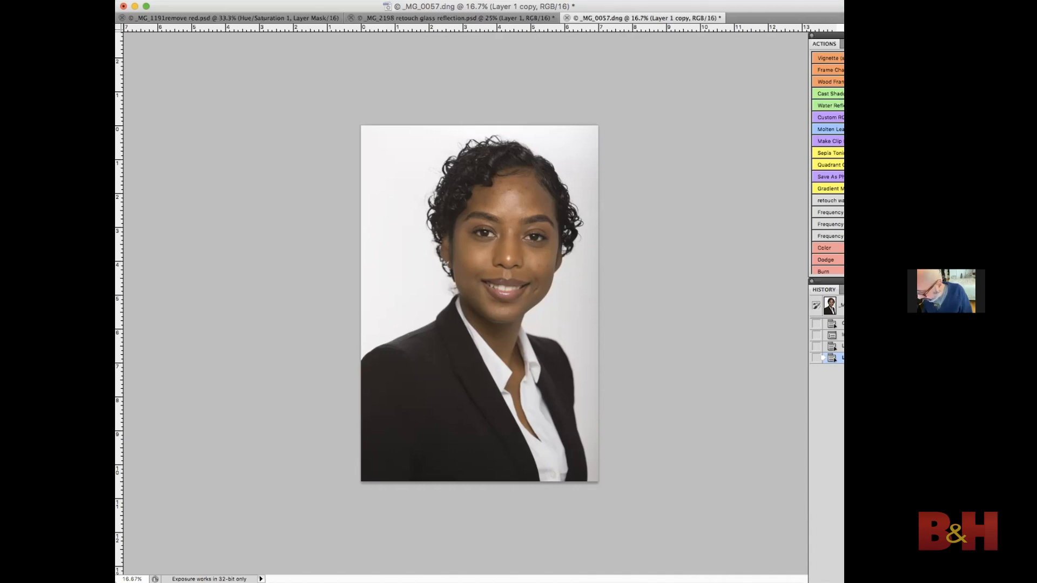
key("alt+bracketleft")
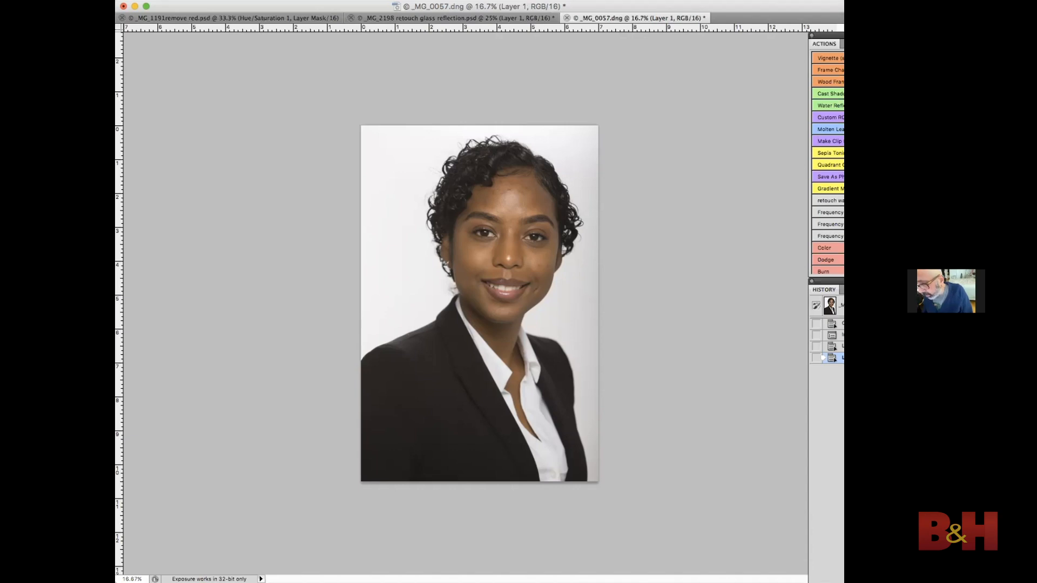
Step: Apply a Gaussian Blur with a radius of 1.5 pixels to Layer 1
left_click(201, 0)
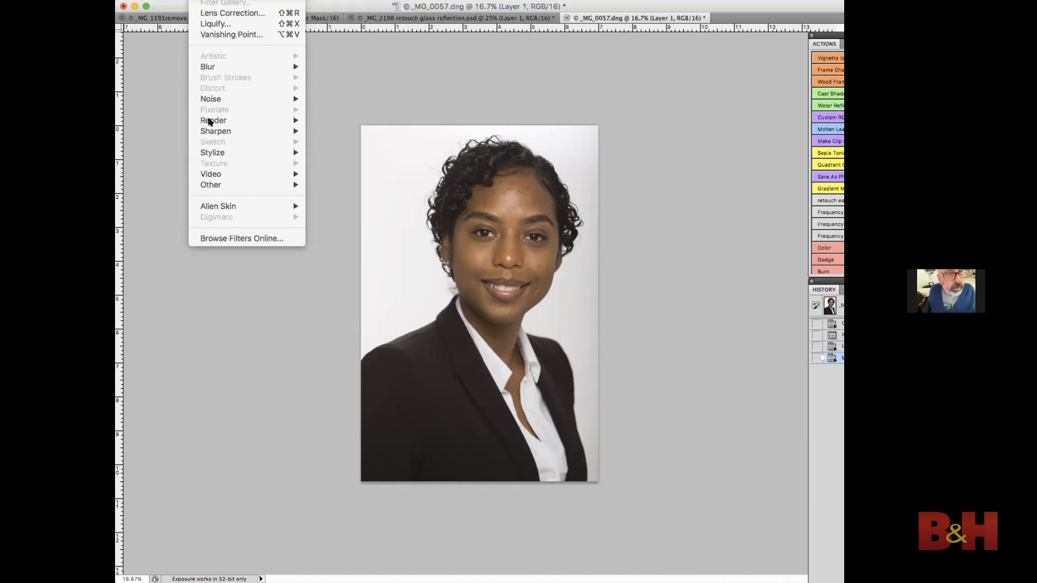
mouse_move(209, 69)
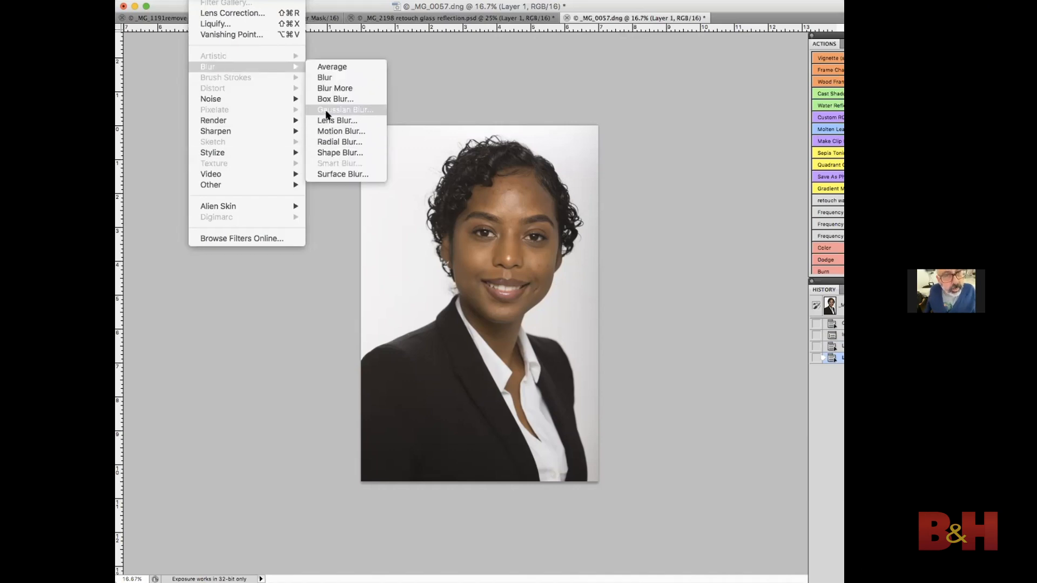
left_click(328, 114)
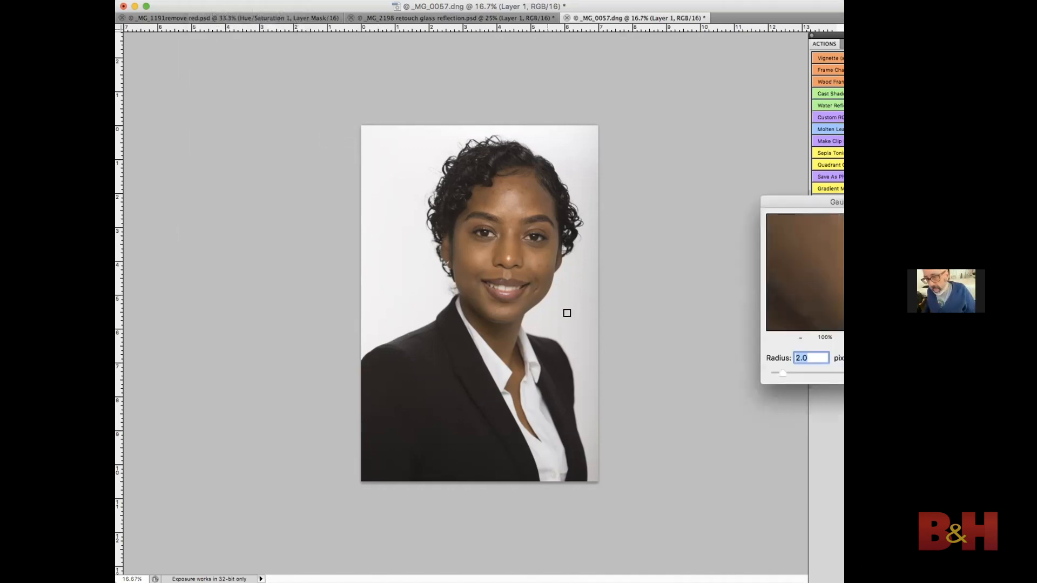
left_click(532, 242)
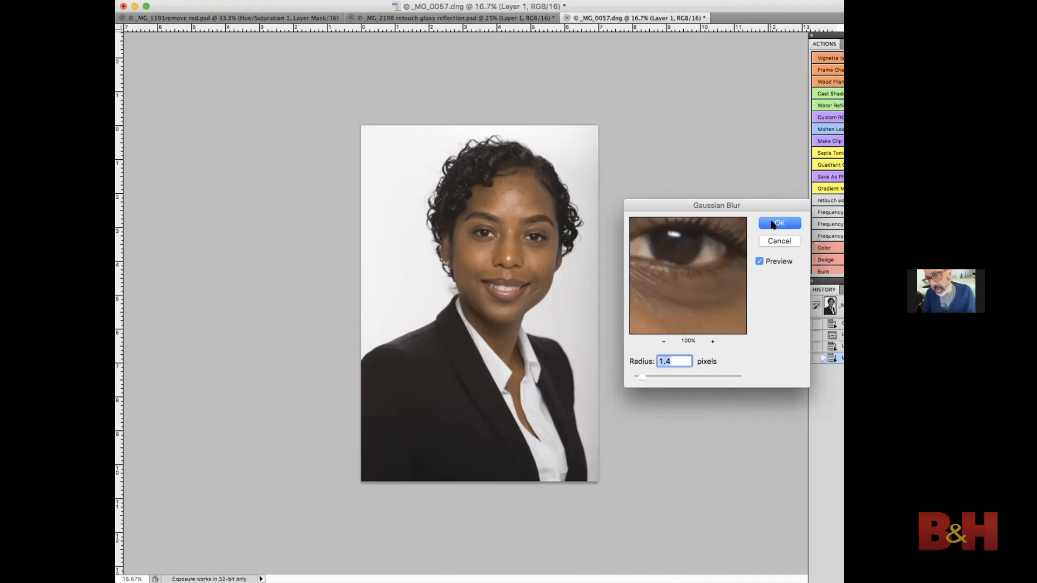
key("Up")
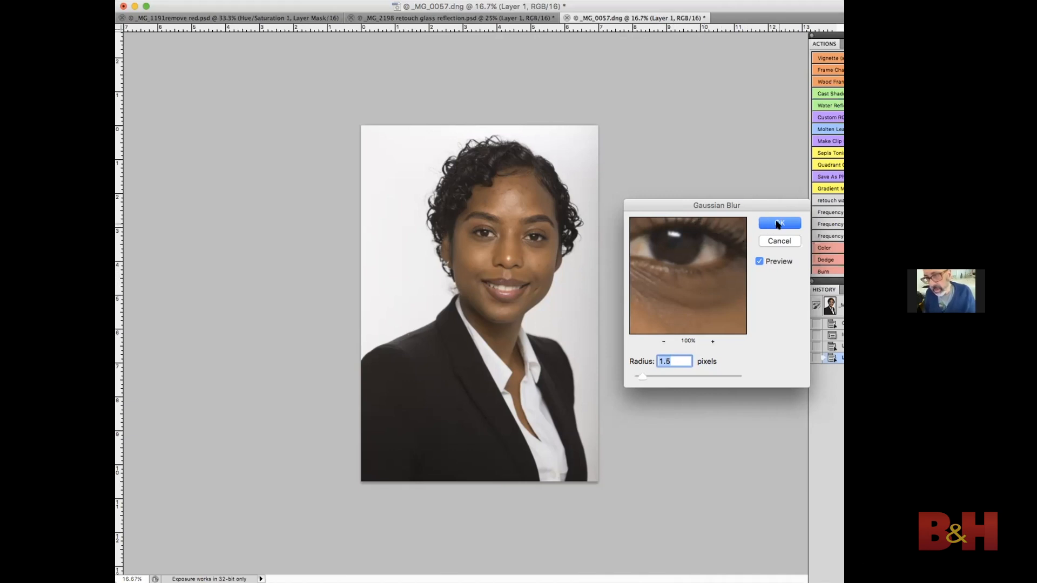
left_click(777, 223)
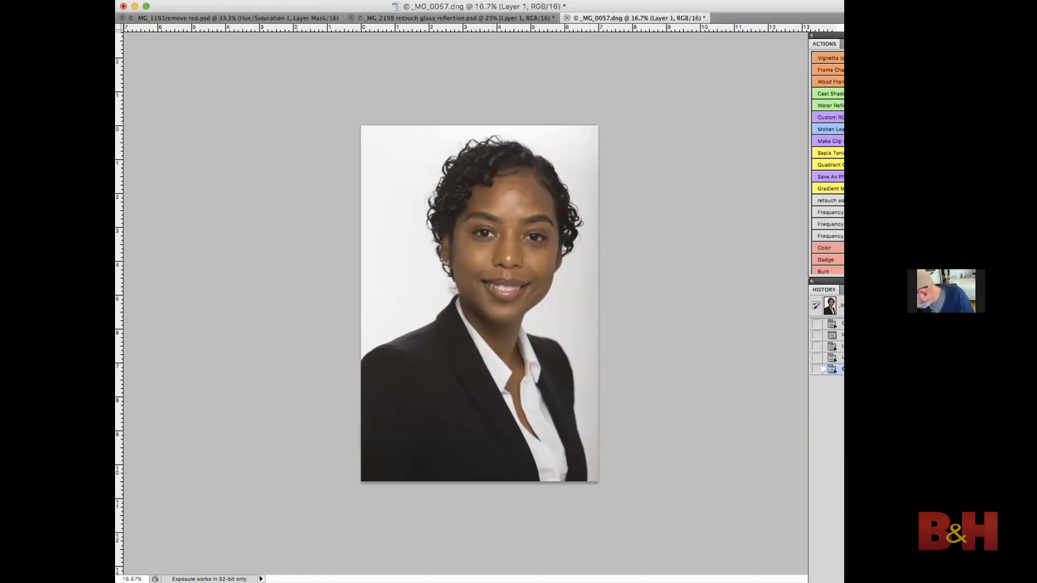
Step: Set Layer 1 copy to Linear Light blending and apply Layer 1's RGB channel to it, inverted, using Add with scale 2 and offset 0
key("super+j")
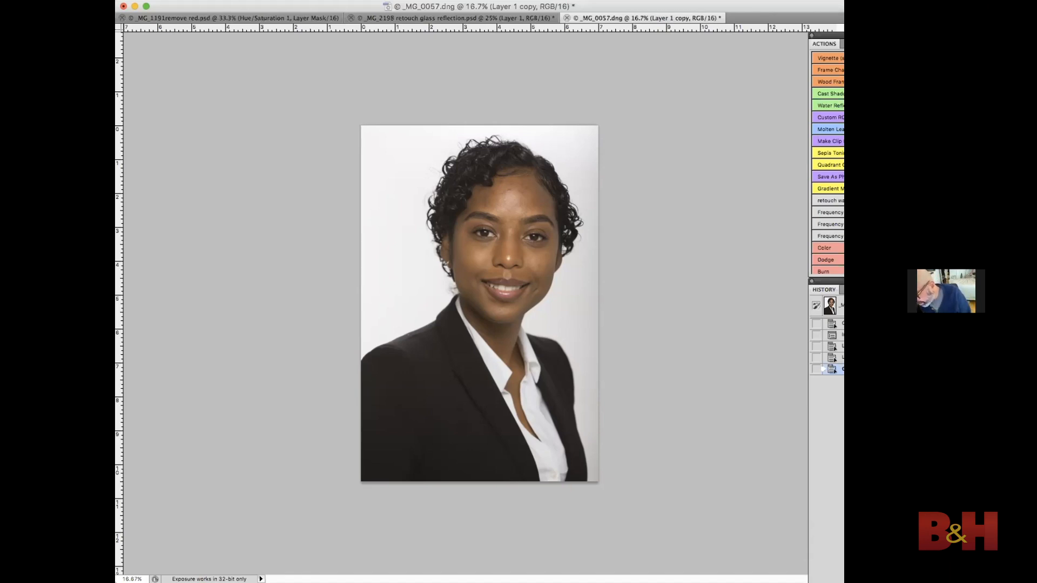
key("alt+shift+j")
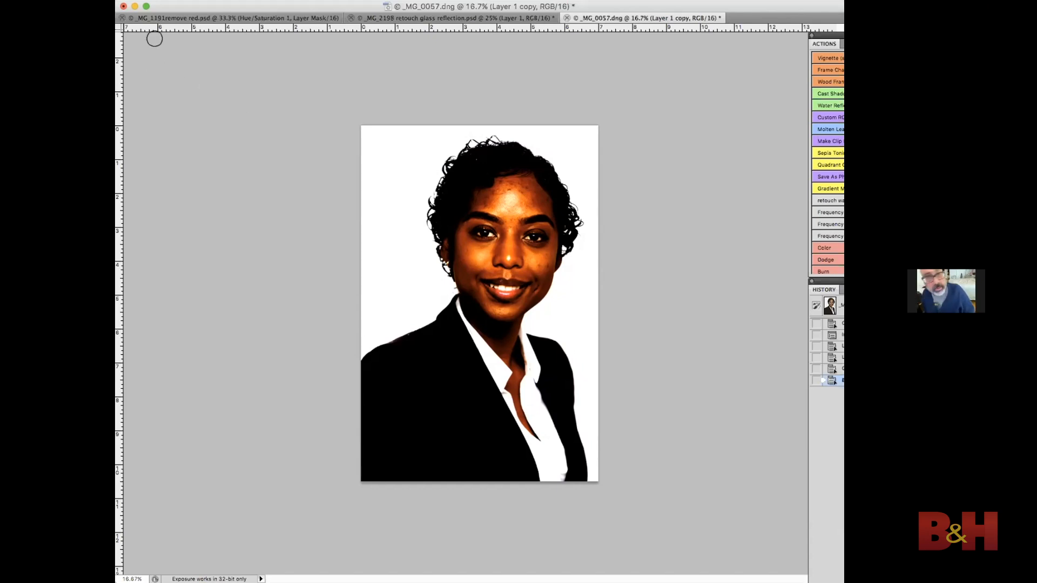
left_click(117, 0)
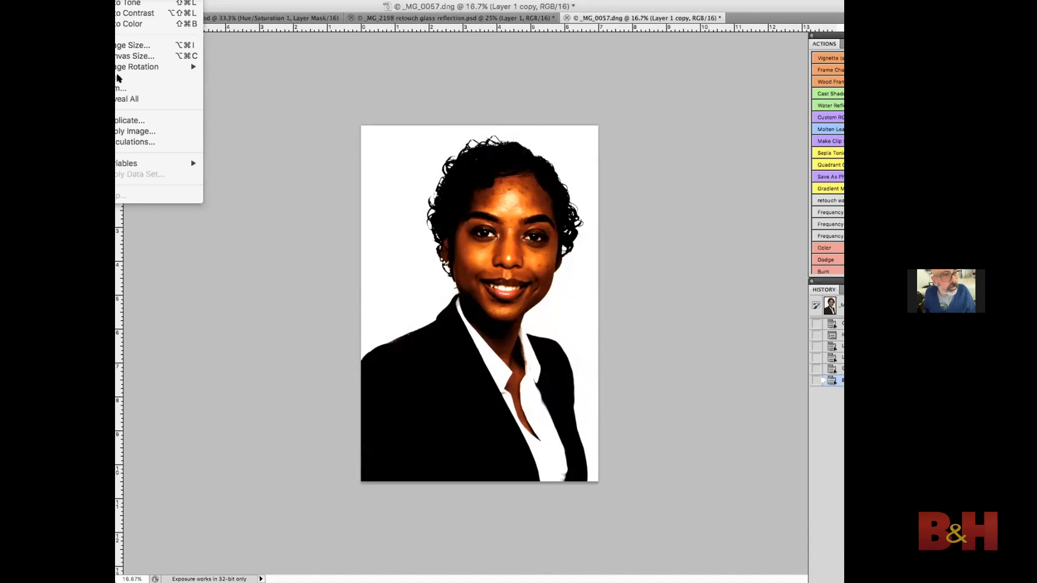
left_click(122, 132)
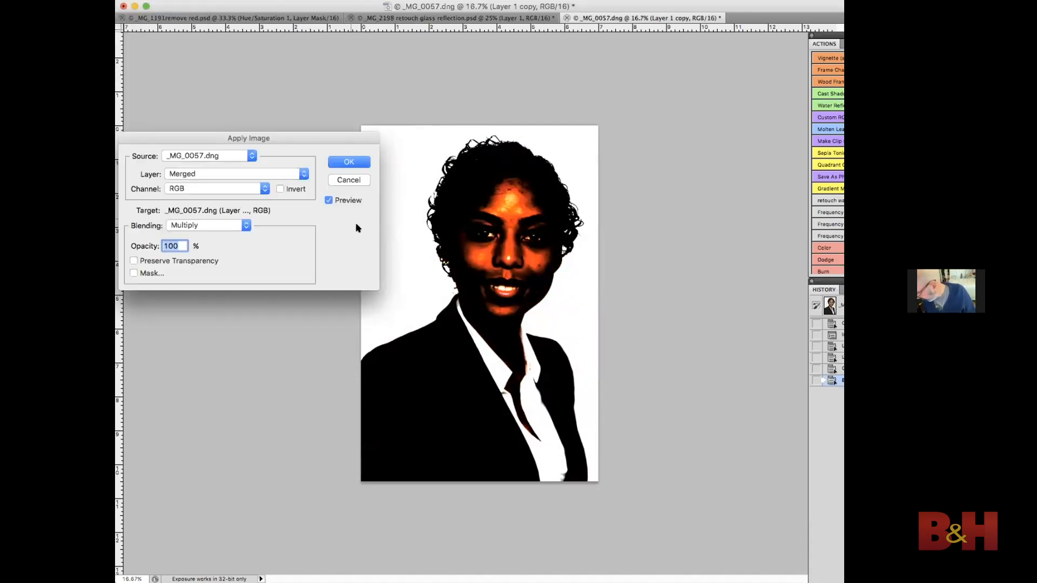
left_click_drag(254, 138, 297, 92)
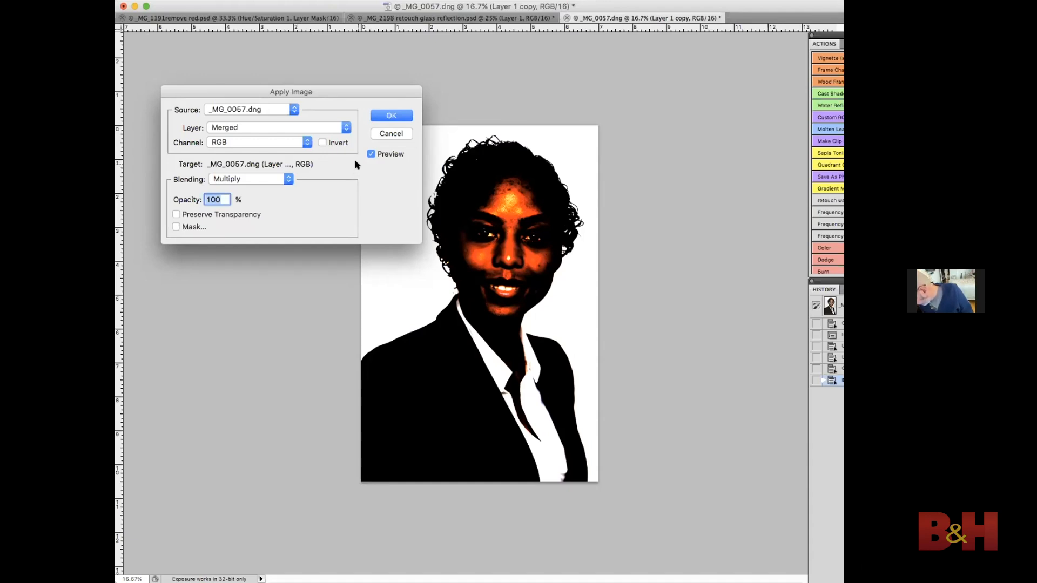
left_click(250, 127)
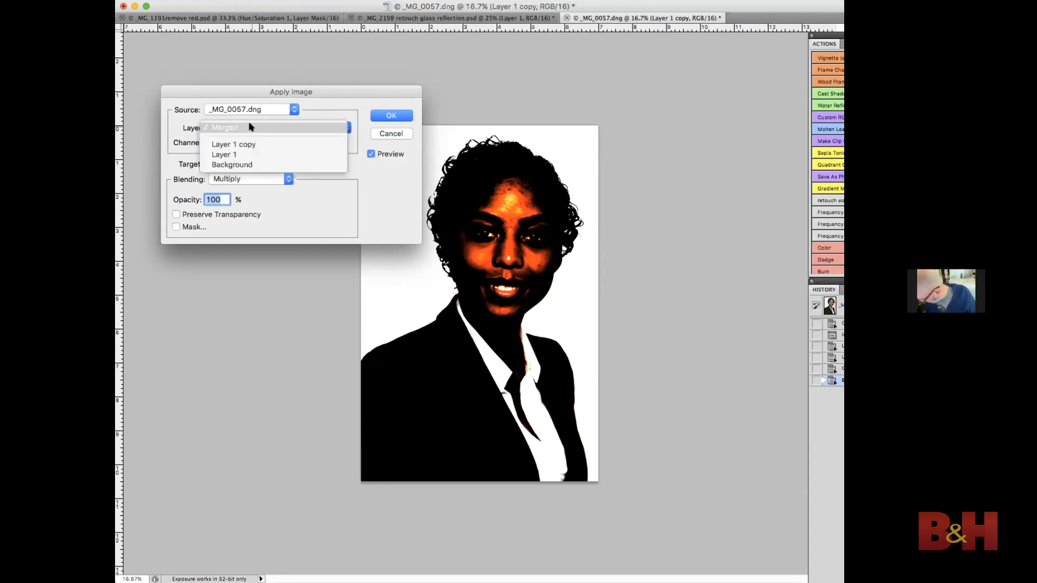
left_click(243, 154)
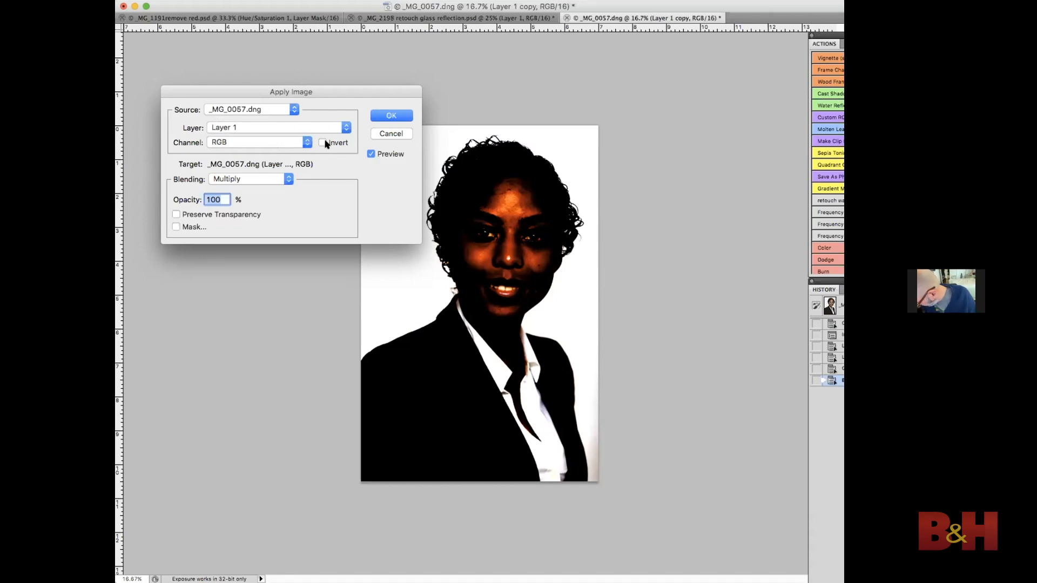
left_click(245, 179)
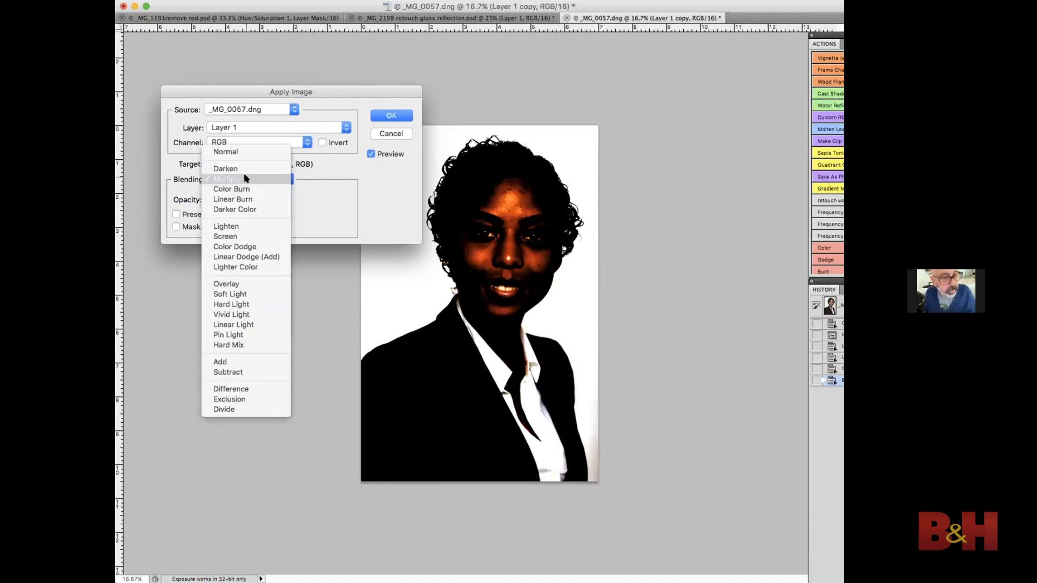
left_click(223, 362)
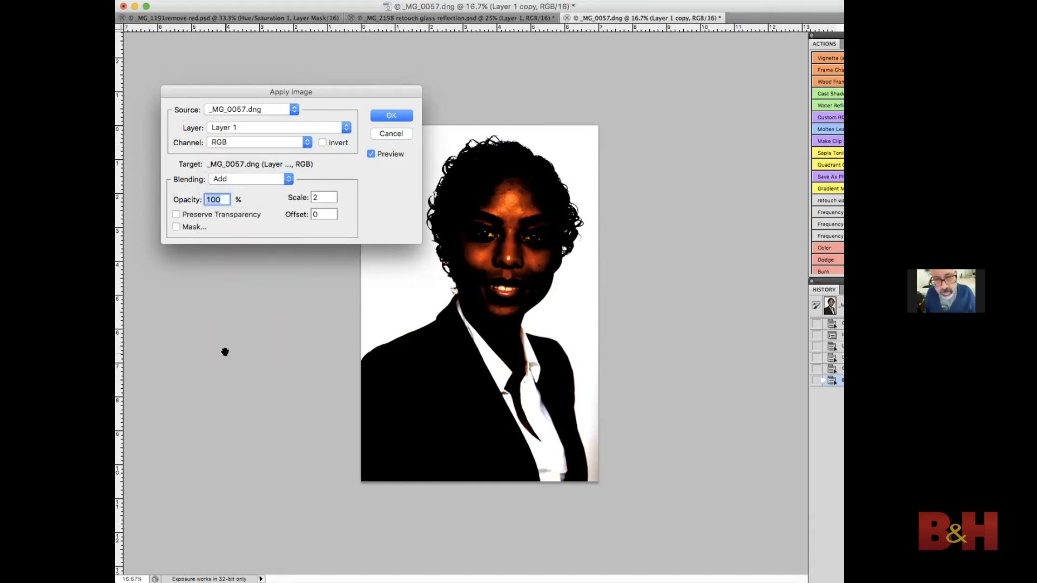
left_click(322, 142)
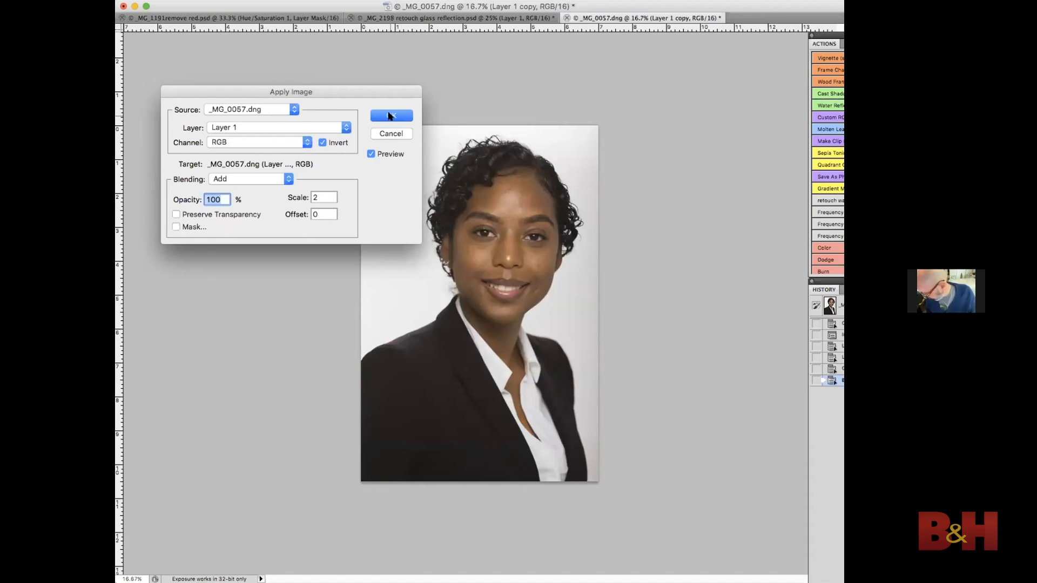
left_click(390, 115)
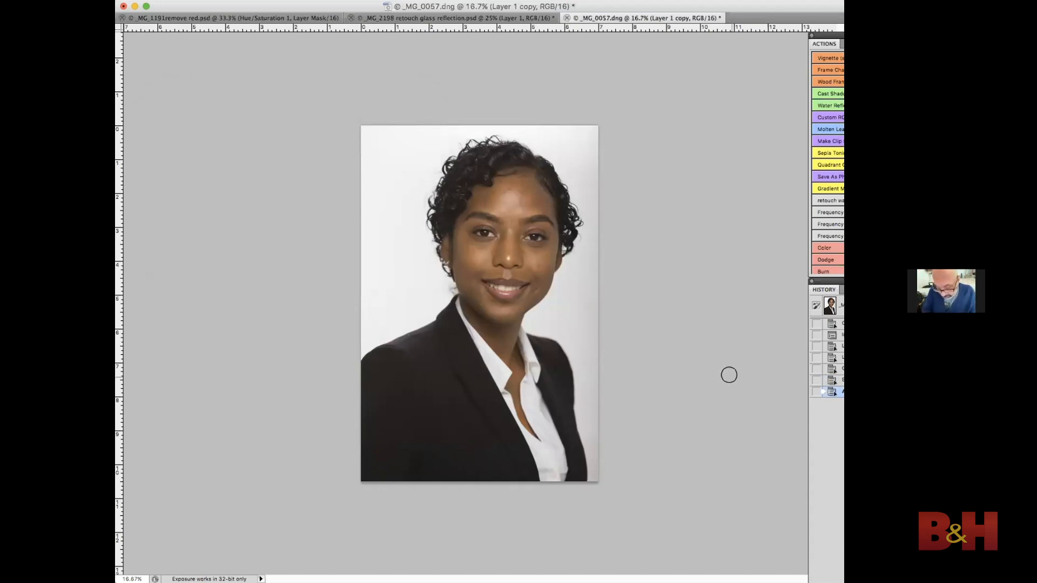
Step: Delete the manually made separation layers and run a frequency separation action to build a Frequency group with High, Brush and Low layers
key("super+plus")
key("super+plus")
key("super+plus")
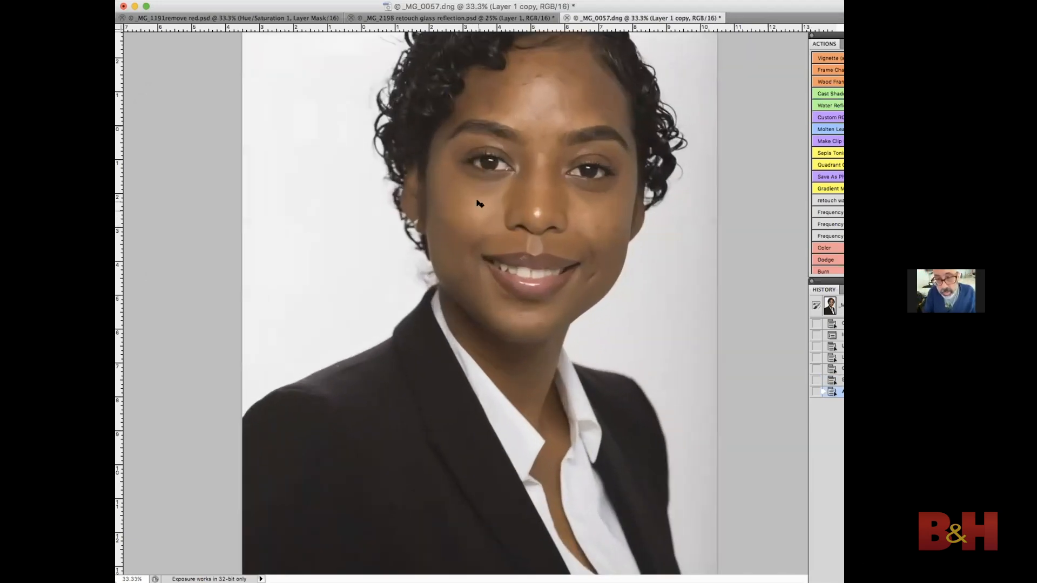
key("super+plus")
left_click_drag(542, 160, 536, 394)
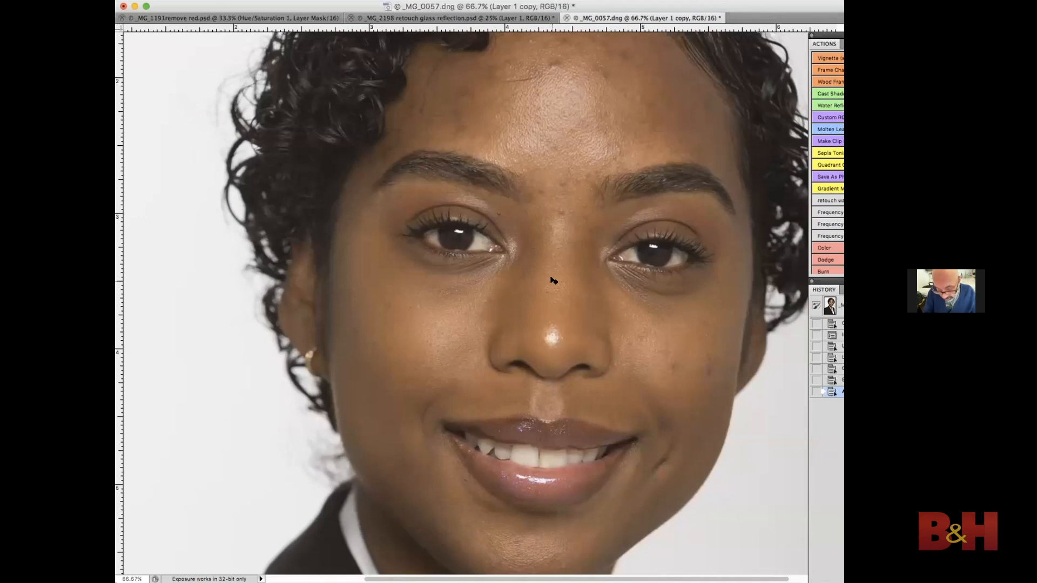
key("super+0")
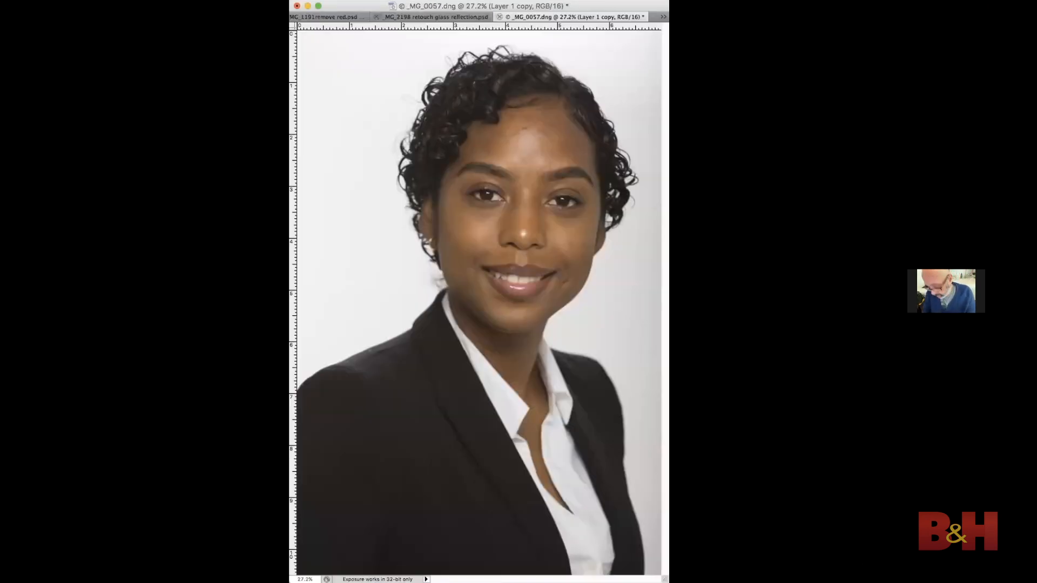
key("super+shift+e")
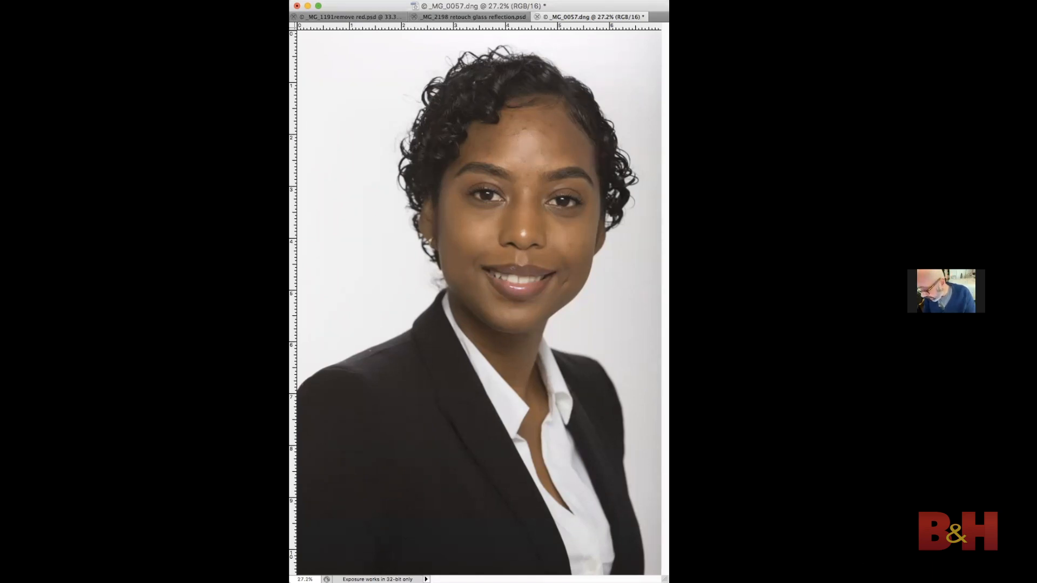
key("super+j")
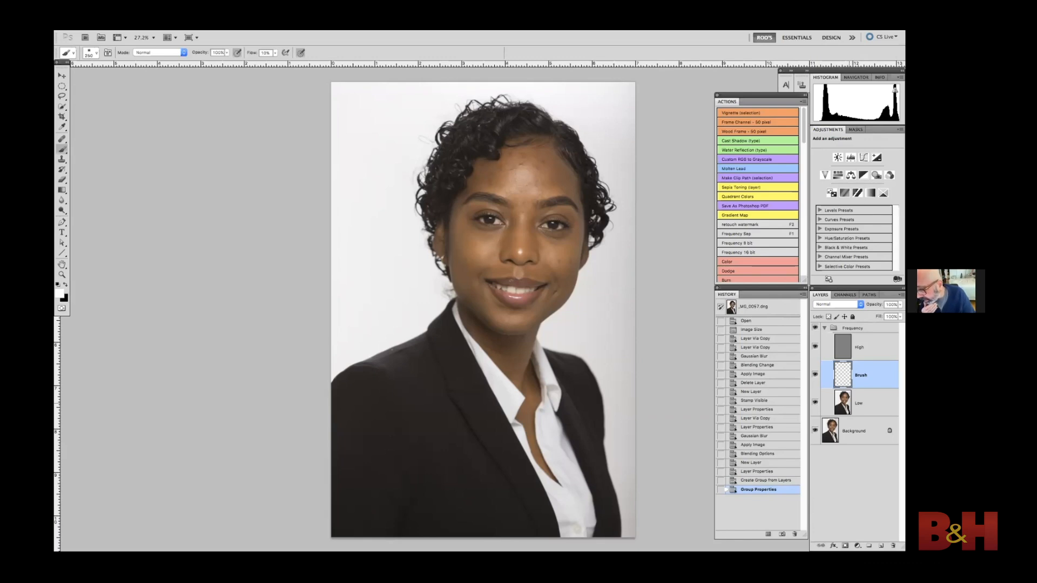
Step: Delete the Frequency group and rebuild it with the Frequency 16 bit action, applying a Gaussian Blur radius of 1.7 pixels
left_click(824, 328)
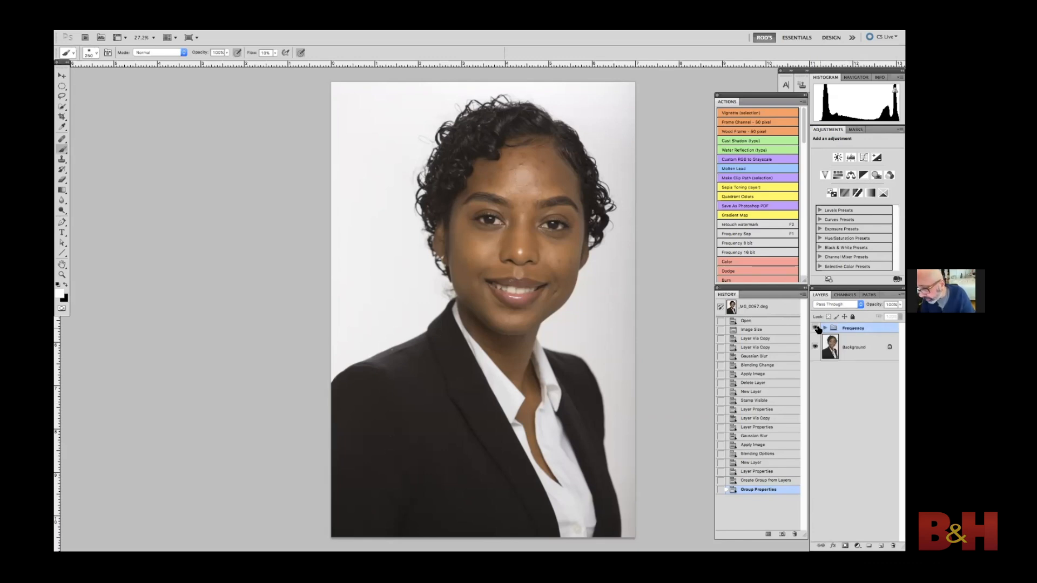
key("Delete")
key("ctrl+shift+alt+n")
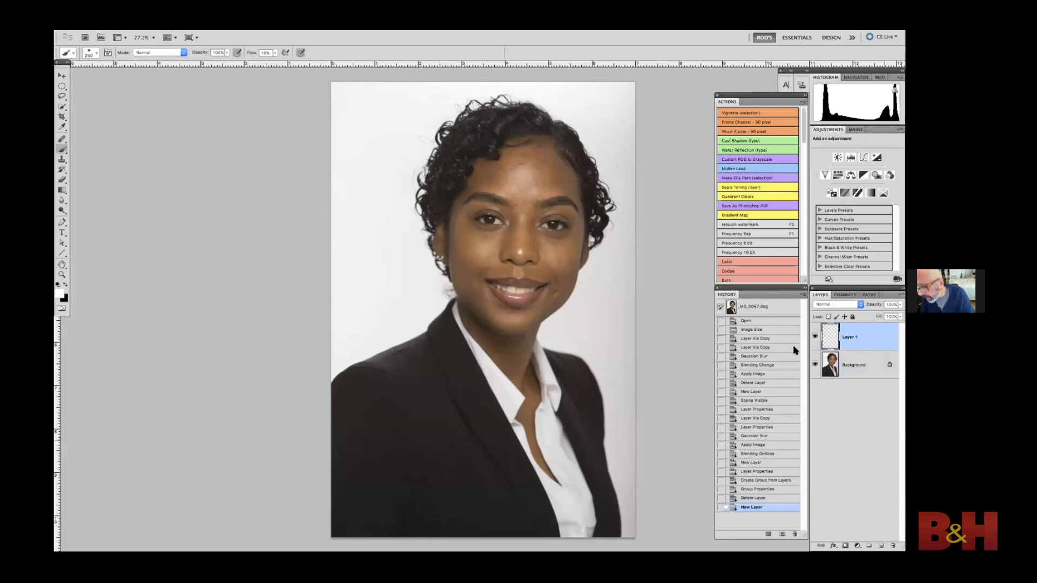
left_click(754, 252)
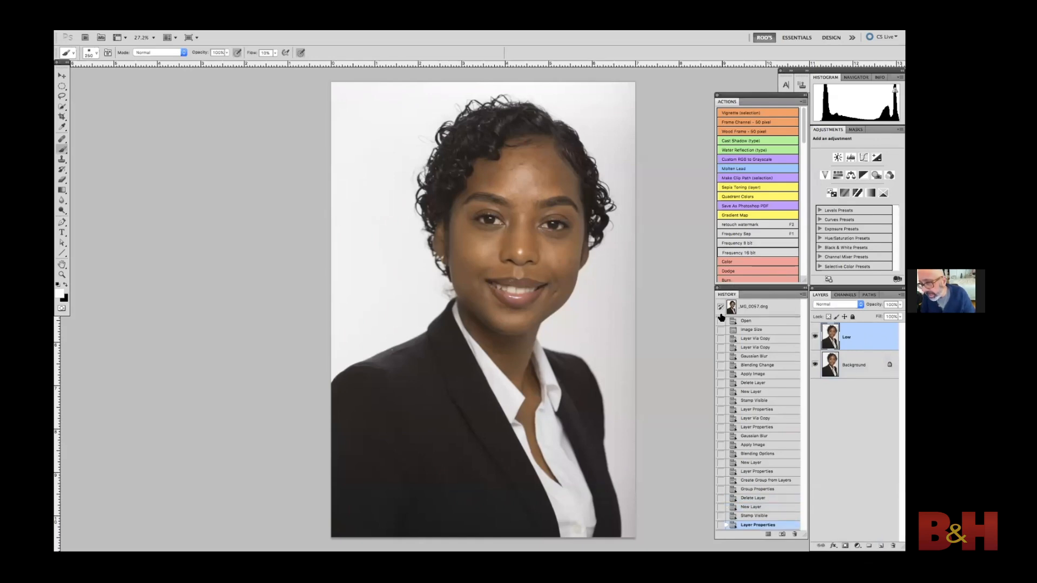
left_click(551, 225)
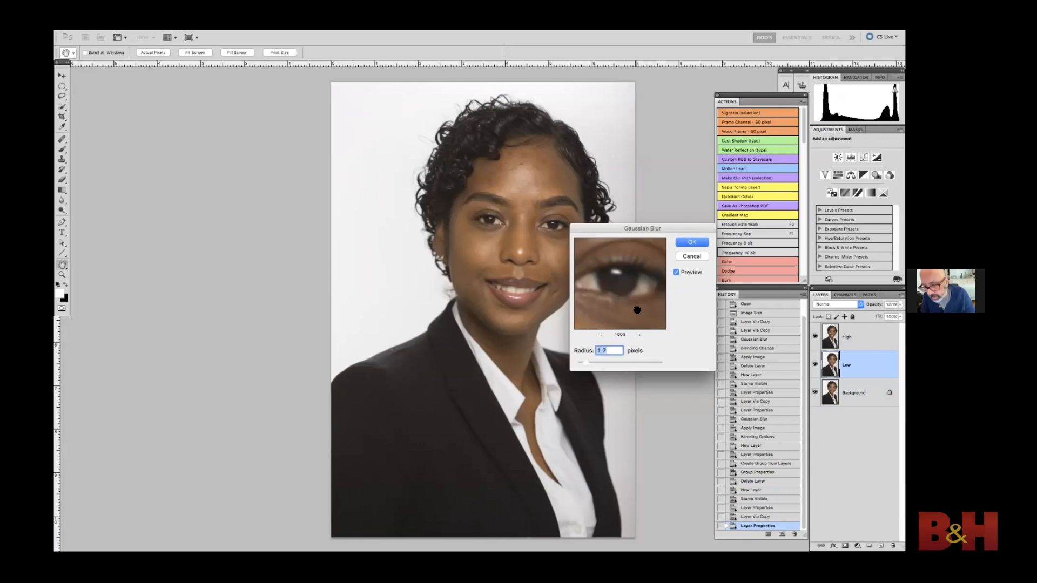
key("Return")
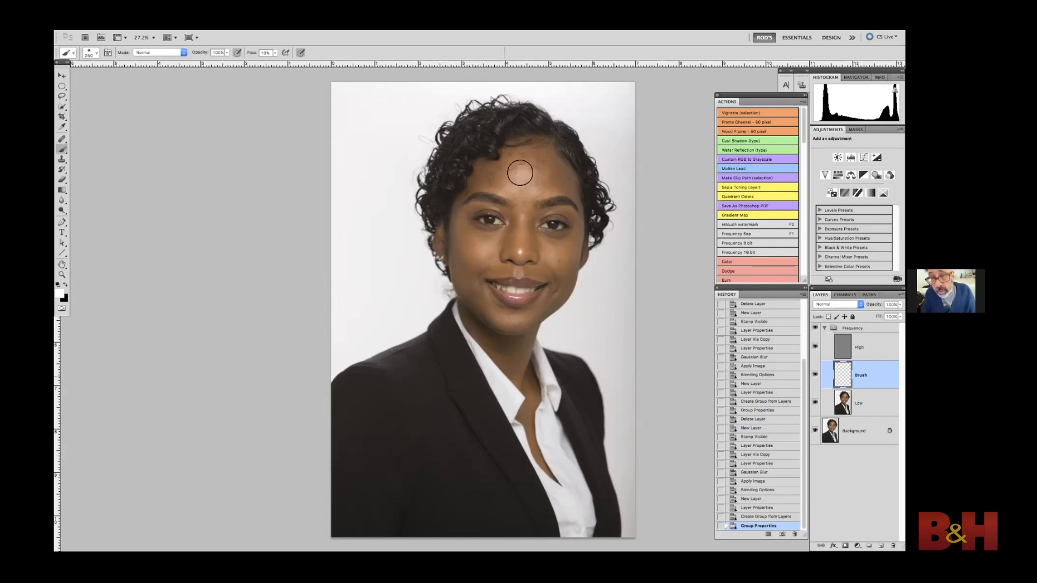
Step: Set the Healing Brush to Lighten mode and enlarge it to size 40 for working on the forehead in the Brush layer
key("super+plus")
key("super+plus")
scroll(439, 311, "up", 5)
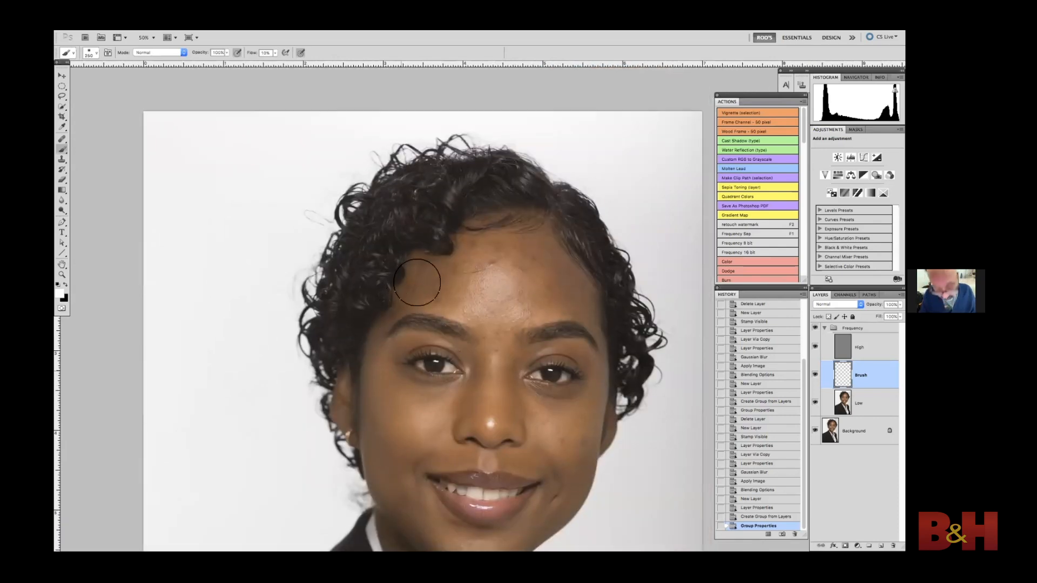
key("j")
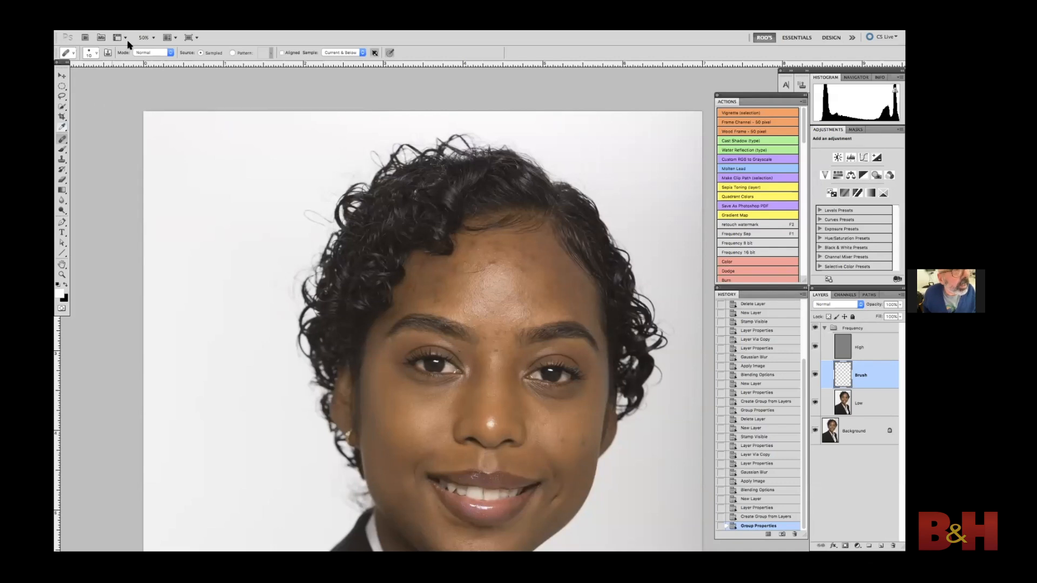
left_click(149, 53)
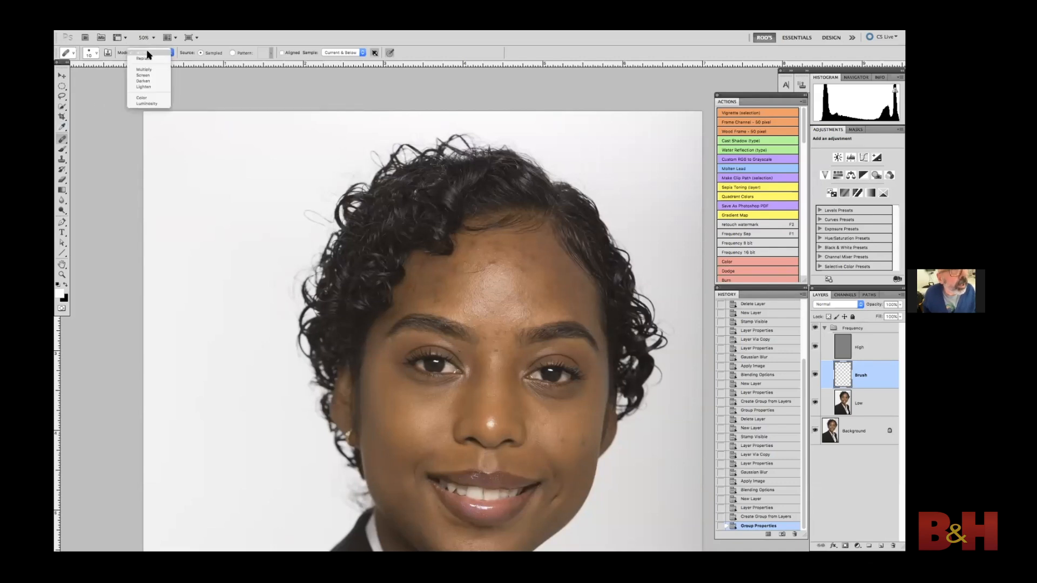
left_click(147, 86)
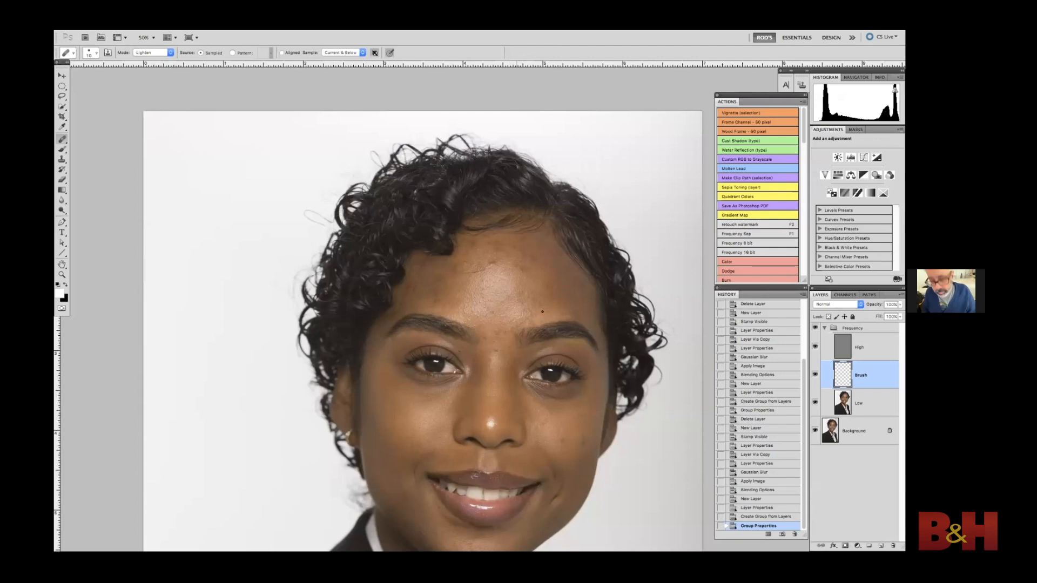
key("super+plus")
key("super+plus")
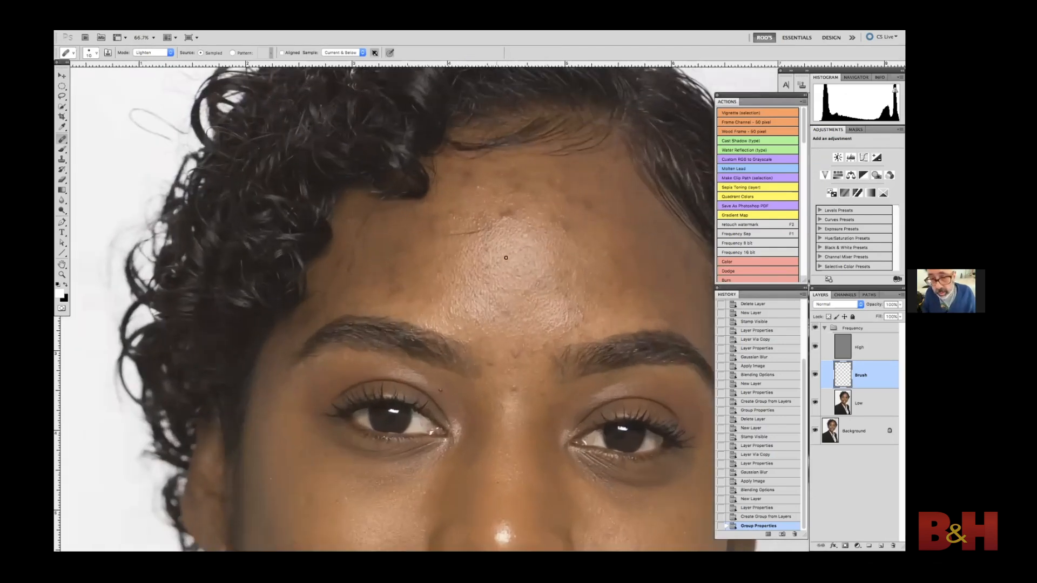
left_click_drag(510, 246, 501, 248)
key("bracketright")
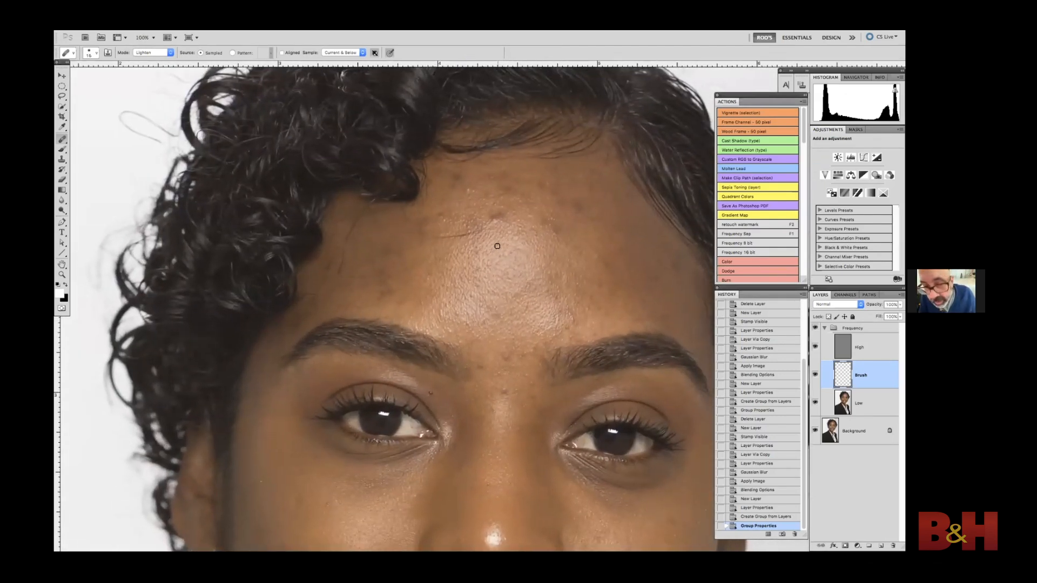
key("bracketright")
key("bracketright")
key("bracketright")
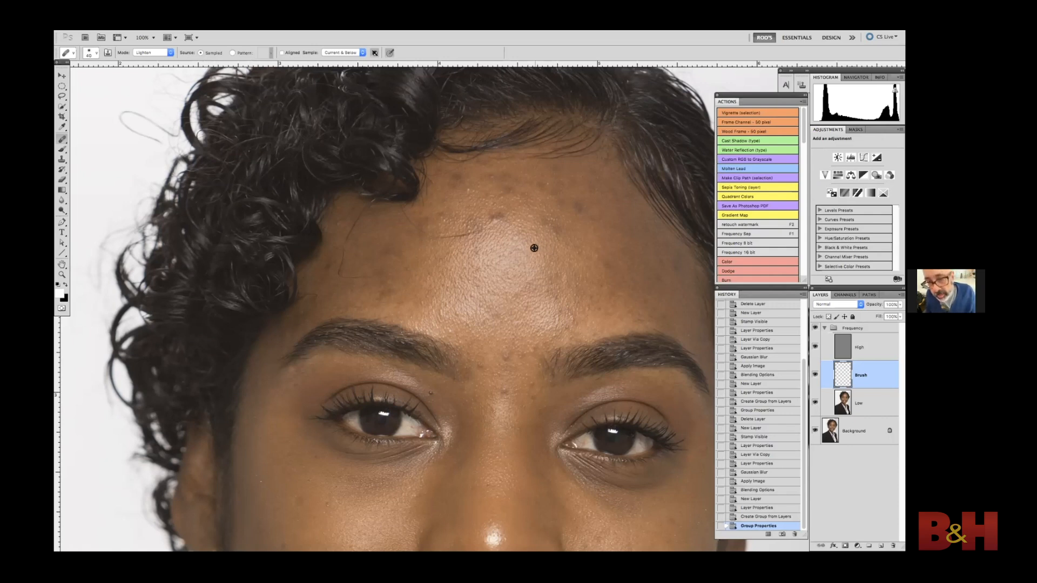
Step: Heal the dark blemishes across the middle and upper forehead below the hairline on the Brush layer
left_click(554, 229)
left_click(560, 221)
left_click(564, 205)
left_click(561, 197)
left_click(561, 186)
left_click(577, 185)
left_click(586, 187)
left_click(591, 175)
left_click(576, 181)
left_click(557, 171)
left_click(540, 185)
left_click(512, 179)
left_click(520, 192)
left_click(527, 179)
left_click(502, 178)
left_click(493, 182)
left_click(501, 195)
left_click(500, 191)
left_click(493, 219)
left_click(492, 222)
left_click(493, 219)
left_click(463, 222)
left_click(475, 192)
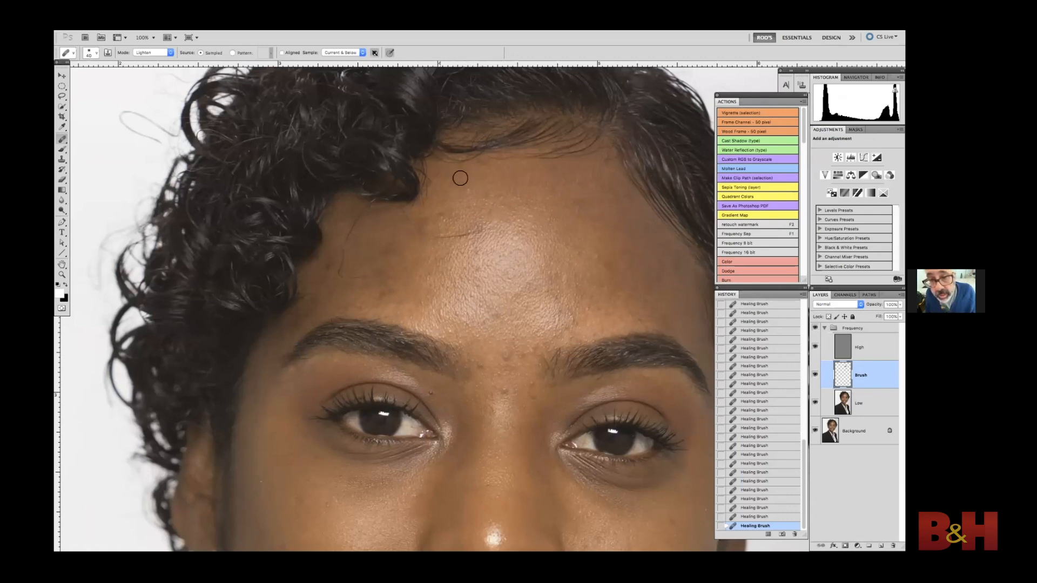
Step: Heal the remaining blemishes on the image-left side of the forehead and between the eyebrows
left_click(419, 219)
left_click(380, 253)
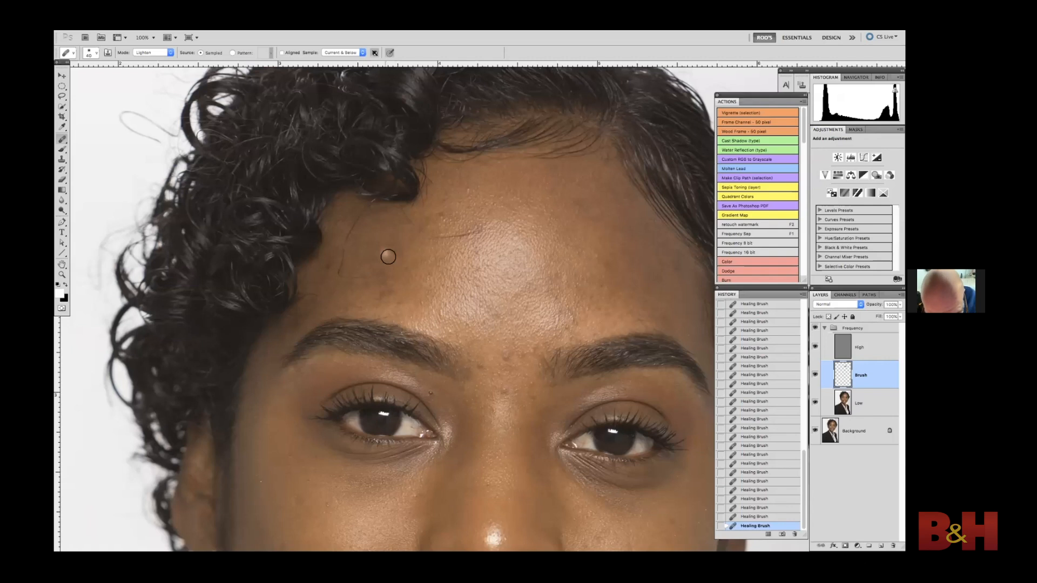
left_click(394, 254)
left_click(382, 283)
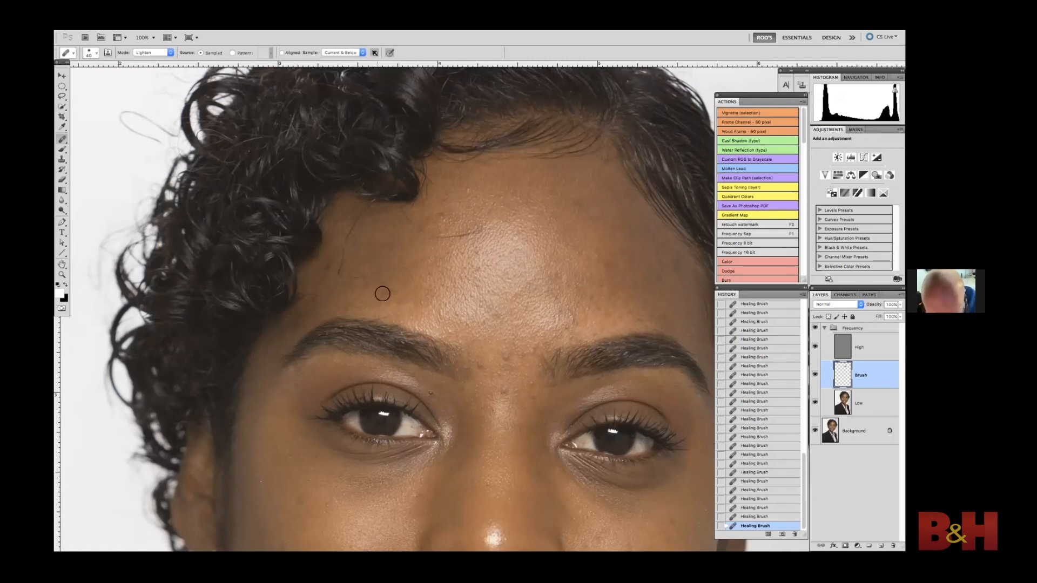
left_click(381, 296)
left_click(381, 278)
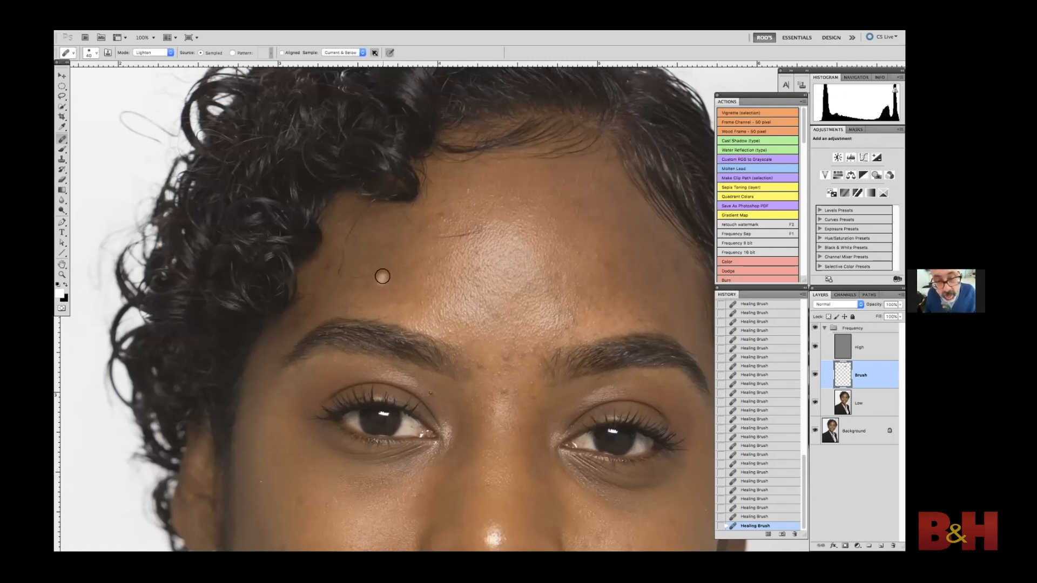
left_click(391, 252)
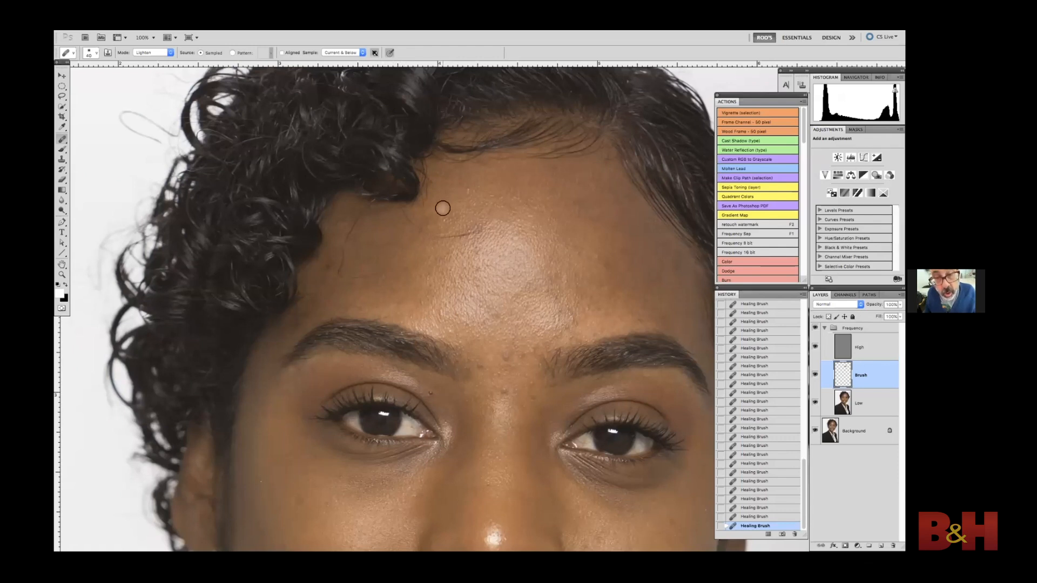
left_click(447, 202)
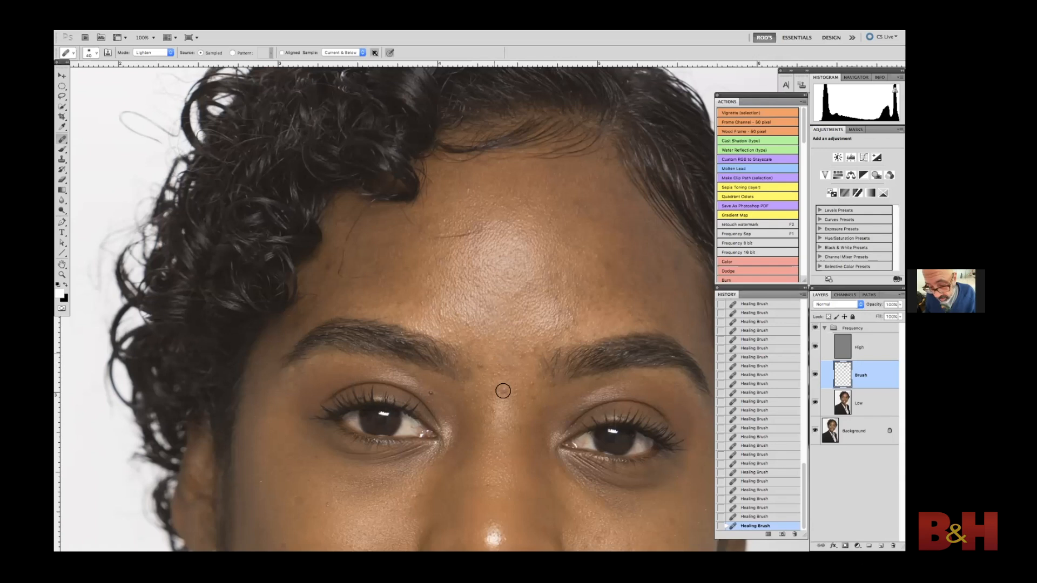
left_click_drag(505, 364, 524, 348)
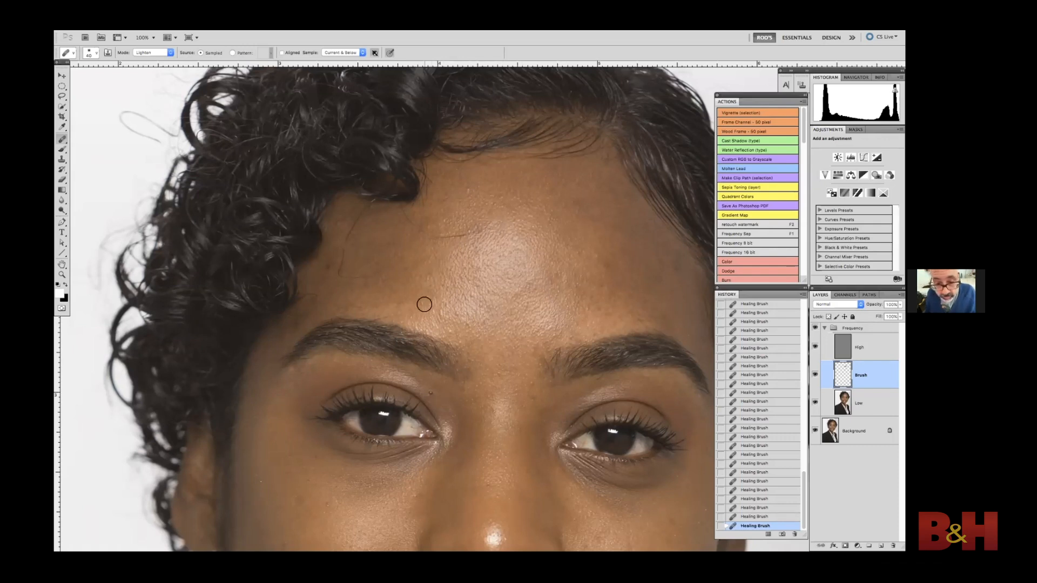
Step: Try healing the stray hair across the forehead, and revert that stroke
scroll(393, 180, "down", 5)
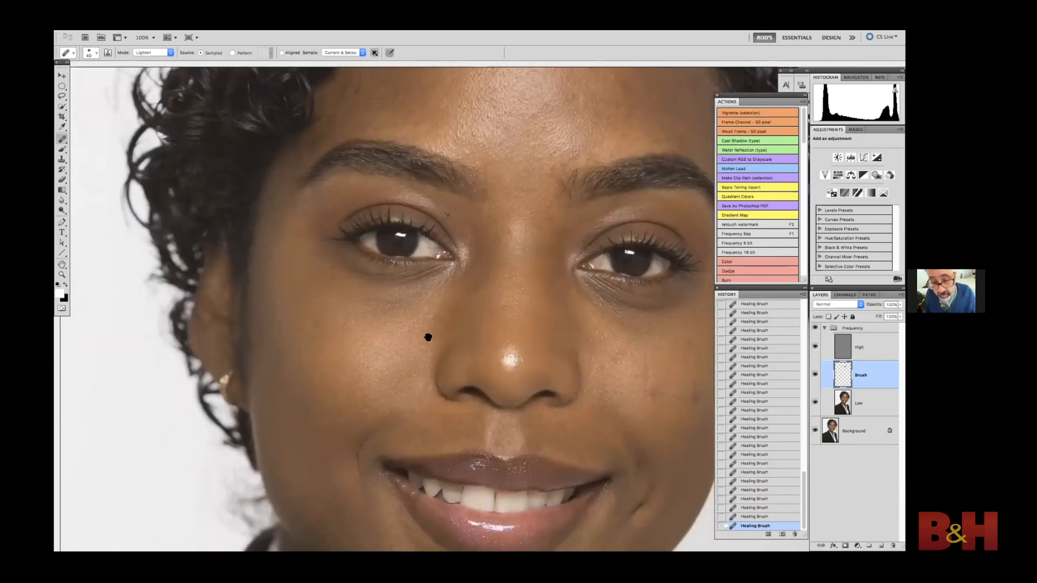
scroll(382, 236, "up", 4)
scroll(398, 236, "right", 2)
scroll(394, 233, "up", 1)
scroll(390, 230, "left", 1)
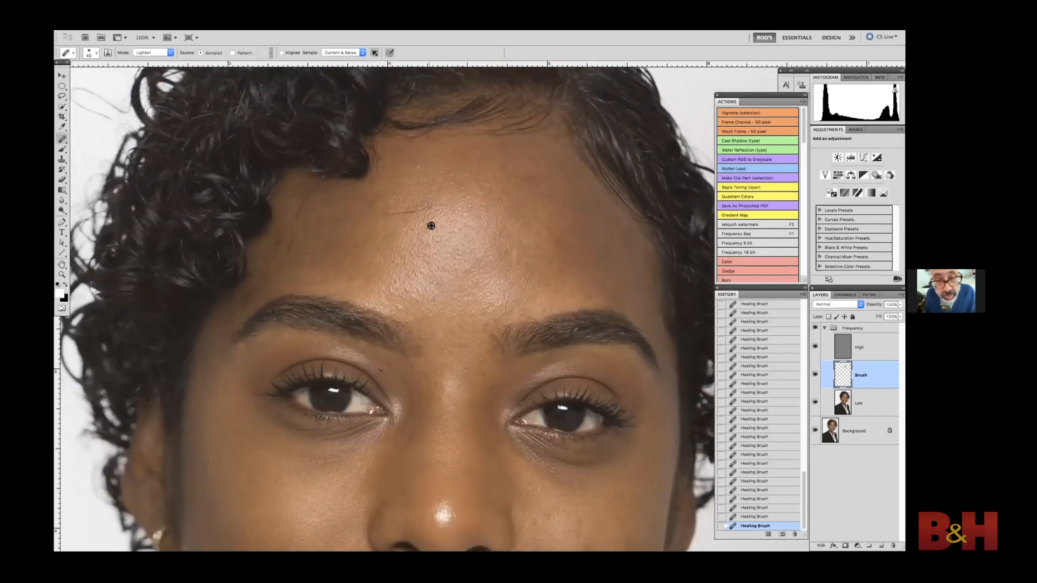
left_click(411, 212)
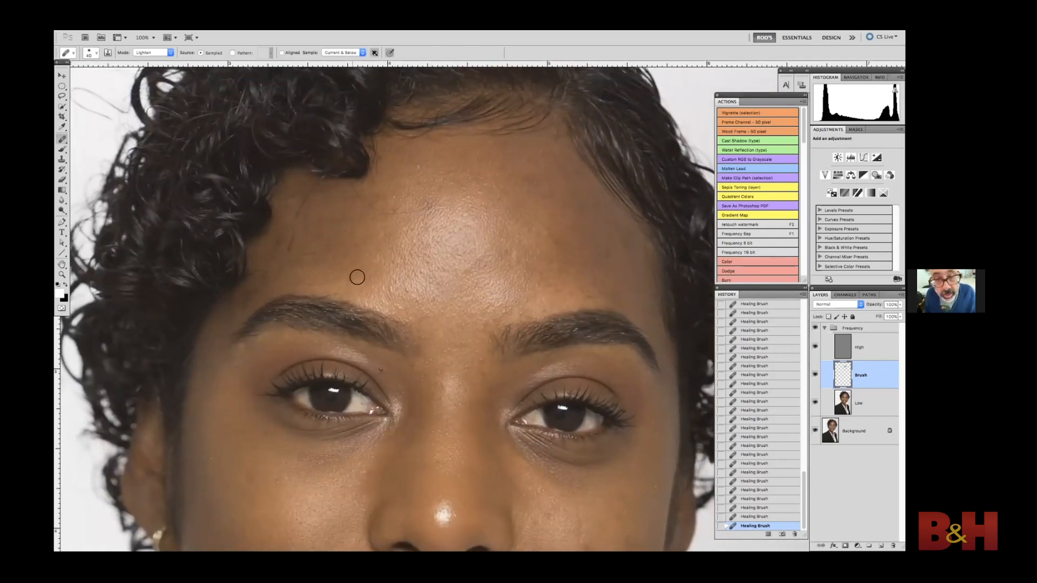
left_click(753, 518)
Step: Heal the dark spot on the outer cheek on the image-right side of the face, and check the chin and eye areas
scroll(379, 290, "down", 5)
scroll(379, 290, "left", 2)
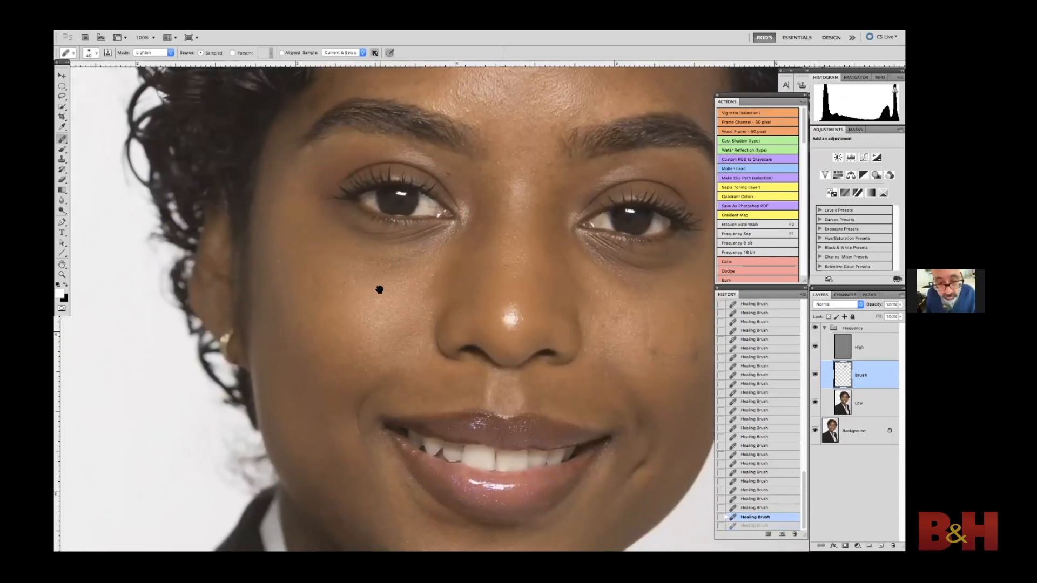
scroll(379, 290, "down", 3)
scroll(379, 290, "right", 5)
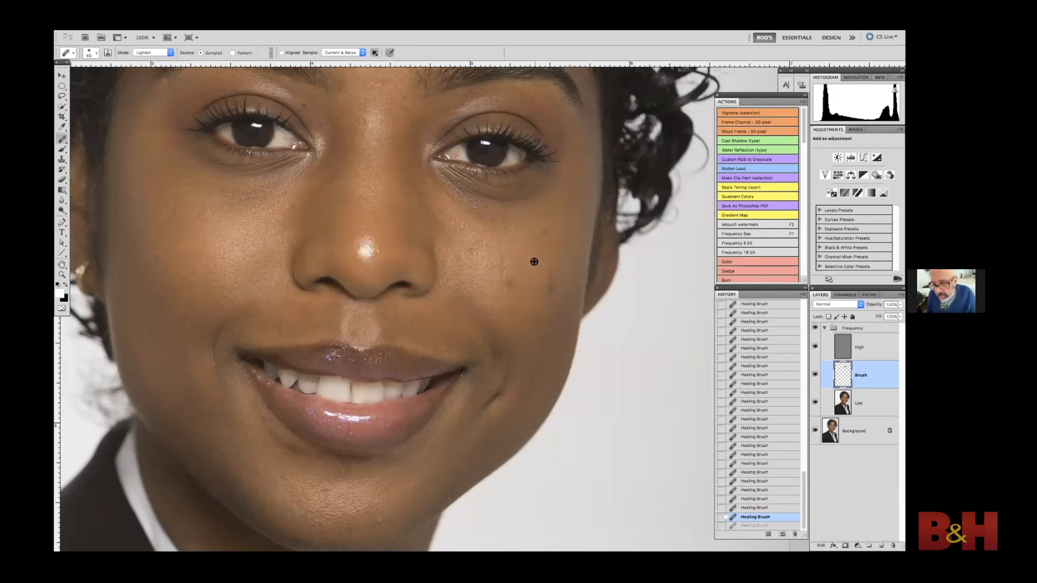
left_click(550, 277)
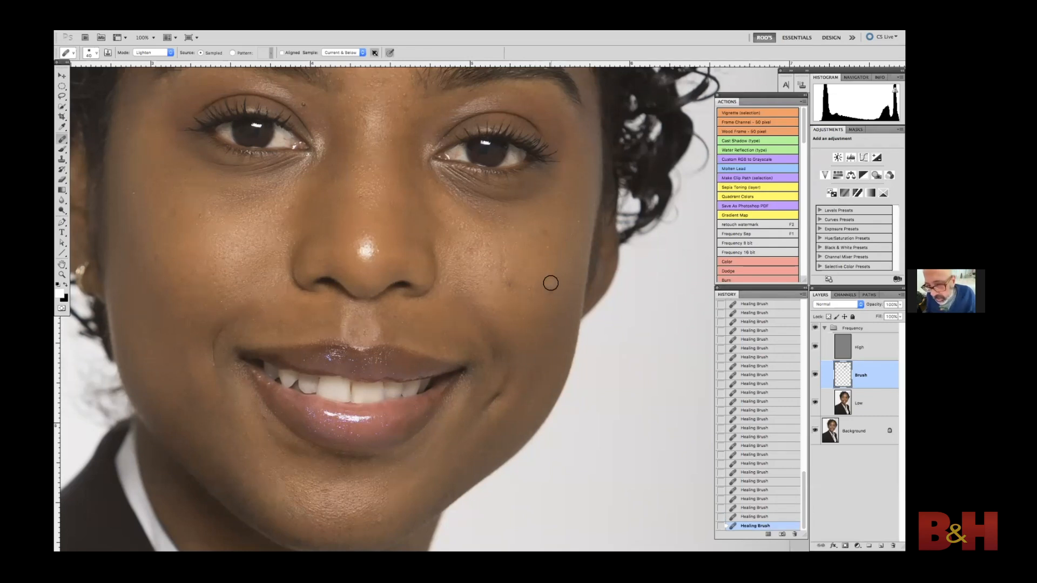
mouse_move(310, 423)
left_mouse_down()
mouse_move(495, 358)
mouse_move(456, 357)
left_mouse_up()
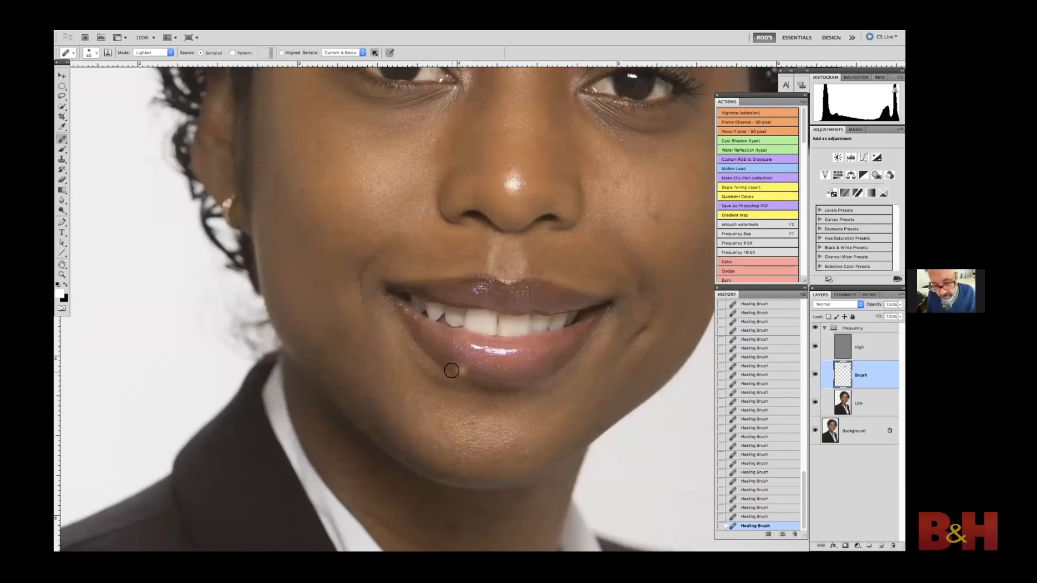
mouse_move(430, 400)
left_mouse_down()
mouse_move(365, 243)
mouse_move(473, 361)
mouse_move(543, 472)
left_mouse_up()
left_click_drag(377, 189, 346, 329)
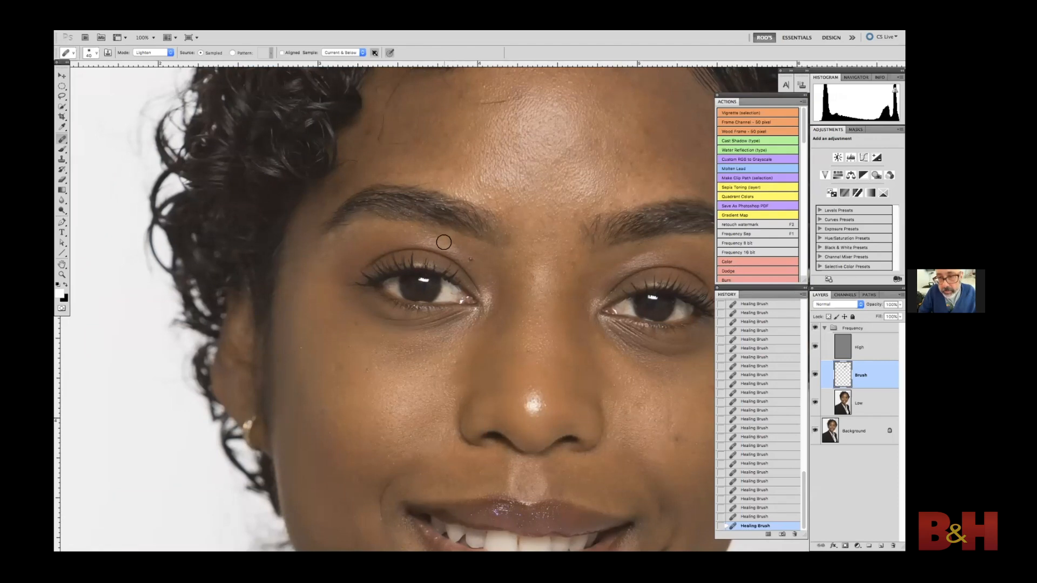
Step: Add a new empty layer above the High layer and hide the Brush layer
left_click(860, 347)
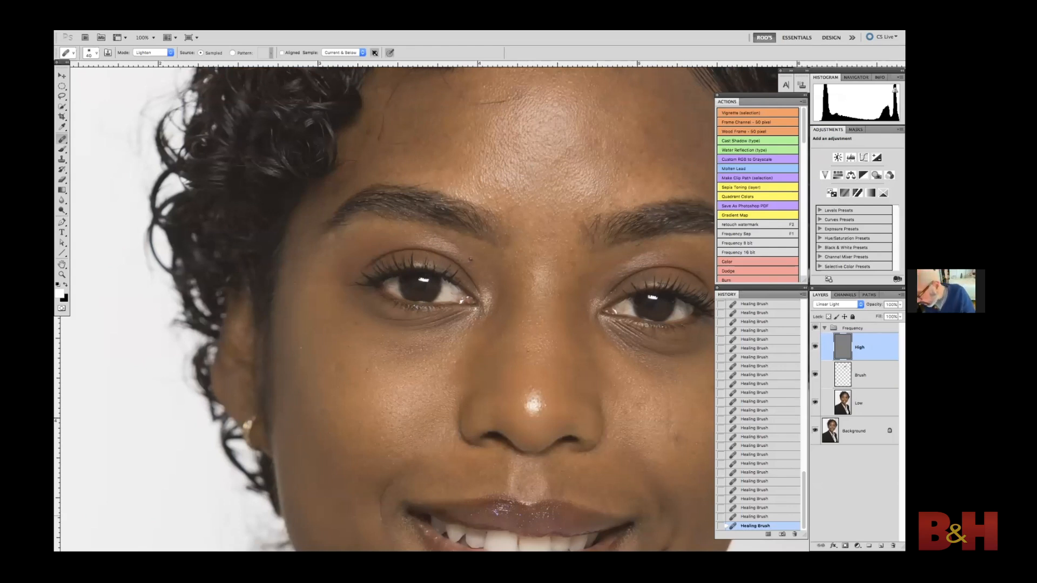
key("ctrl+shift+alt+n")
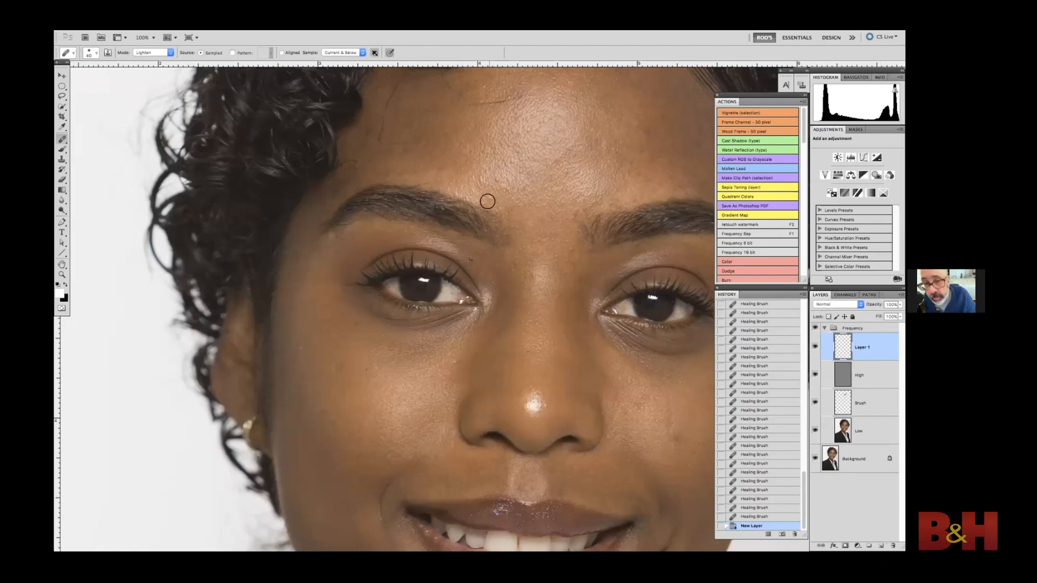
left_click_drag(510, 221, 509, 286)
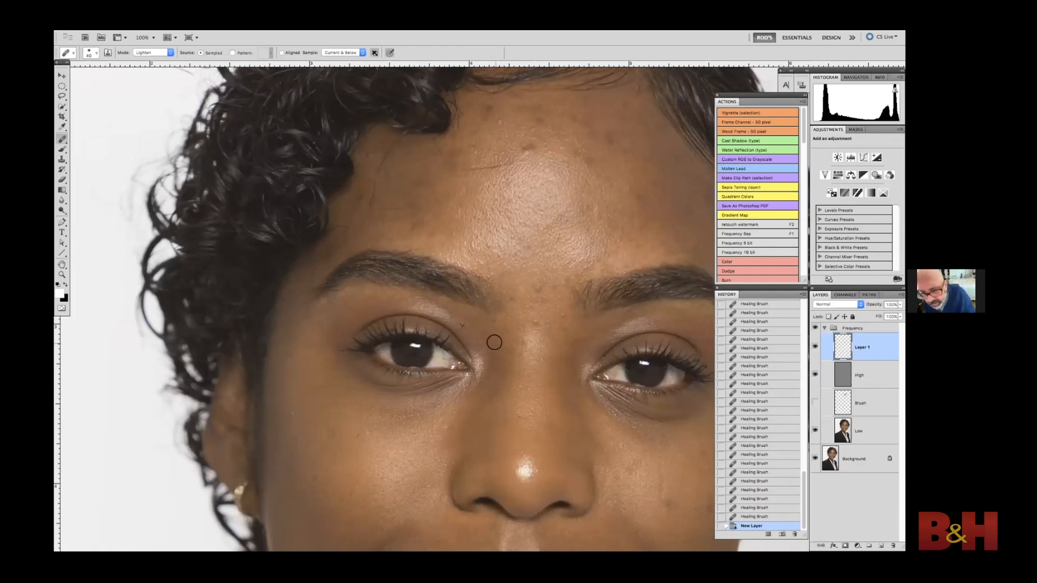
scroll(504, 303, "down", 2)
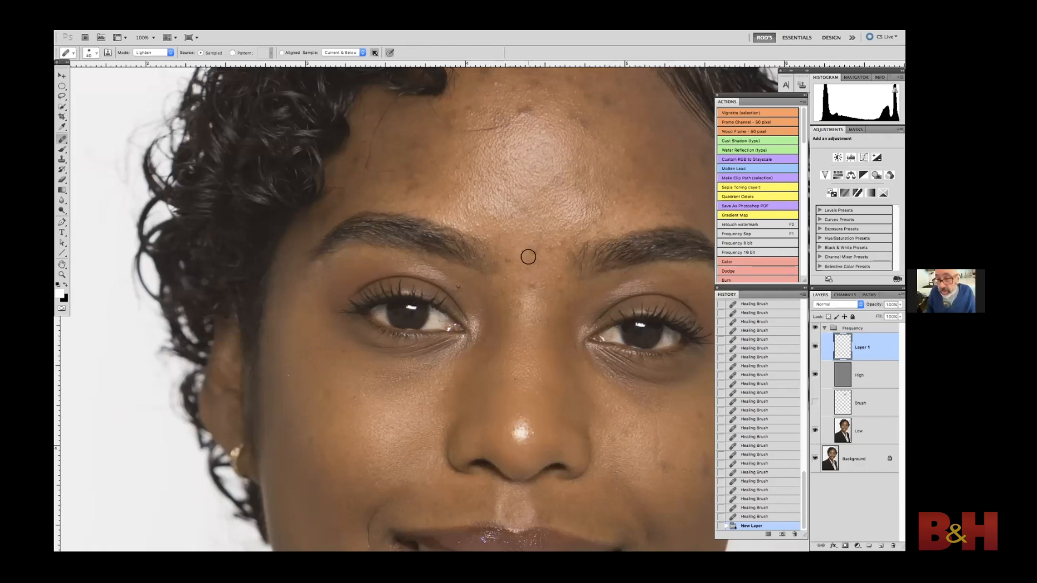
Step: Heal the blemishes between the eyebrows on Layer 1 using the Healing Brush in Normal mode at size 30
left_click(154, 52)
left_click(144, 29)
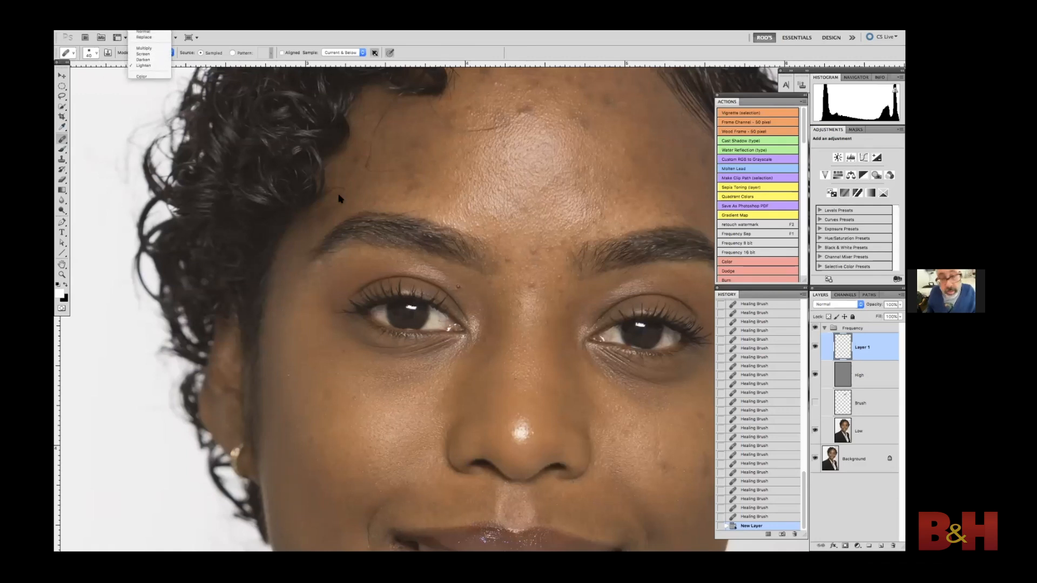
key("bracketleft")
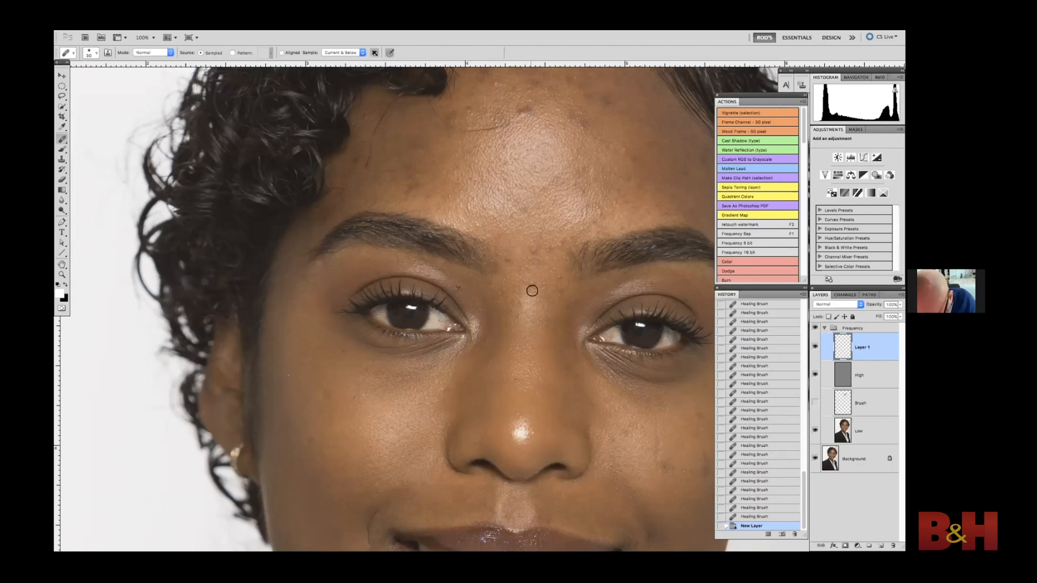
left_click(532, 282)
left_click(531, 264)
left_click(535, 246)
left_click(542, 249)
left_click(551, 247)
left_click(556, 246)
left_click(537, 240)
left_click(507, 258)
left_click(512, 279)
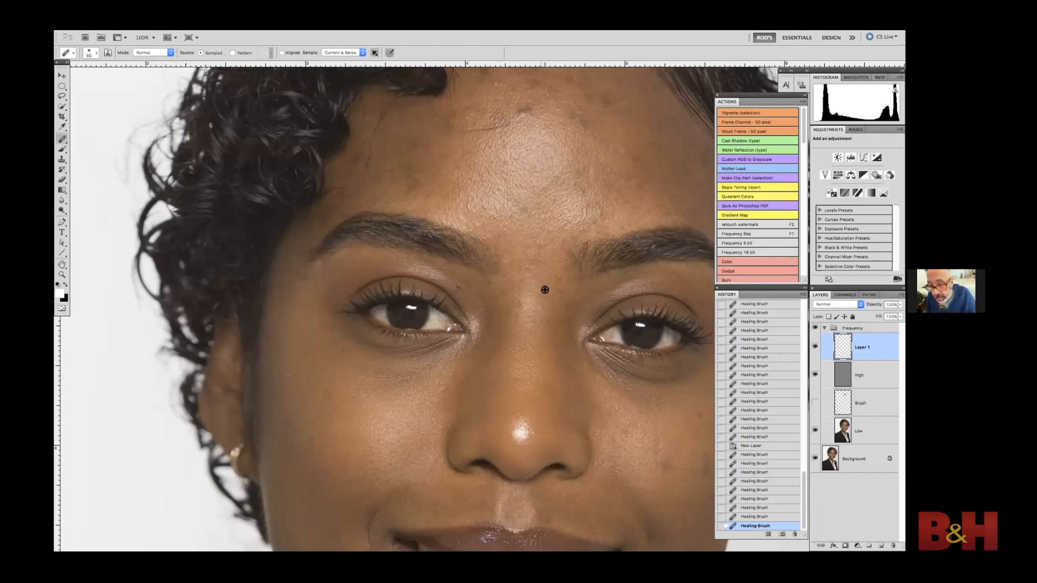
Step: Heal the remaining spots between the eyebrows, on the upper nose bridge and on the lower forehead
left_click(540, 256)
left_click(538, 246)
left_click(519, 248)
left_click(513, 271)
left_click(517, 274)
left_click(521, 301)
left_click(519, 293)
left_click(511, 284)
left_click(510, 281)
left_click(522, 278)
left_click(531, 249)
left_click(527, 248)
left_click(528, 260)
left_click(511, 213)
left_click(513, 214)
left_click(523, 208)
left_click(523, 211)
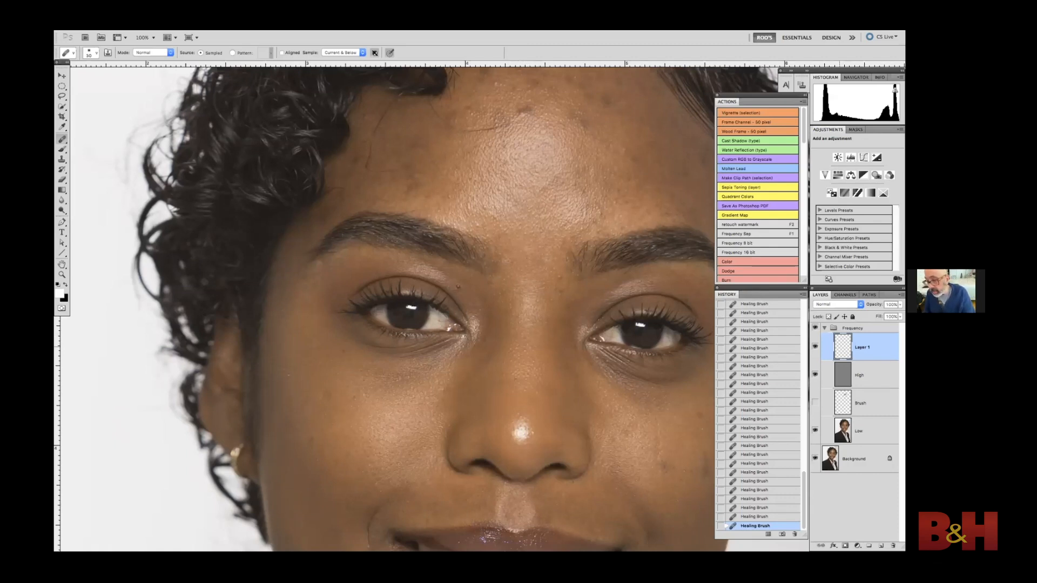
Step: Delete Layer 1 above the High layer, show the Brush layer again and make it active
key("Delete")
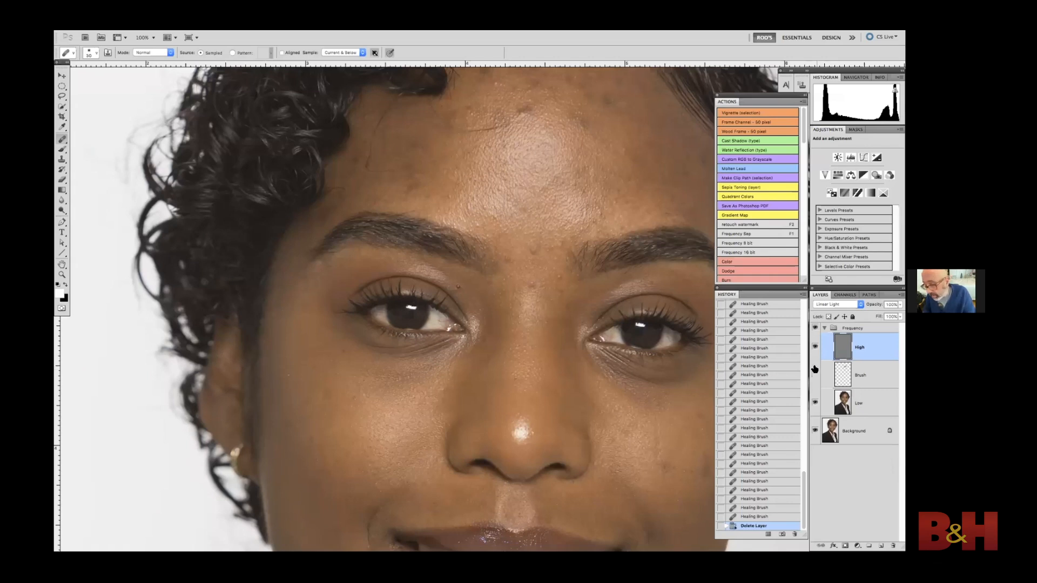
left_click(816, 375)
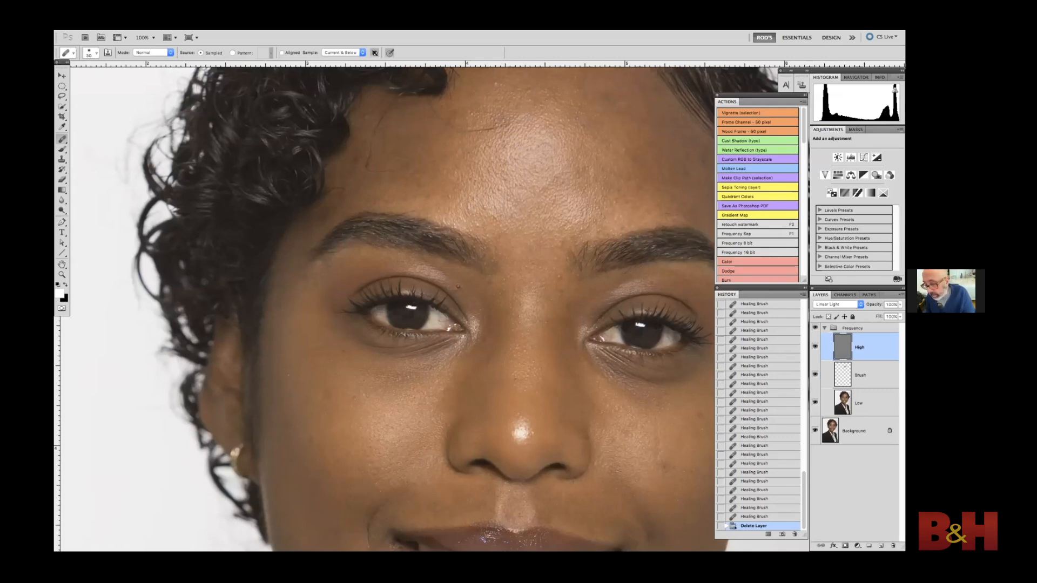
key("alt+bracketleft")
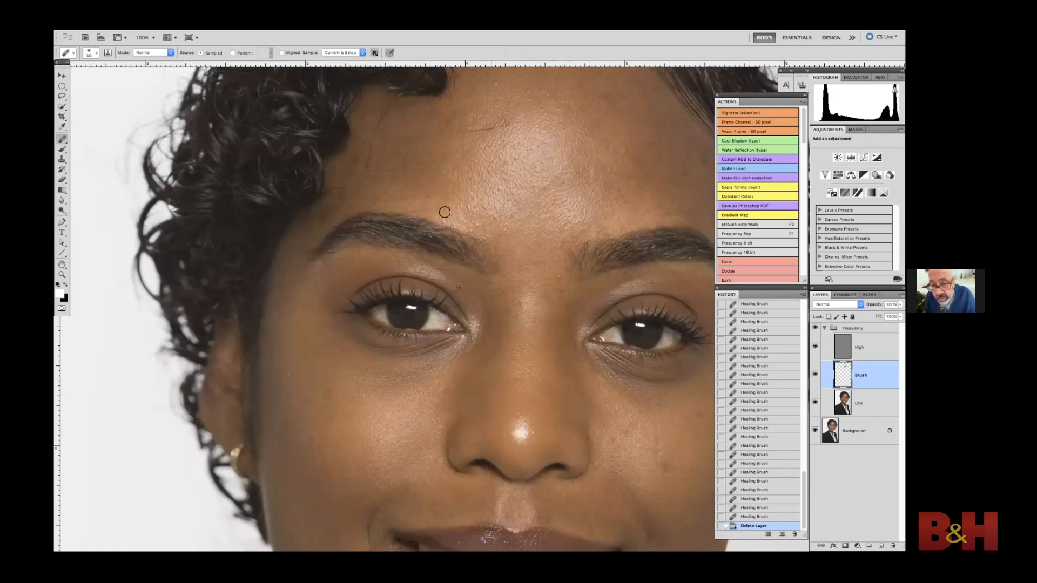
Step: Examine the healed skin from forehead to mouth, comparing the face with the Frequency group hidden and shown
left_click_drag(511, 190, 513, 296)
left_click_drag(506, 407, 482, 320)
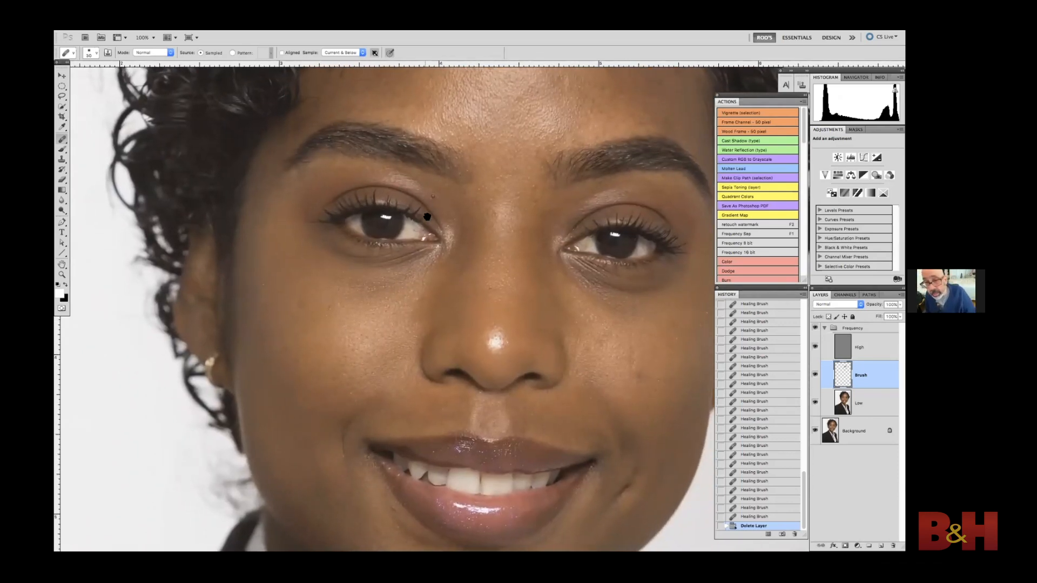
left_click_drag(427, 216, 447, 303)
left_click_drag(486, 241, 524, 319)
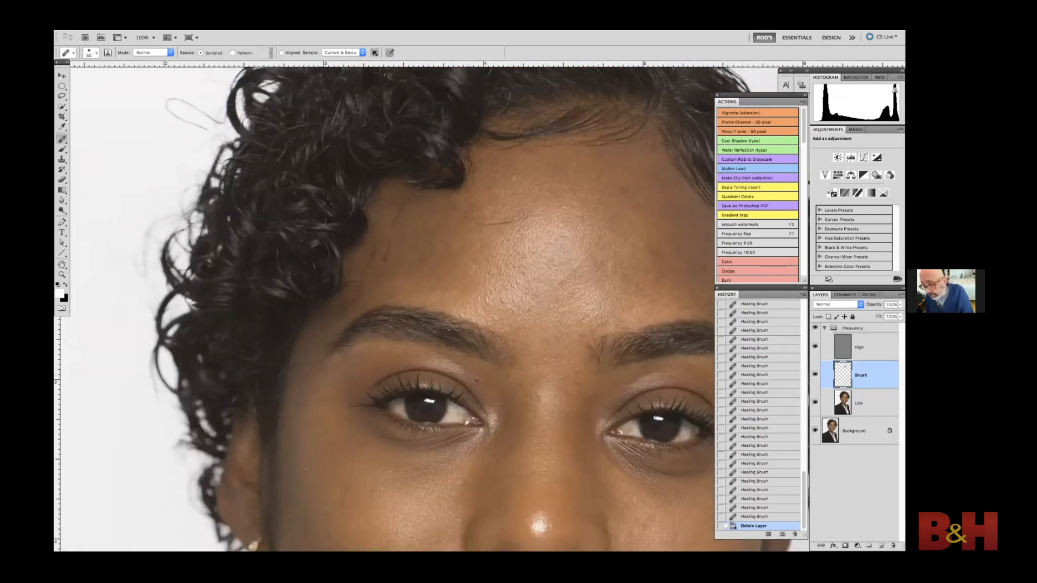
left_click(815, 328)
left_click(816, 328)
left_click(816, 328)
left_click(815, 328)
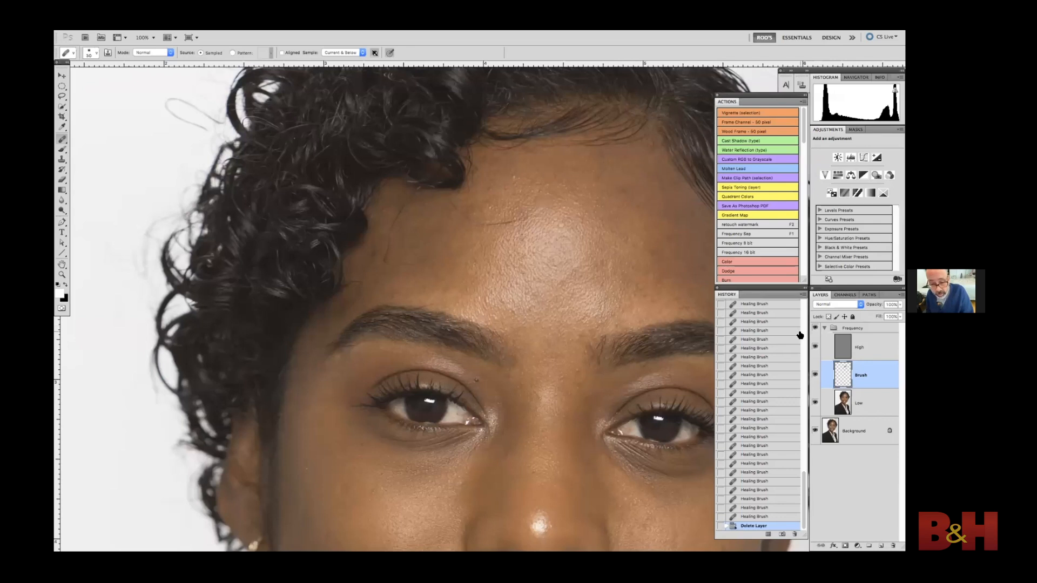
mouse_move(474, 377)
left_mouse_down()
mouse_move(452, 287)
mouse_move(426, 281)
left_mouse_up()
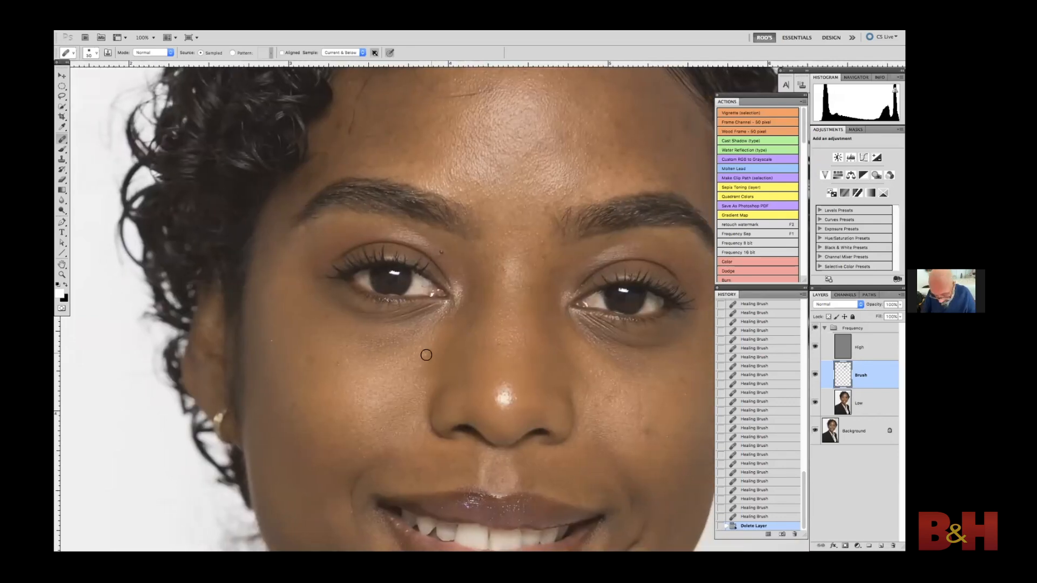
key("ctrl+minus")
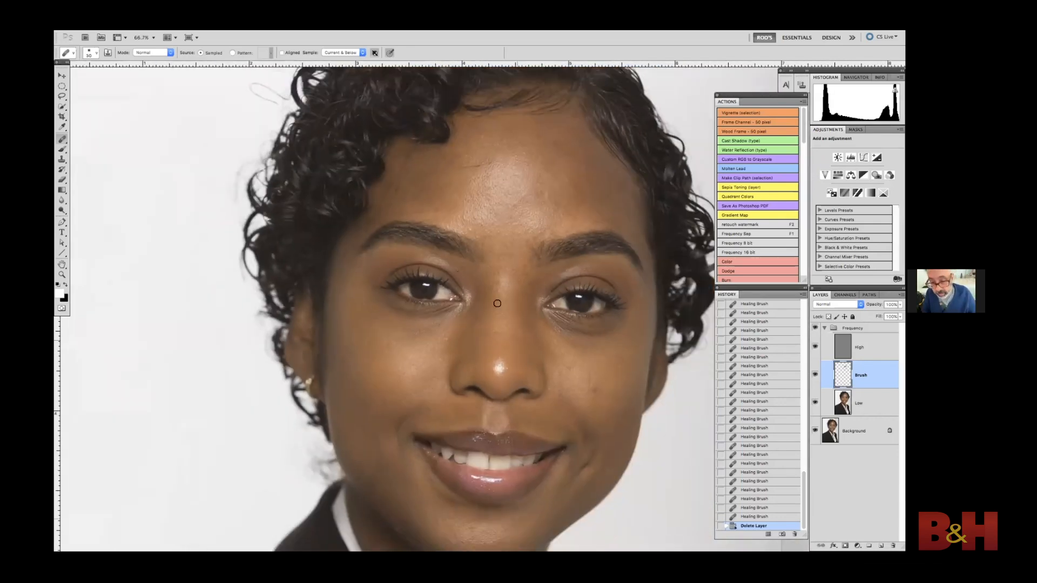
mouse_move(464, 362)
left_mouse_down()
mouse_move(475, 232)
mouse_move(468, 352)
left_mouse_up()
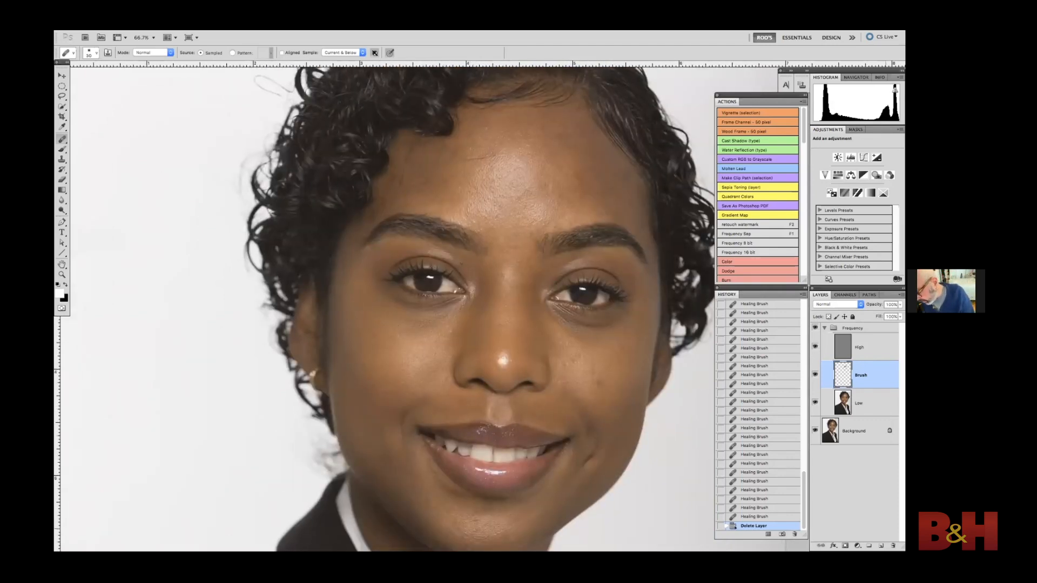
Step: Add a new empty layer above the Brush layer and ready the Brush tool with a soft 125 px tip
key("ctrl+alt+shift+n")
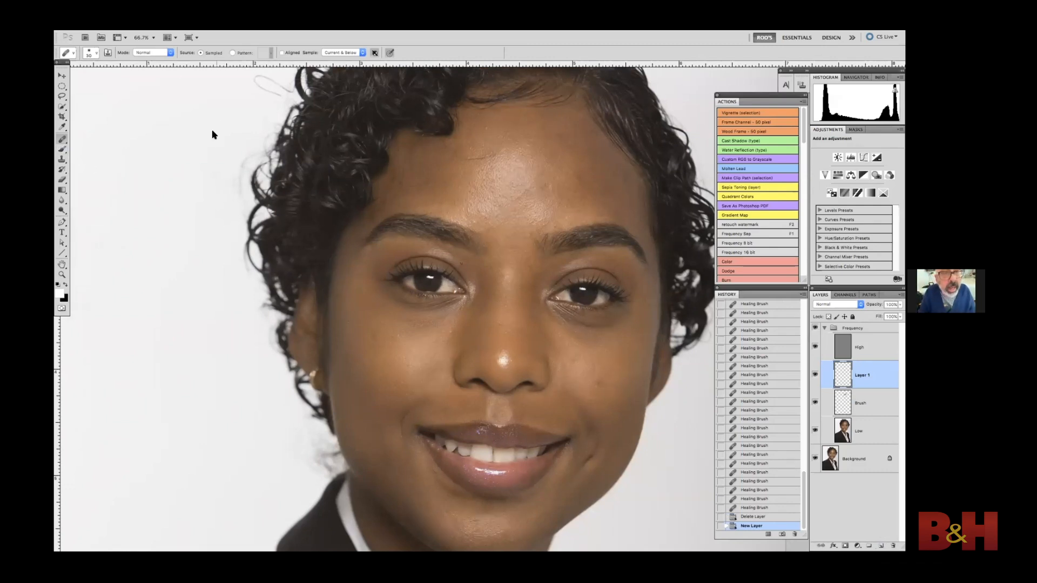
key("b")
key("bracketleft")
key("bracketleft")
key("bracketleft")
key("bracketleft")
right_click(427, 341)
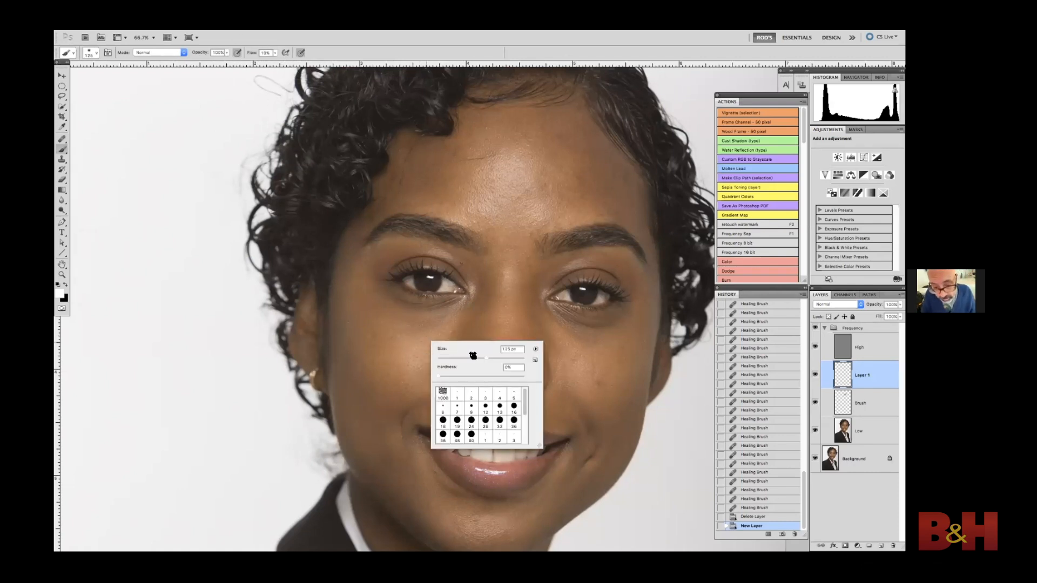
left_click(313, 36)
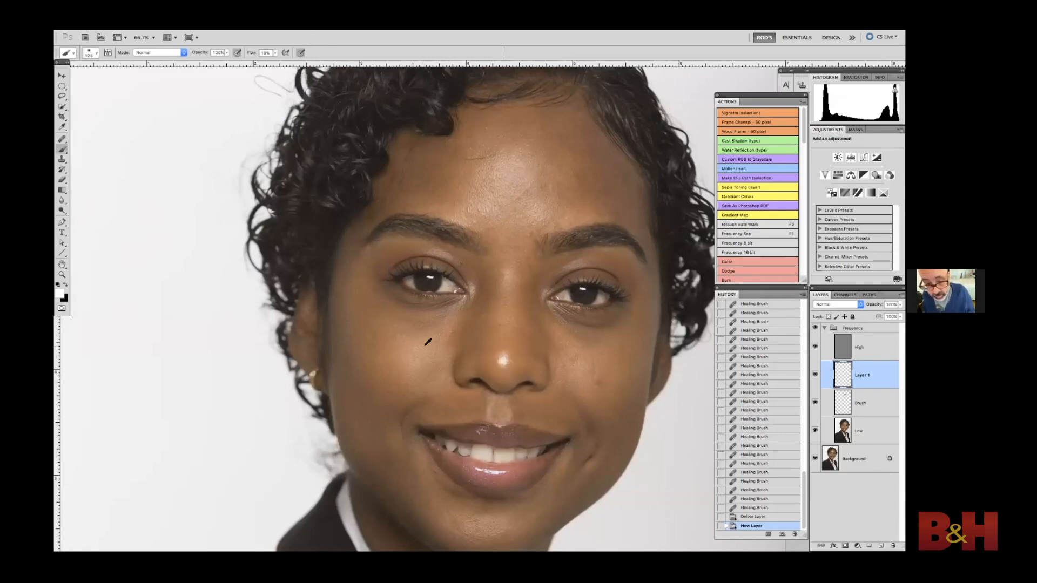
Step: Paint sampled cheek colour over the dark area under the image-left eye on Layer 1, reducing the brush size to 90
left_click(424, 343, "alt")
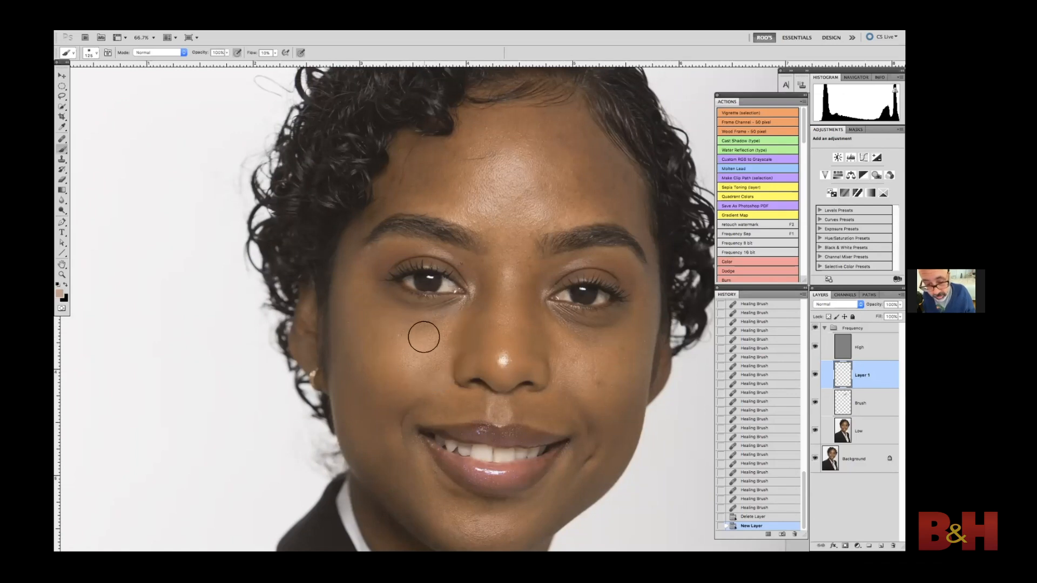
mouse_move(438, 317)
left_mouse_down()
mouse_move(403, 330)
mouse_move(462, 310)
left_mouse_up()
key("bracketleft")
key("bracketleft")
left_click(413, 331, "alt")
left_click_drag(462, 310, 427, 322)
mouse_move(415, 327)
left_mouse_down()
mouse_move(400, 325)
mouse_move(419, 322)
left_mouse_up()
mouse_move(419, 322)
left_mouse_down()
mouse_move(468, 305)
mouse_move(438, 343)
mouse_move(430, 319)
mouse_move(398, 309)
mouse_move(503, 318)
mouse_move(535, 336)
mouse_move(410, 317)
left_mouse_up()
left_click(441, 339, "alt")
Step: Paint sampled skin colour over the dark area under the image-right eye on Layer 1
left_click(535, 336, "alt")
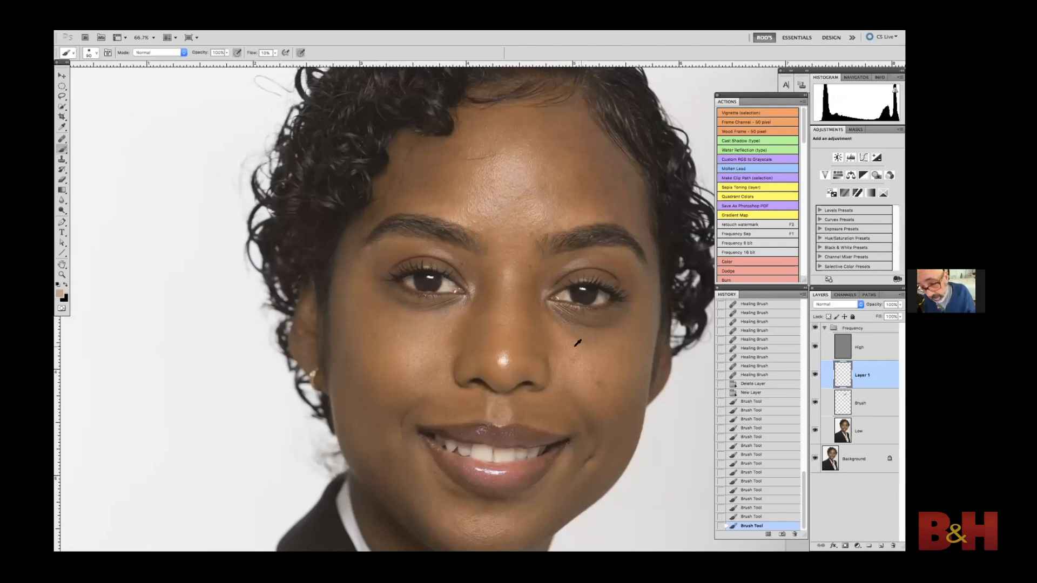
left_click(587, 356, "alt")
left_click_drag(561, 325, 594, 337)
mouse_move(593, 338)
left_mouse_down()
mouse_move(555, 323)
mouse_move(563, 327)
mouse_move(548, 310)
mouse_move(595, 332)
mouse_move(575, 325)
mouse_move(625, 330)
mouse_move(548, 309)
mouse_move(554, 345)
left_mouse_up()
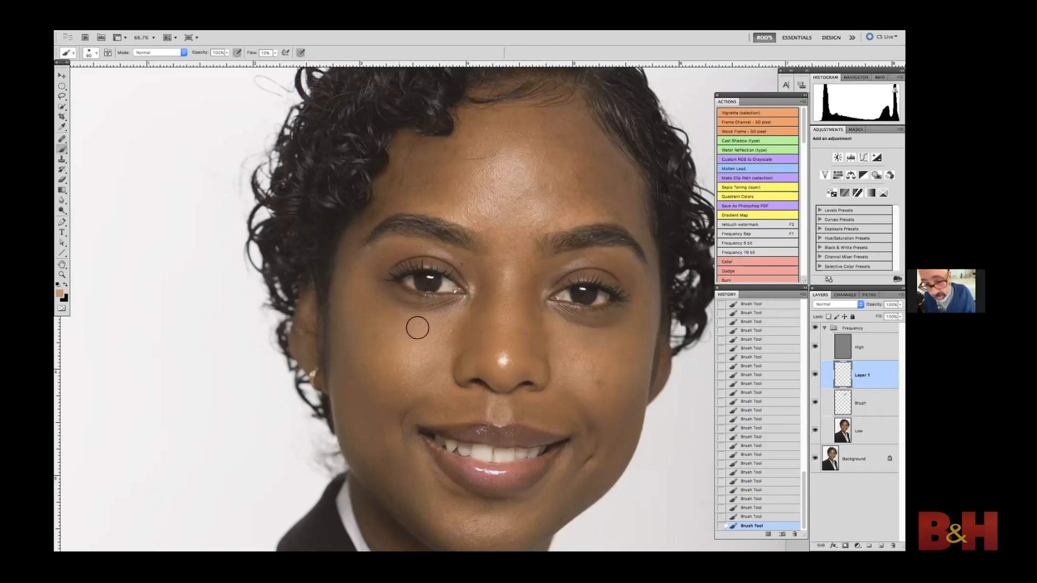
Step: Compare the under-eye areas with Layer 1 hidden and shown
left_click(815, 374)
left_click(816, 374)
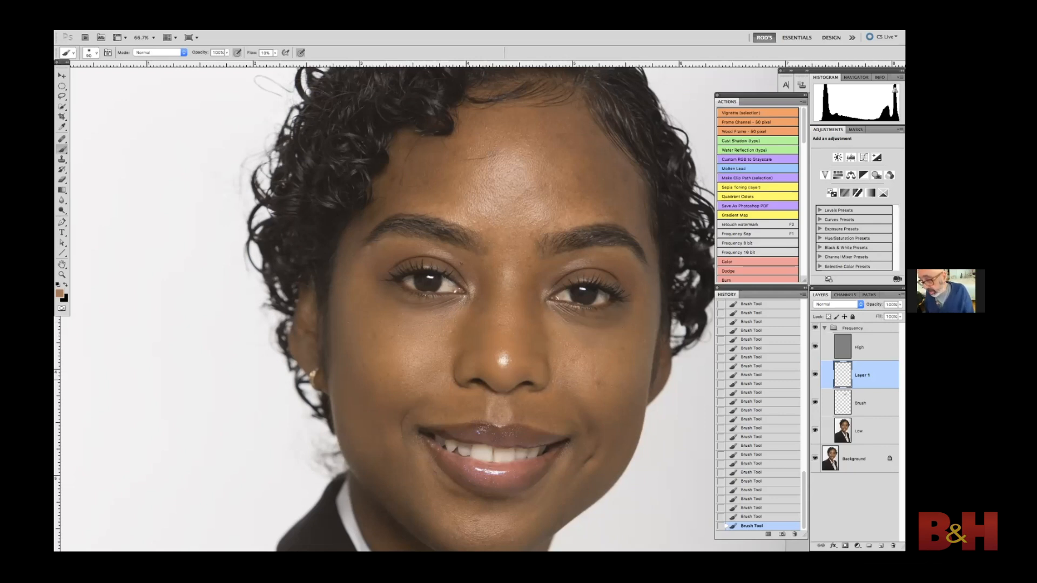
left_click(815, 375)
left_click(815, 375)
Step: Split the black Blend If slider for Layer 1's Underlying Layer, with its upper half at 178, and apply the blending options
double_click(883, 378)
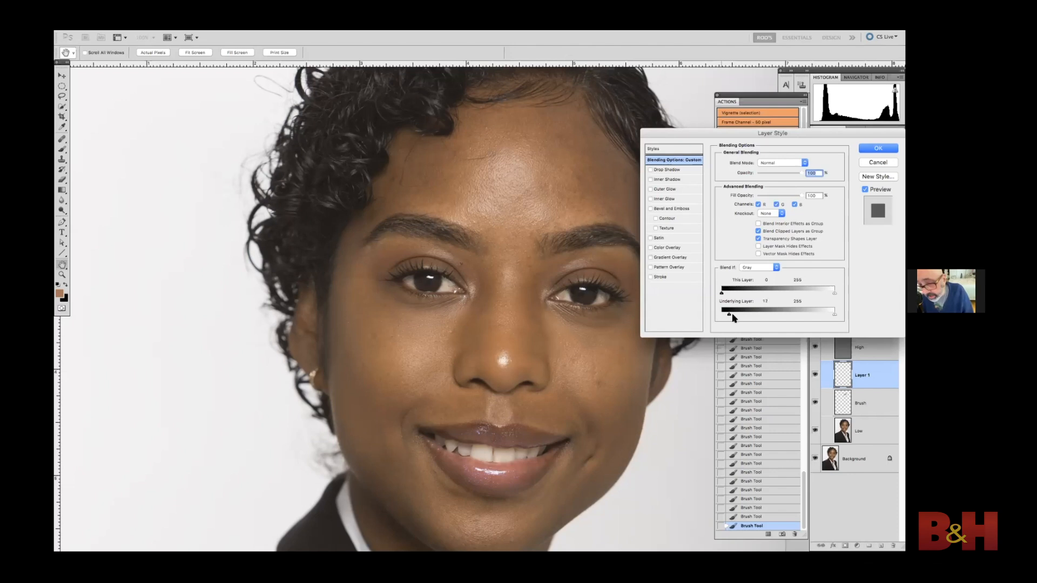
left_click_drag(755, 316, 800, 316)
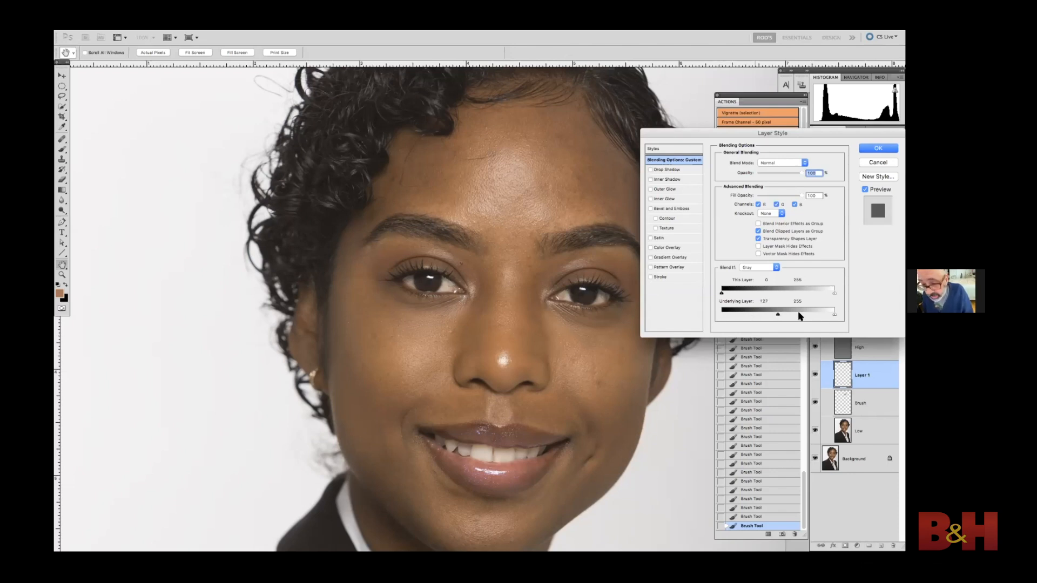
left_click_drag(758, 318, 772, 319)
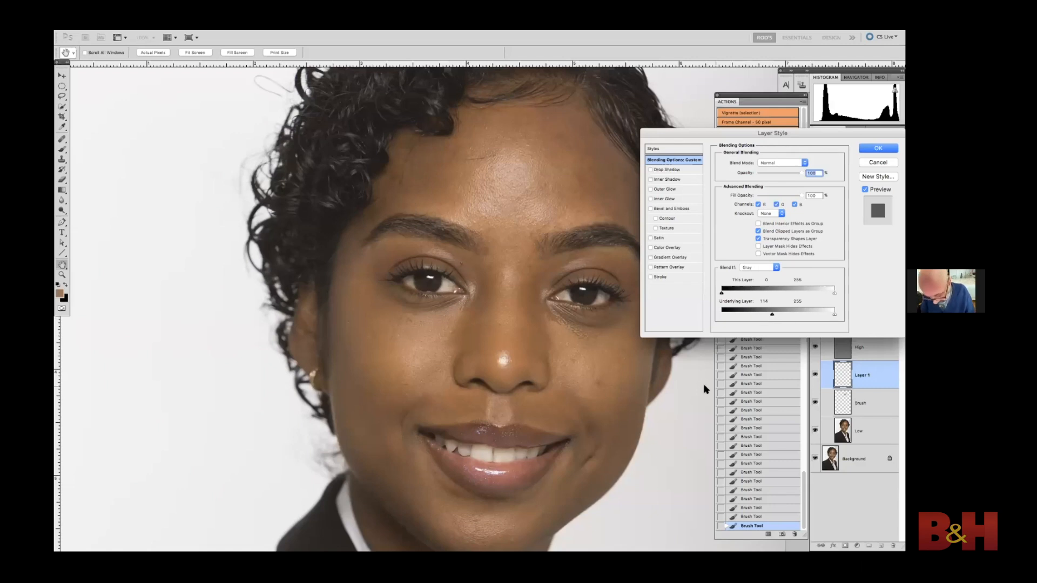
key("alt")
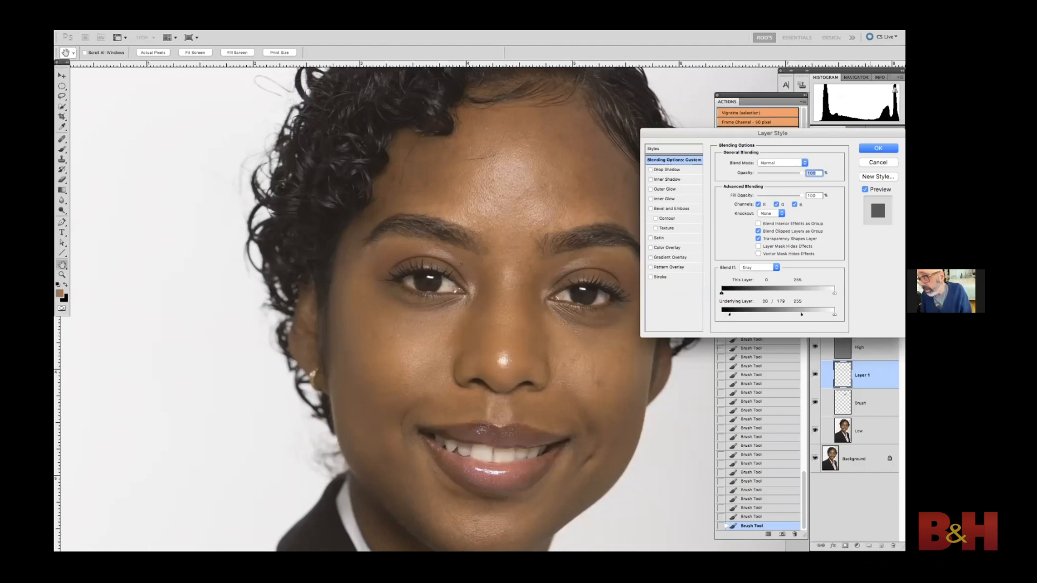
key("Return")
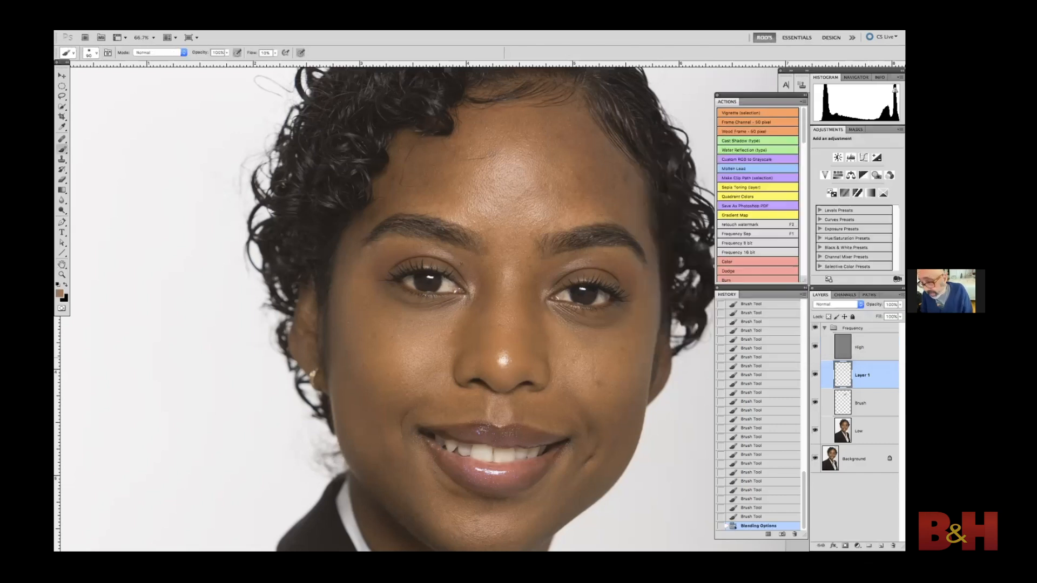
Step: Compare the under-eye areas before and after the blending options, and with Layer 1 hidden and shown
left_click(750, 517)
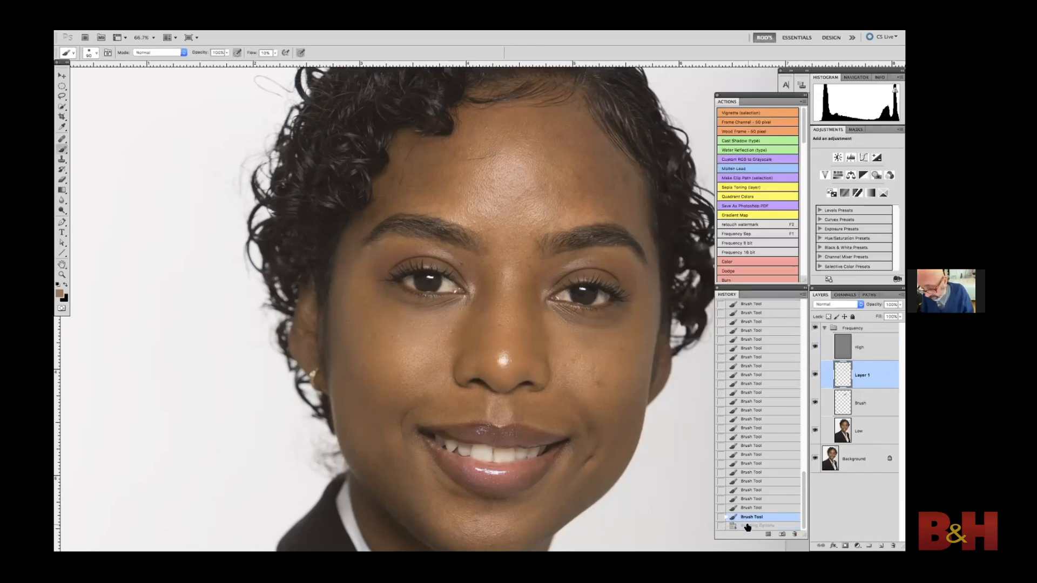
left_click(752, 526)
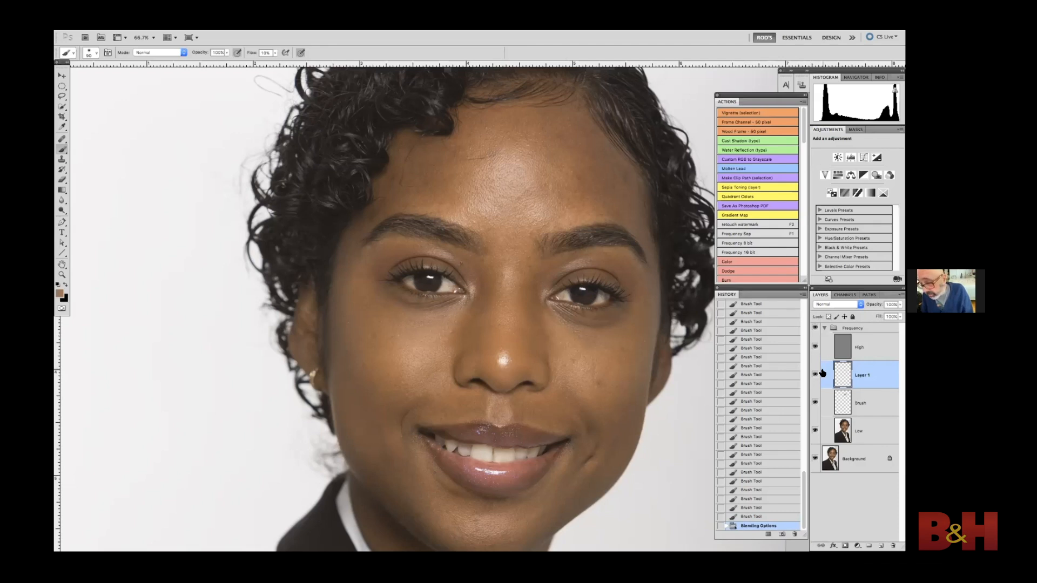
left_click(815, 375)
left_click(815, 374)
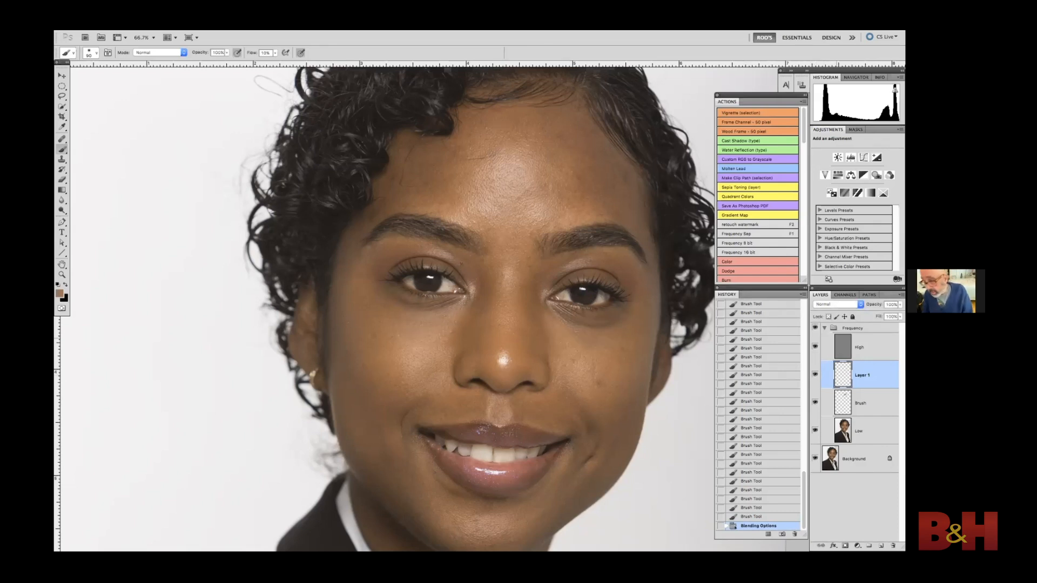
Step: Set the fill of Layer 1 to 75%
left_click(890, 317)
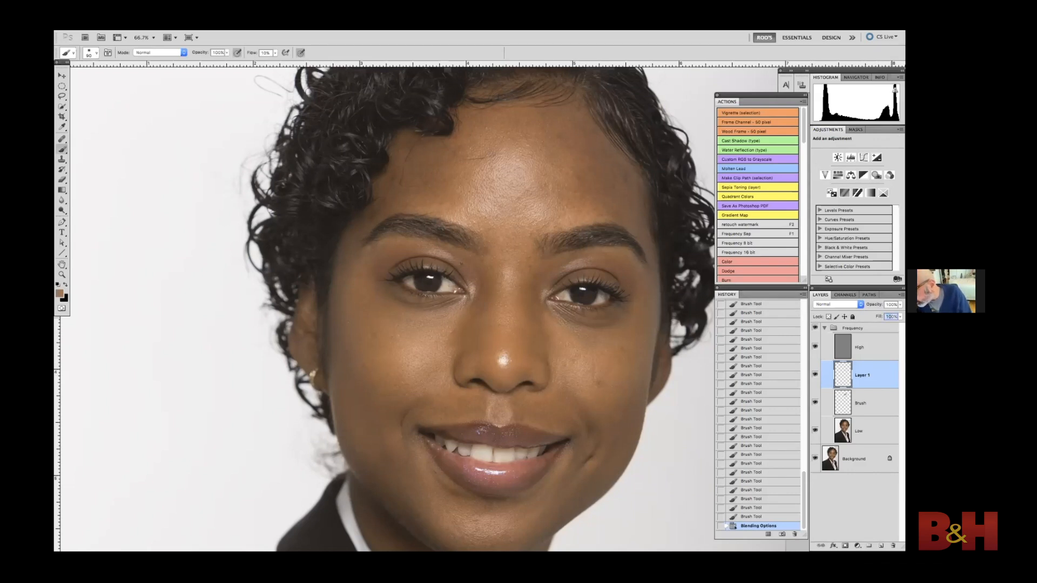
type("70")
key("Return")
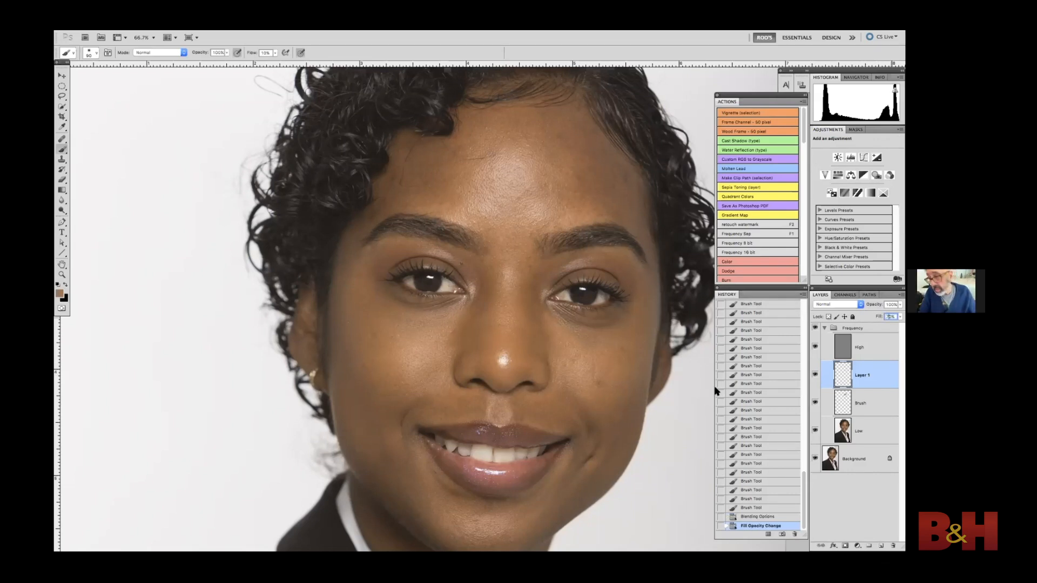
key("Up")
key("Up")
key("Up")
key("Up")
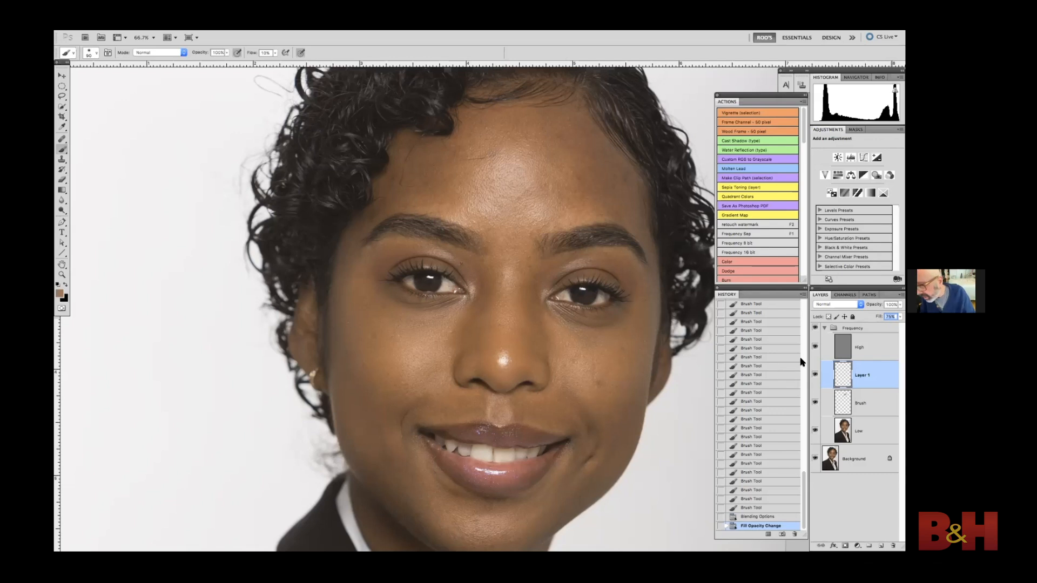
Step: Collapse the Frequency group, compare the whole retouch with the group hidden and shown, and expand it again
left_click(824, 327)
left_click(815, 328)
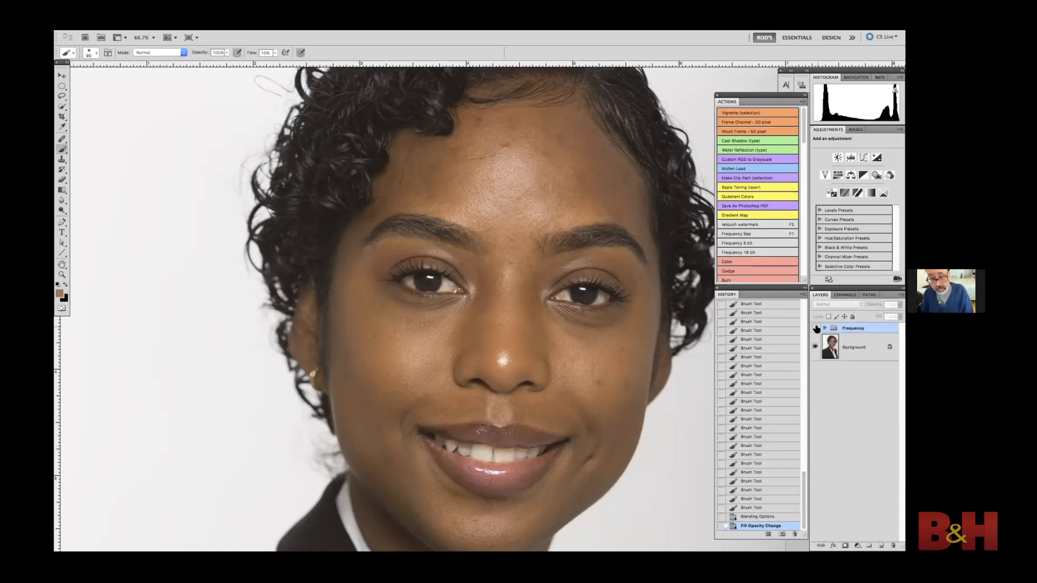
left_click(816, 328)
left_click(815, 328)
left_click(815, 327)
left_click(824, 328)
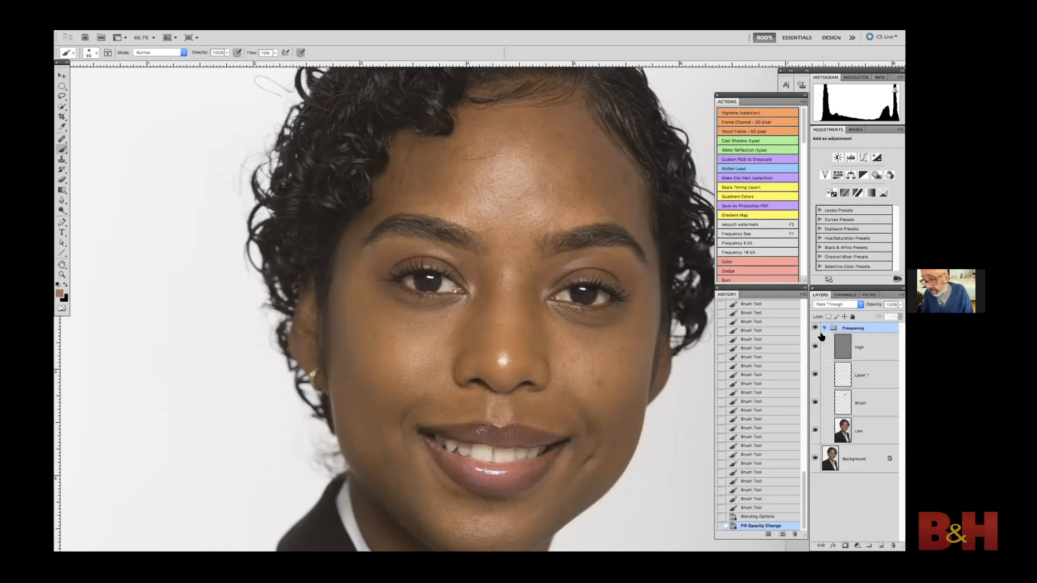
Step: Add a new empty layer above the High layer in the Frequency group
left_click(859, 347)
left_click_drag(362, 390, 373, 260)
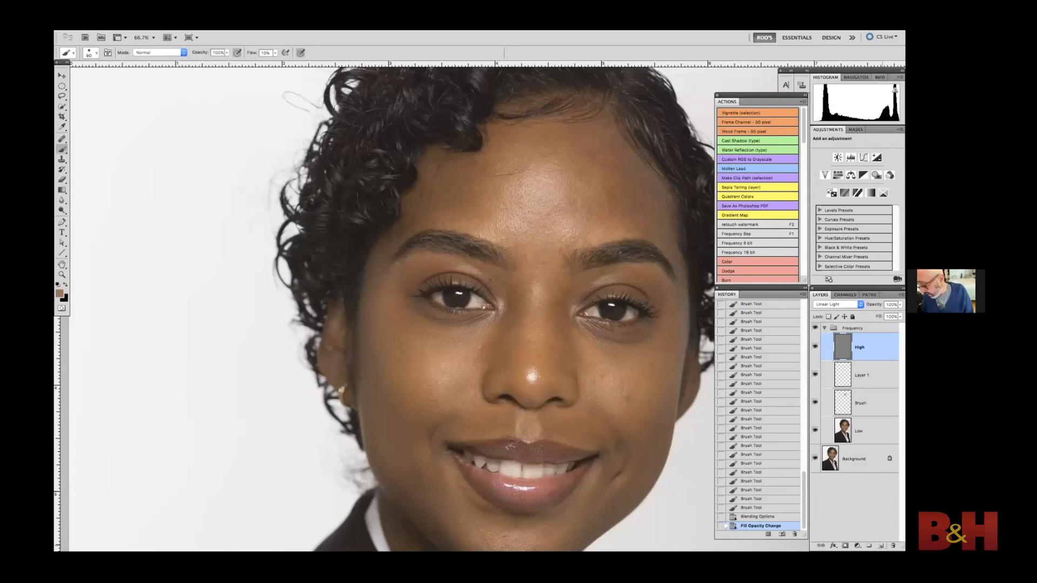
key("ctrl+shift+alt+n")
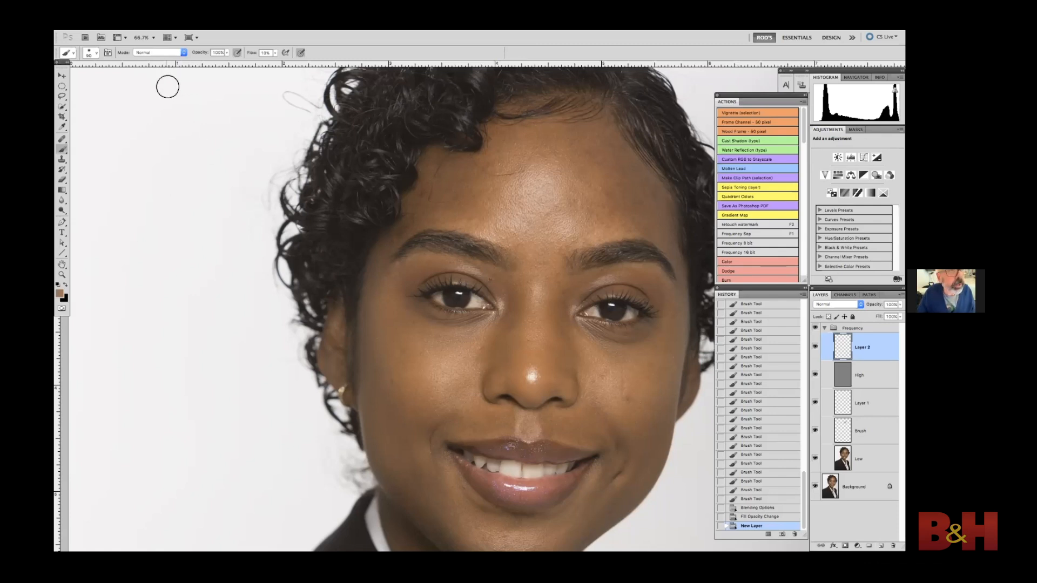
Step: Heal the stray hair across the middle of the forehead on Layer 2, using a 20 px Healing Brush
key("j")
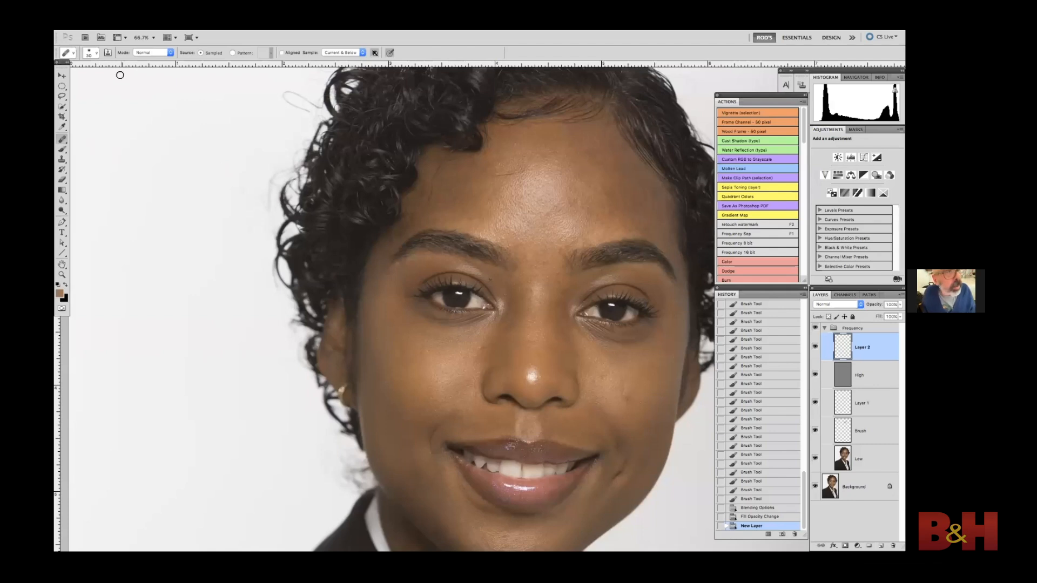
left_click_drag(524, 241, 488, 244)
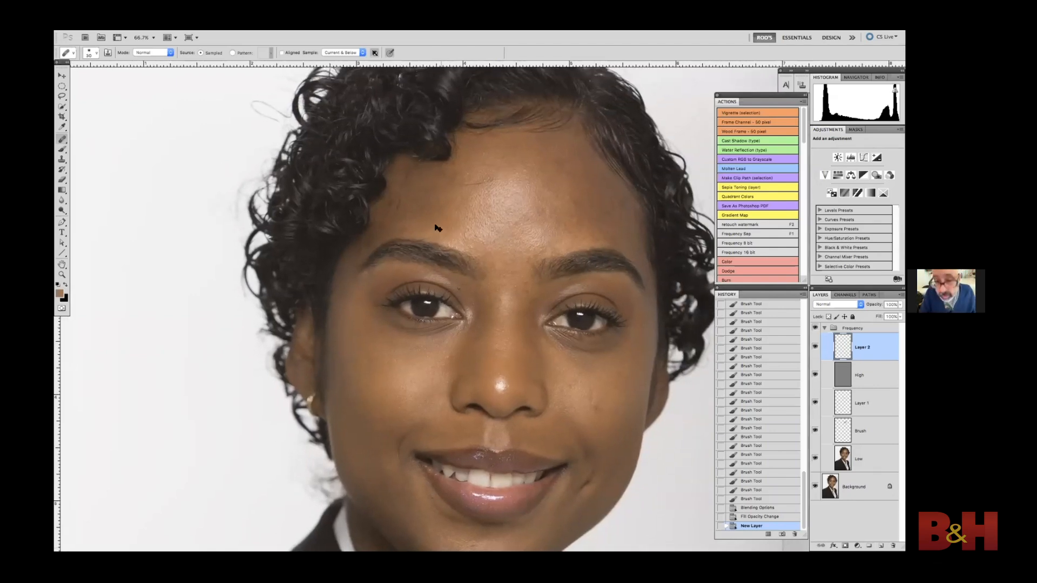
key("ctrl+plus")
scroll(453, 317, "up", 5)
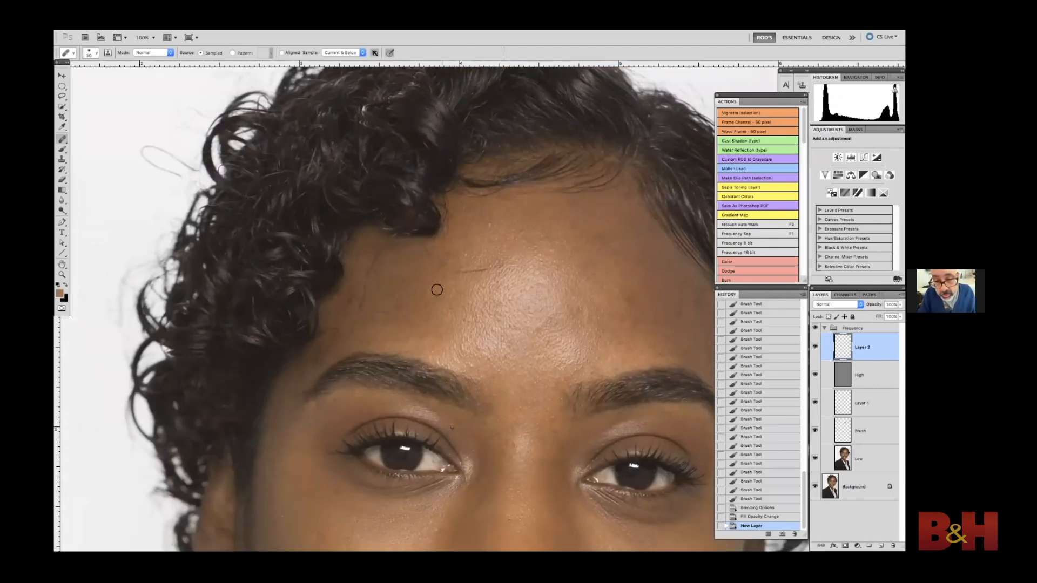
key("bracketleft")
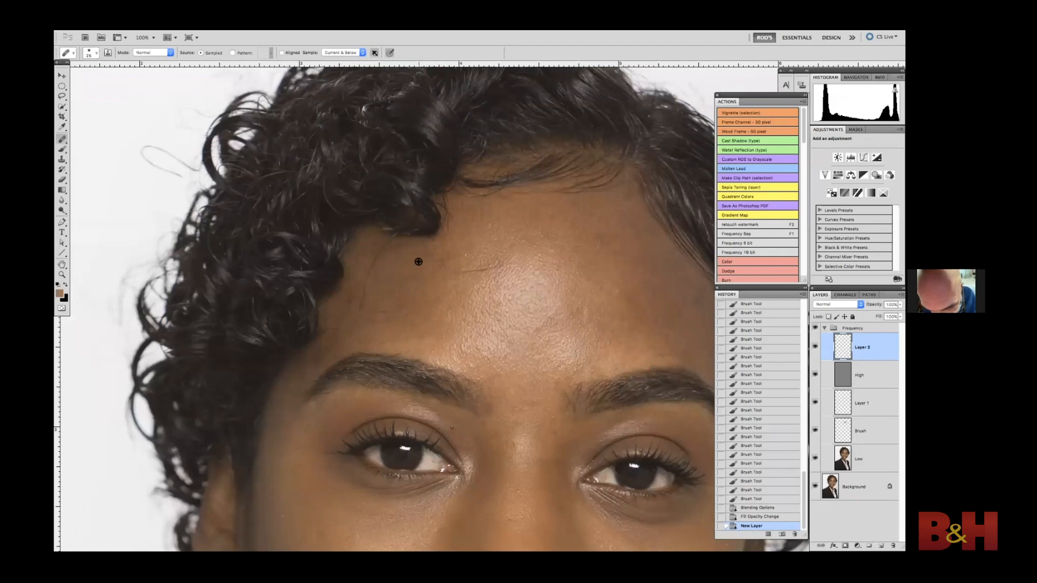
key("bracketleft")
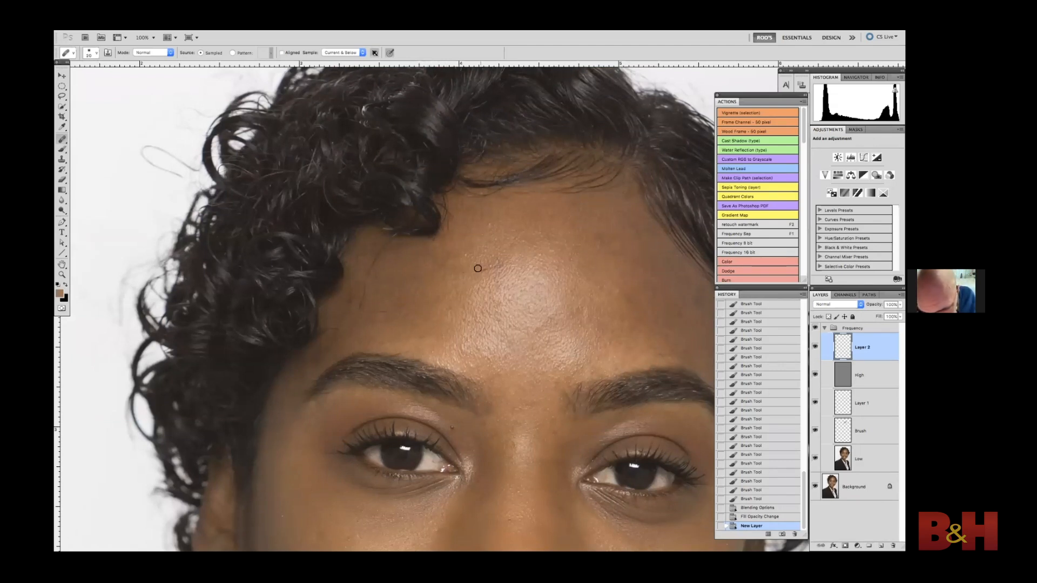
left_click(513, 277)
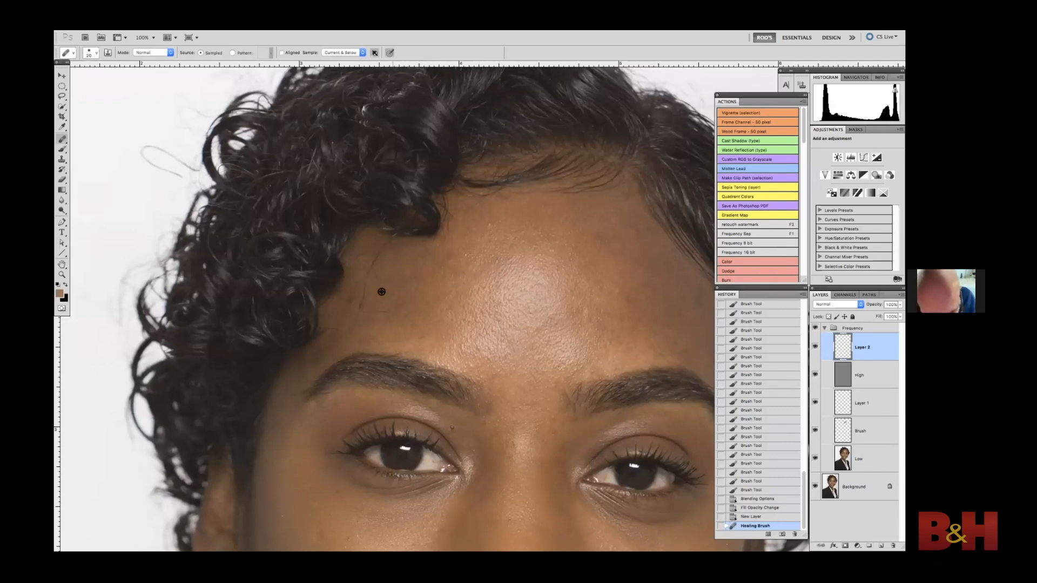
Step: Heal the fine stray hairs on the forehead beside the curly hairline above the eyebrow
mouse_move(362, 298)
left_mouse_down()
mouse_move(361, 309)
mouse_move(401, 306)
left_mouse_up()
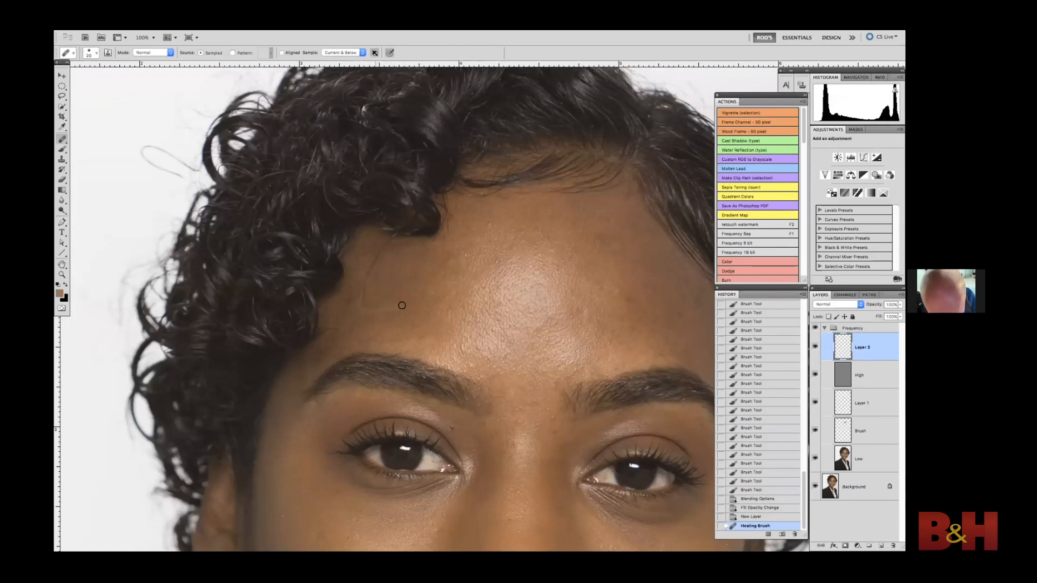
left_click(366, 270)
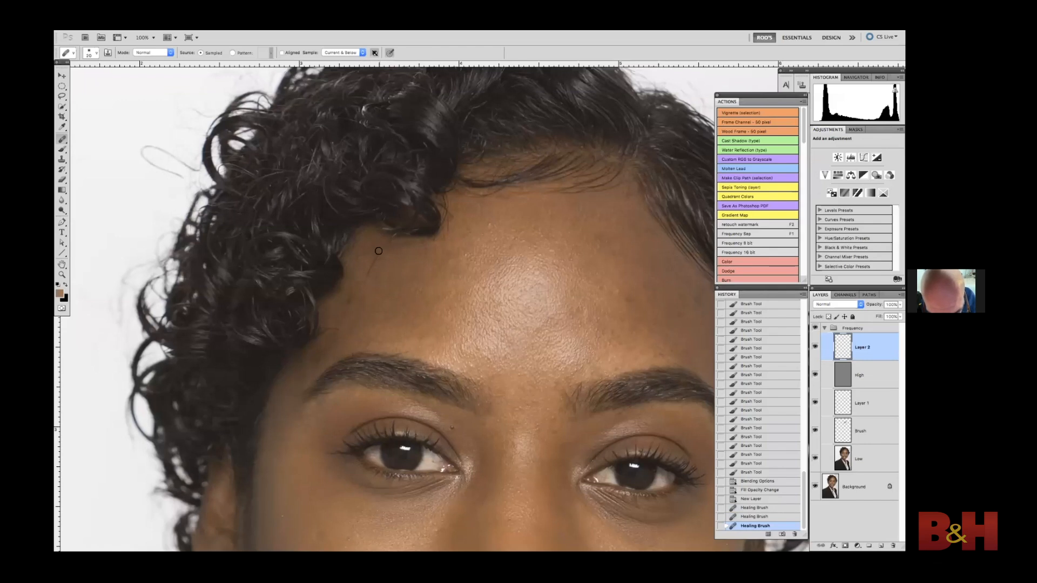
left_click(360, 289)
left_click(352, 295)
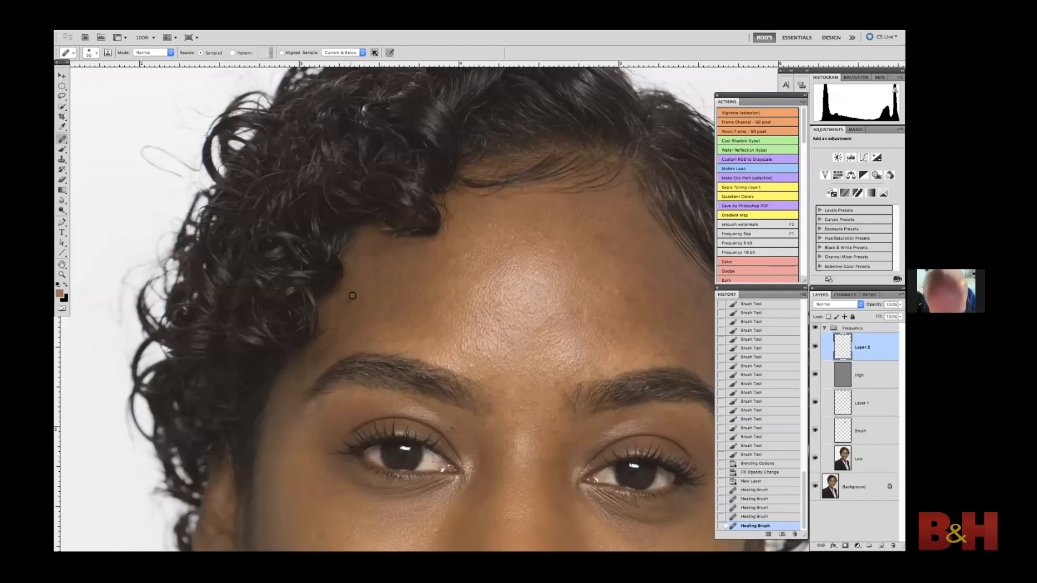
Step: Heal the small specks and lines on the lower lip near the mouth corner, sampling clean lip texture
left_click_drag(518, 302, 460, 287)
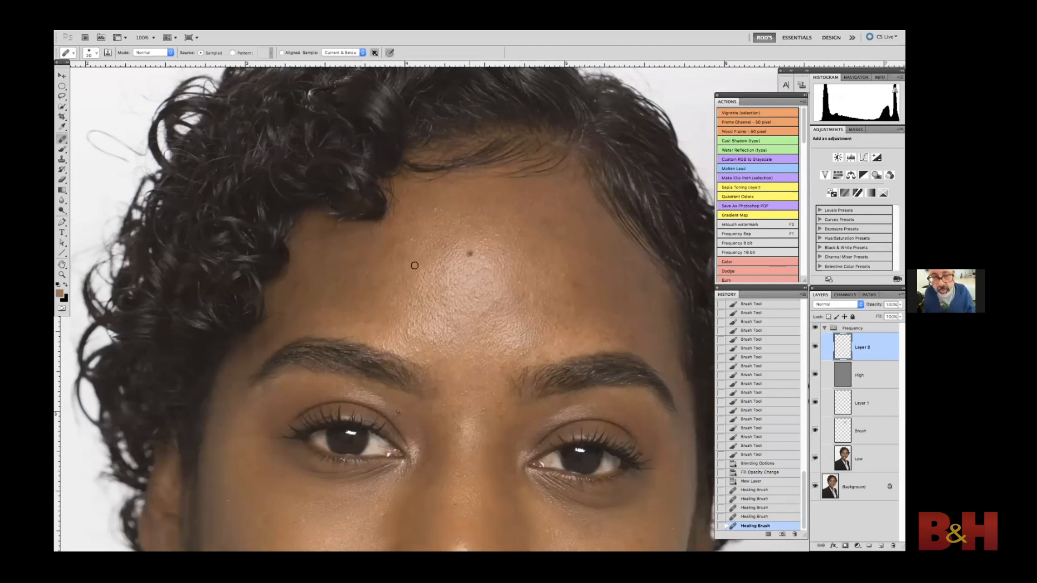
left_click_drag(276, 383, 369, 298)
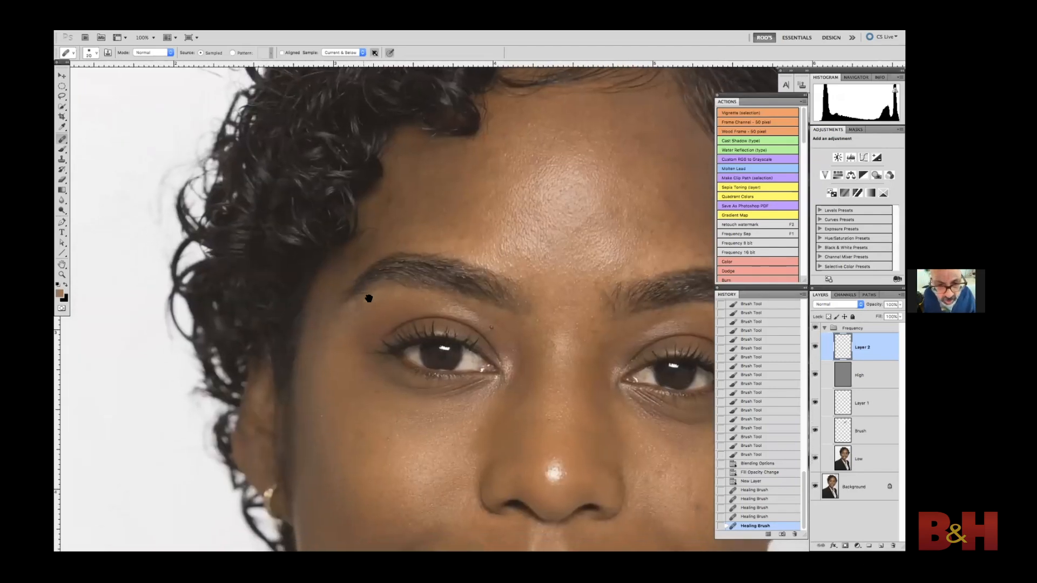
left_click_drag(386, 348, 392, 258)
left_click_drag(383, 298, 363, 243)
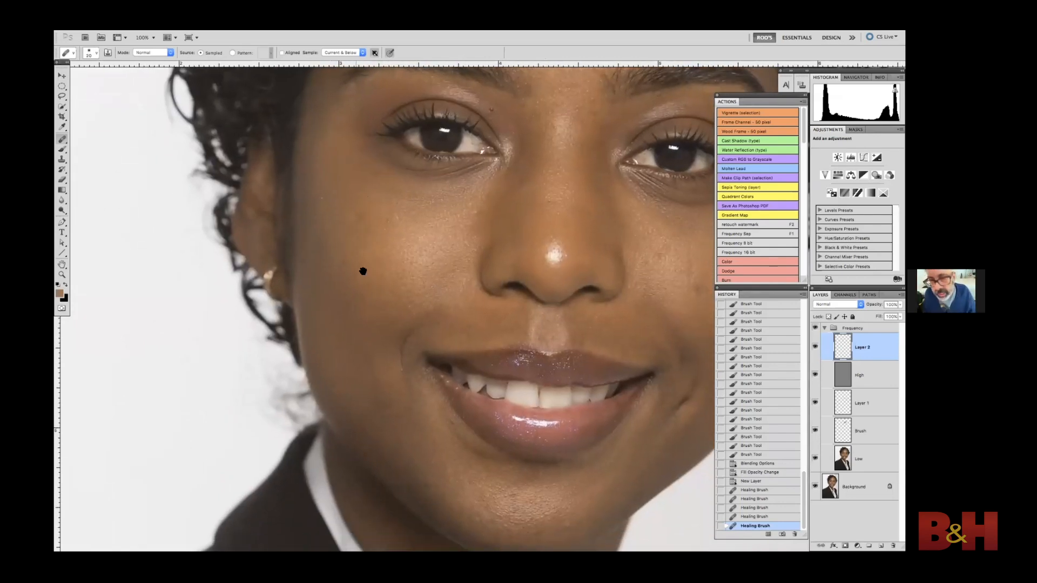
left_click_drag(361, 297, 336, 231)
left_click_drag(350, 280, 342, 246)
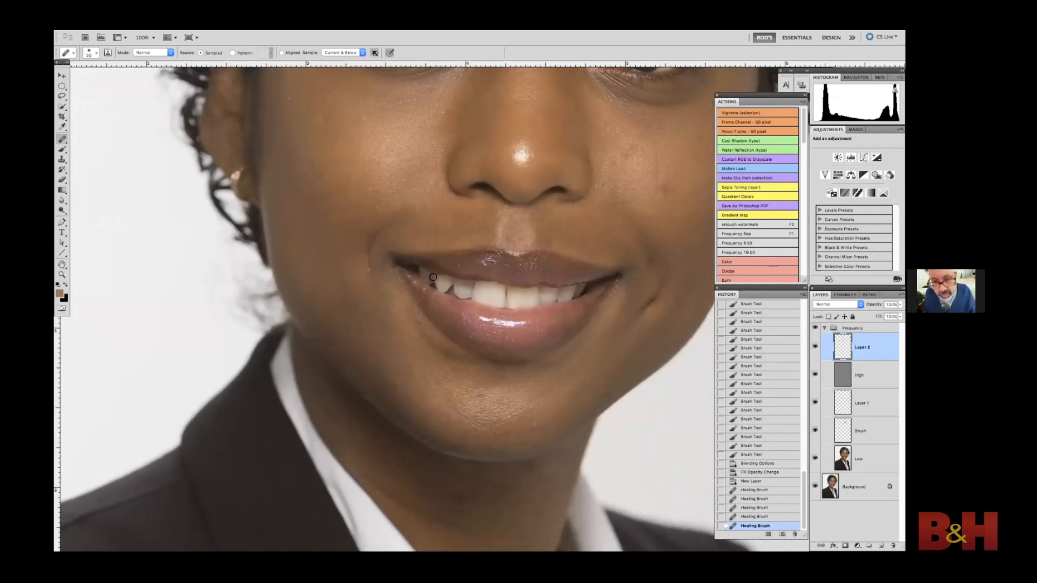
left_click(455, 309, "alt")
left_click(461, 313)
left_click(463, 317)
left_click(467, 312)
left_click(465, 318)
left_click(467, 320)
left_click(468, 319)
left_click(471, 317)
left_click(463, 315)
left_click(456, 312)
left_click(455, 298)
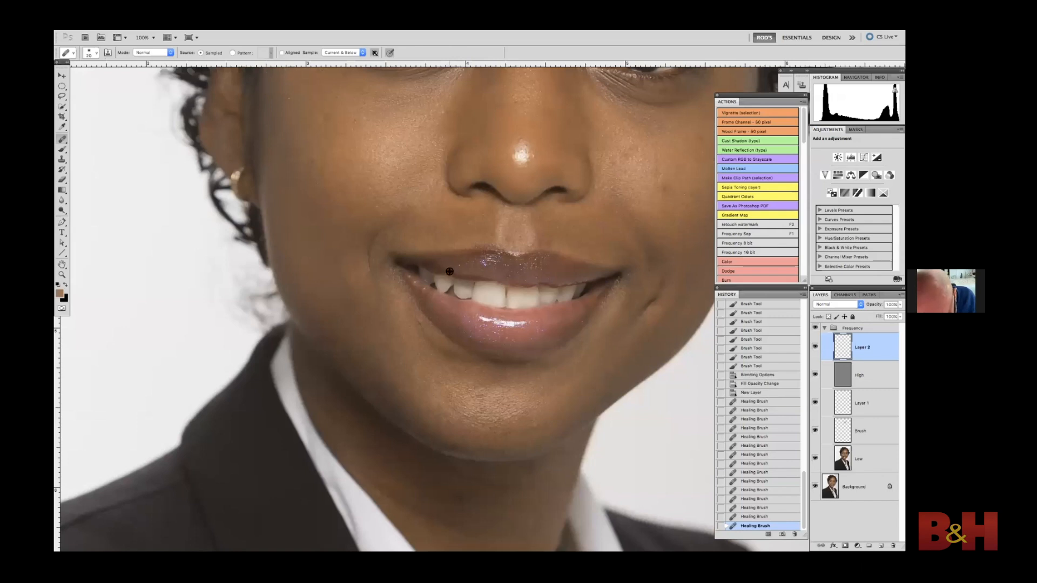
Step: Heal the flaws along the upper lip edge, and resample the lower lip to heal its remaining specks
left_click(459, 266)
left_click(464, 265)
left_click(467, 265)
left_click(470, 266)
left_click(473, 267)
left_click(477, 266)
left_click(478, 266)
left_click(481, 266)
left_click(482, 267)
left_click(458, 312, "alt")
left_click(467, 318)
left_click(471, 321)
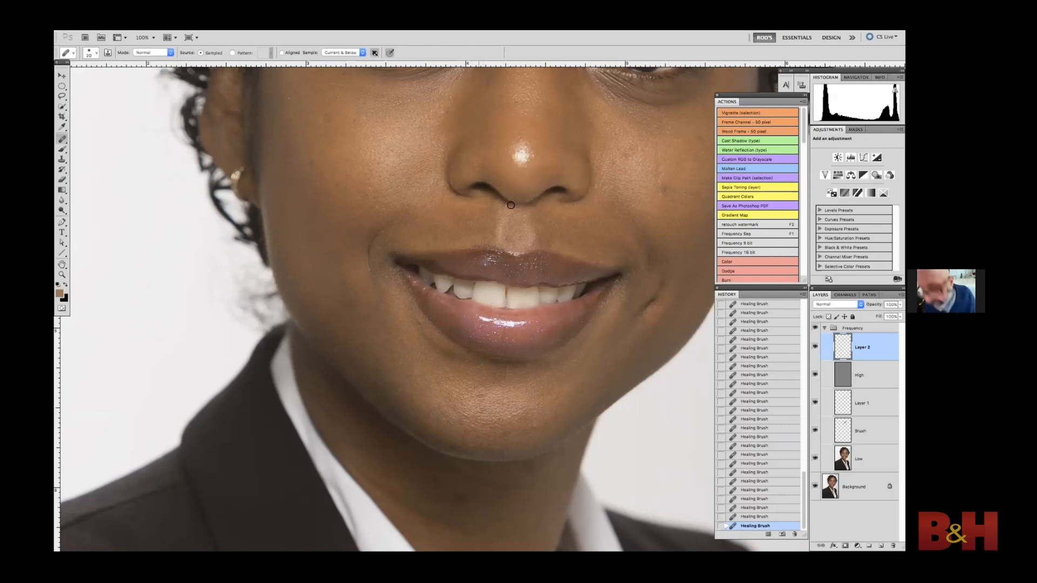
Step: Add a new empty layer above Layer 2 in the Frequency group
key("ctrl+0")
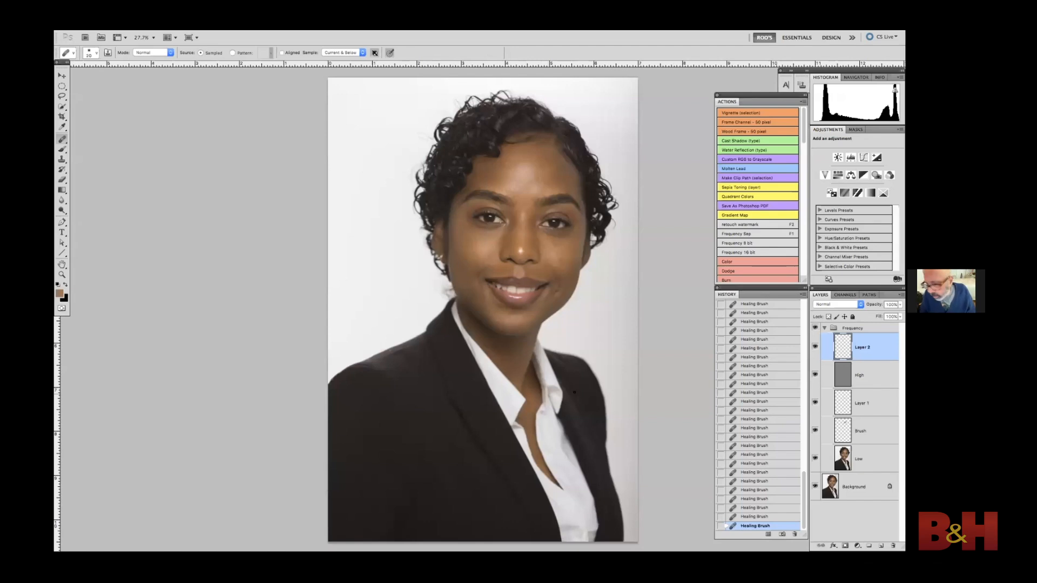
key("ctrl+plus")
key("ctrl+plus")
key("ctrl+plus")
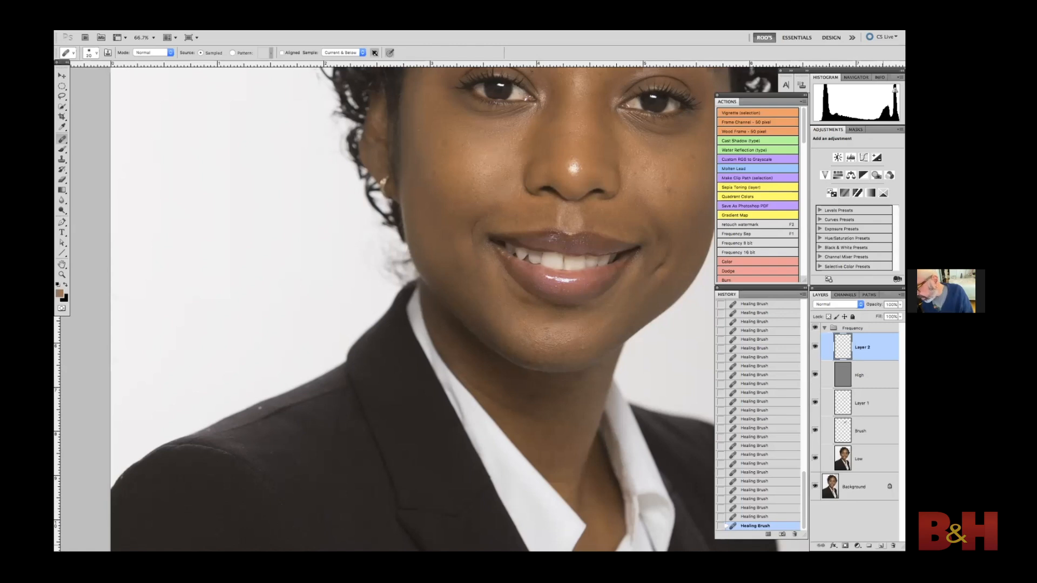
left_click(880, 546)
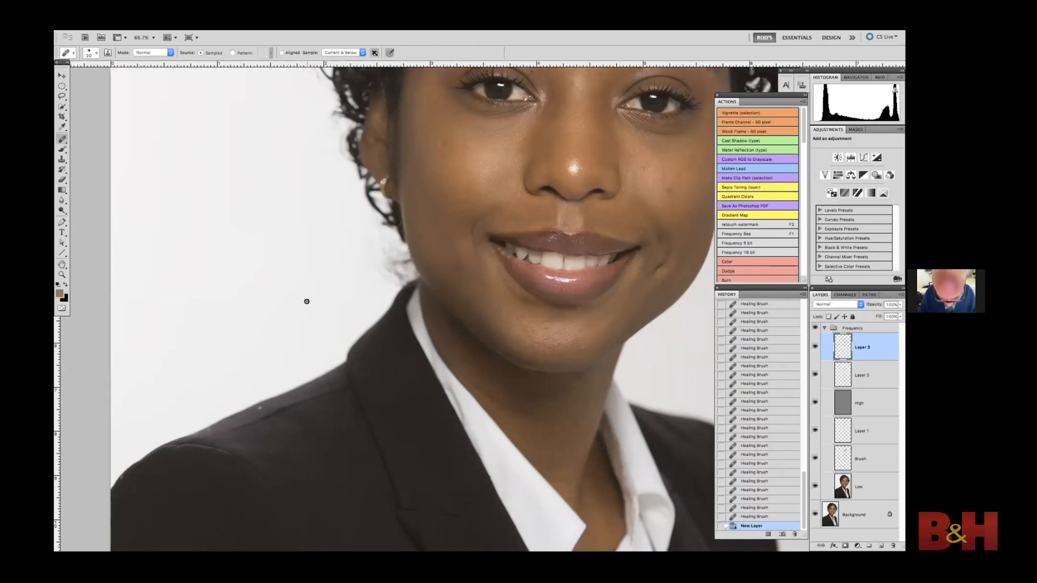
Step: Paint white with the Brush over the stray hairs on the background between the curls and the jacket collar, reducing the brush near the jaw
key("b")
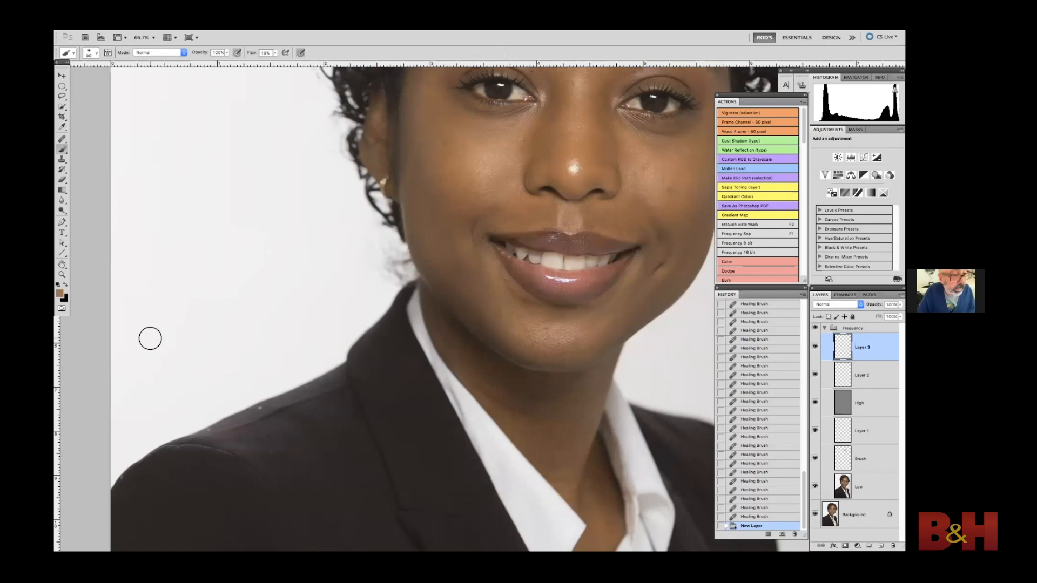
key("d")
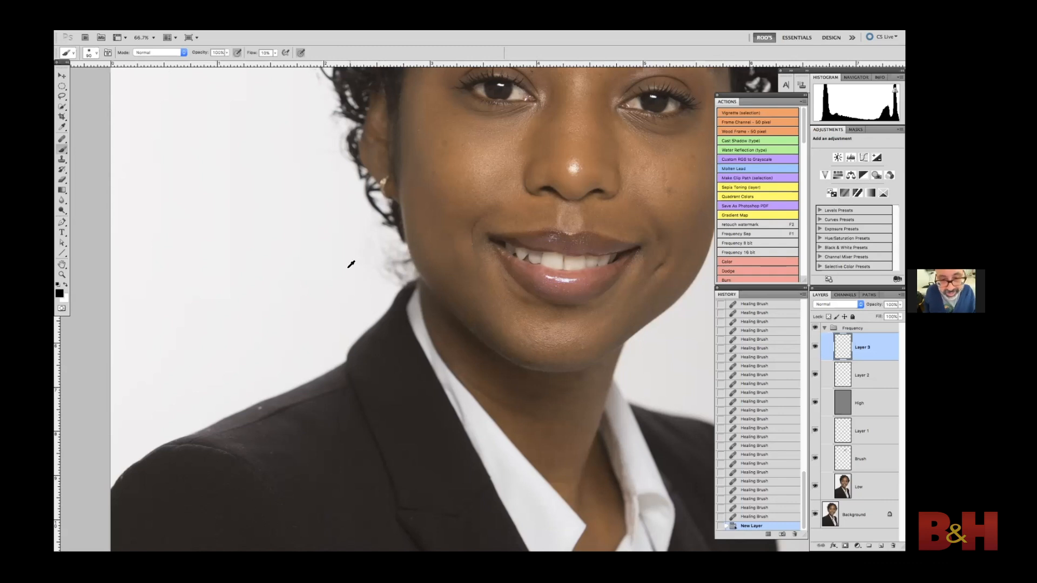
key("x")
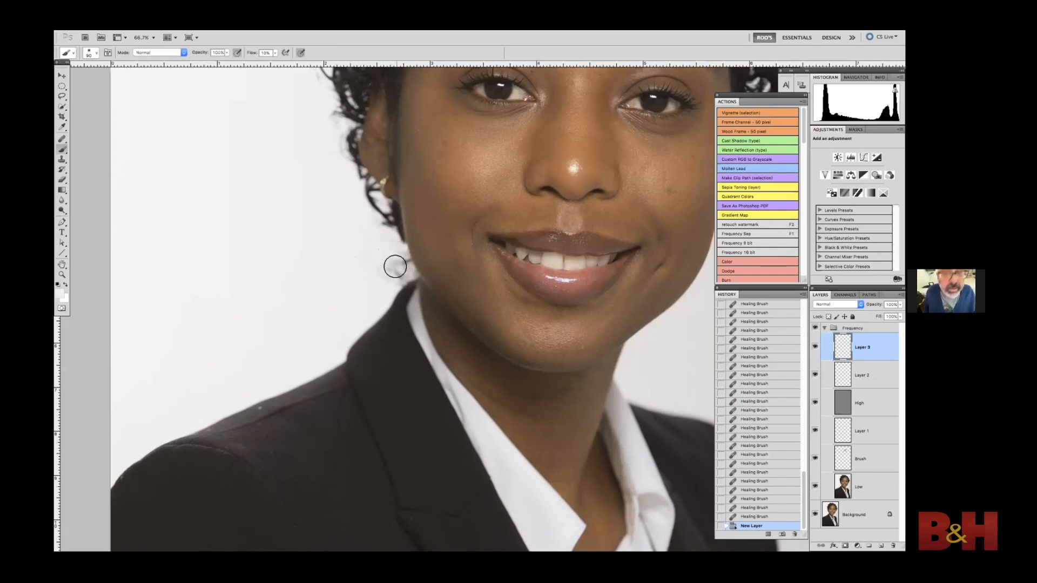
mouse_move(388, 275)
left_mouse_down()
mouse_move(368, 238)
mouse_move(396, 265)
left_mouse_up()
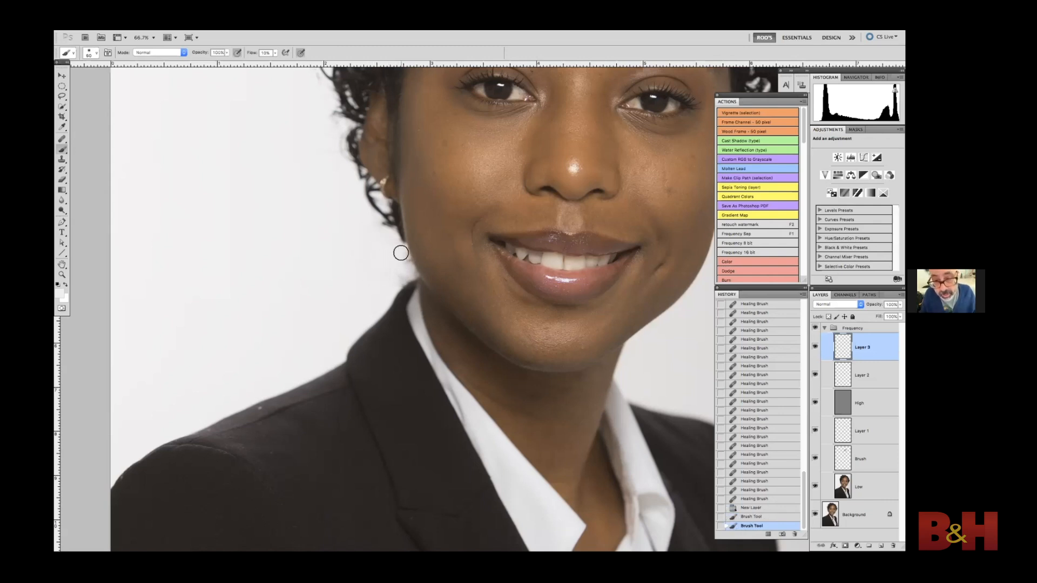
key("bracketleft")
key("bracketleft")
key("bracketleft")
left_click_drag(398, 250, 398, 242)
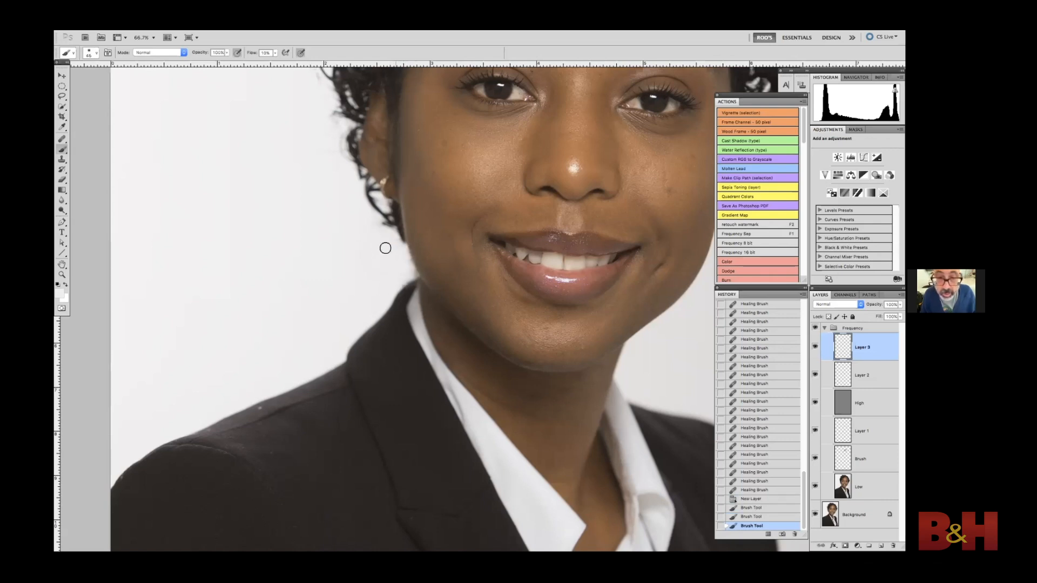
mouse_move(390, 276)
left_mouse_down()
mouse_move(371, 278)
mouse_move(379, 269)
left_mouse_up()
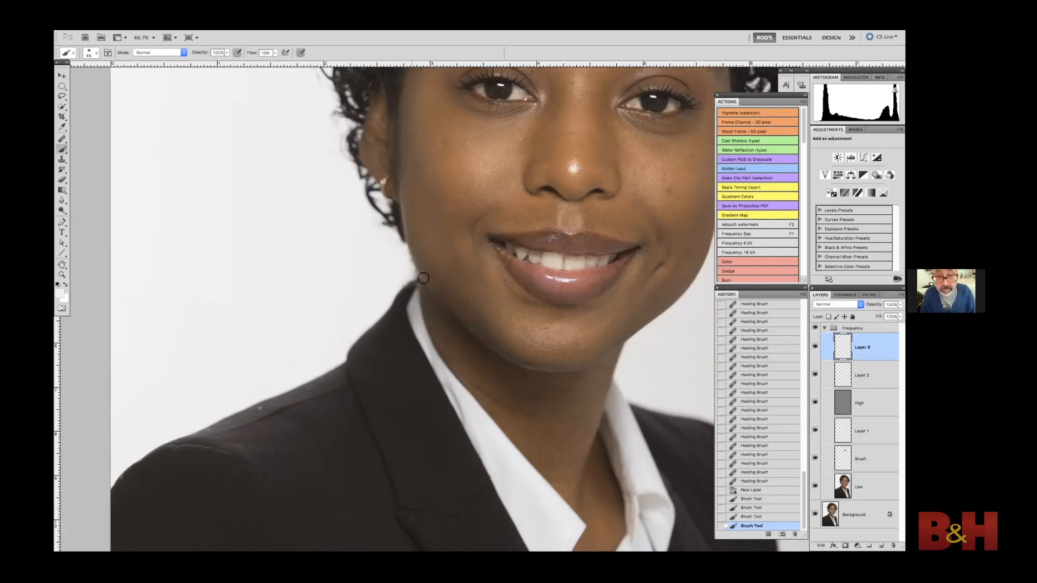
Step: Compare the portrait with Layer 3 hidden and shown, collapse the Frequency group, and view the whole image
left_click(816, 346)
left_click(815, 346)
left_click(825, 328)
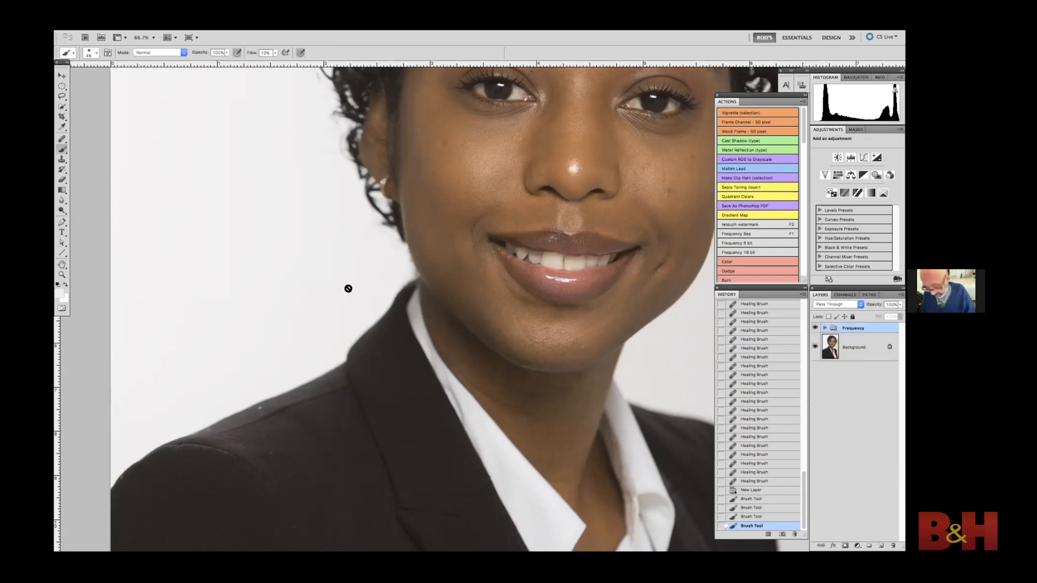
key("ctrl+0")
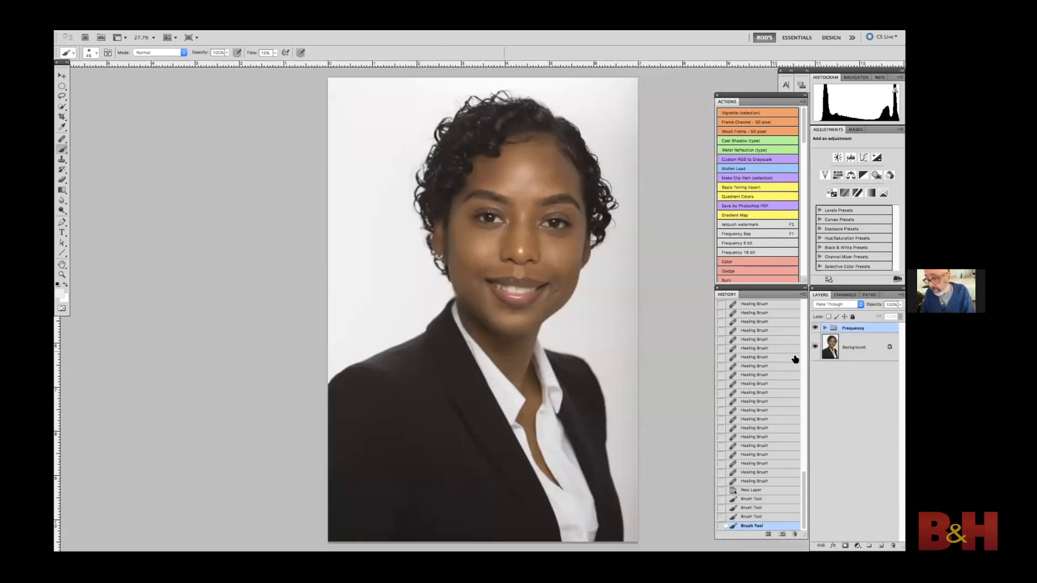
Step: Expand the Frequency group and add a new empty layer directly above Layer 1
left_click(824, 328)
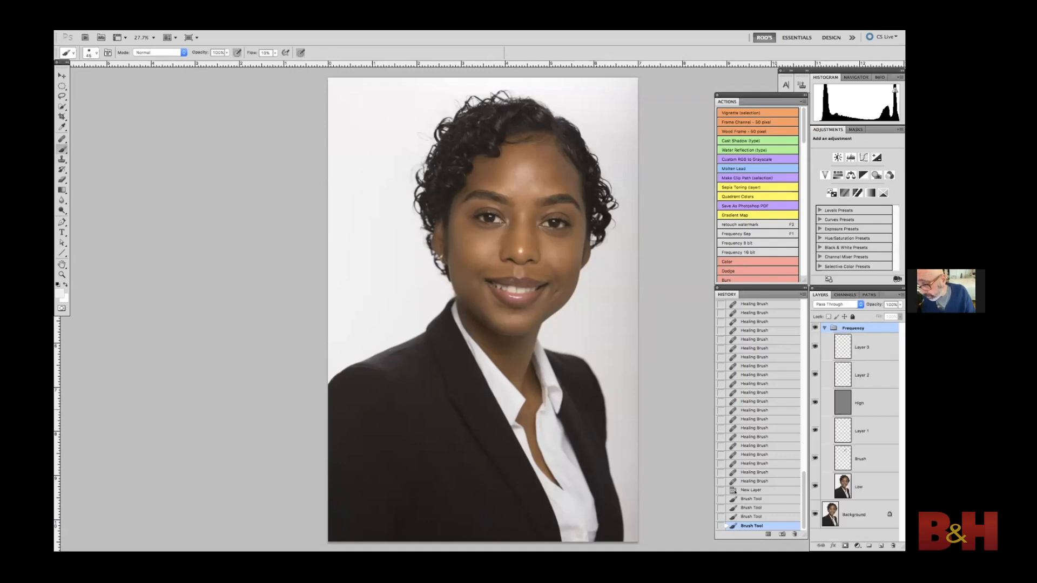
left_click(862, 431)
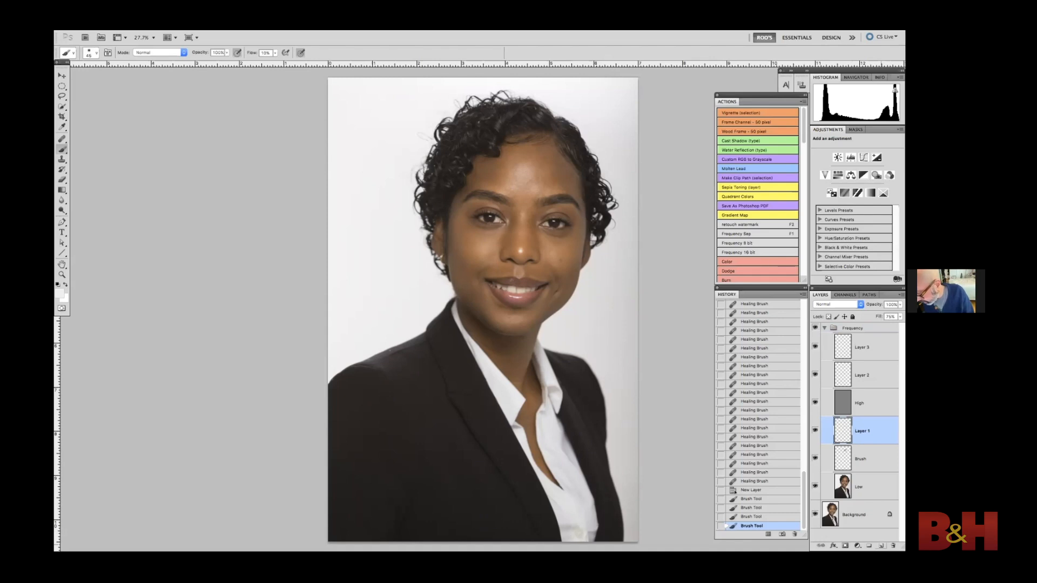
key("ctrl+shift+alt+n")
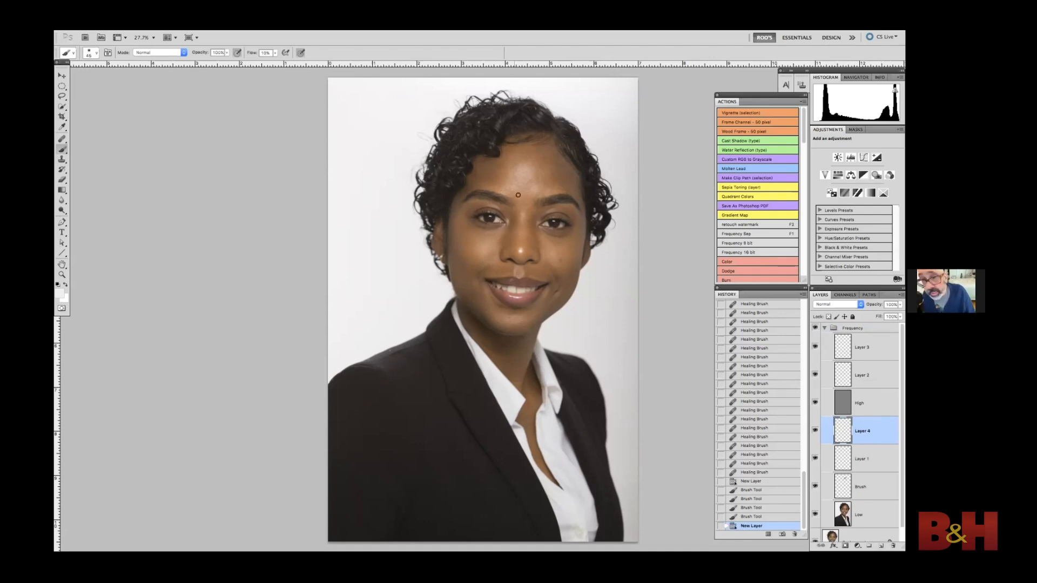
Step: Sample the forehead's skin tone, enlarge the brush to 300 px, and paint over the forehead shine on Layer 4
key("ctrl+plus")
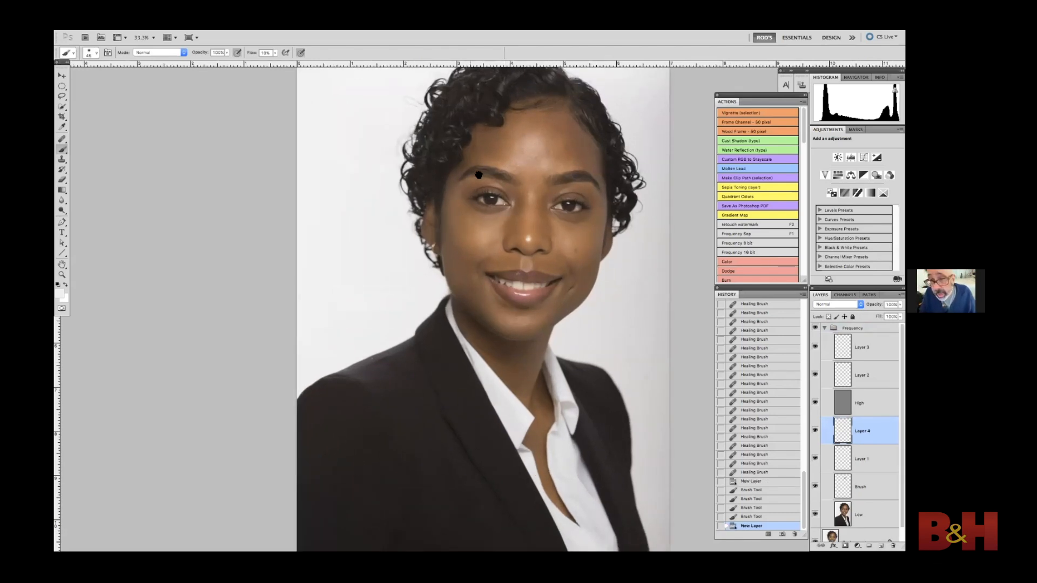
left_click_drag(455, 195, 400, 282)
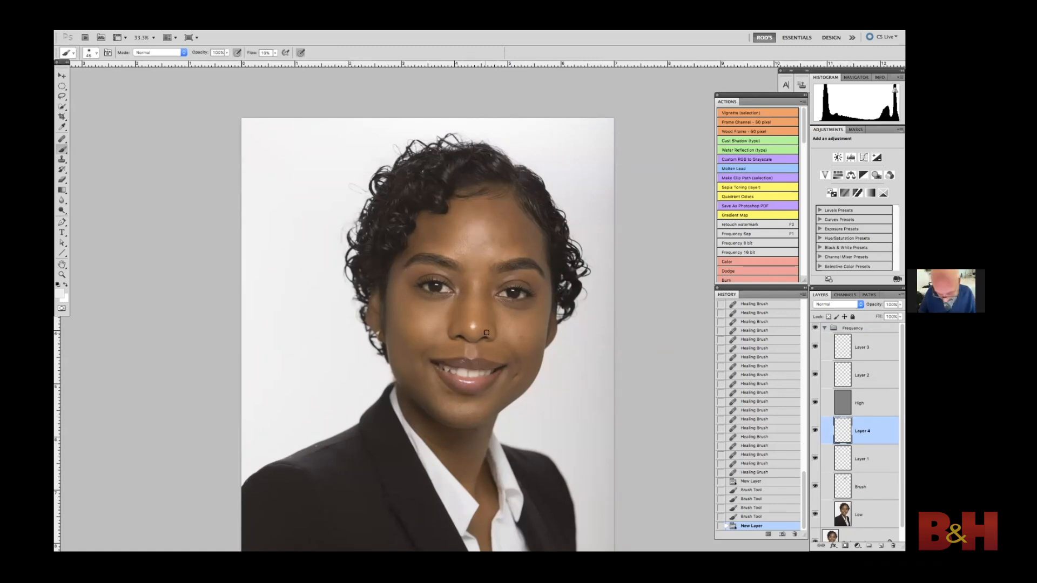
left_click(491, 224, "alt")
key("bracketright")
key("bracketright")
key("bracketright")
key("bracketright")
key("bracketright")
key("bracketright")
key("bracketright")
key("bracketright")
key("bracketright")
key("bracketright")
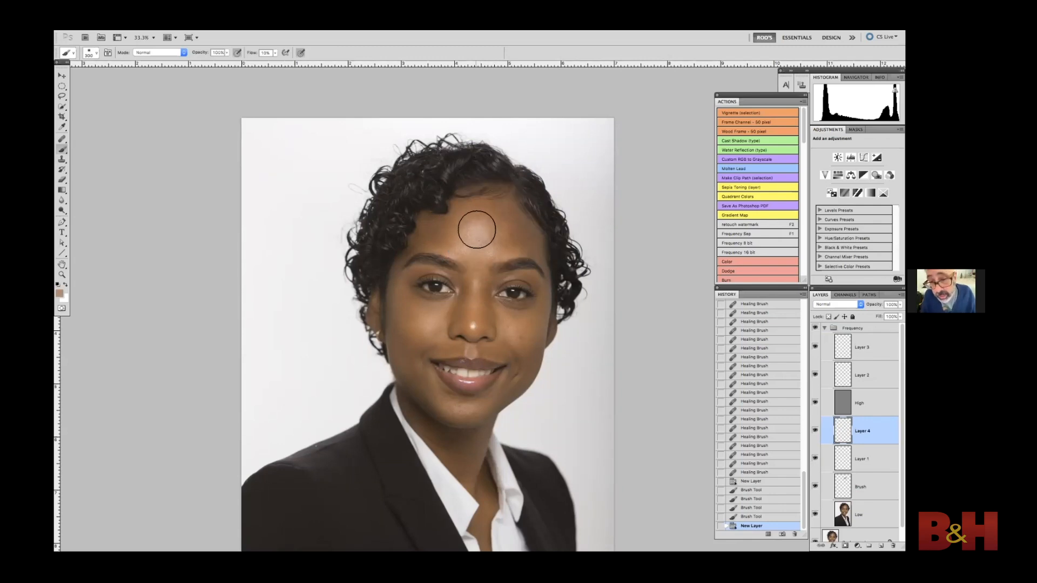
mouse_move(454, 238)
left_mouse_down()
mouse_move(495, 245)
mouse_move(452, 238)
left_mouse_up()
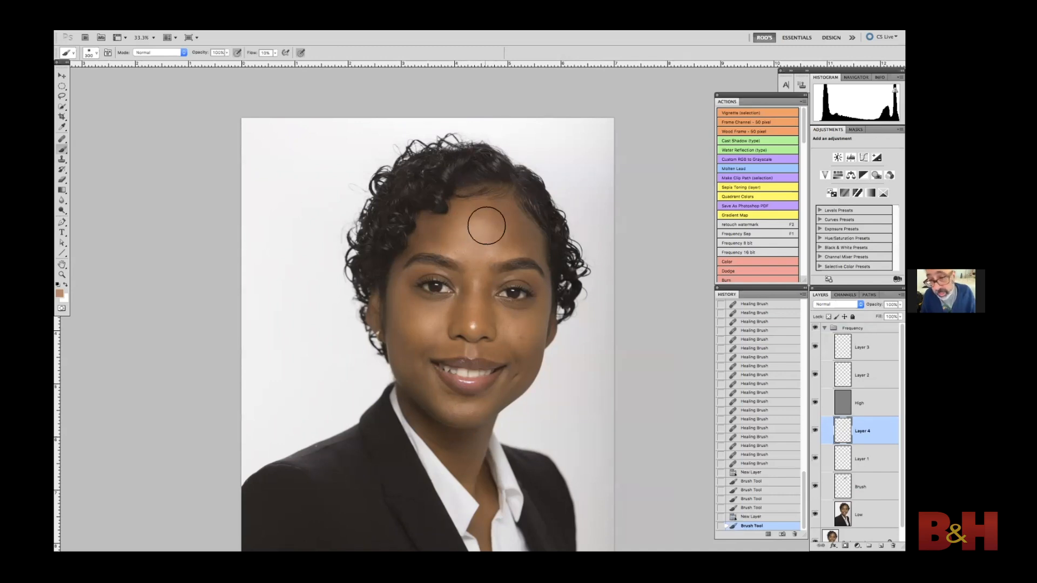
left_click_drag(499, 242, 488, 235)
left_click_drag(488, 235, 484, 229)
left_click_drag(483, 229, 459, 232)
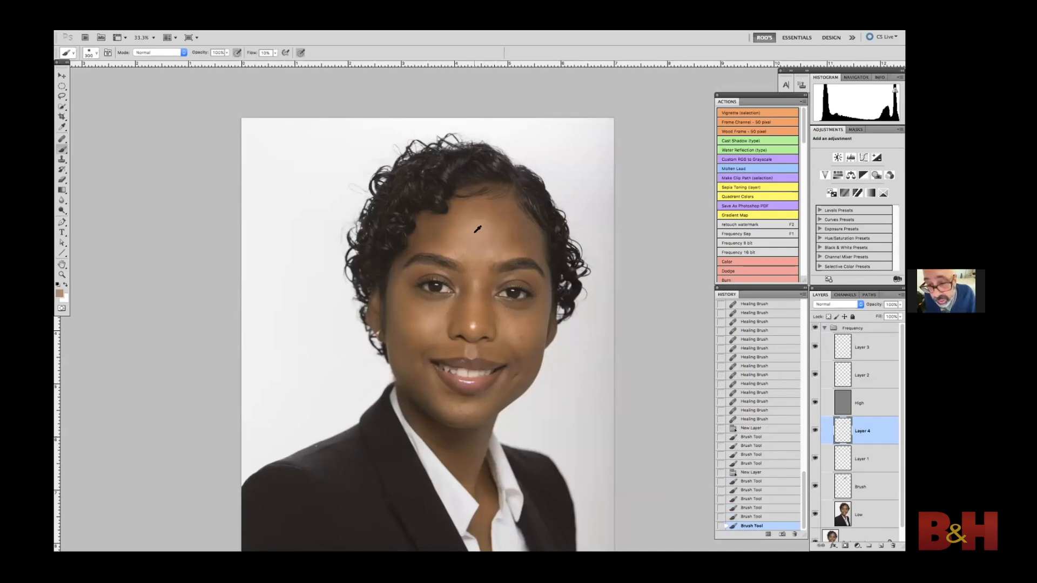
Step: Build up more sampled skin tone across the whole forehead highlight with light overlapping dabs of the Brush
left_click(448, 240)
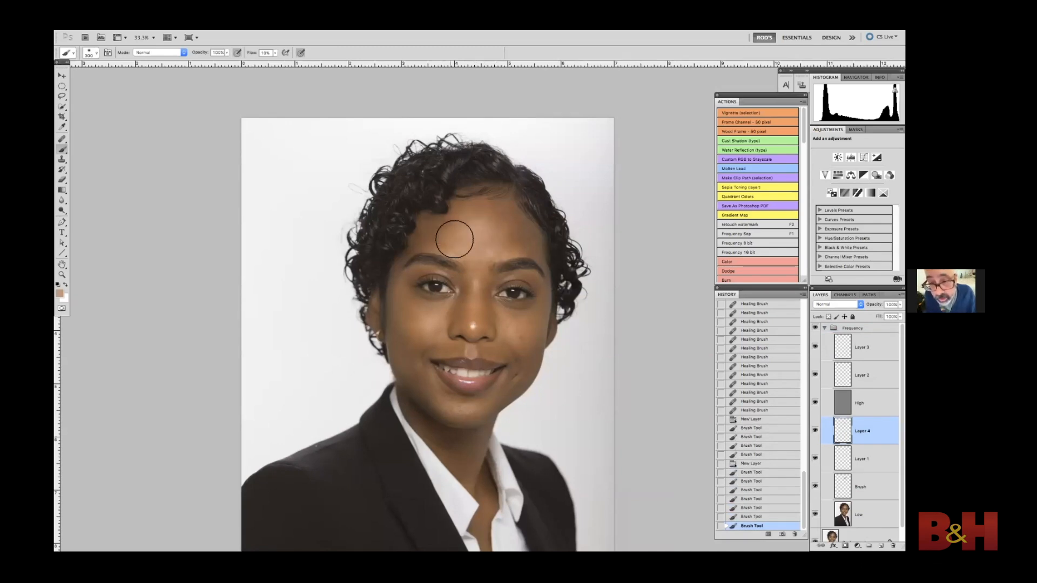
left_click(461, 234)
left_click(470, 226)
left_click(484, 224)
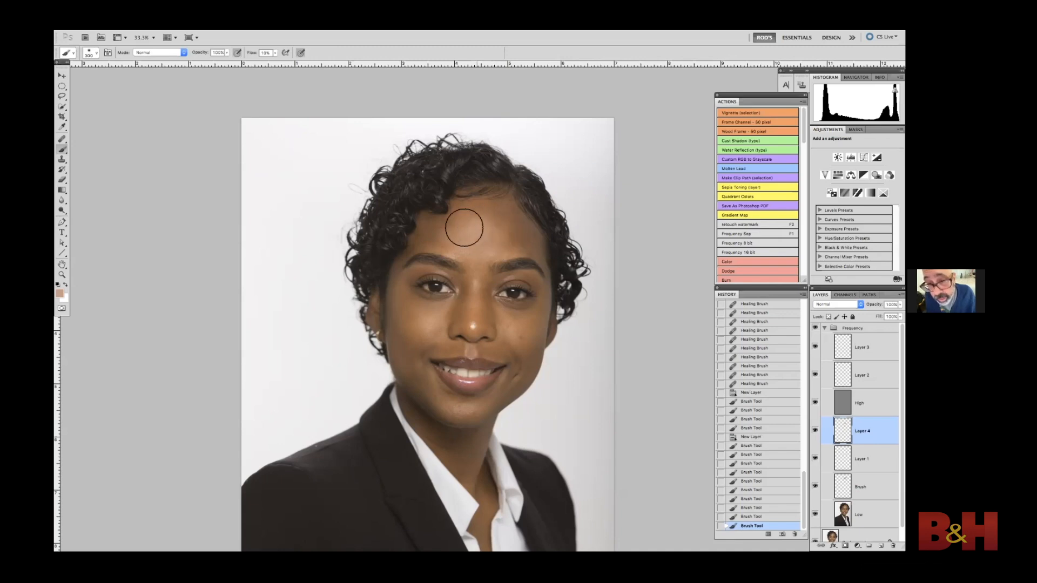
left_click(451, 238)
left_click(499, 243)
left_click(497, 226)
left_click(479, 222)
left_click(466, 225)
left_click(459, 229)
left_click(452, 232)
left_click(448, 233)
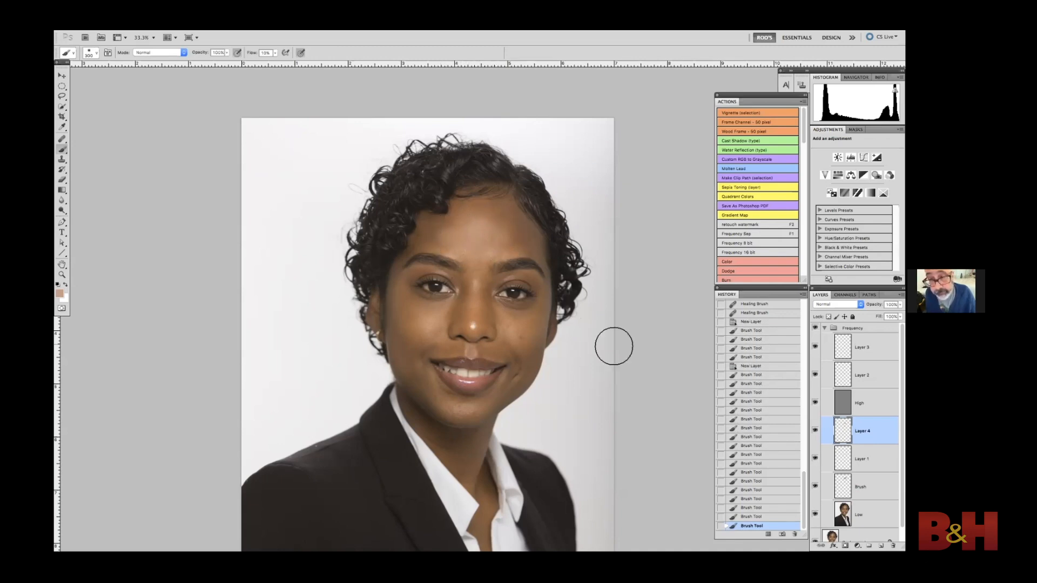
left_click(461, 226)
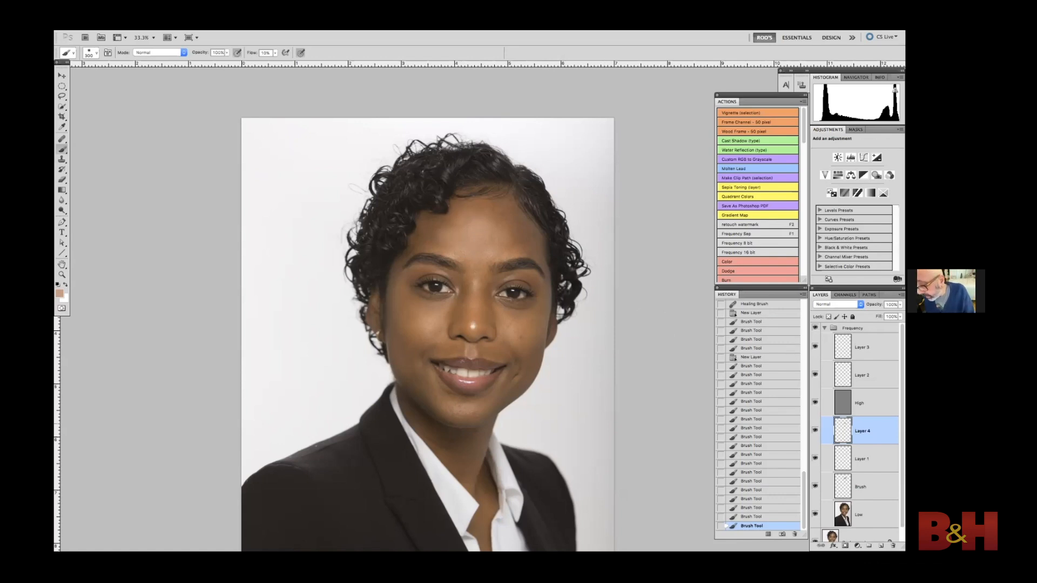
Step: Split Layer 4's underlying-layer Blend If shadow slider to 15 / 255 and check the portrait with Layer 2 hidden and shown
double_click(880, 431)
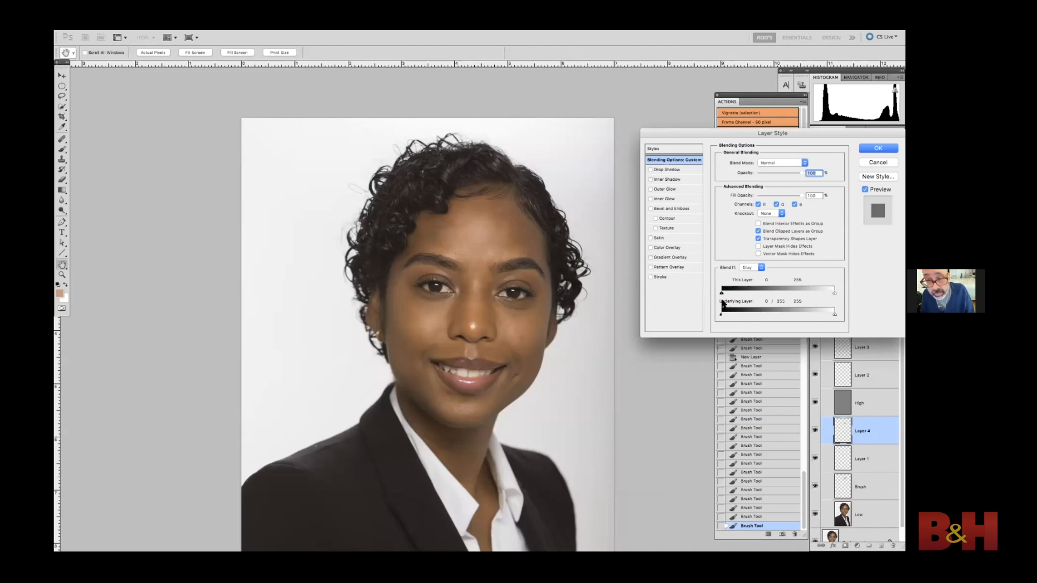
left_click_drag(721, 314, 727, 314)
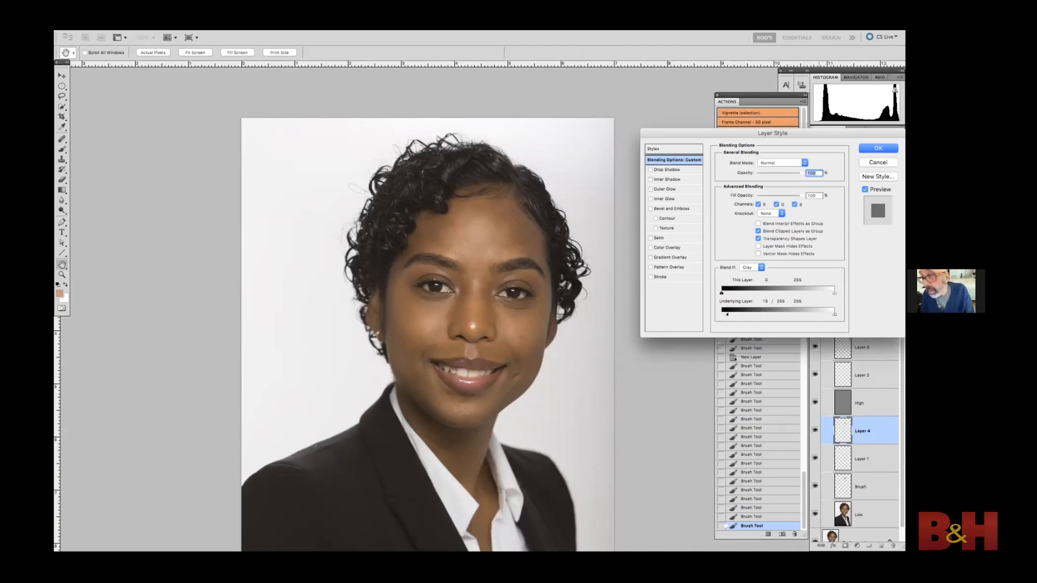
key("Return")
left_click(816, 372)
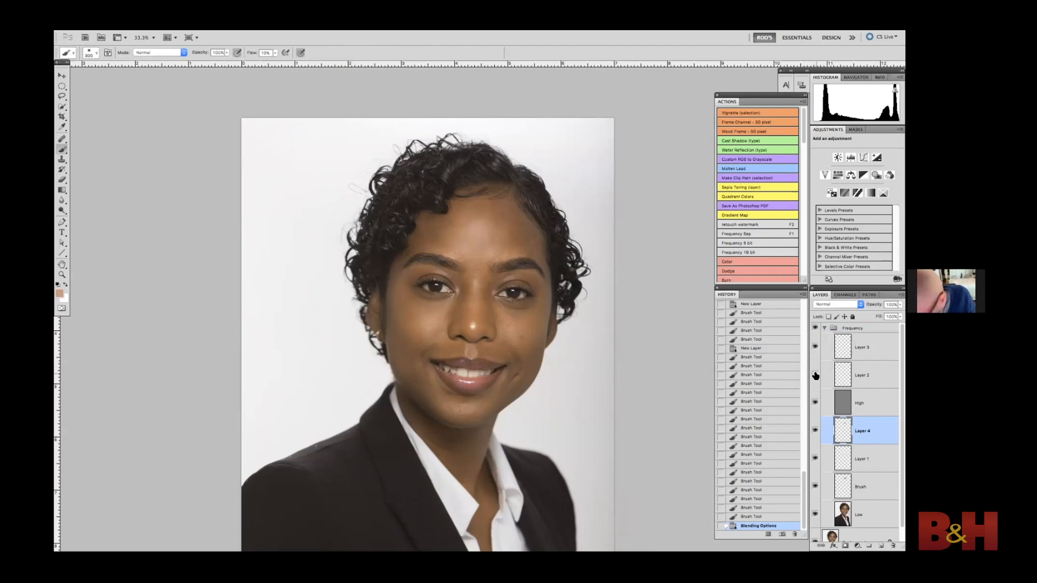
left_click(816, 375)
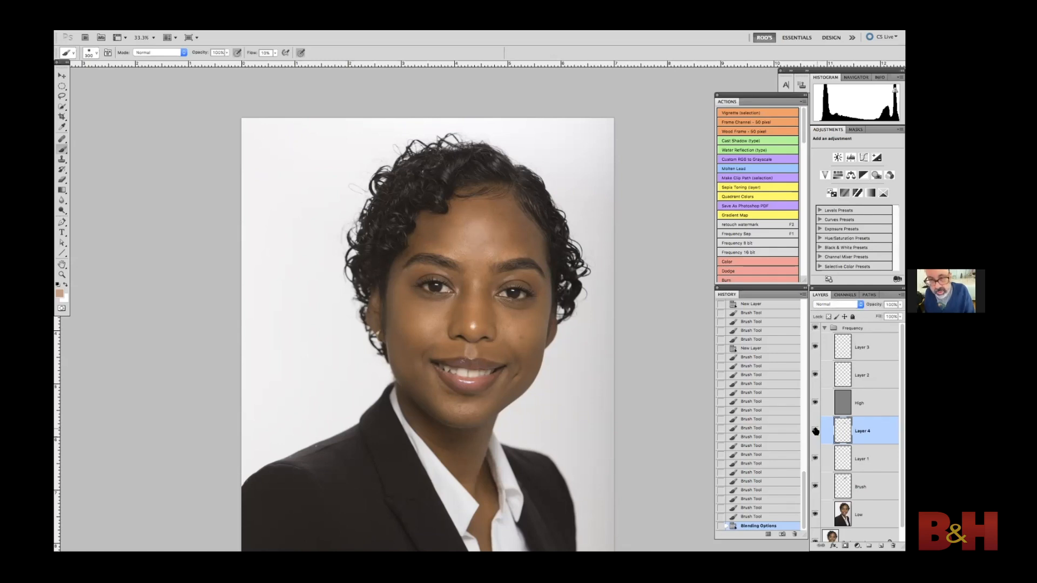
Step: Set Layer 4's fill to 70% and compare the forehead with the layer hidden and shown
double_click(890, 317)
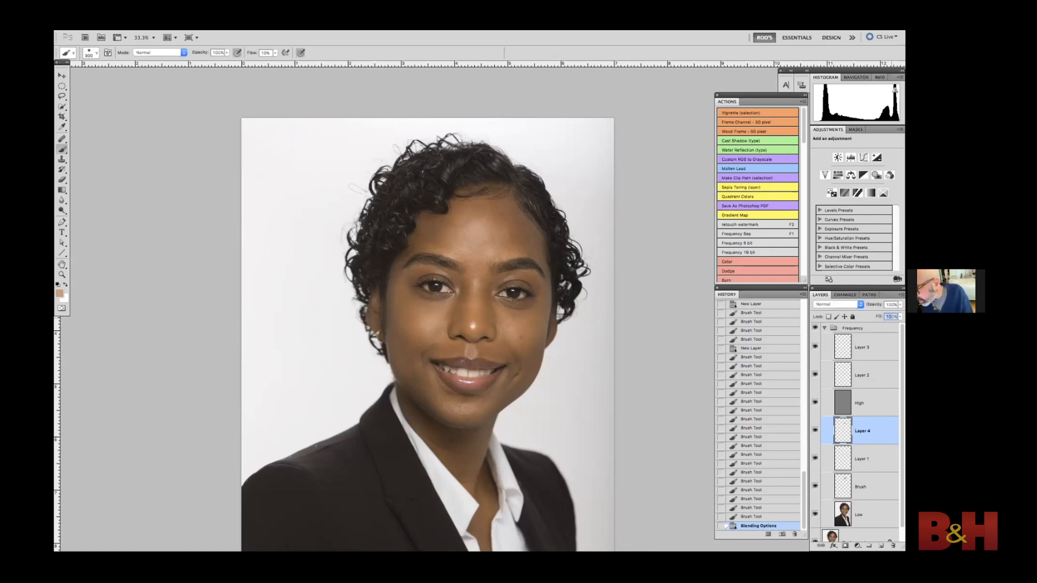
type("70")
key("Return")
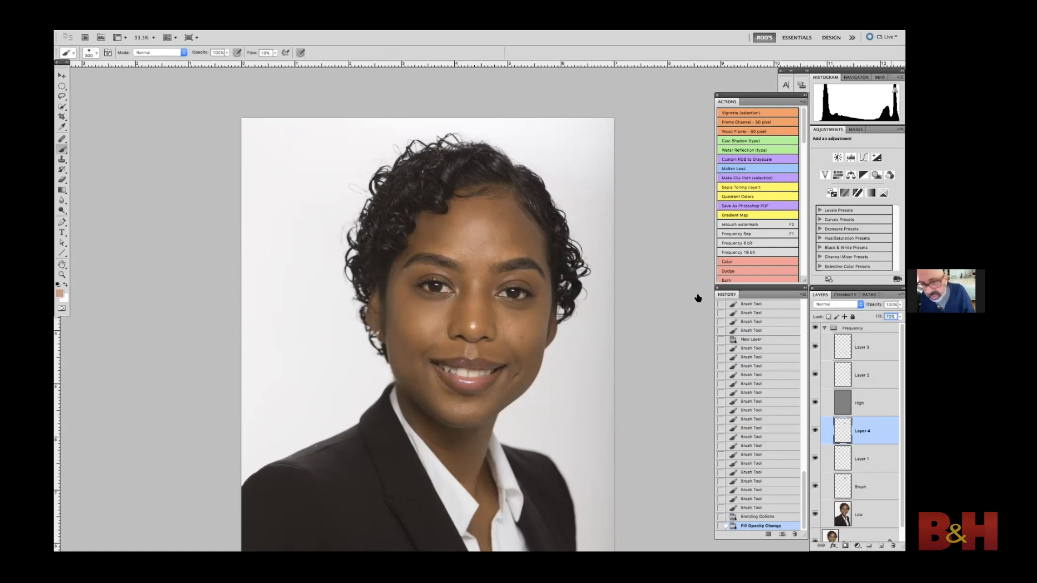
key("Return")
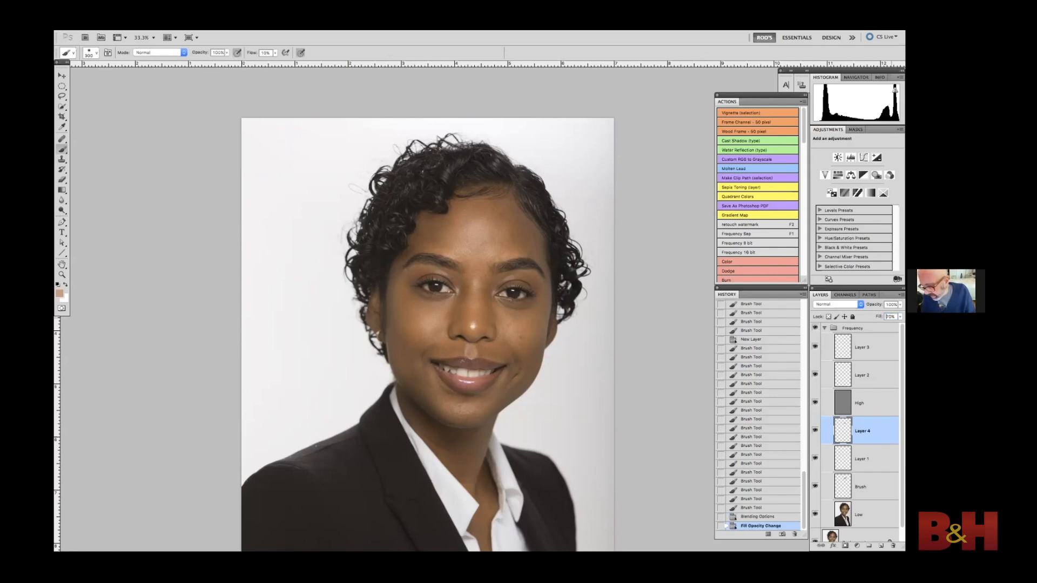
left_click(815, 431)
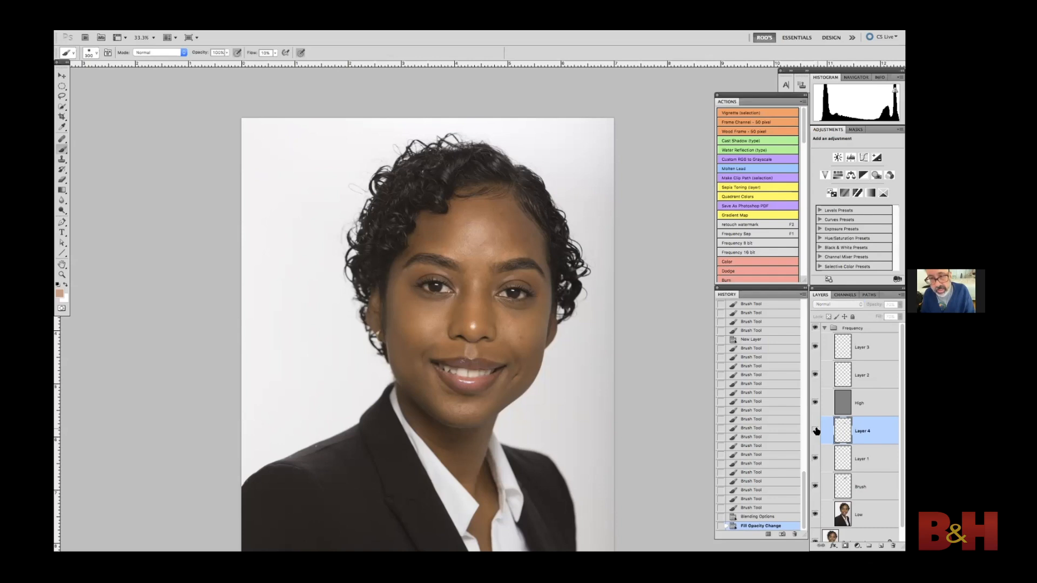
left_click(815, 431)
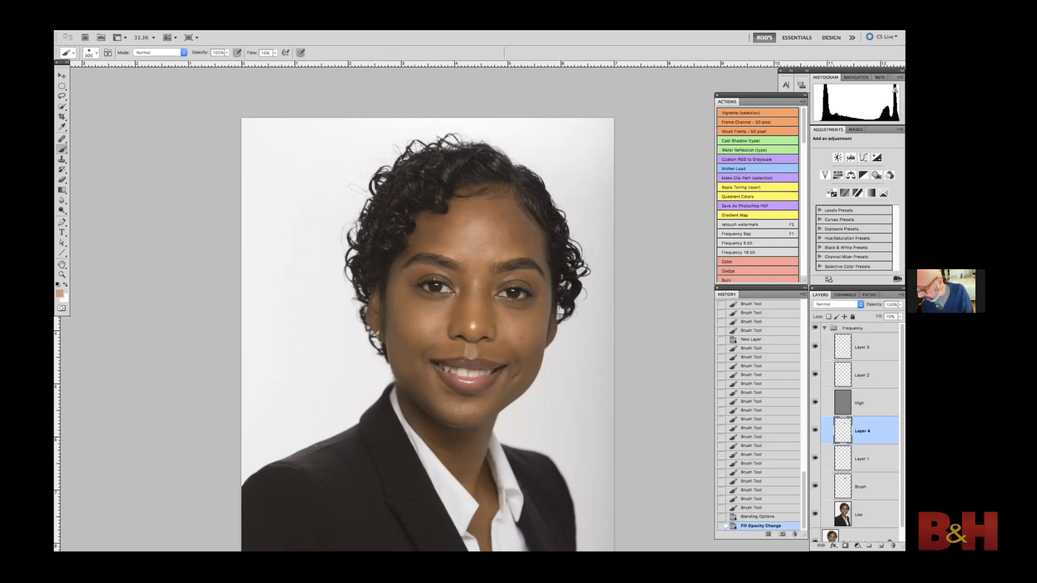
Step: Add a new empty layer above Layer 4 and switch to the Healing Brush
key("ctrl+alt+shift+n")
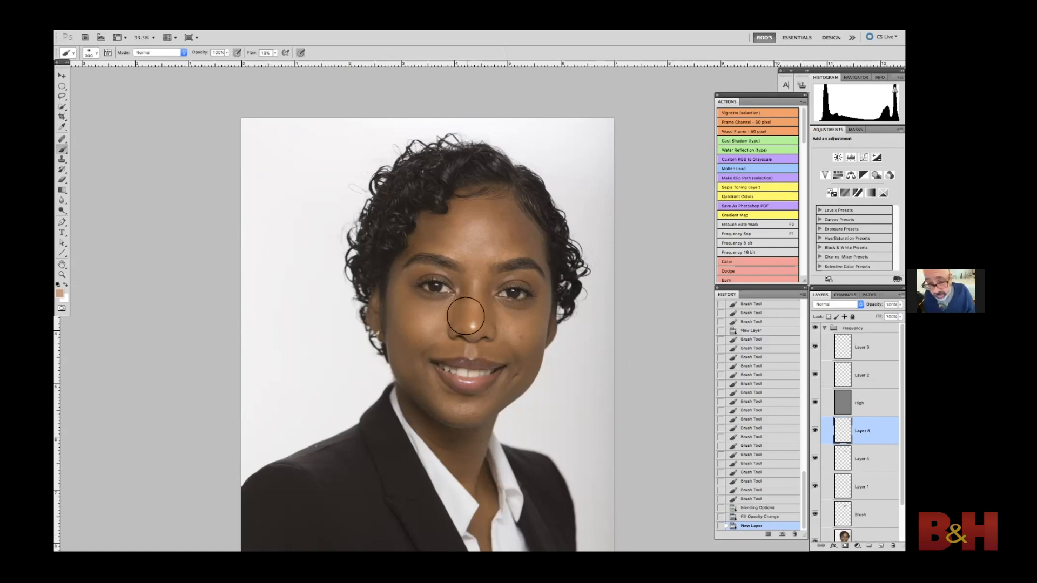
key("bracketleft")
key("bracketleft")
key("bracketleft")
key("bracketleft")
key("bracketleft")
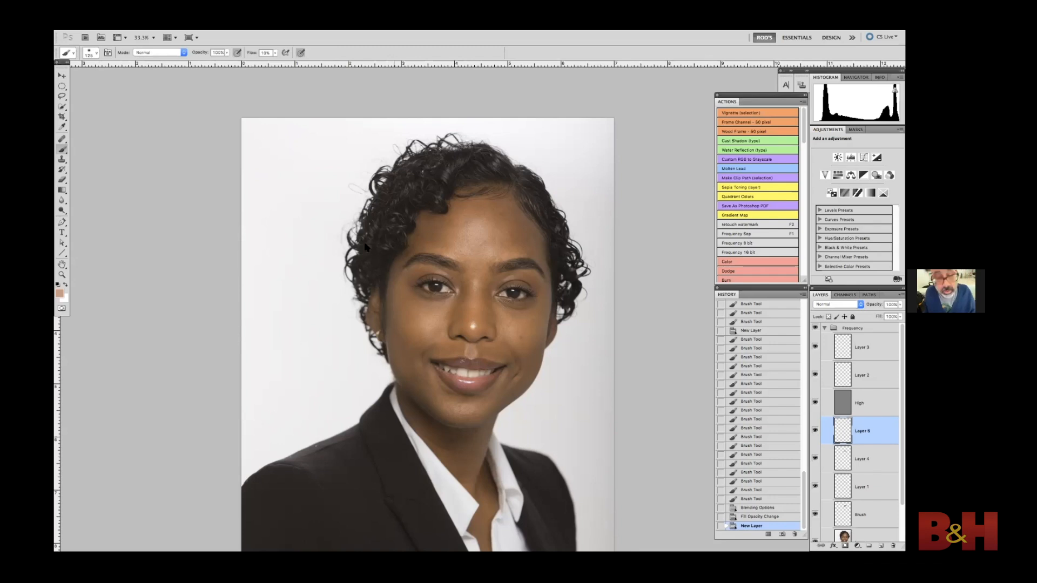
left_click(61, 140)
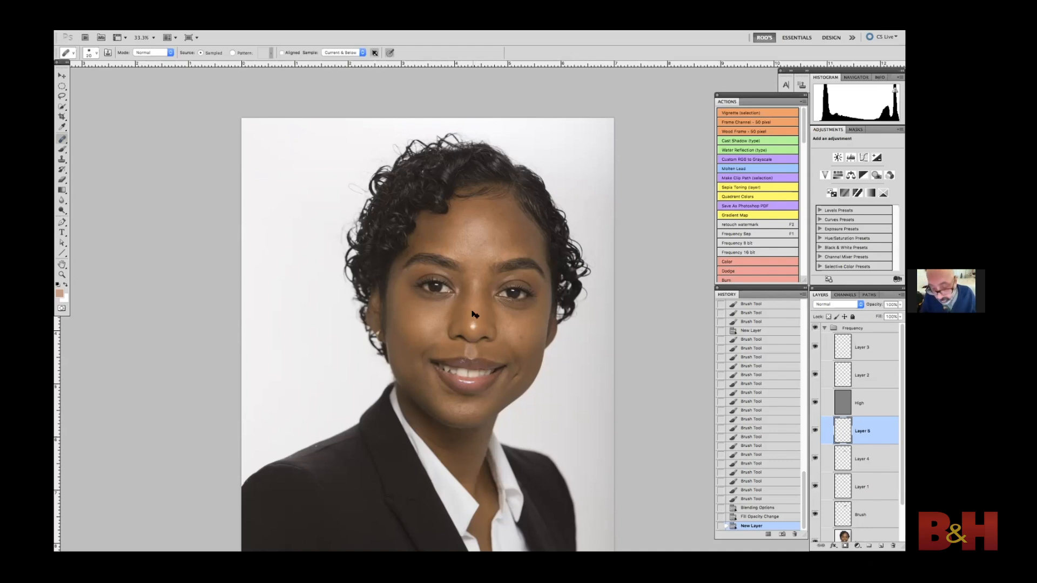
Step: Heal away the bright highlight on the tip of the nose on Layer 5 with an enlarged Healing Brush
key("super+plus")
key("super+plus")
key("super+plus")
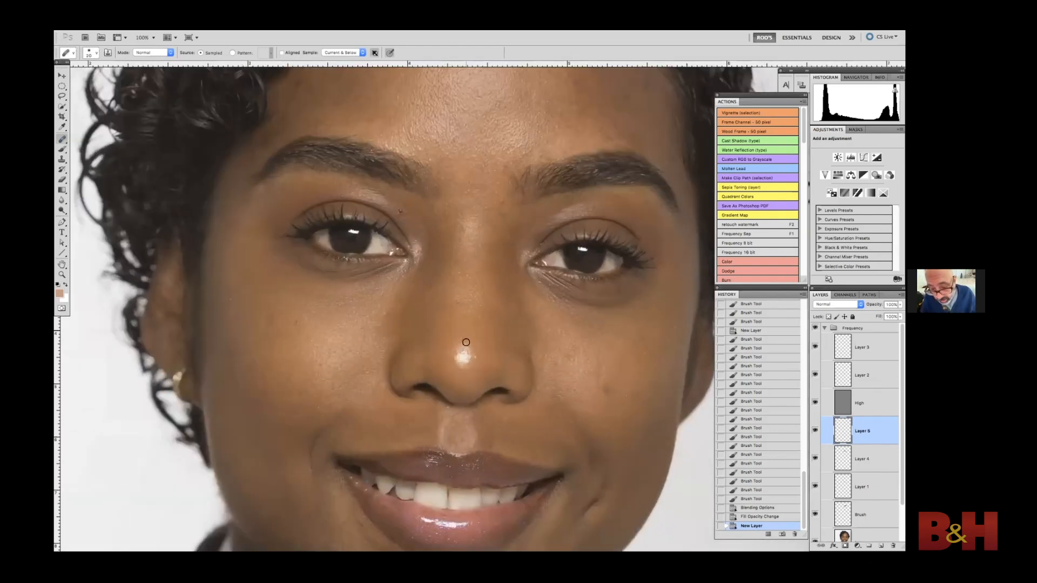
key("bracketright")
key("bracketright")
key("bracketright")
key("bracketright")
left_click_drag(468, 352, 459, 358)
left_click(472, 359)
left_click(464, 346)
left_click(460, 340)
left_click(453, 345)
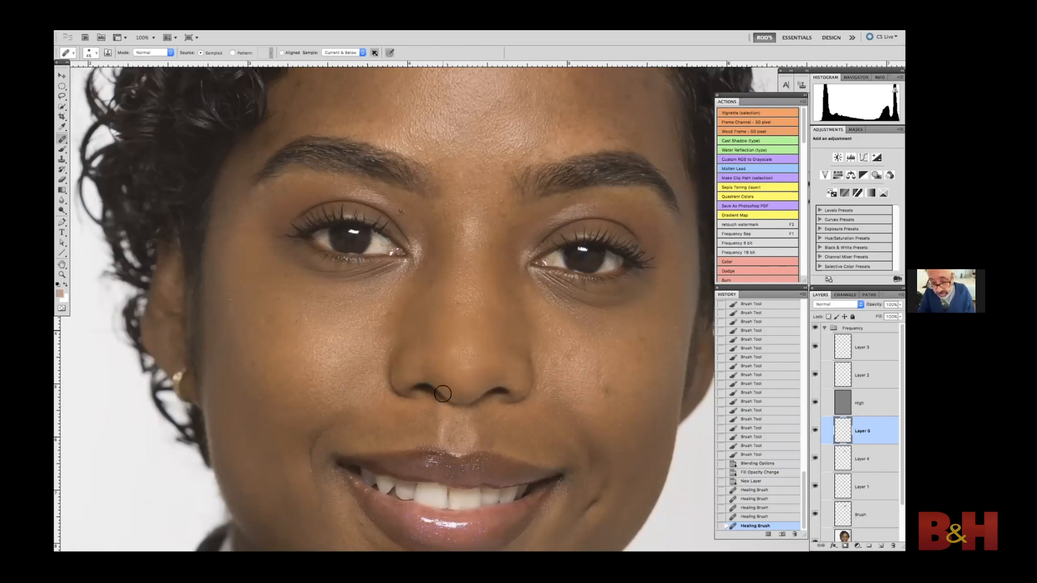
Step: Set Layer 5's fill to about 43% after trying 50% and comparing the nose with the layer hidden and shown
double_click(890, 317)
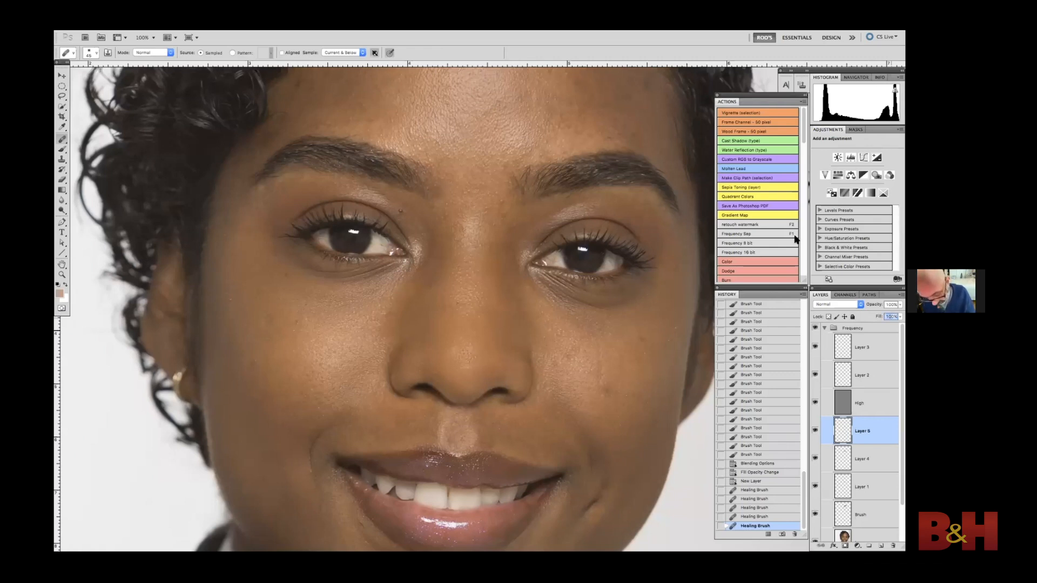
type("50")
key("Return")
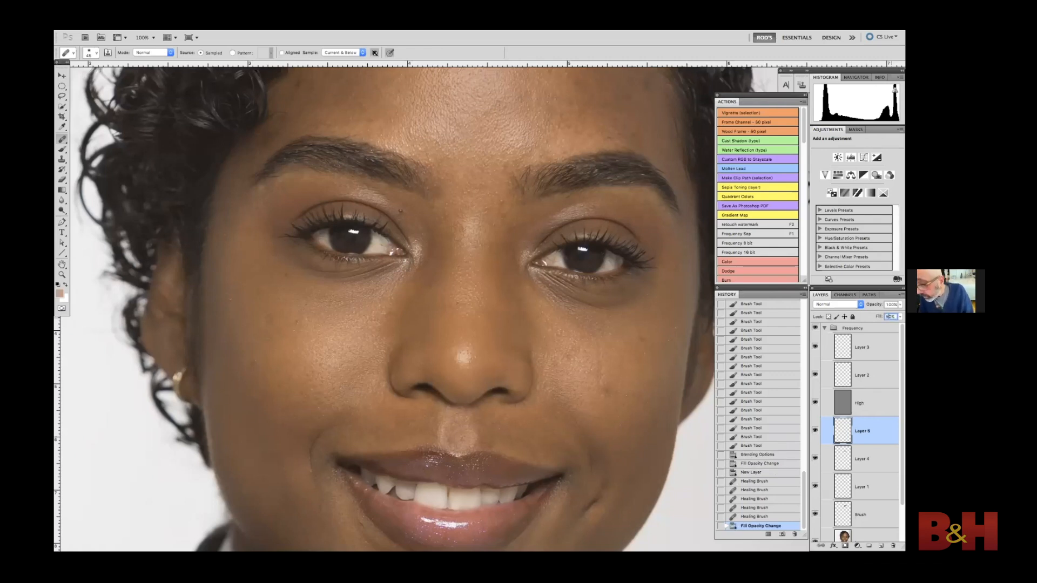
left_click(815, 430)
left_click(815, 430)
left_click_drag(879, 317, 877, 317)
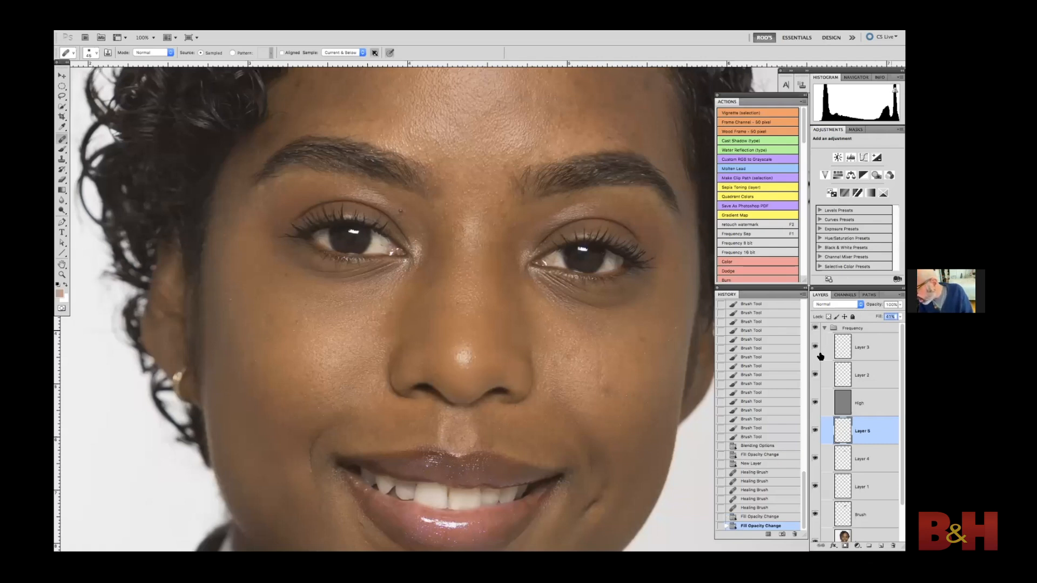
Step: Collapse the Frequency group, fit the whole portrait in view, and compare it with the group hidden and shown
left_click(823, 328)
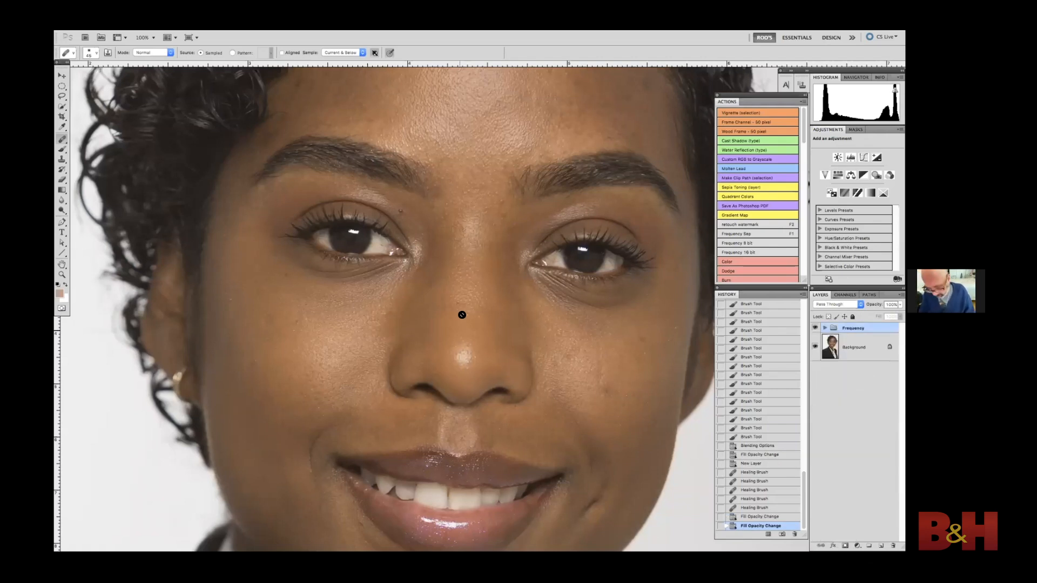
key("ctrl+0")
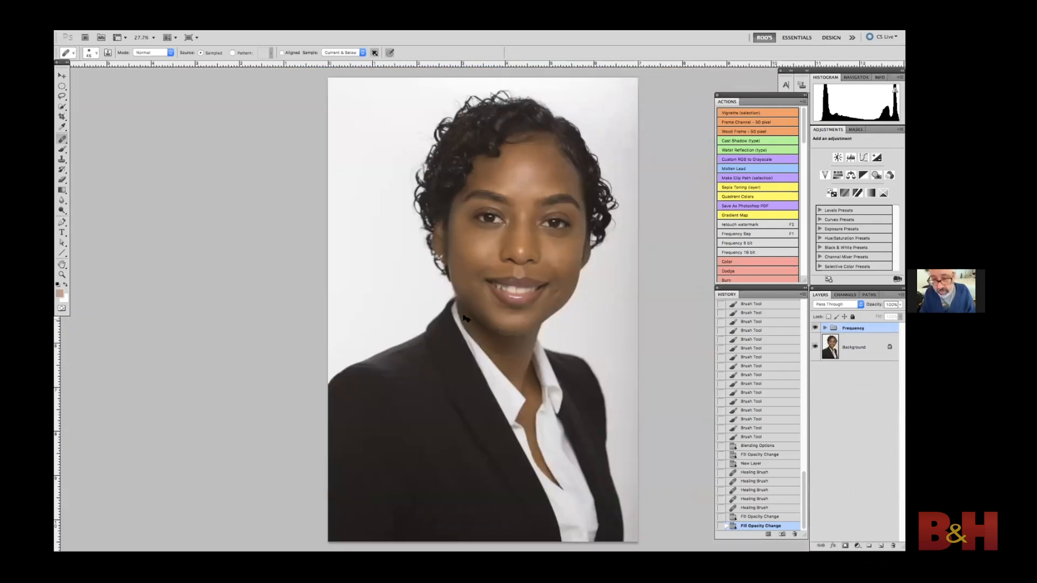
left_click(815, 328)
left_click(815, 329)
left_click(816, 328)
left_click(815, 328)
left_click(815, 328)
left_click(816, 328)
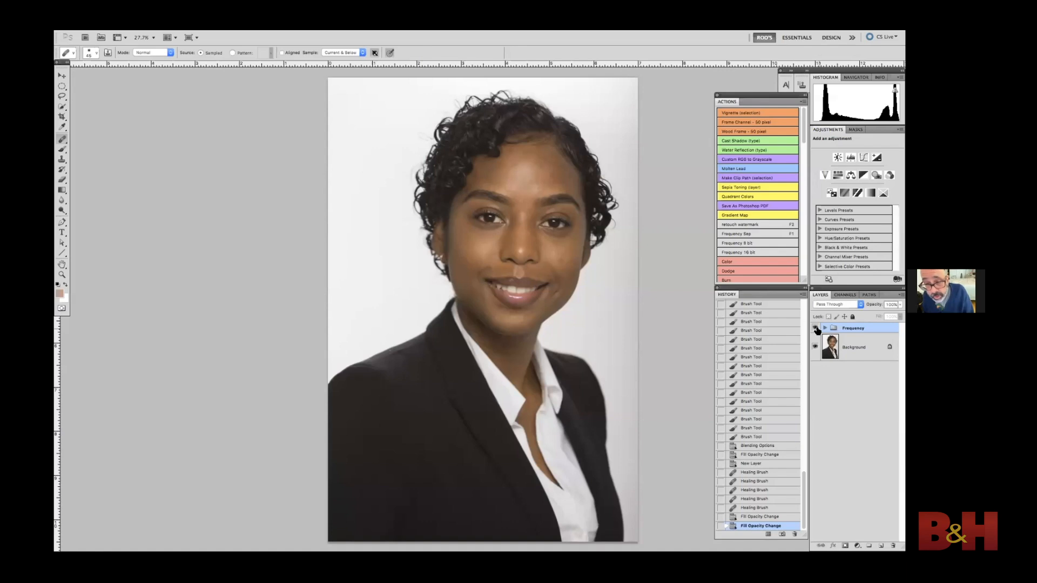
left_click(815, 329)
left_click(815, 328)
left_click(815, 328)
left_click(815, 328)
left_click(815, 328)
left_click(815, 328)
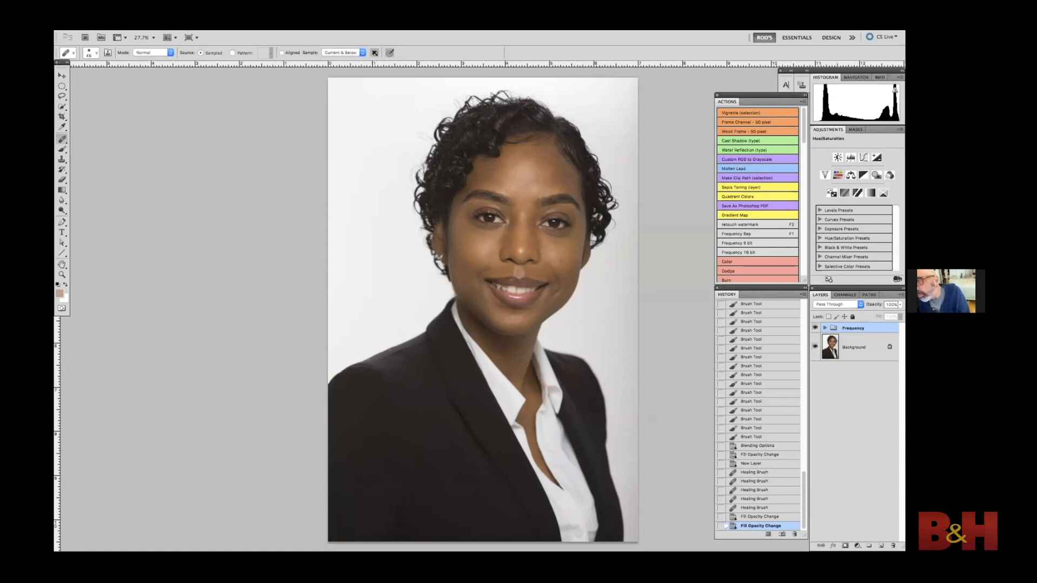
Step: Add a Hue/Saturation adjustment layer above the Frequency group and open Color Range for its mask
left_click(837, 175)
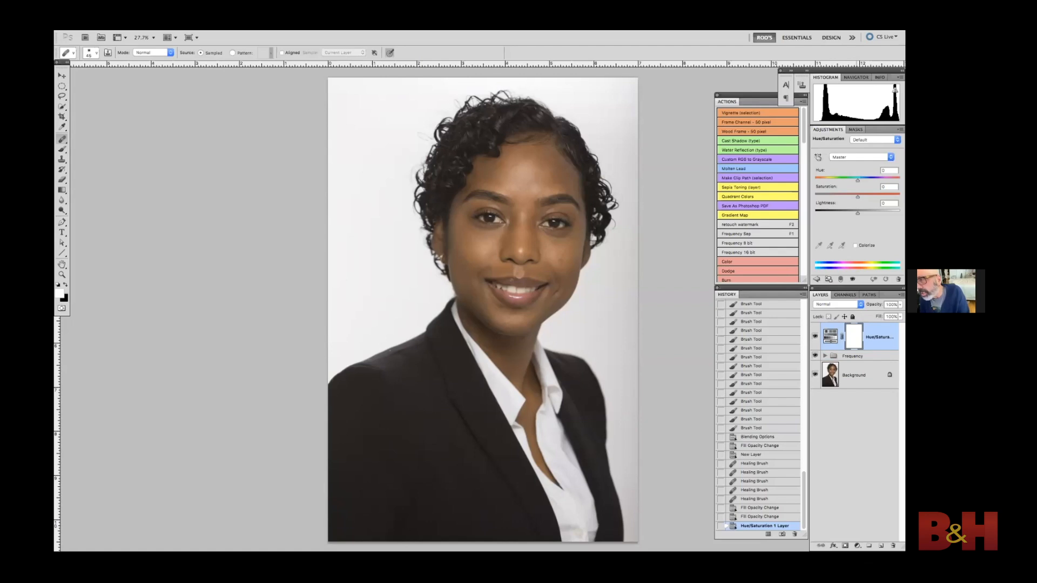
left_click(855, 129)
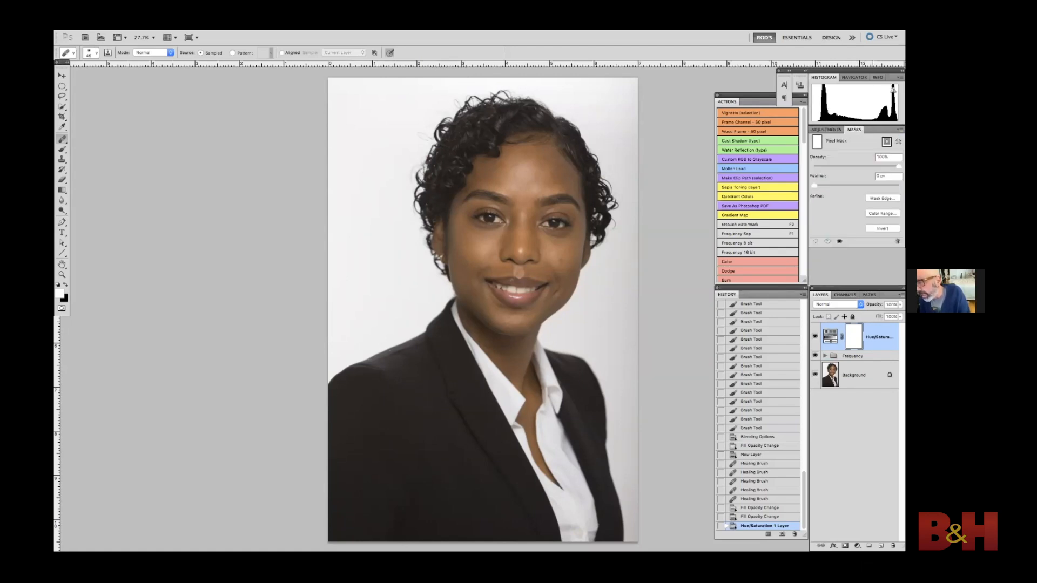
left_click(882, 214)
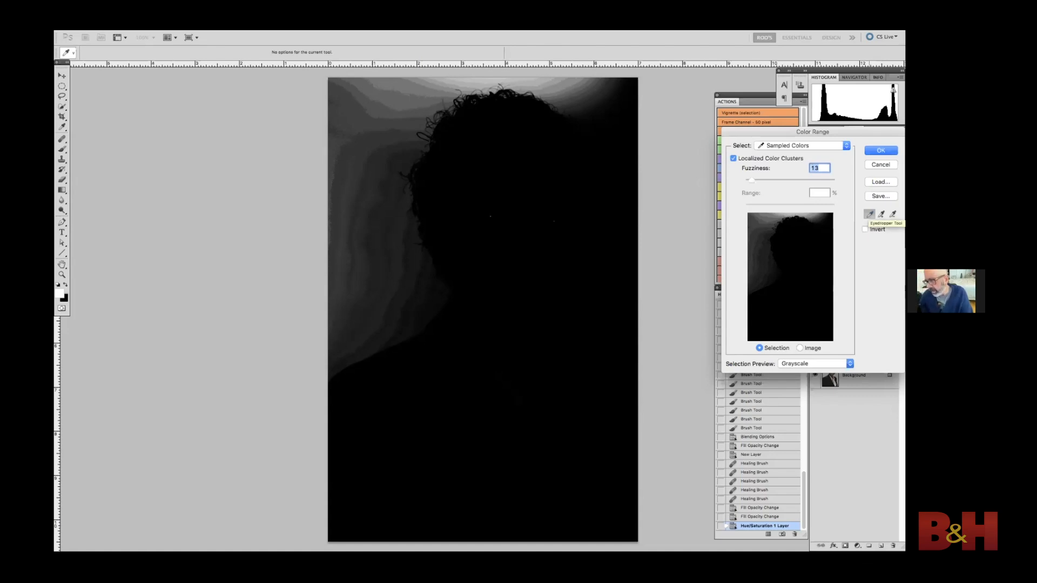
Step: Sample the backdrop in Color Range, add the remaining tones down to the lower corner of the photo, and apply it as the Hue/Saturation mask
left_click(354, 119)
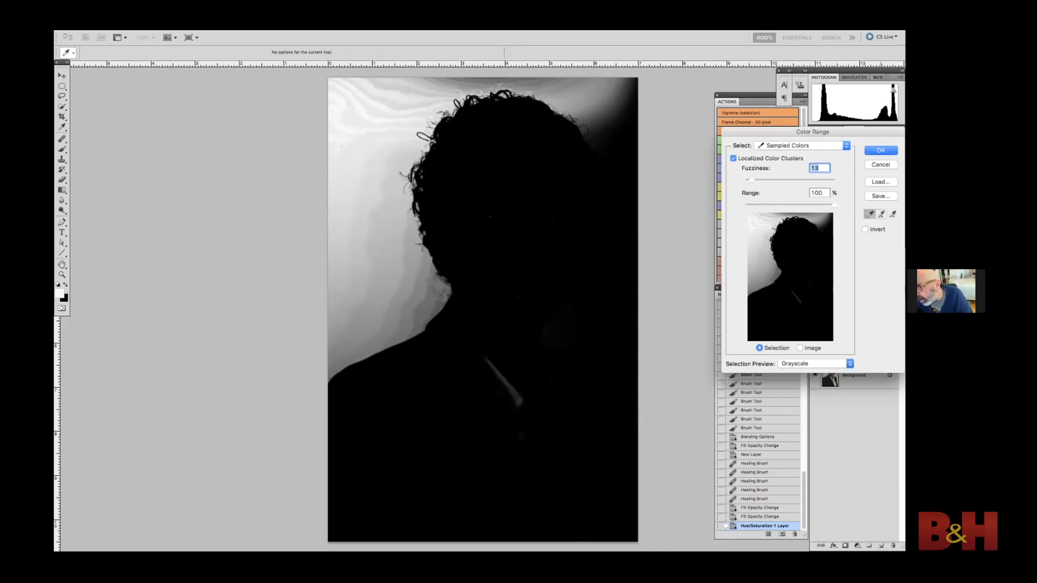
left_click(881, 214)
left_click(753, 261)
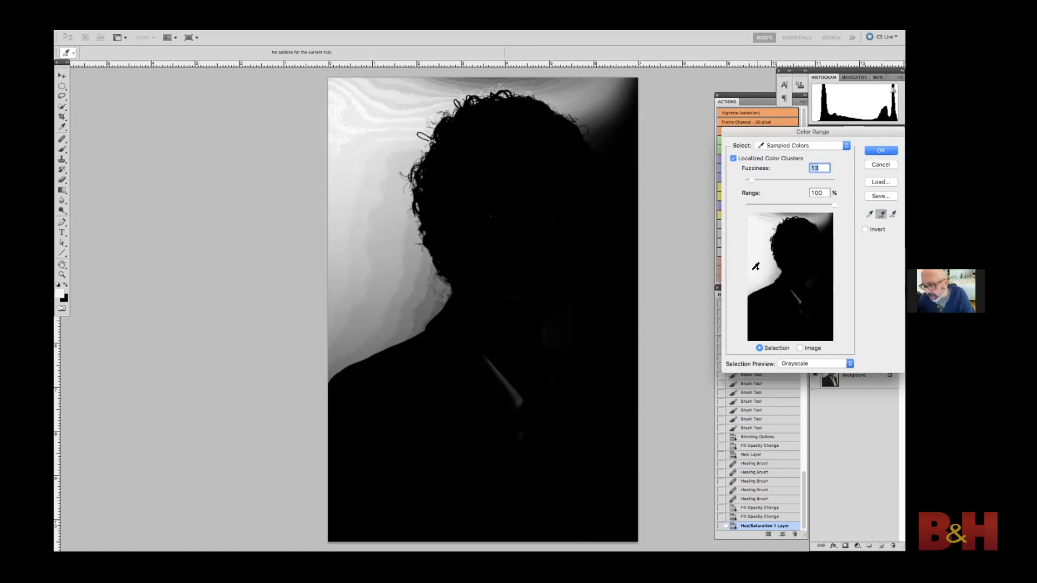
left_click_drag(827, 218, 813, 337)
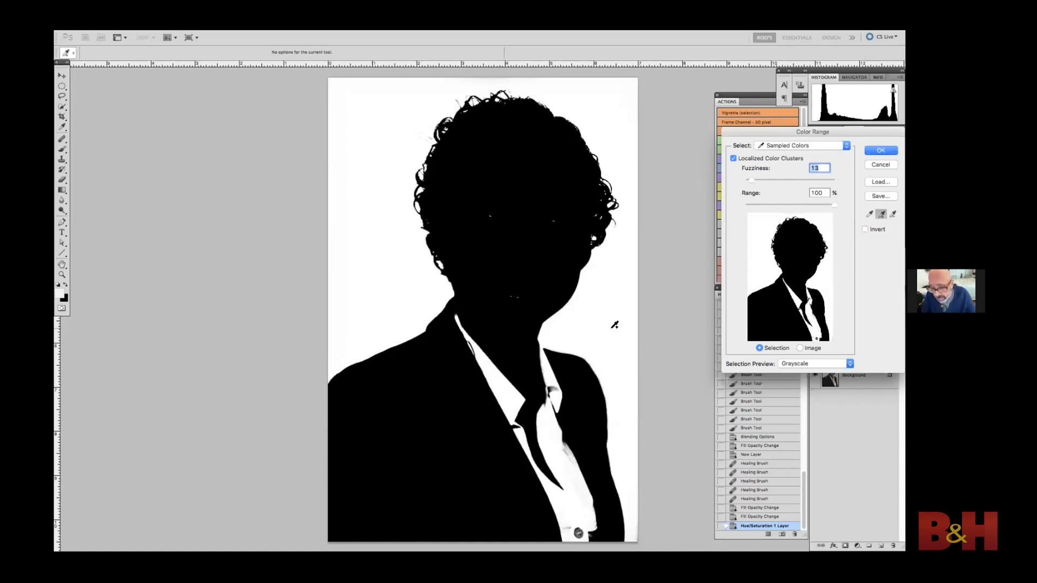
left_click(635, 534)
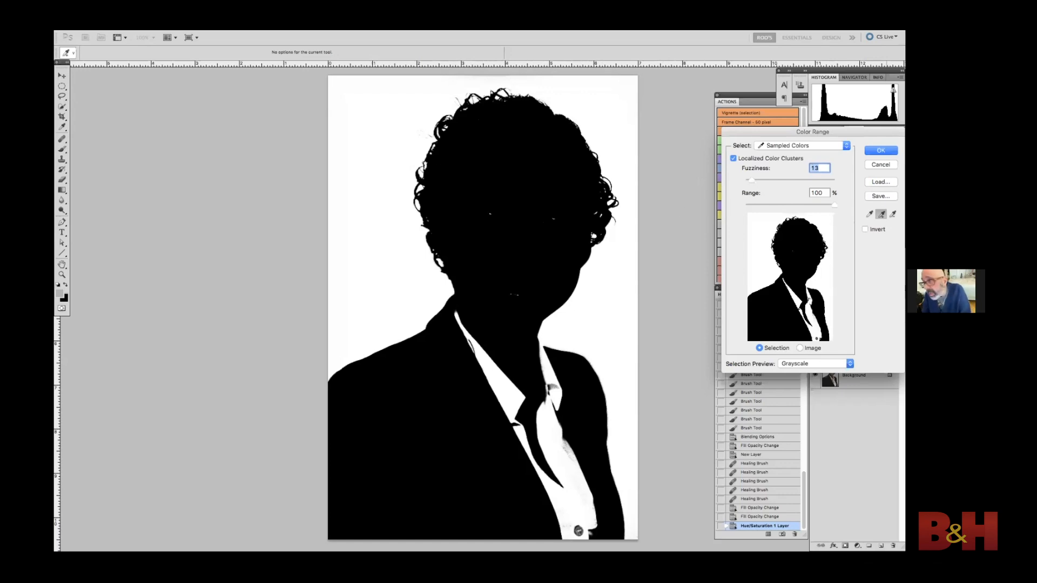
key("Return")
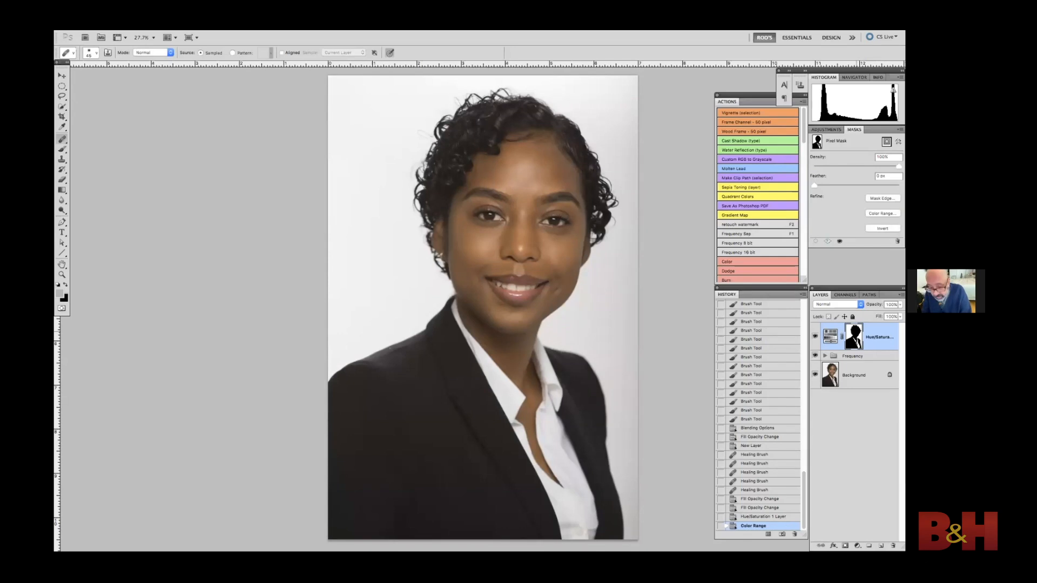
Step: Display the Hue/Saturation mask alone and paint black over the white areas in the eyes, mouth and shirt with an enlarged brush
left_click(854, 337, "alt")
key("b")
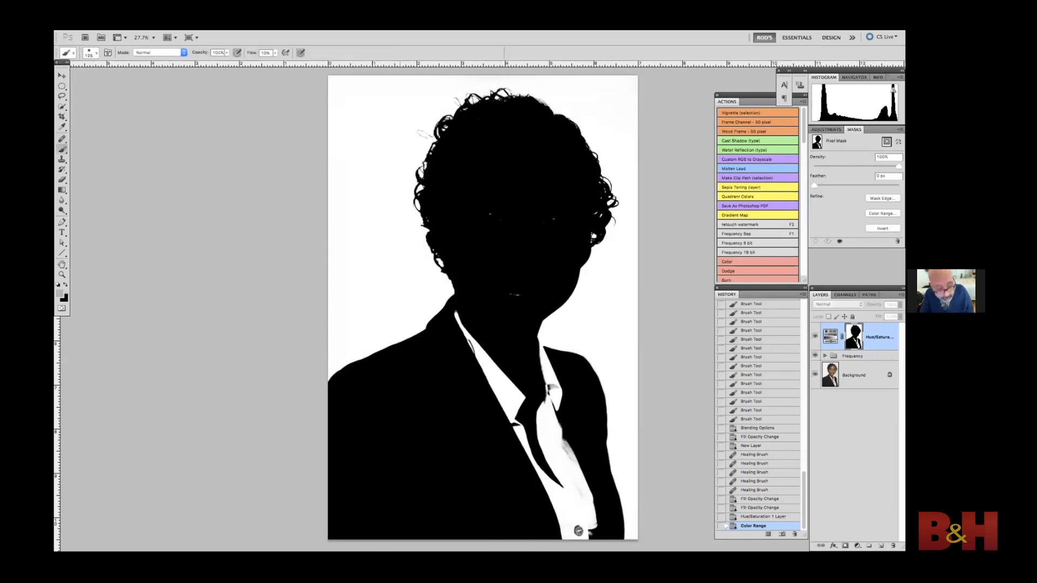
key("x")
key("bracketright")
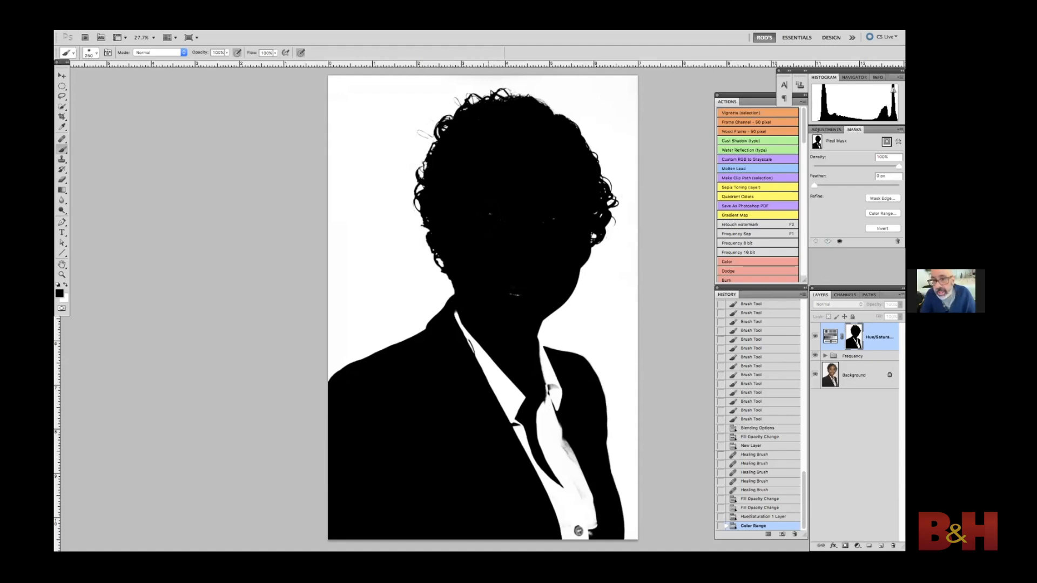
left_click_drag(489, 217, 556, 219)
mouse_move(521, 294)
left_mouse_down()
mouse_move(462, 327)
mouse_move(537, 419)
mouse_move(545, 456)
mouse_move(551, 376)
mouse_move(583, 521)
mouse_move(565, 495)
mouse_move(560, 505)
left_mouse_up()
right_click(488, 361)
left_click(542, 398)
left_click_drag(558, 426, 562, 449)
mouse_move(547, 373)
left_mouse_down()
mouse_move(505, 402)
mouse_move(493, 356)
left_mouse_up()
mouse_move(567, 466)
left_mouse_down()
mouse_move(559, 505)
mouse_move(524, 427)
left_mouse_up()
Step: Paint black on the mask along the neck and collar edge with a smaller brush, checking coverage with the red mask overlay
key("bracketleft")
key("bracketleft")
key("bracketleft")
key("bracketleft")
key("backslash")
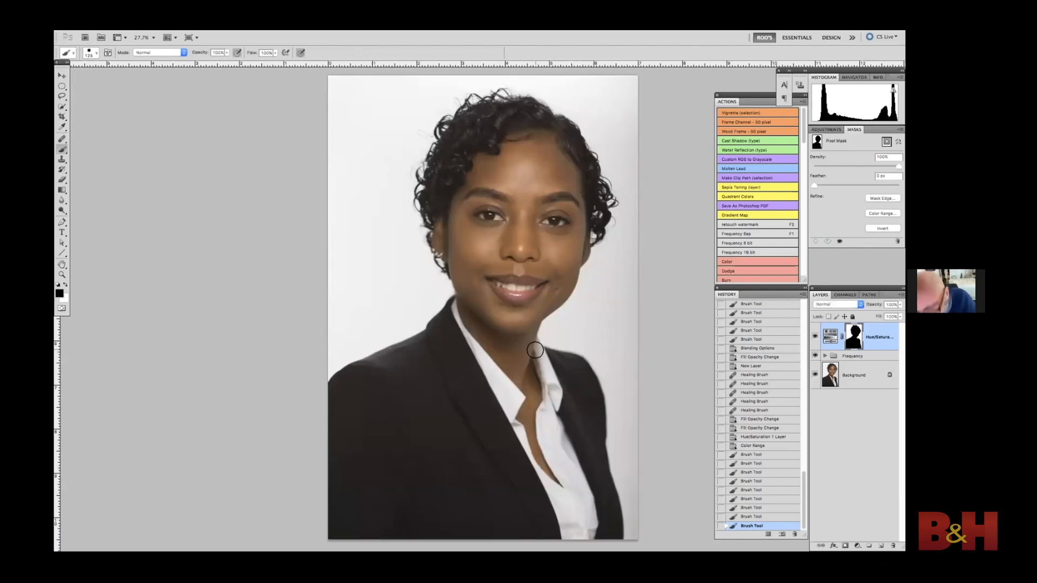
key("bracketleft")
key("bracketleft")
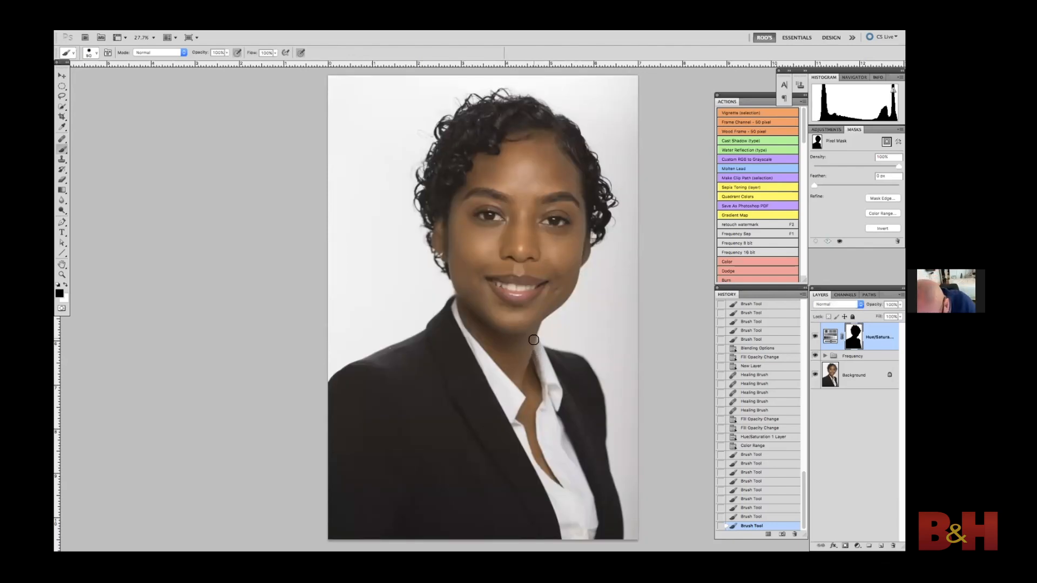
mouse_move(532, 338)
left_mouse_down()
mouse_move(543, 361)
mouse_move(533, 345)
left_mouse_up()
key("backslash")
key("backslash")
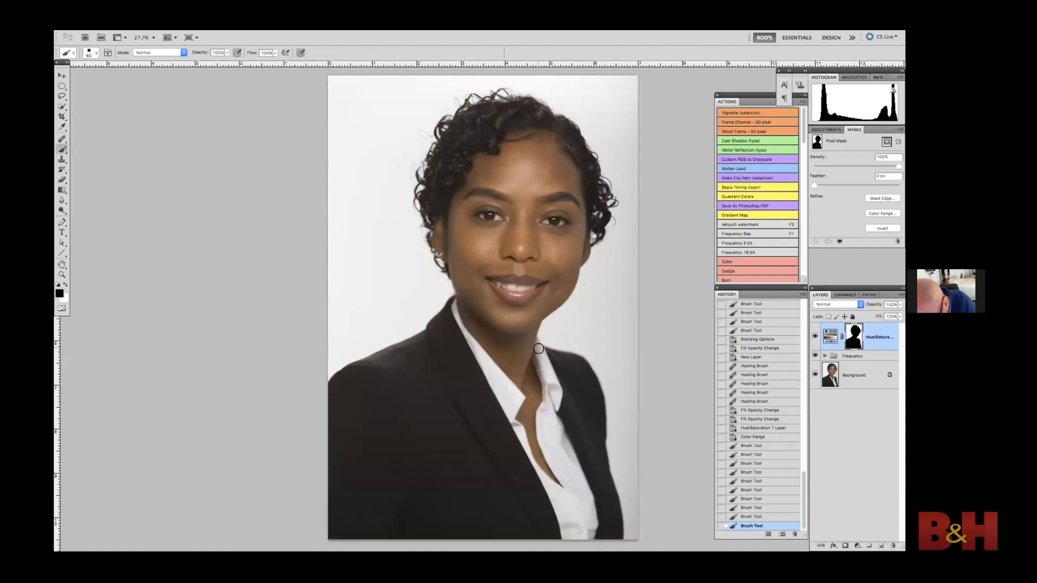
left_click(532, 337)
key("backslash")
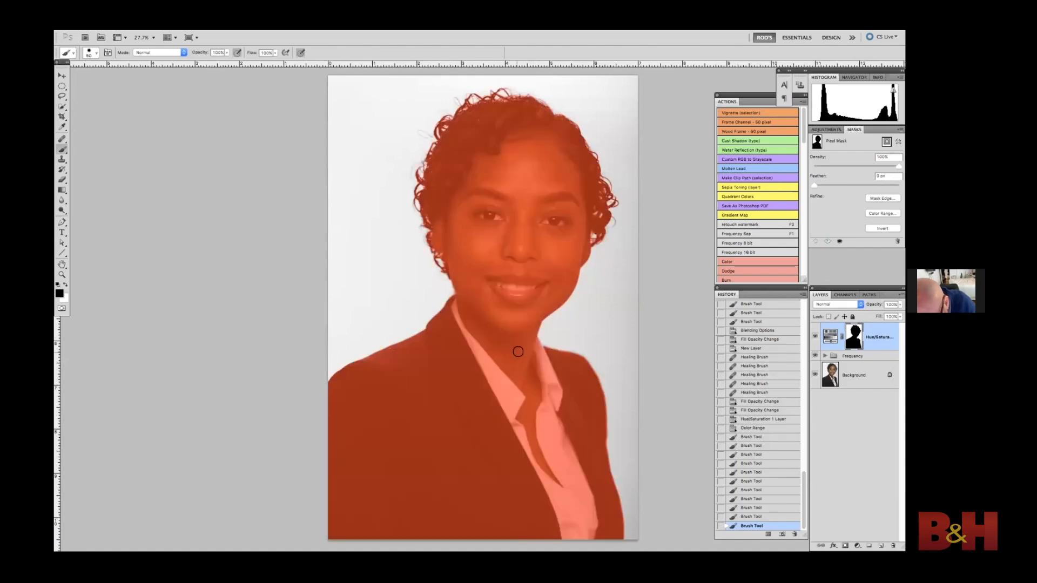
key("backslash")
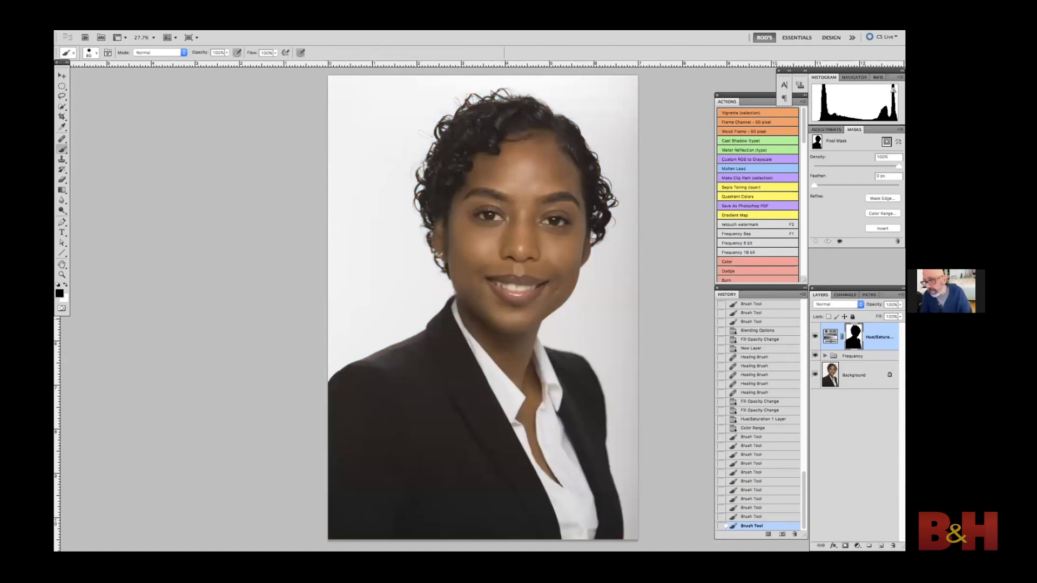
Step: Inspect the finished mask on its own and set the Hue/Saturation layer's saturation to -100
left_click(826, 130)
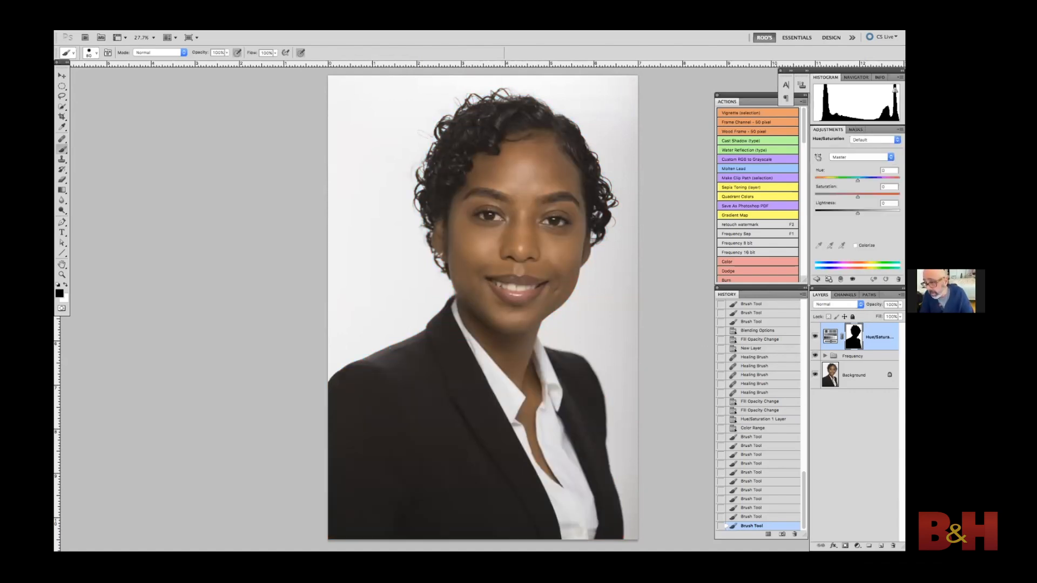
left_click(853, 336, "alt")
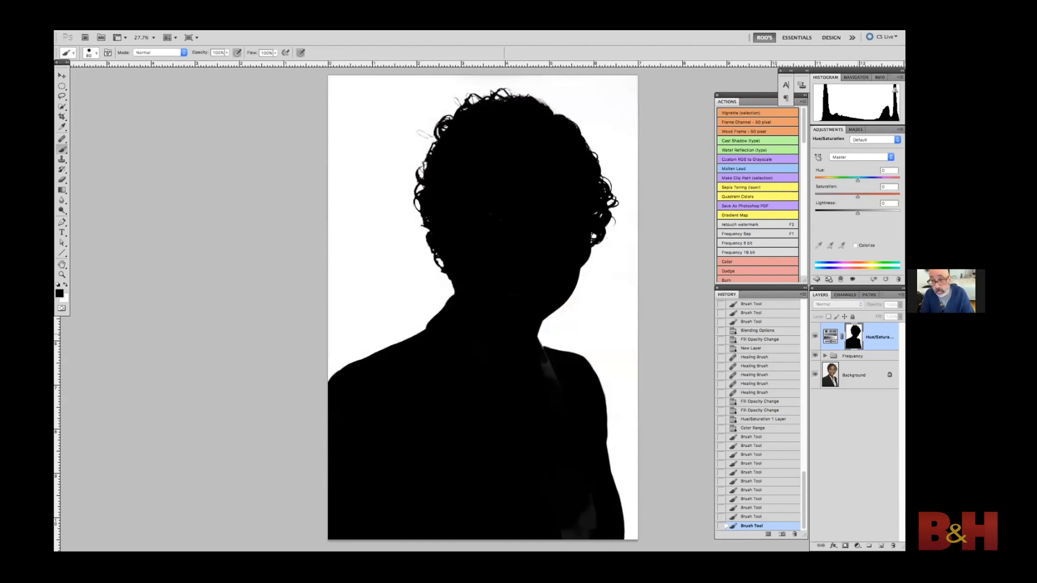
left_click(853, 336, "alt")
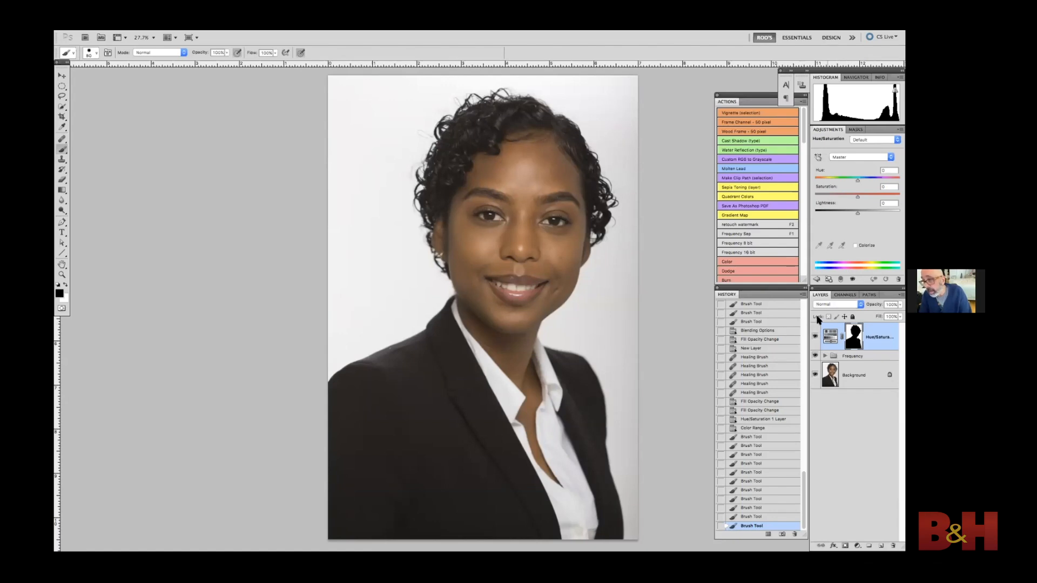
left_click_drag(858, 197, 775, 197)
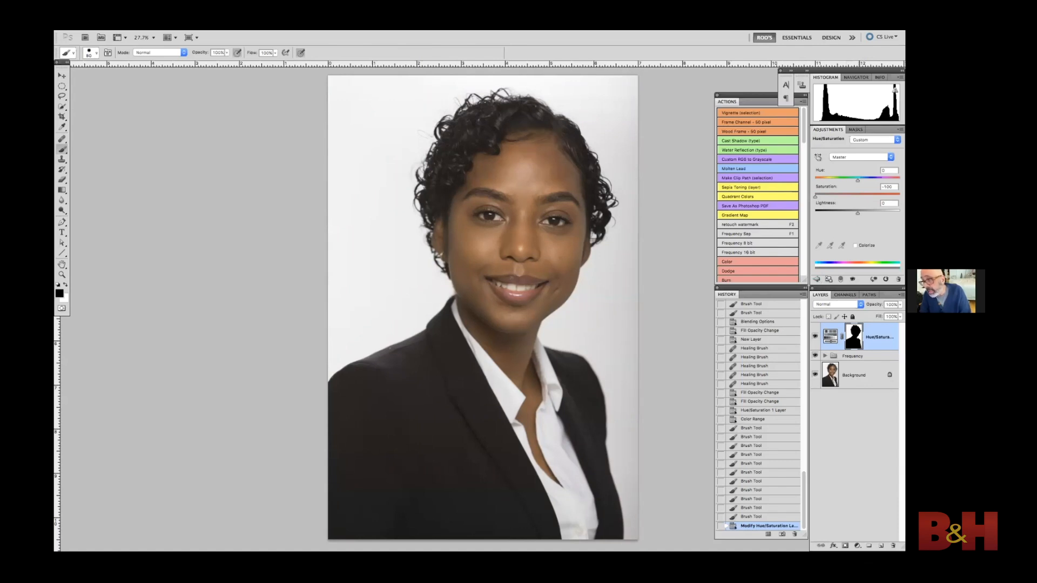
Step: Try a lightness of +11 on the Hue/Saturation layer and clear the value
mouse_move(858, 213)
left_mouse_down()
mouse_move(879, 213)
mouse_move(862, 214)
left_mouse_up()
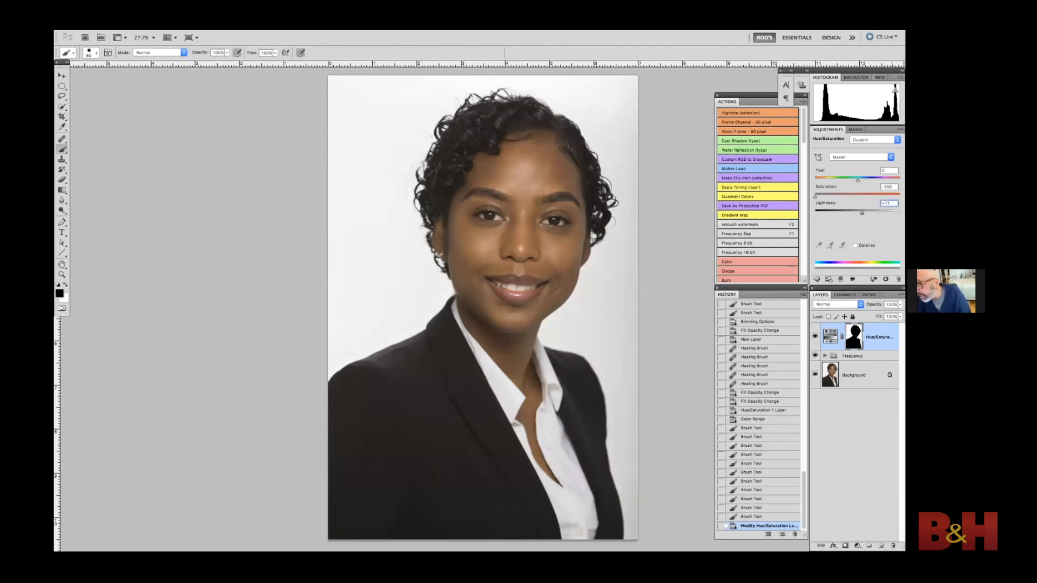
key("BackSpace")
key("BackSpace")
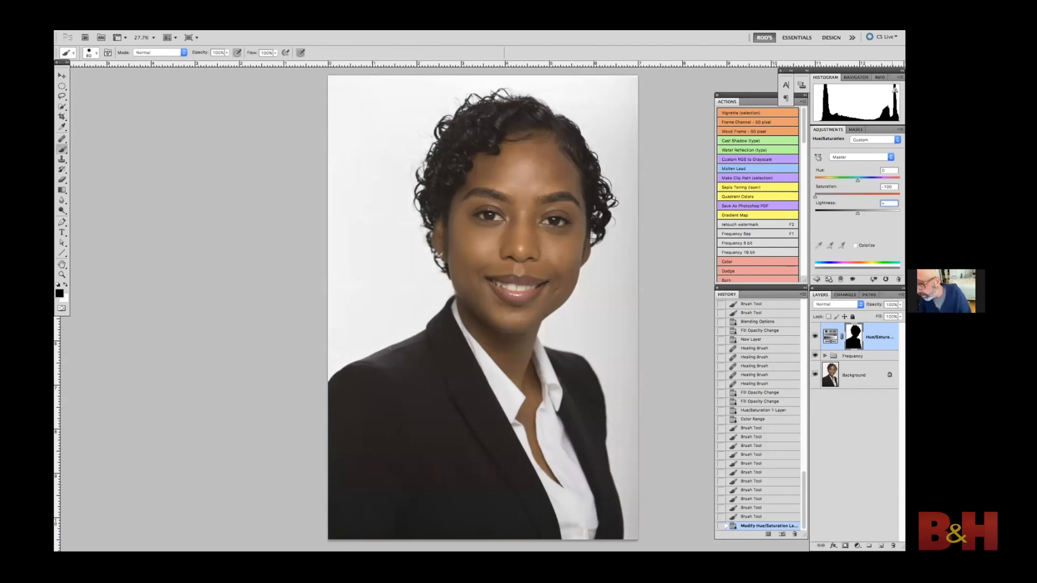
key("Return")
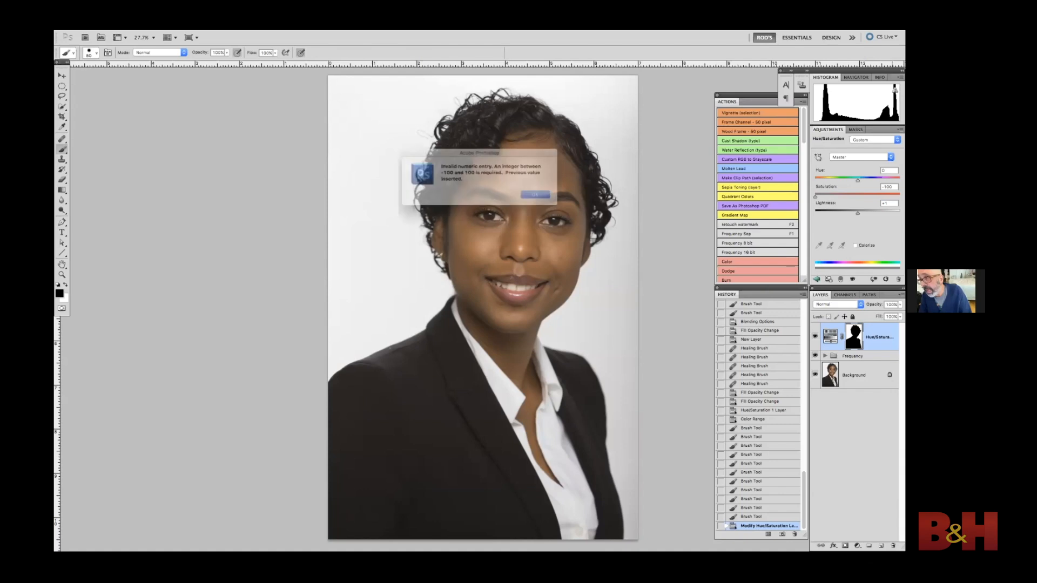
key("Return")
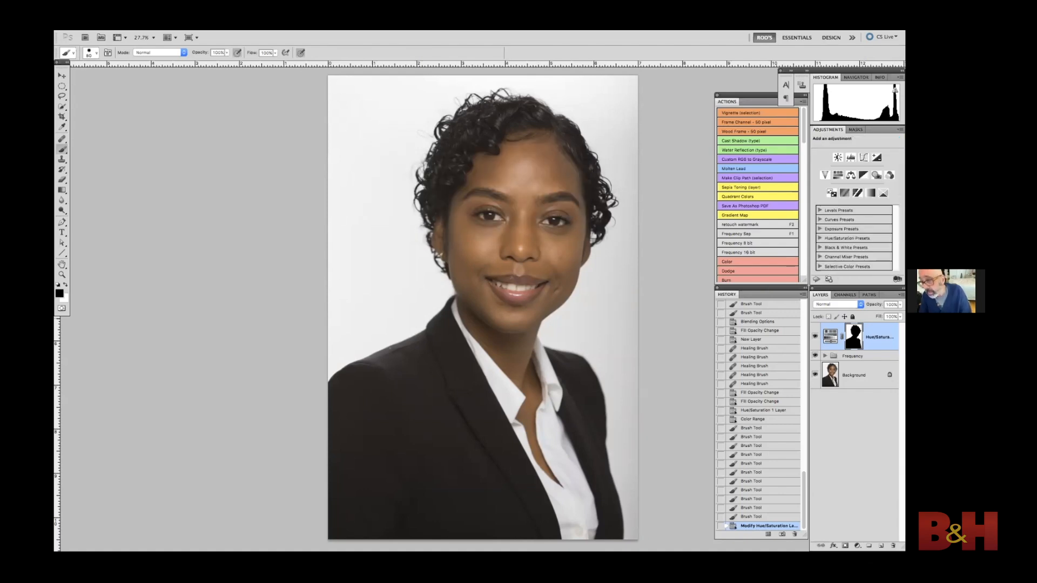
Step: Add a Curves adjustment layer and replace its mask with the Hue/Saturation mask, inverting it and inverting it back
left_click(863, 157)
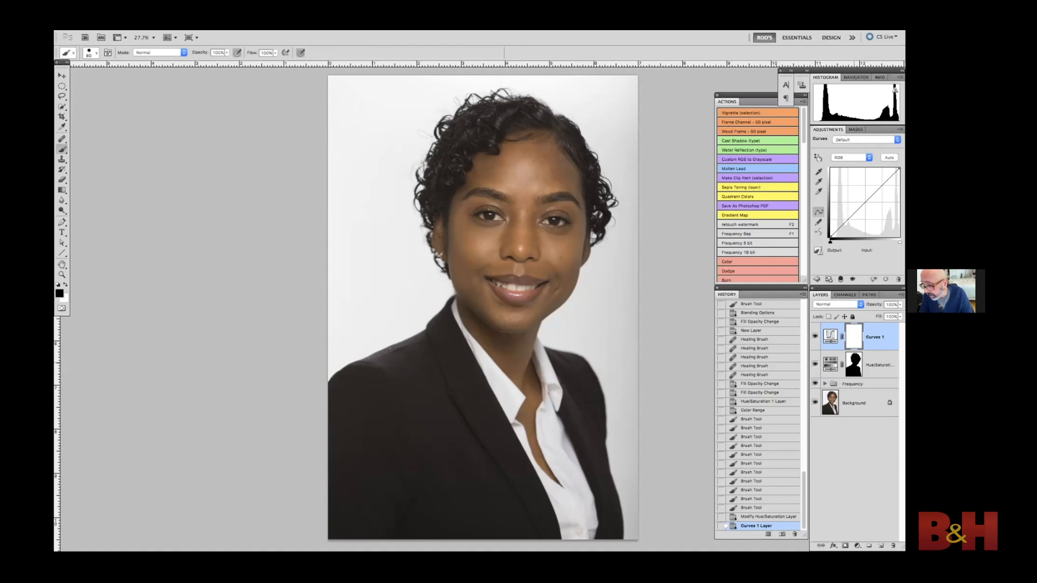
left_click_drag(853, 364, 853, 339)
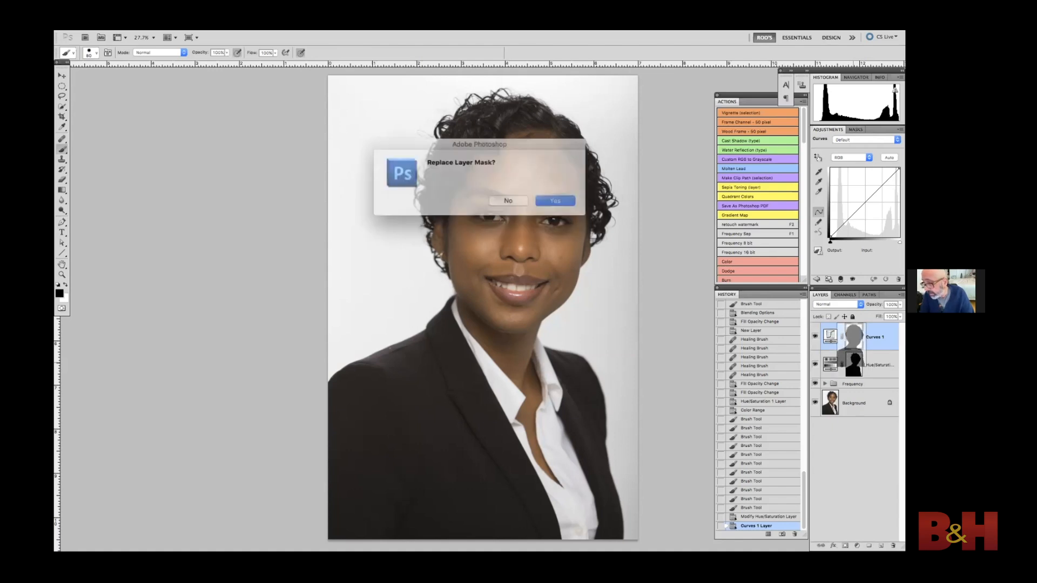
key("Return")
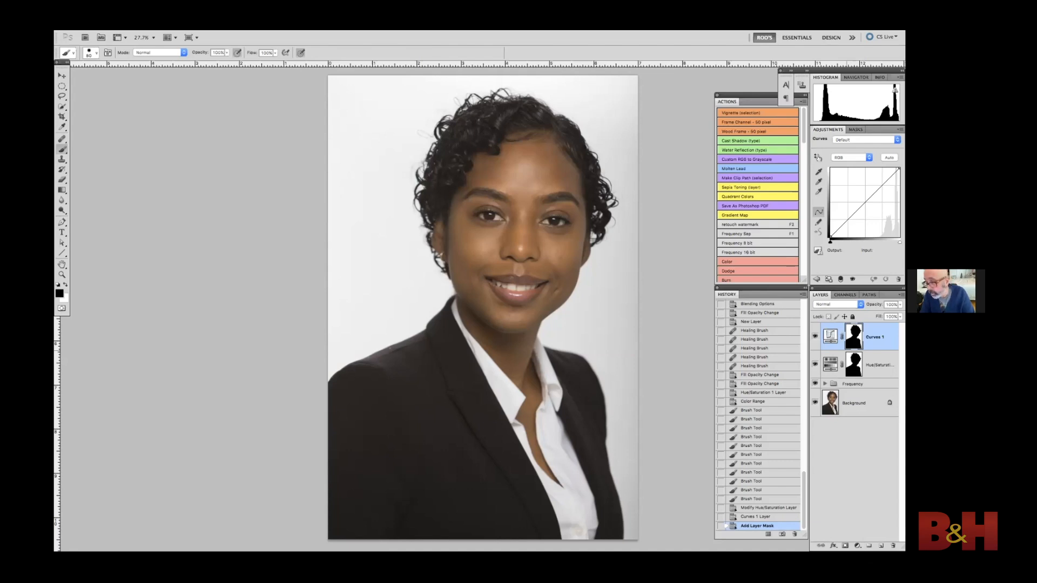
key("super+i")
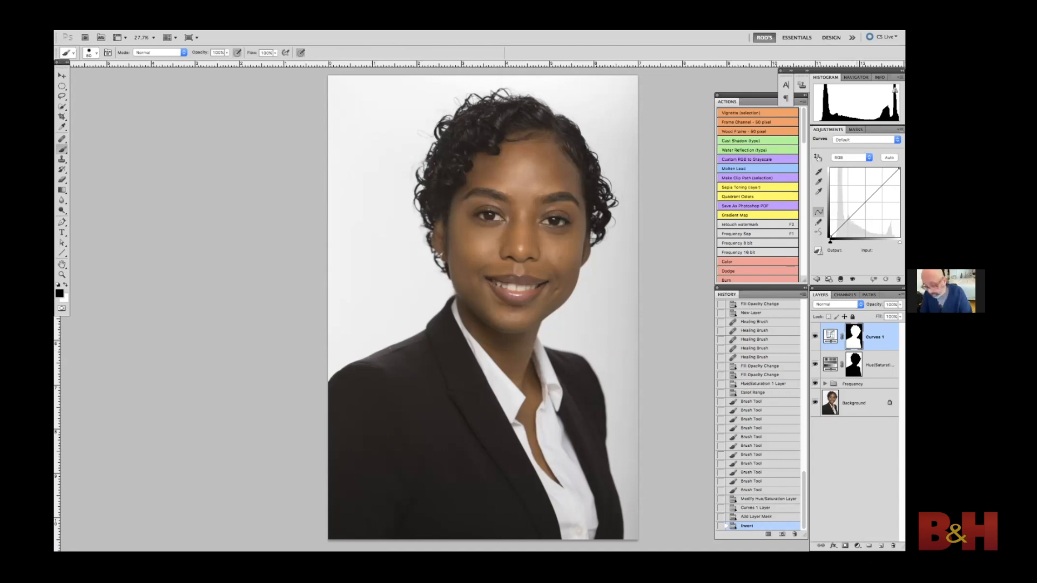
key("super+i")
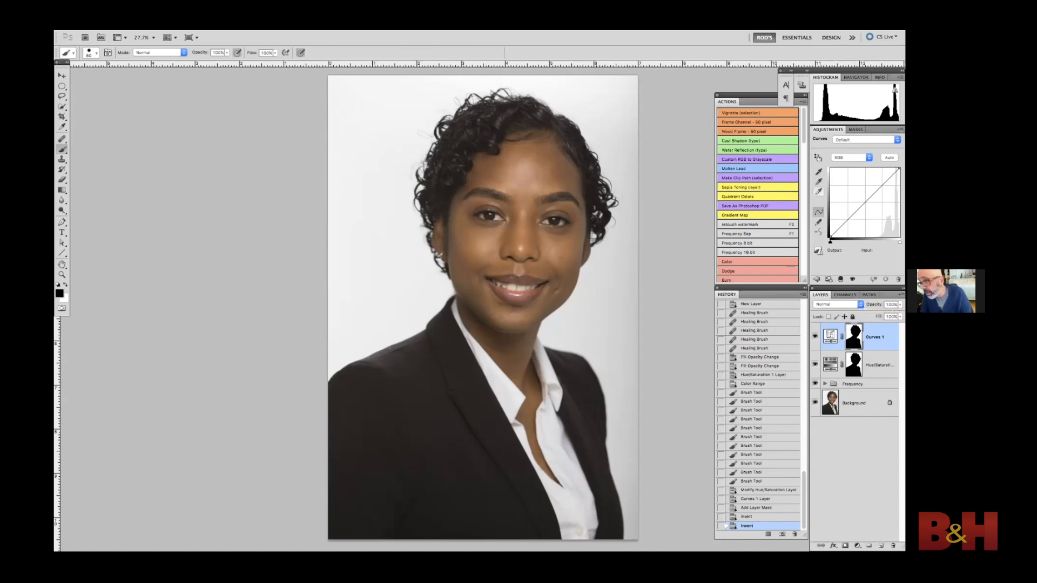
Step: Set the Curves white point from the darkest lower corner of the backdrop, and compare the portrait with the layer hidden and shown
left_click(819, 191)
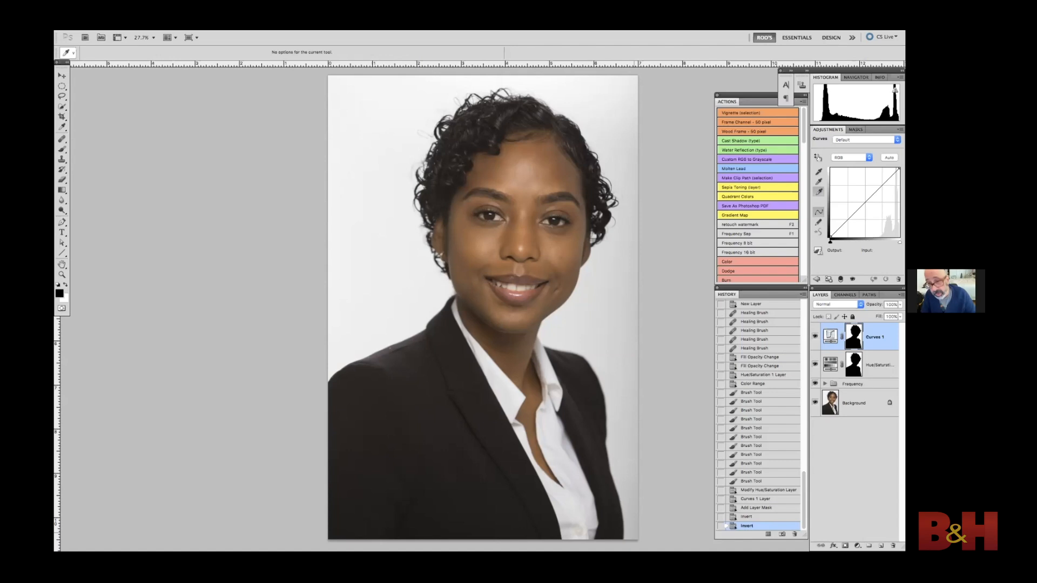
left_click(634, 531)
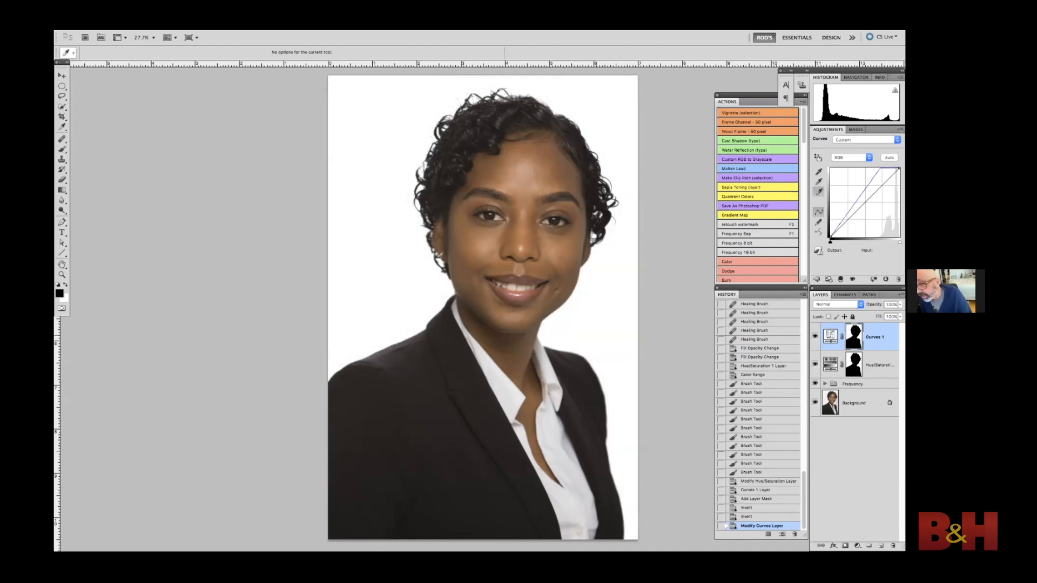
left_click(815, 336)
left_click(815, 336)
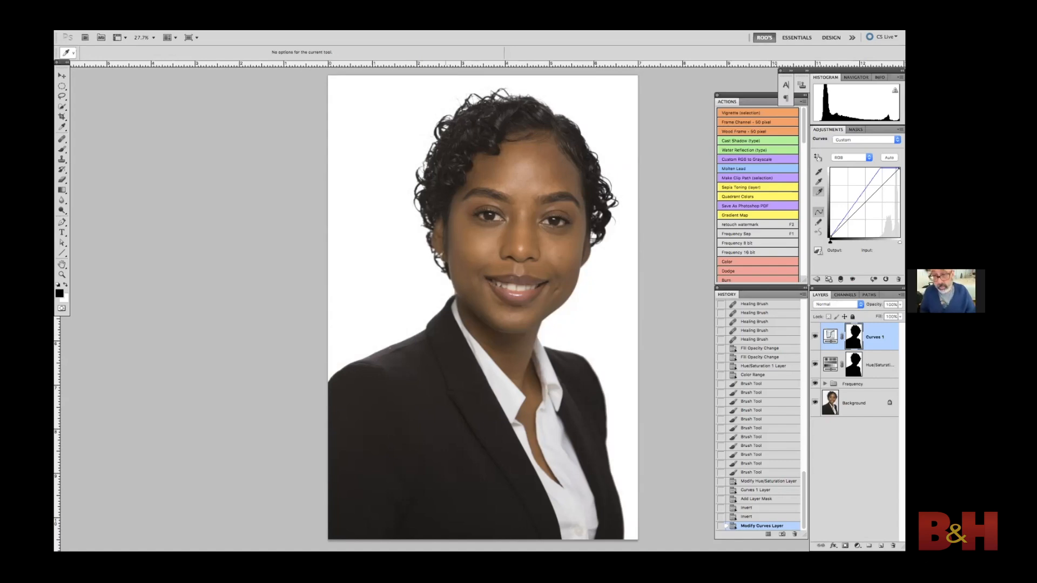
Step: Add a Levels adjustment layer, replace its mask with the Curves mask, and invert it to target the woman
scroll(483, 307, "up", 2)
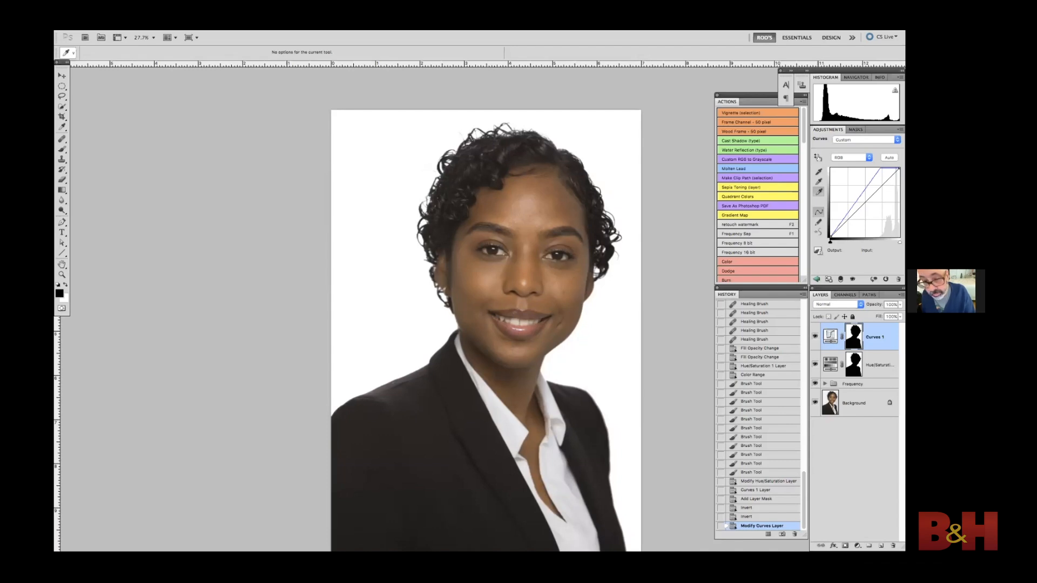
key("b")
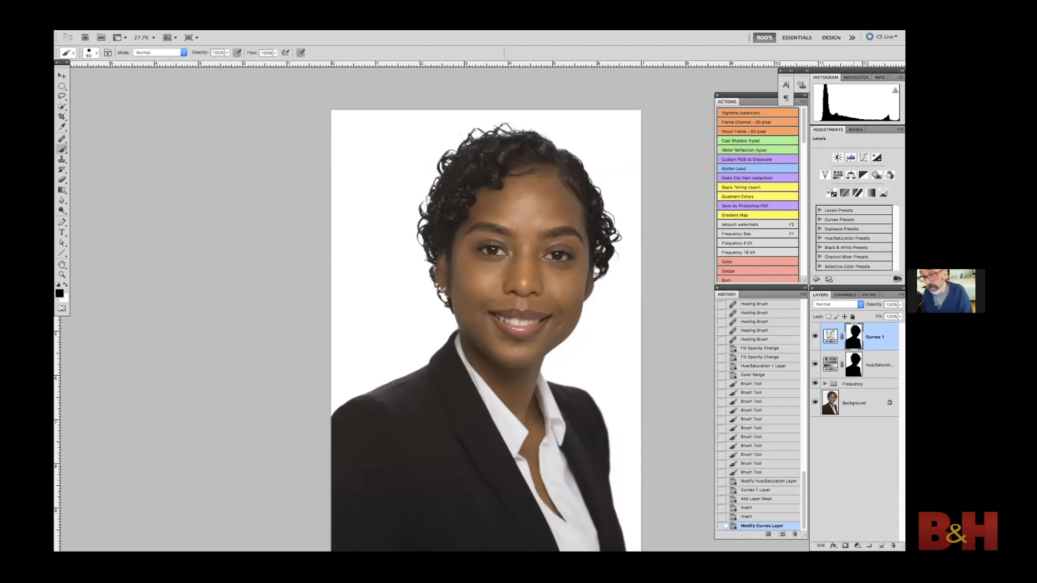
left_click(851, 157)
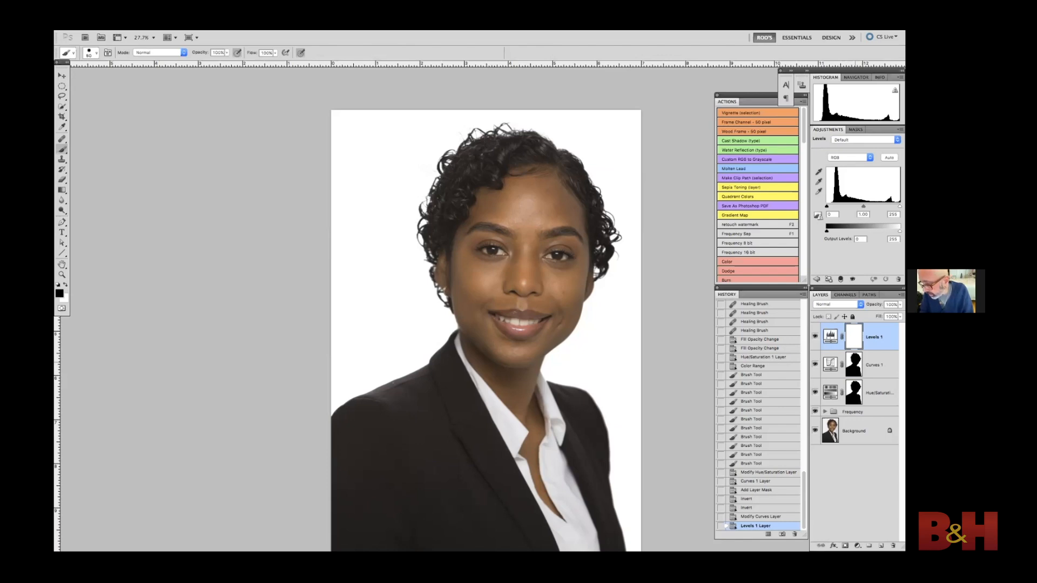
left_click_drag(854, 365, 853, 337)
key("Return")
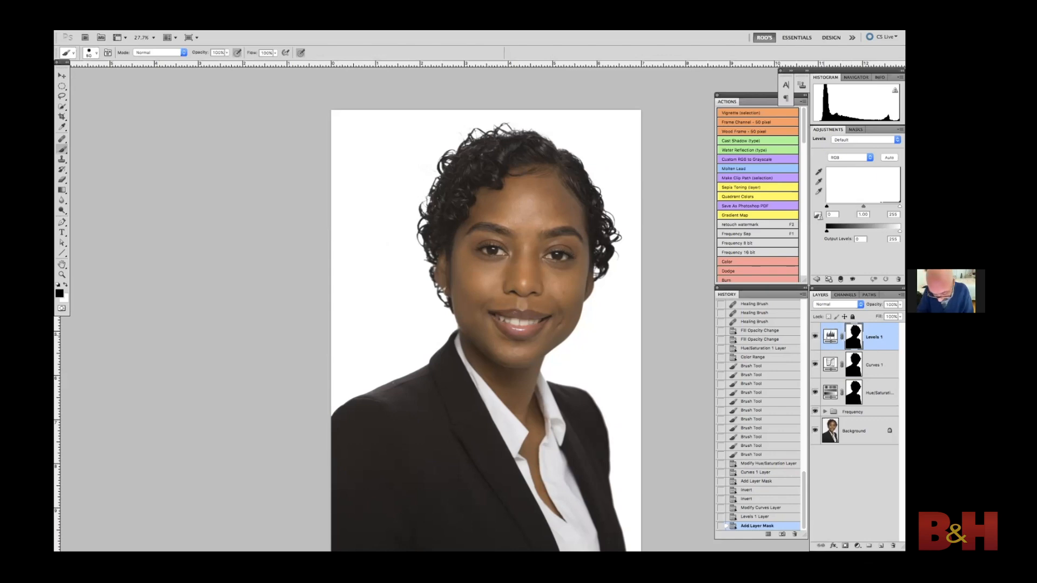
key("ctrl+i")
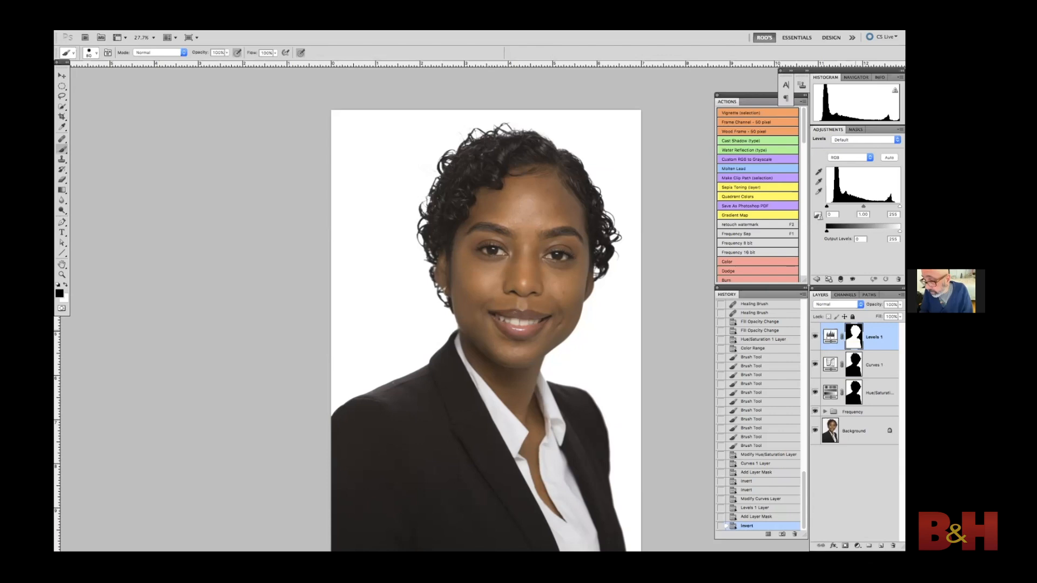
Step: Display the Levels mask on its own and try painting the grey patches on the lapel and lower jacket white with the Brush
left_click(853, 337, "alt")
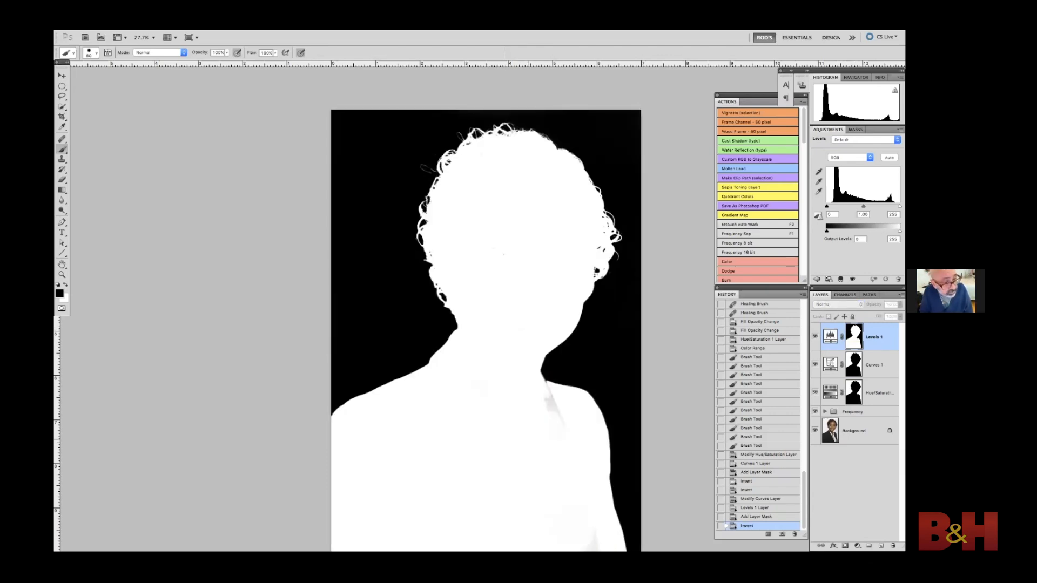
key("x")
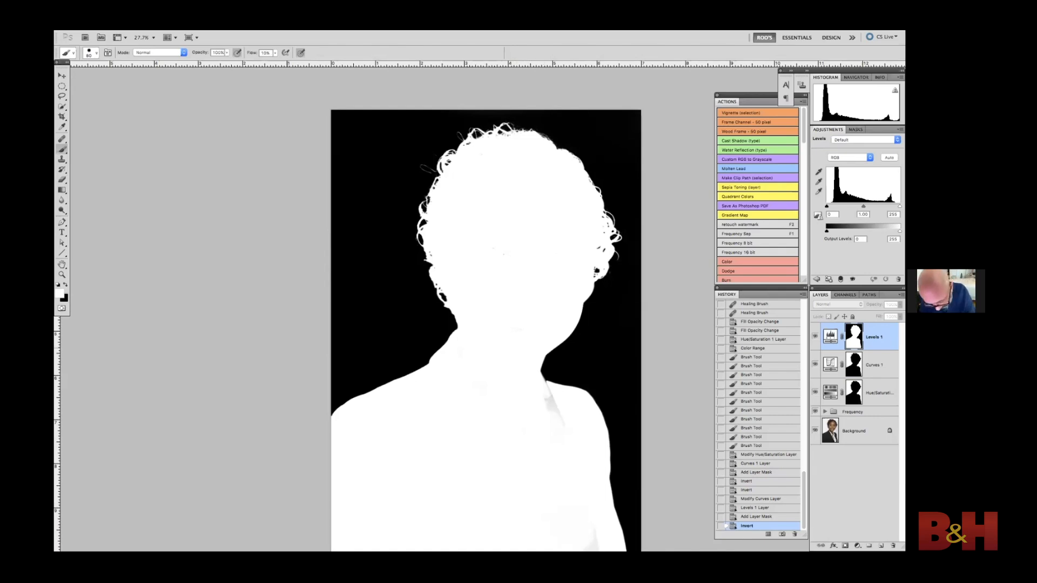
left_click_drag(545, 393, 556, 411)
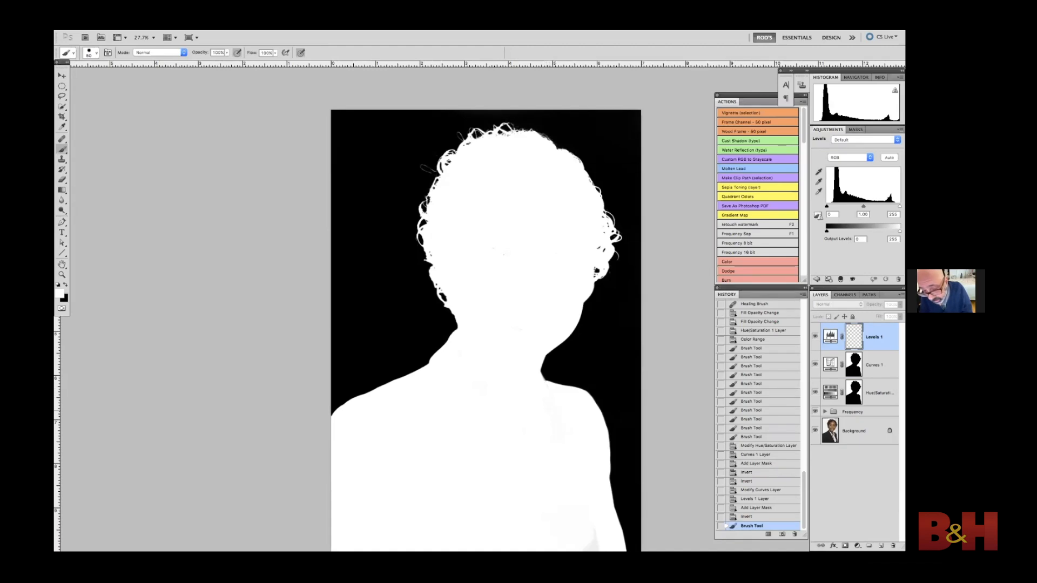
mouse_move(553, 405)
left_mouse_down()
mouse_move(559, 449)
mouse_move(542, 453)
left_mouse_up()
scroll(470, 302, "down", 5)
scroll(470, 302, "right", 1)
key("bracketright")
key("bracketright")
key("bracketright")
key("bracketright")
key("bracketright")
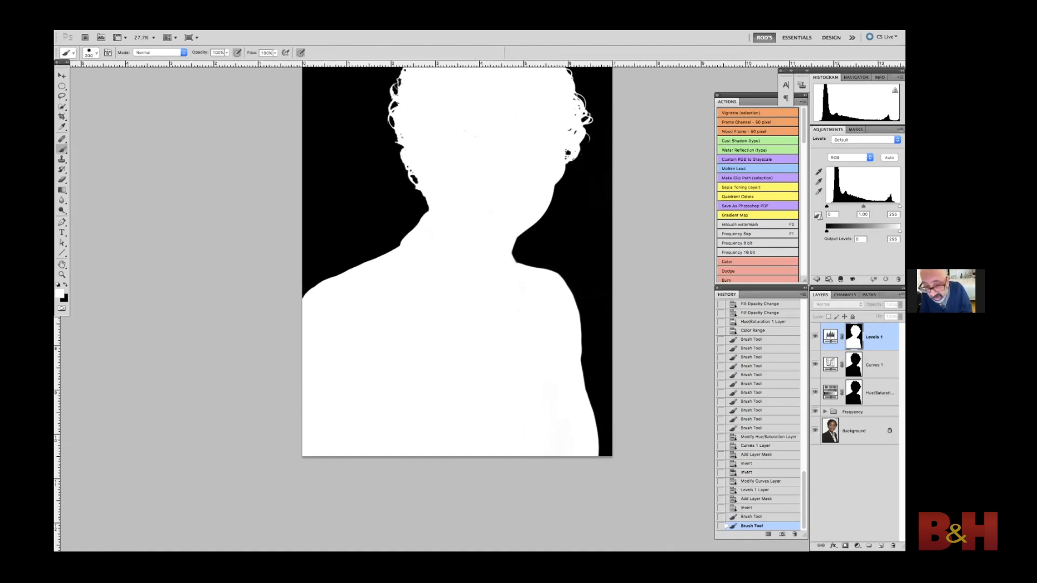
scroll(453, 314, "up", 3)
scroll(453, 313, "right", 1)
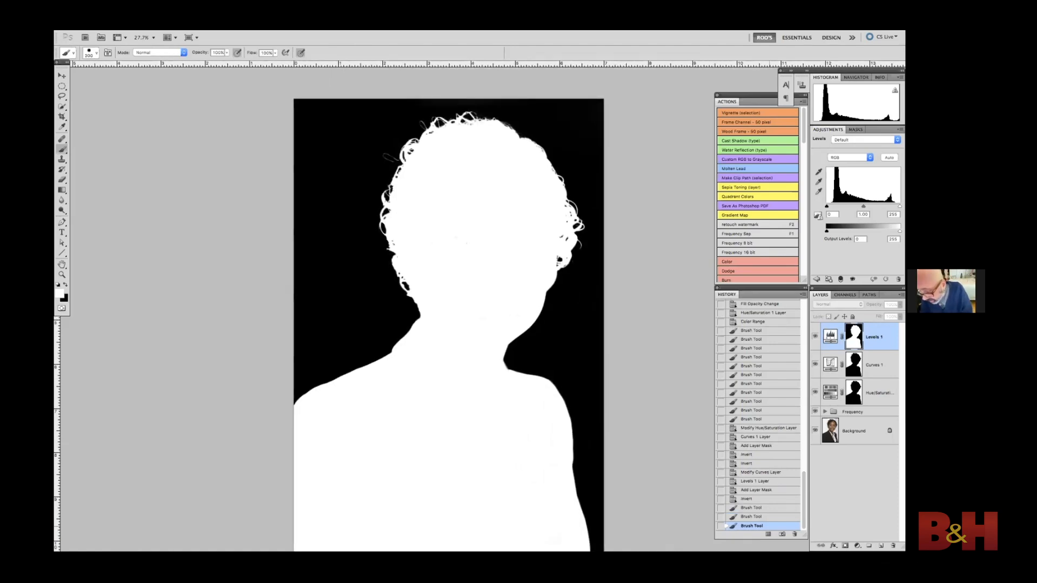
left_click(747, 499)
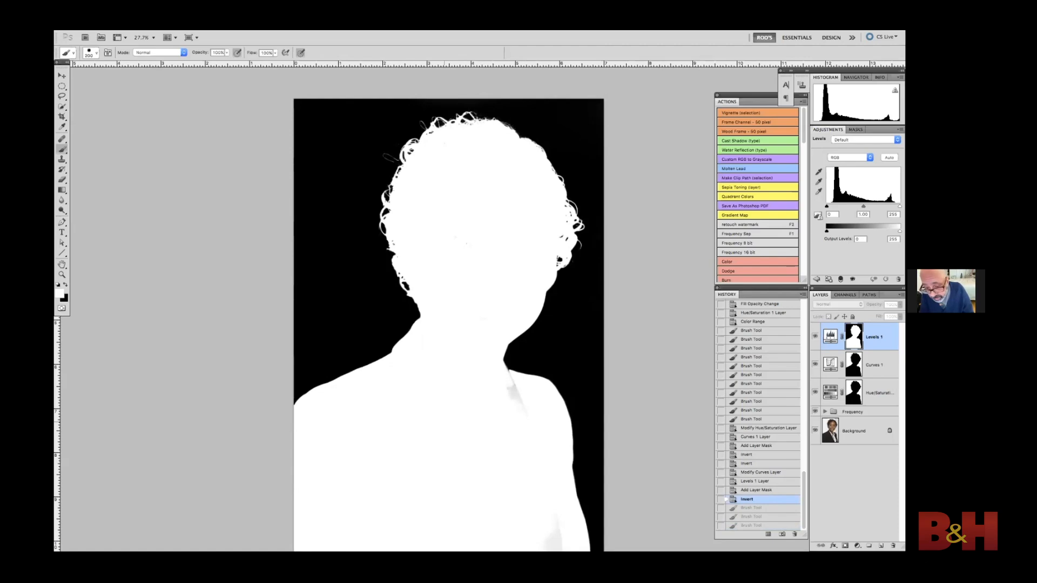
Step: Switch to the Burn tool with its range on Shadows and invert the Levels mask to make the woman black
scroll(470, 302, "down", 2)
scroll(470, 302, "left", 1)
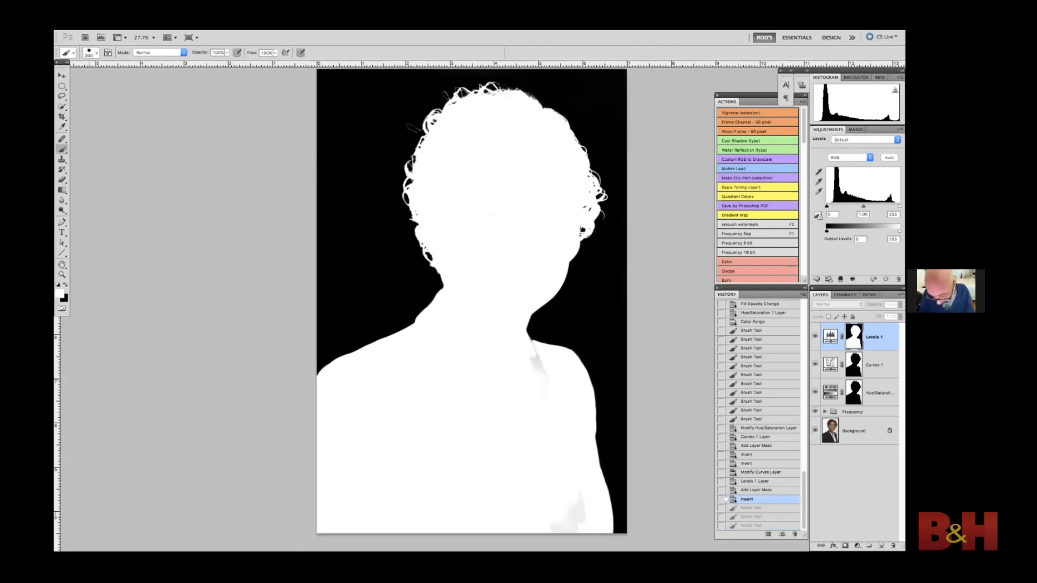
key("o")
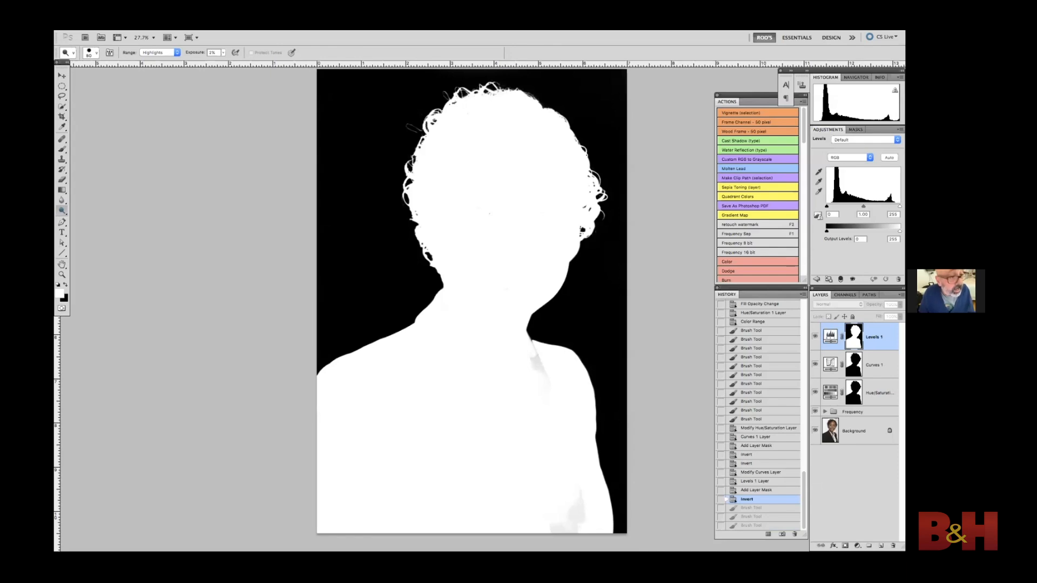
left_click(62, 210)
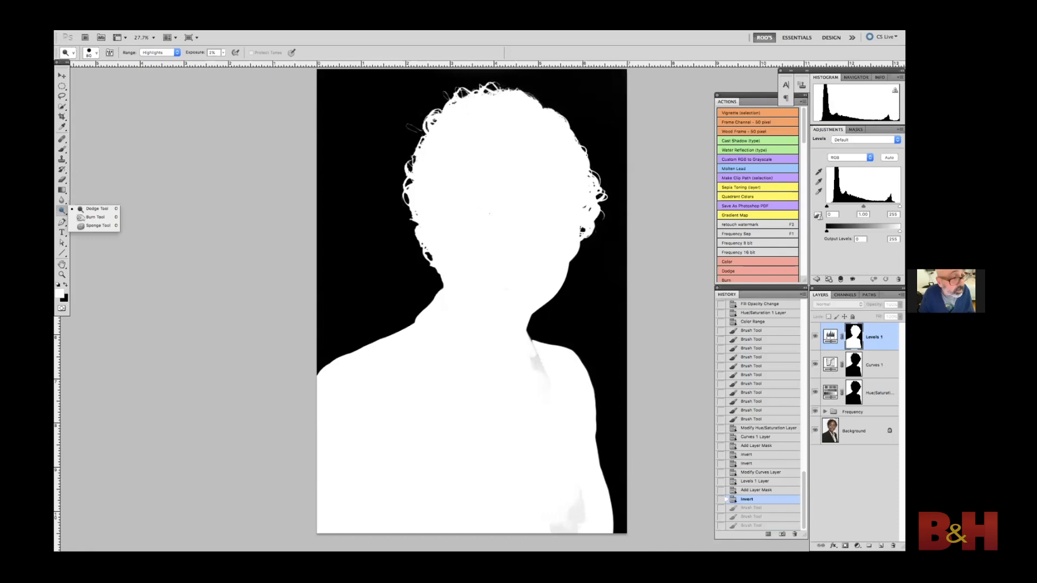
left_click(92, 217)
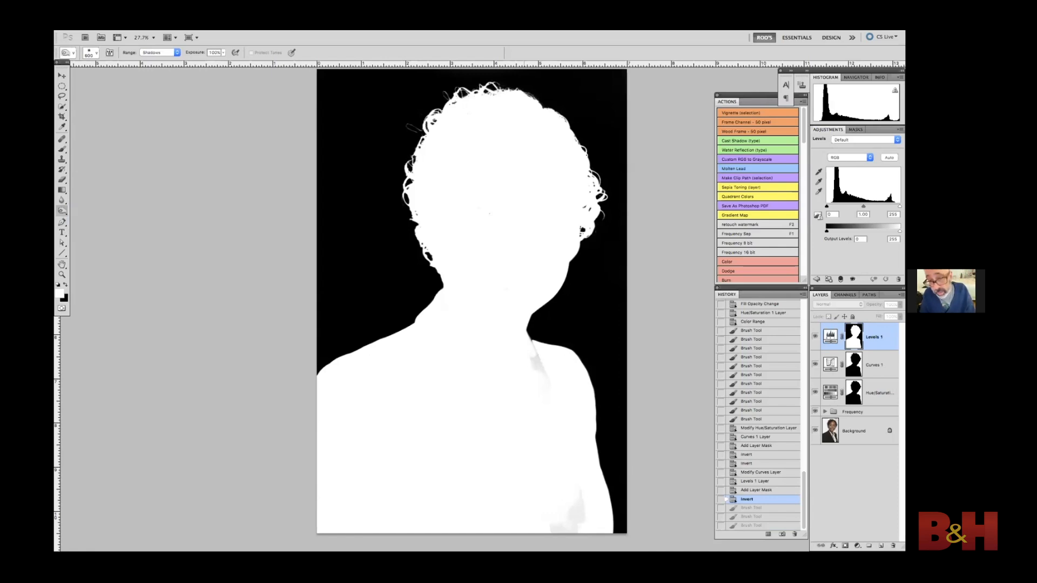
key("ctrl+i")
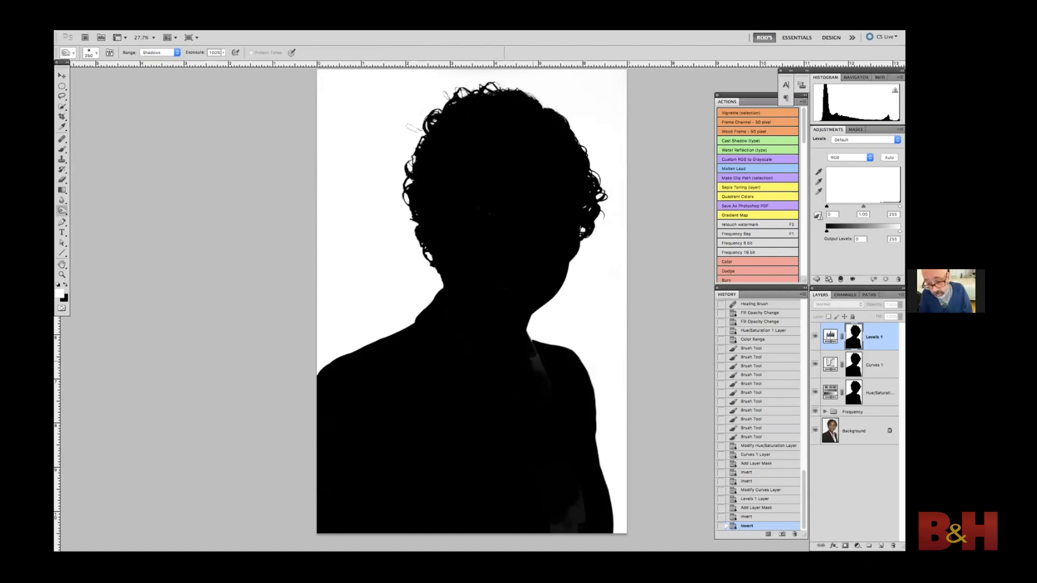
Step: Burn the grey patches at the lapel and lower jacket to black with an enlarged tip, and compare the mask with the portrait
left_click_drag(533, 352, 547, 386)
key("]")
key("]")
left_click_drag(580, 475, 582, 513)
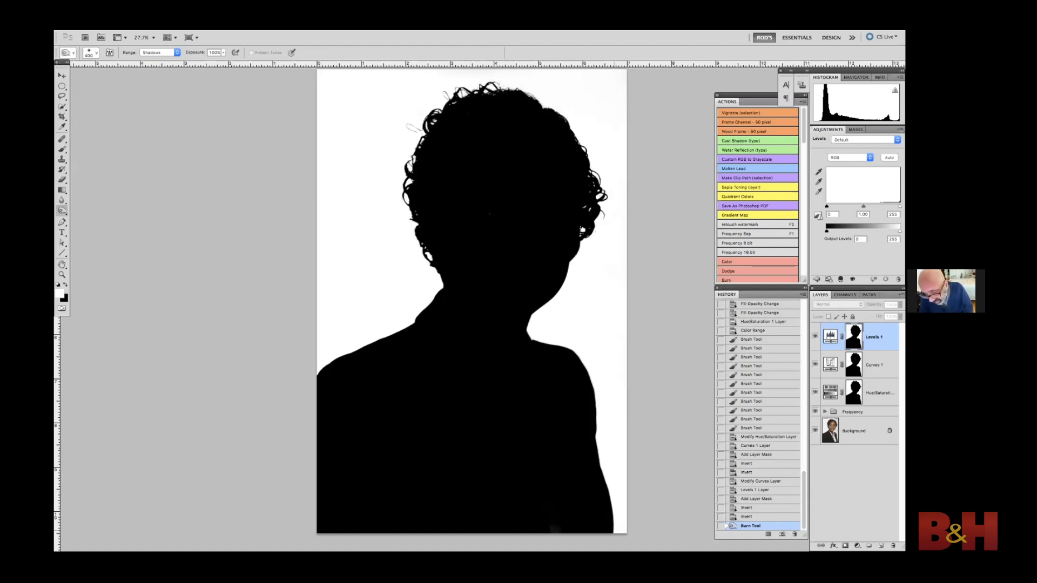
left_click_drag(545, 494, 549, 509)
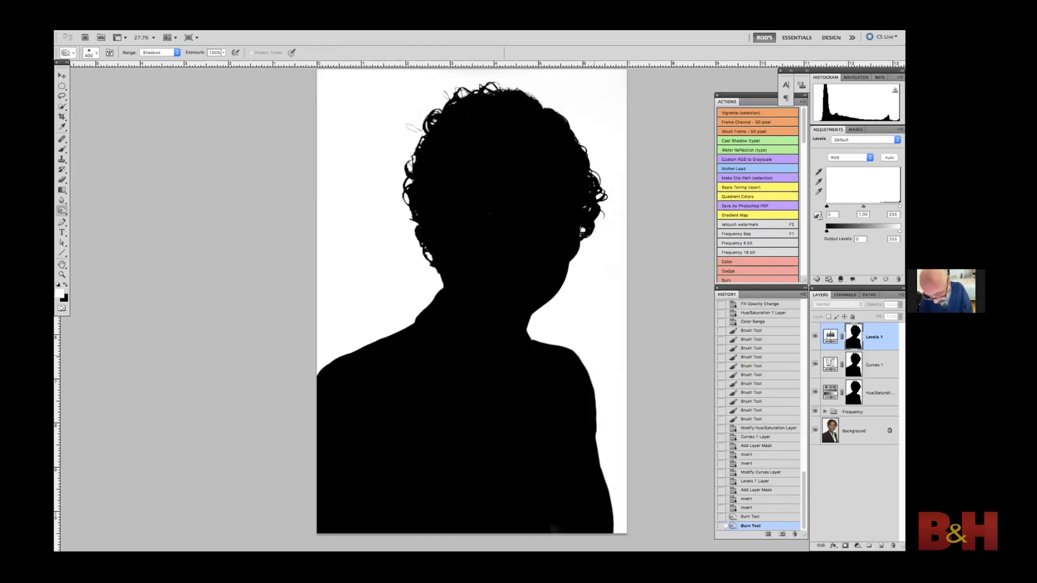
key("backslash")
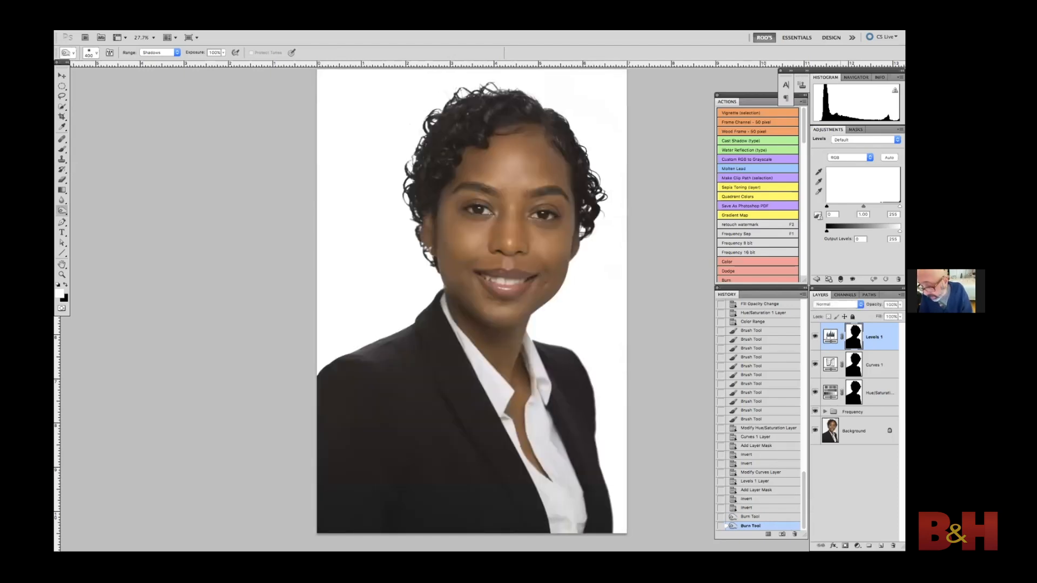
key("backslash")
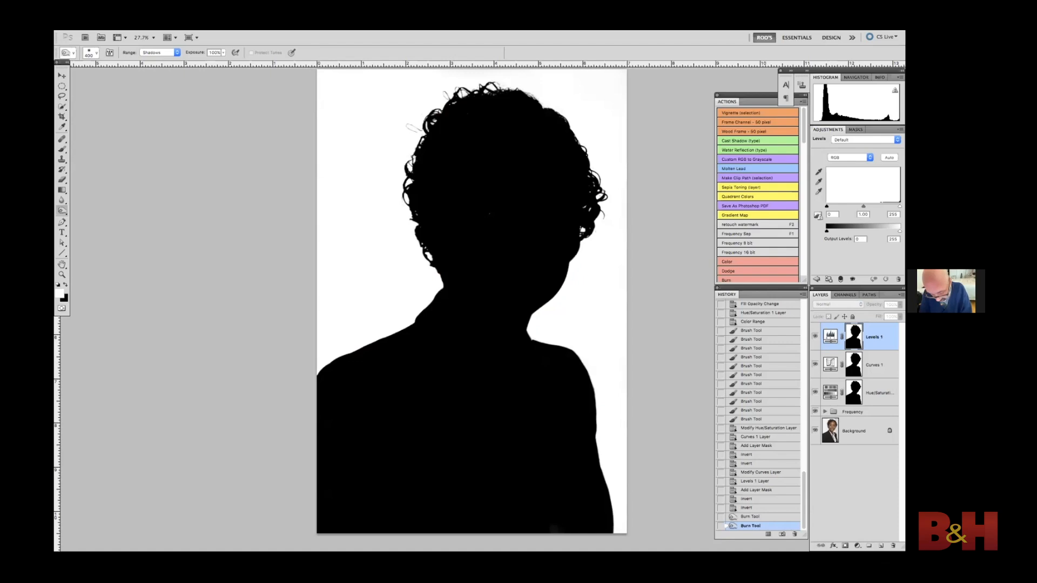
Step: Check the mask inverted, burn its last grey spot, invert it back to white over the woman, and return to the portrait view
key("ctrl+i")
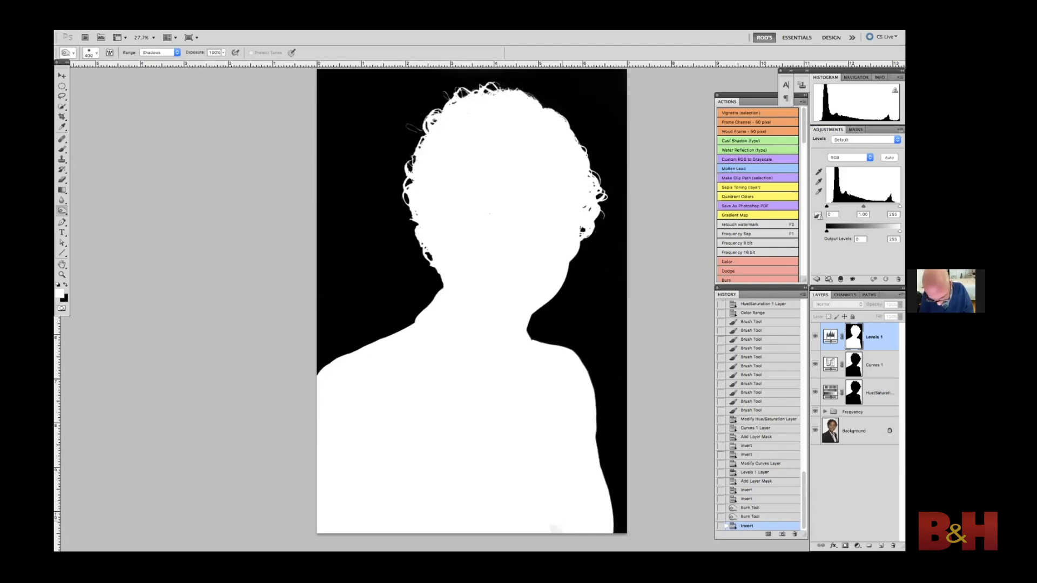
key("ctrl+i")
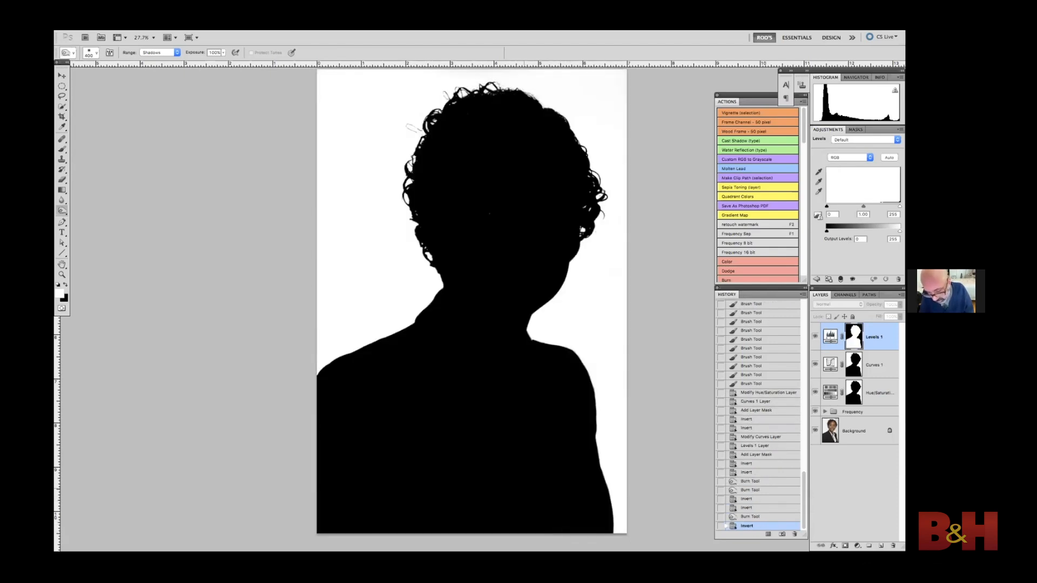
key("ctrl+i")
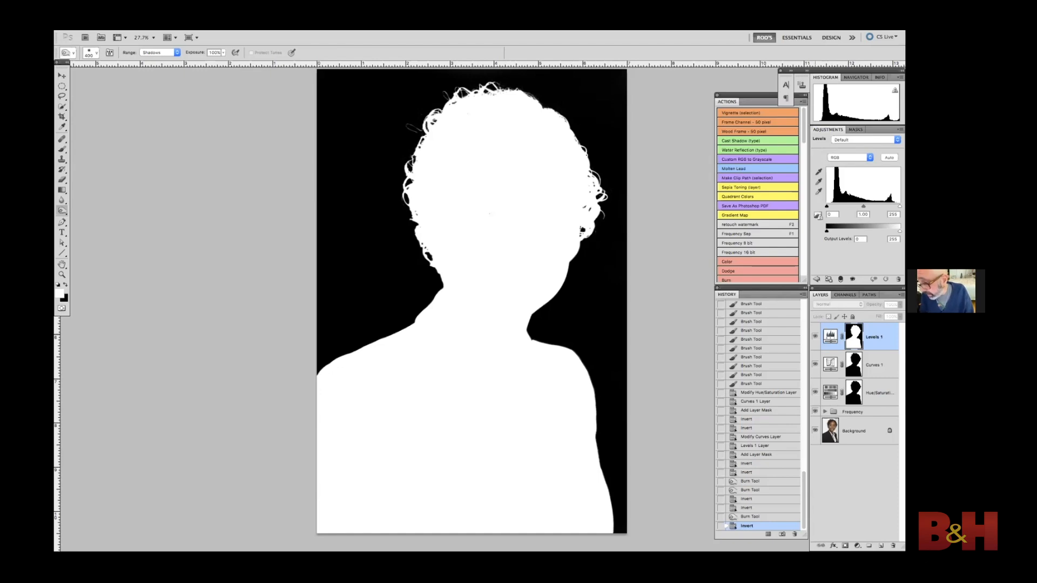
key("b")
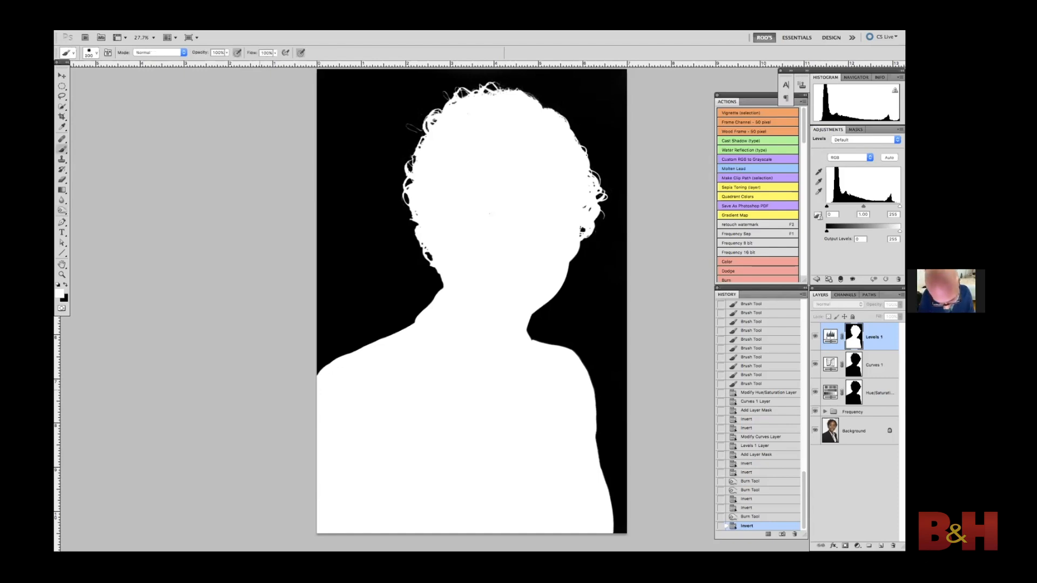
left_click(853, 337, "alt")
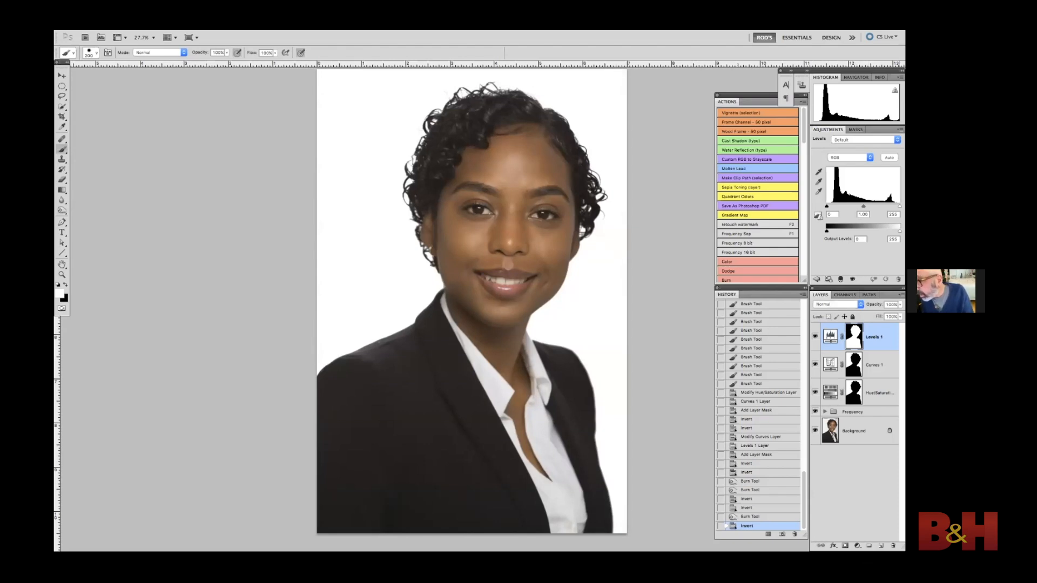
Step: Nudge the Levels white input slider, duplicate the Levels layer with its mask, and set the copy's blend mode to Luminosity
left_click_drag(898, 206, 900, 207)
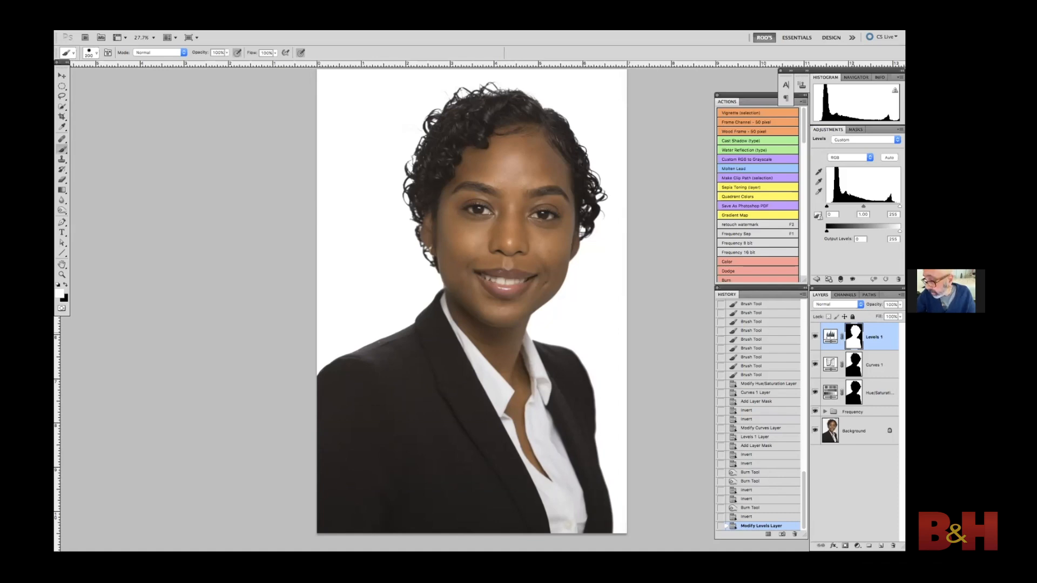
key("ctrl+j")
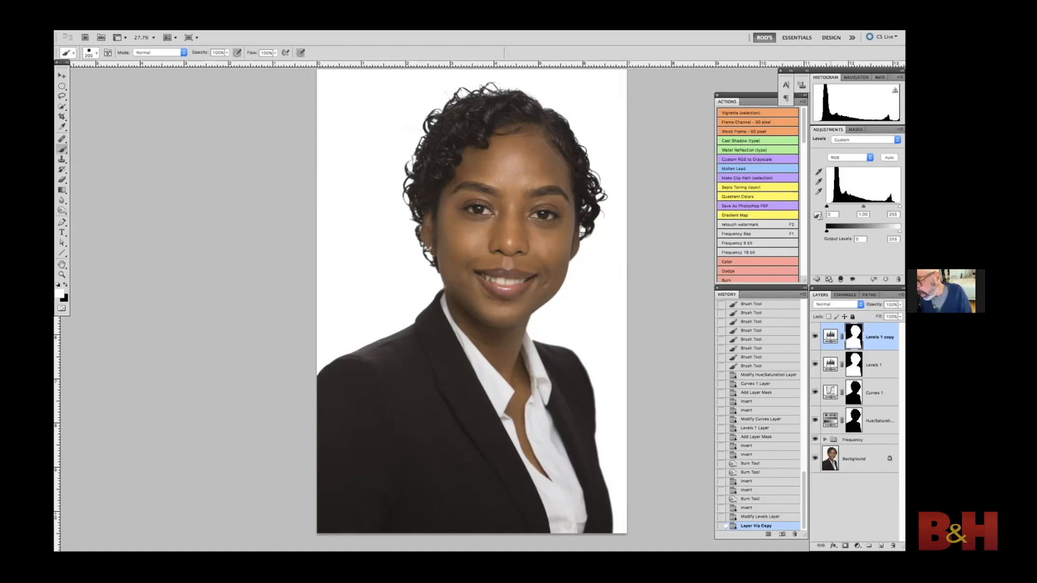
left_click(837, 304)
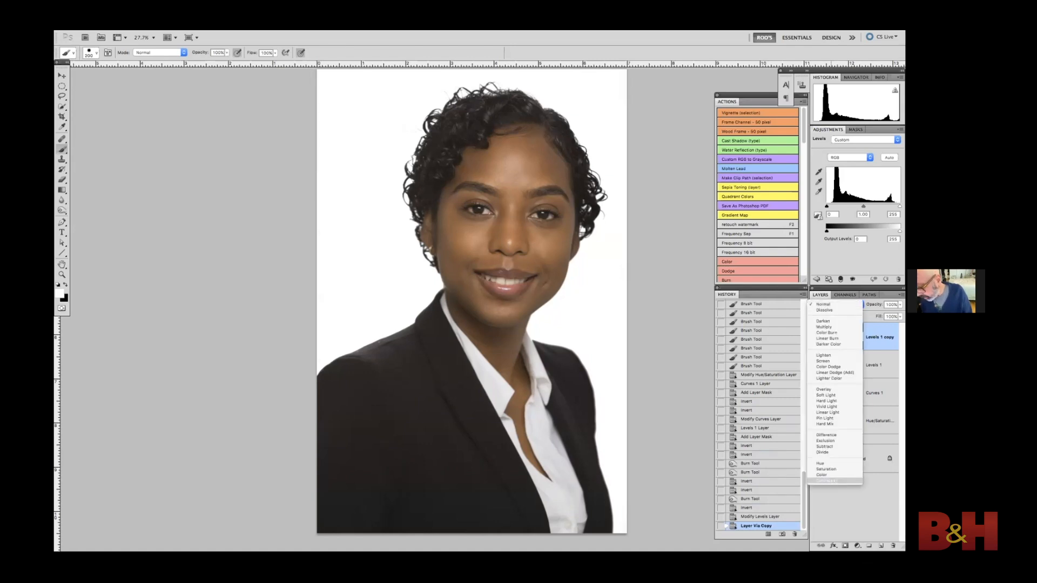
left_click(832, 480)
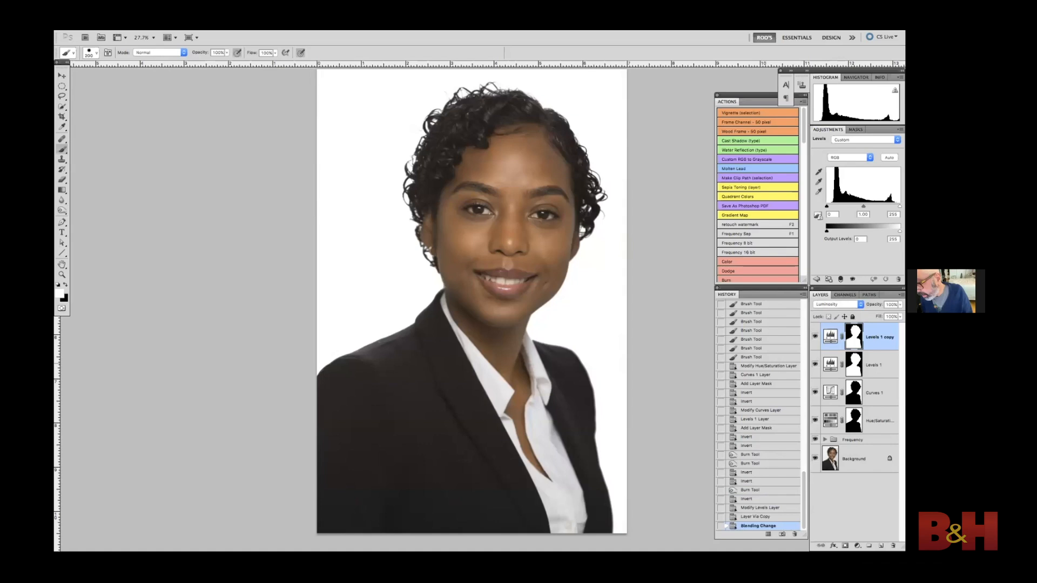
Step: Lower the white input and raise the black input of the original Normal-mode Levels layer to increase the subject's contrast
left_click(872, 365)
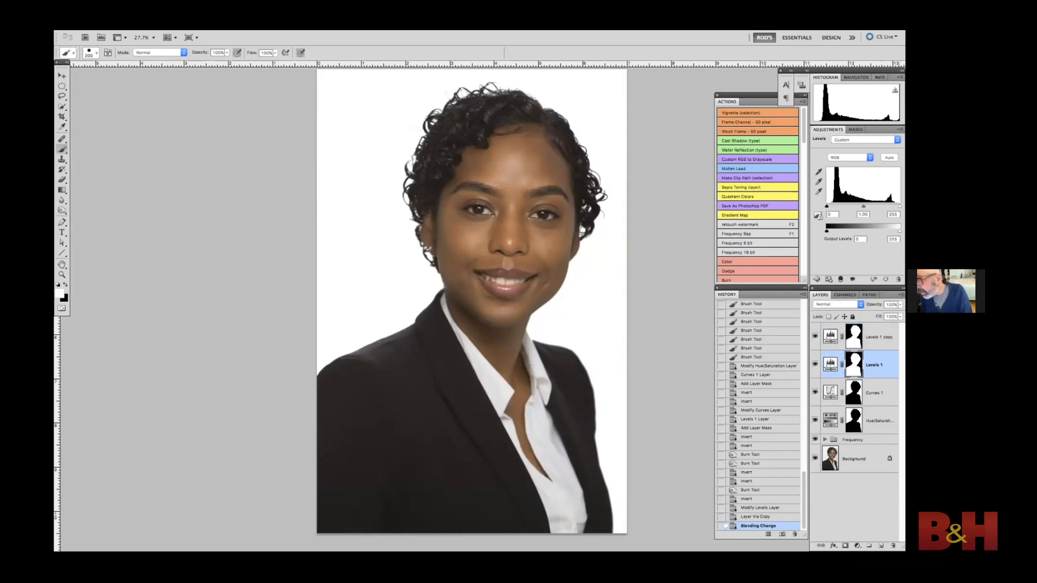
left_click_drag(897, 207, 897, 207)
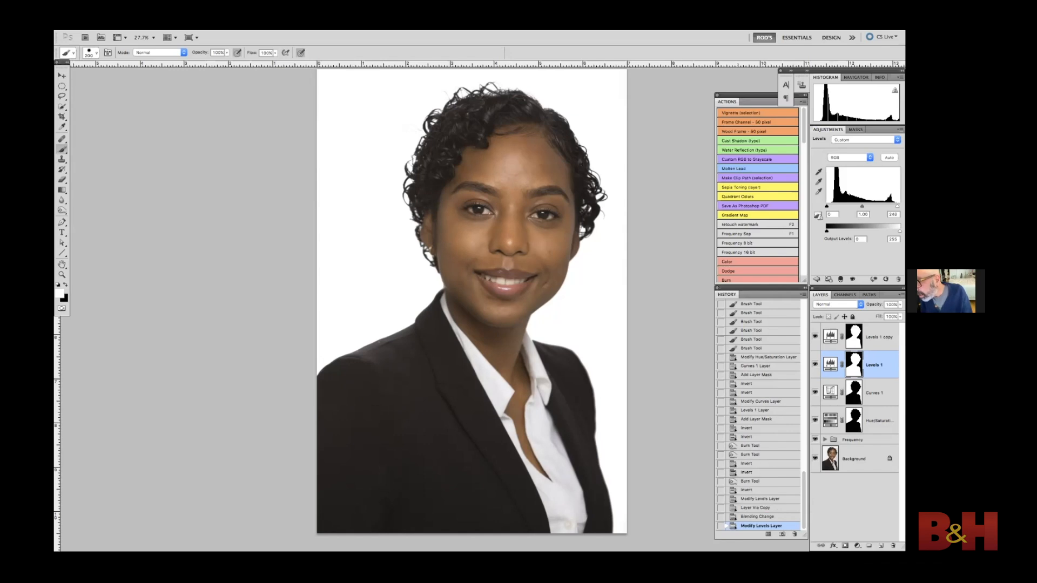
left_click_drag(826, 206, 829, 206)
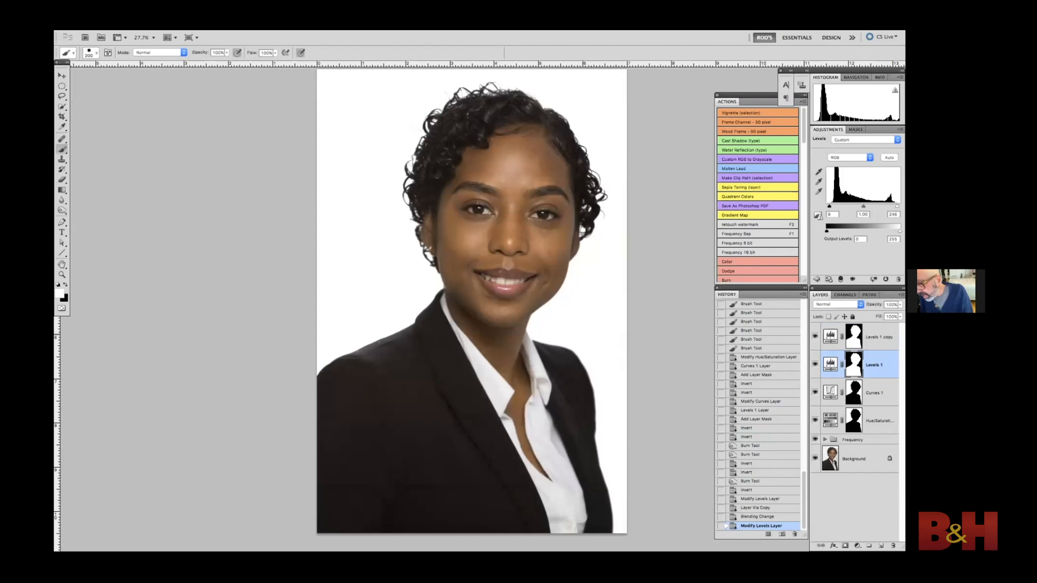
left_click(879, 337)
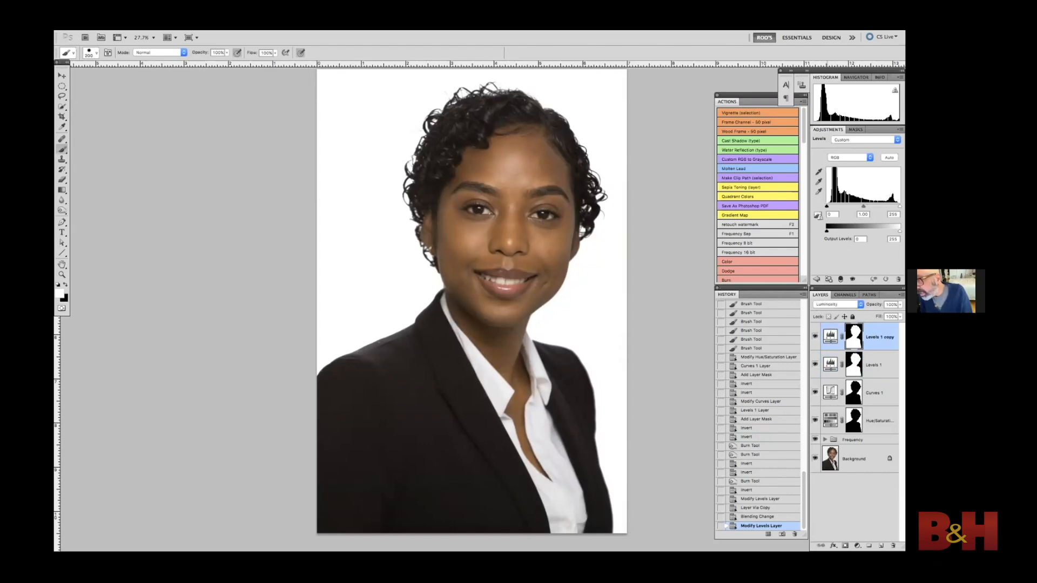
left_click(832, 365)
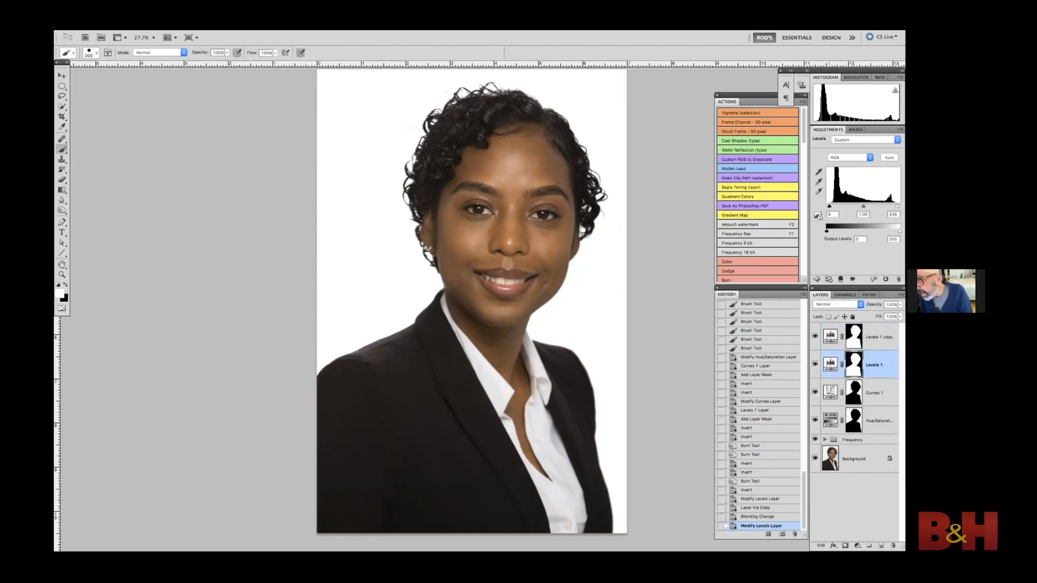
left_click_drag(831, 206, 830, 206)
Step: Hide the Normal-mode Levels layer and set the black input of the Luminosity copy to 11
left_click(878, 337)
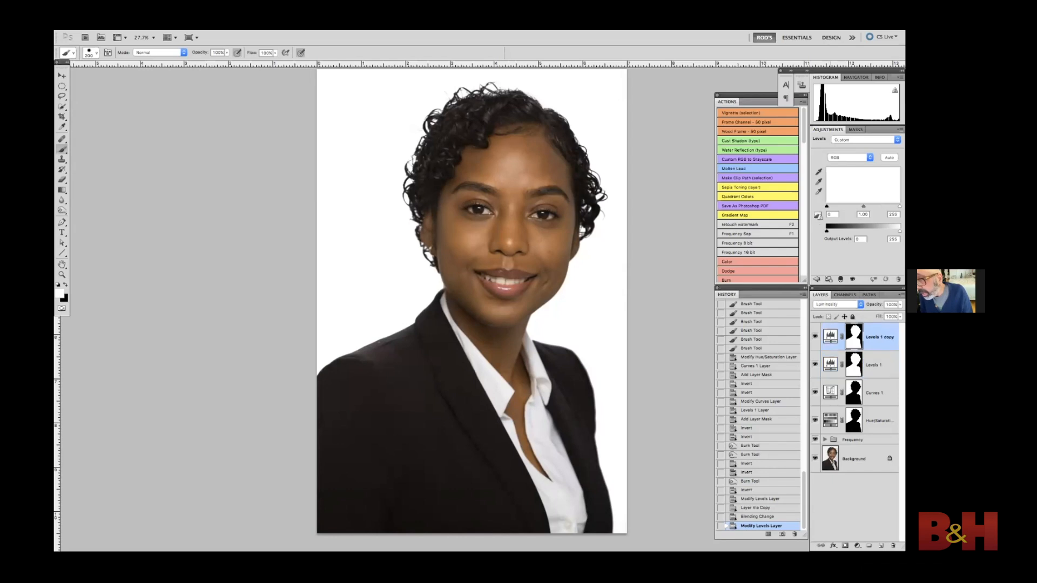
left_click(815, 362)
left_click_drag(827, 207, 830, 207)
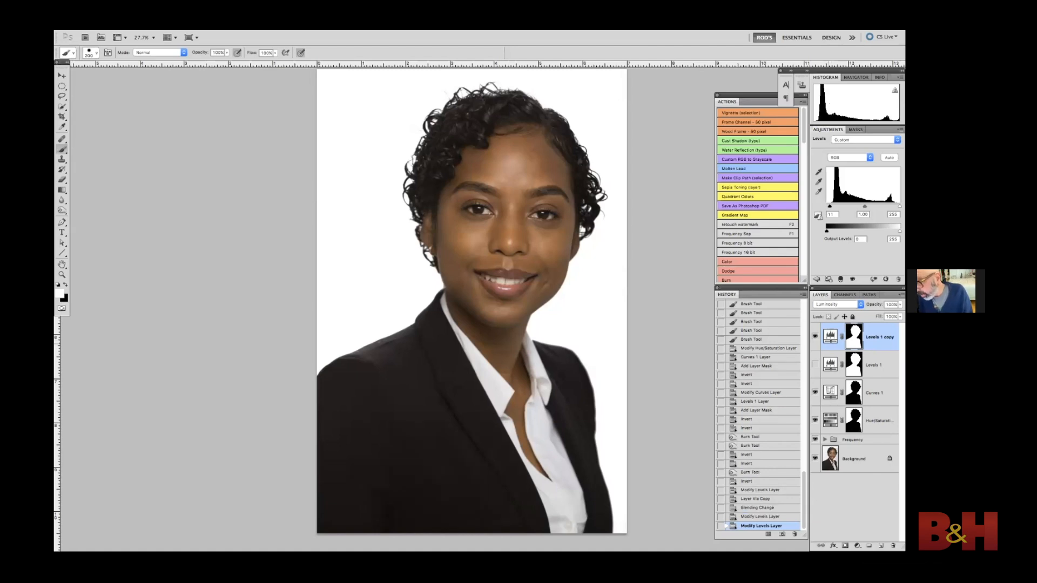
Step: Turn on the Levels 1 layer, and set the Levels 1 copy's black input to 0 with a slightly lowered white input
left_click(814, 366)
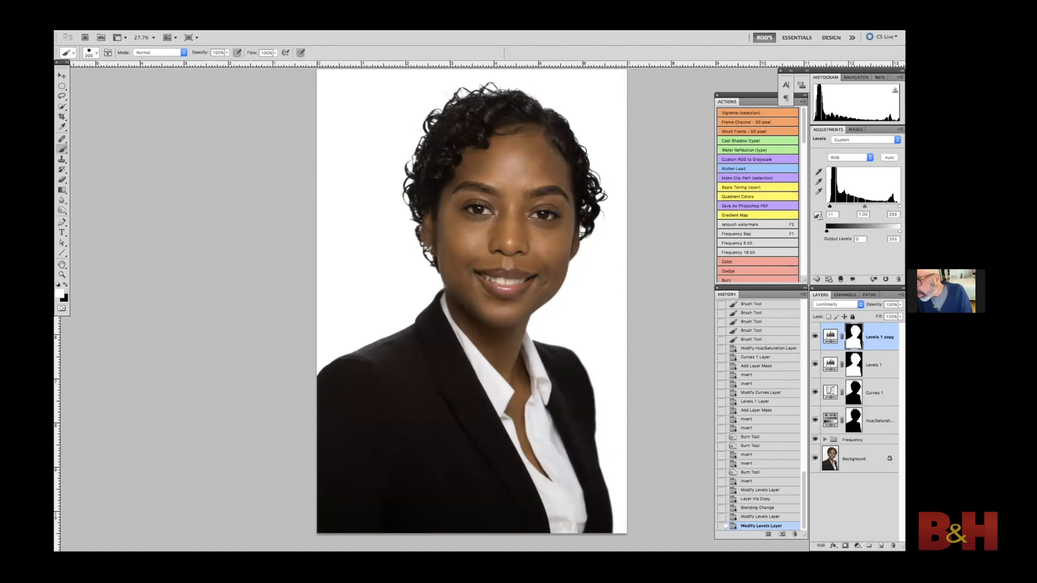
left_click_drag(830, 207, 826, 206)
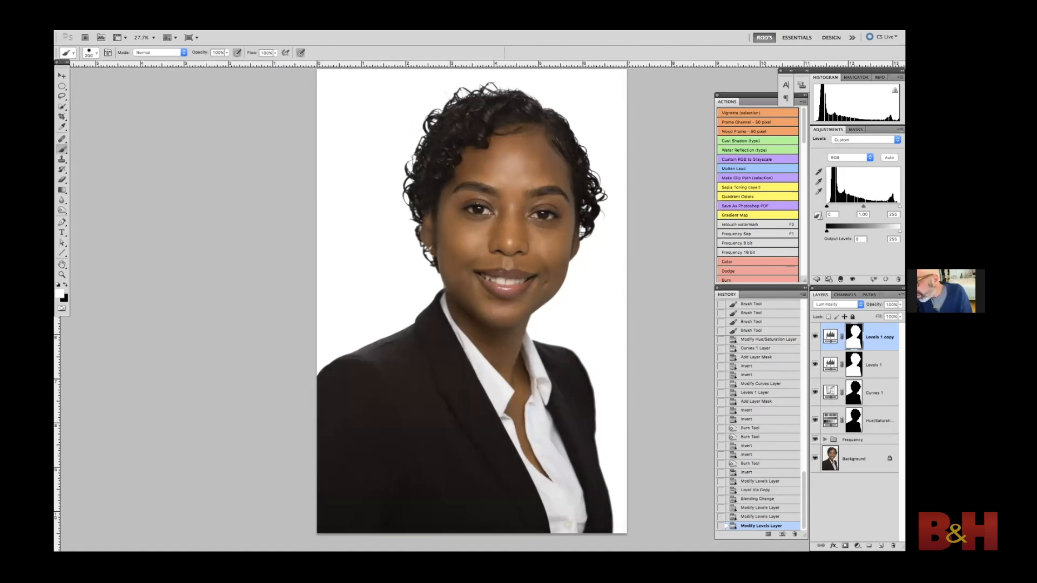
left_click_drag(898, 206, 898, 206)
Step: Display the Levels 1 layer's mask and start Apply Image on it from the merged image with Normal blending
left_click(874, 365)
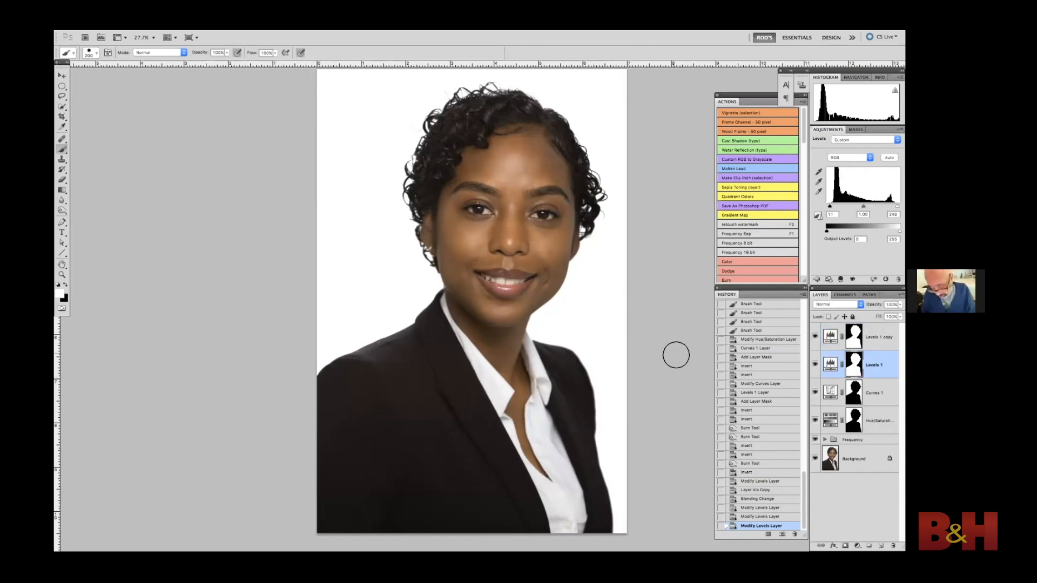
left_click(853, 365, "alt")
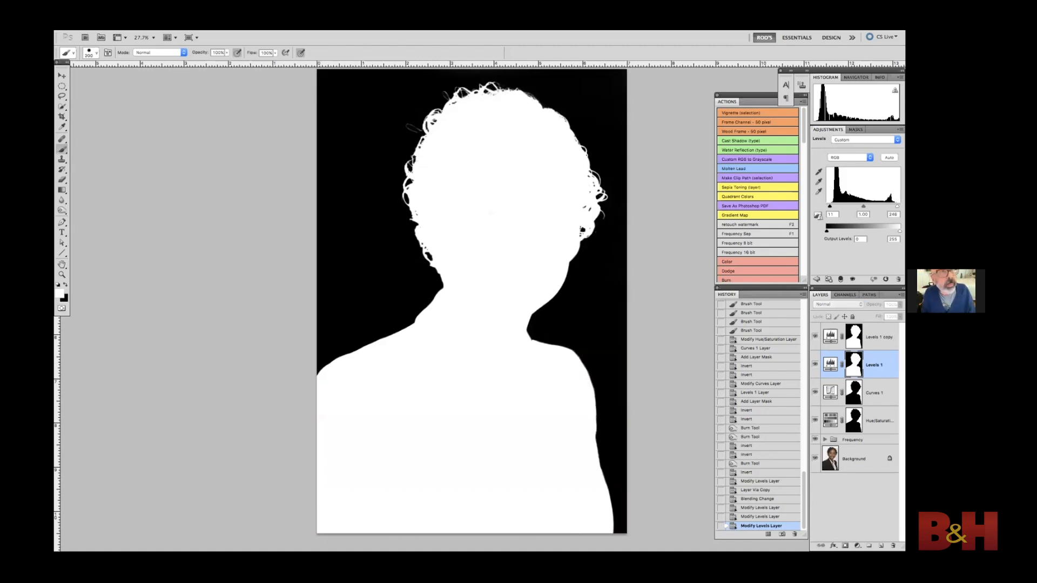
left_click(163, 25)
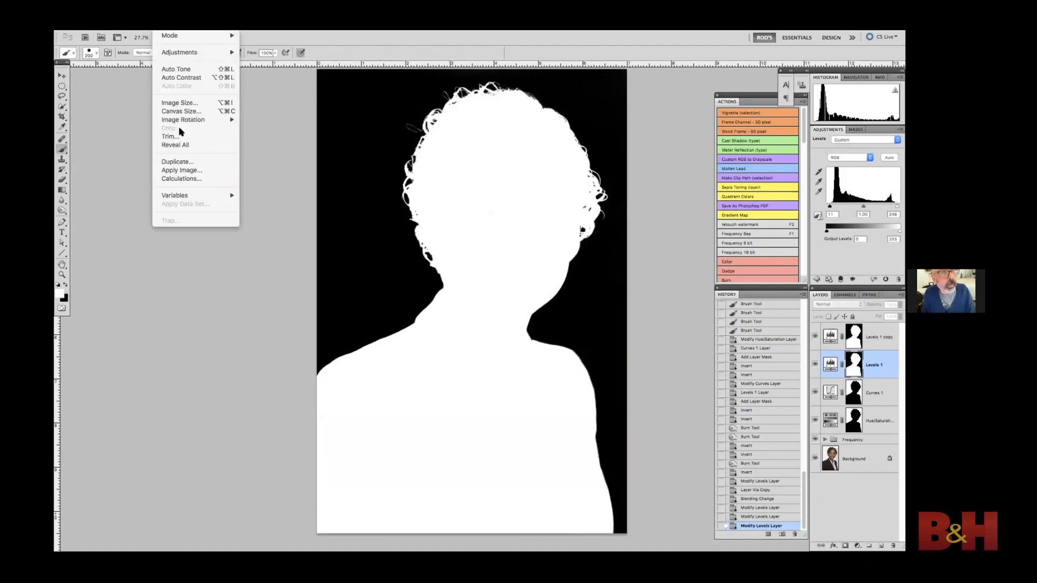
left_click(174, 171)
left_click(287, 209)
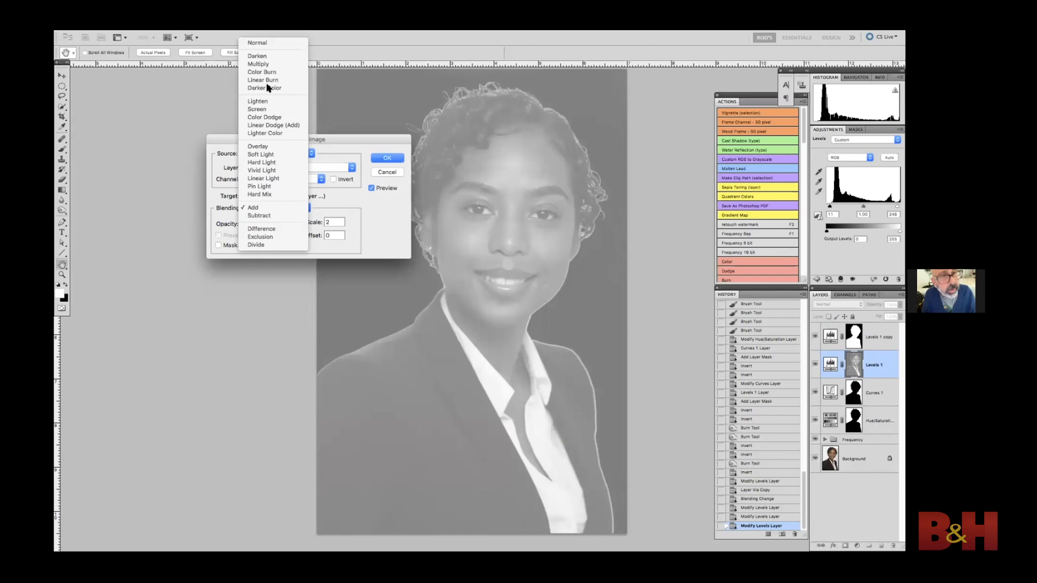
left_click(267, 42)
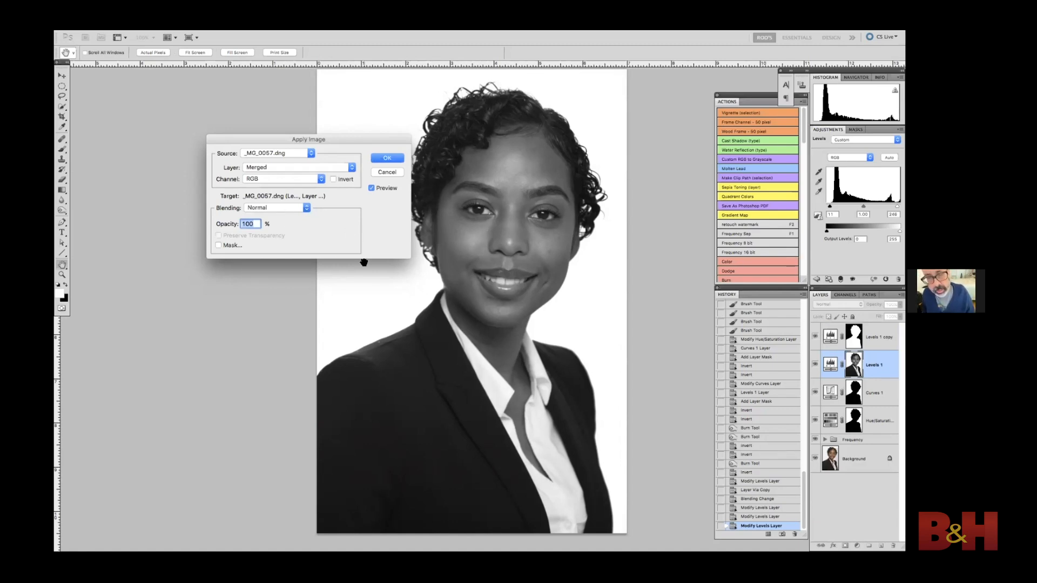
Step: Compare the Red, Green and Blue channels as the Apply Image source, and apply the Red channel to the mask
left_click(261, 178)
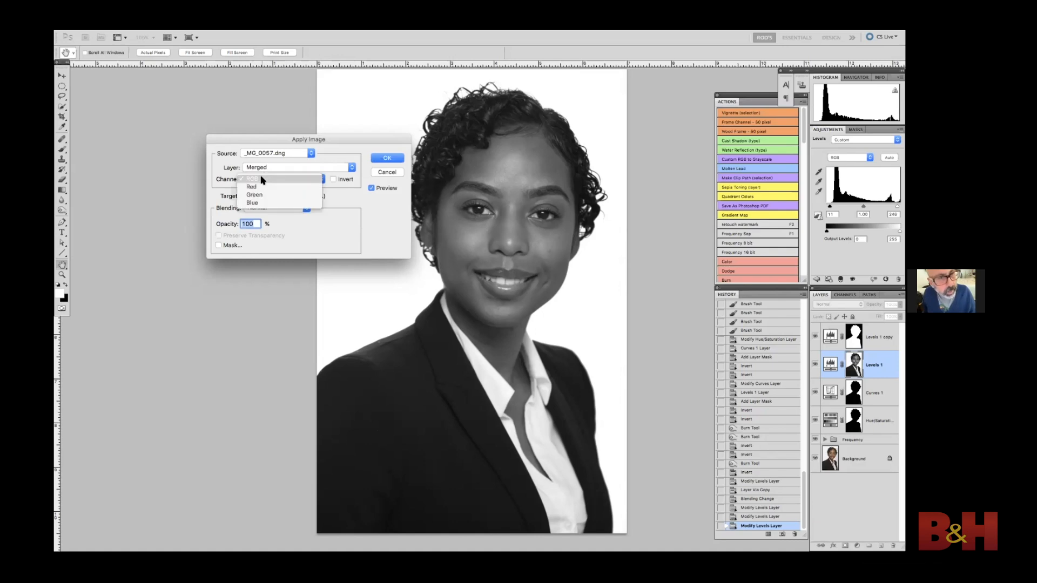
left_click(257, 186)
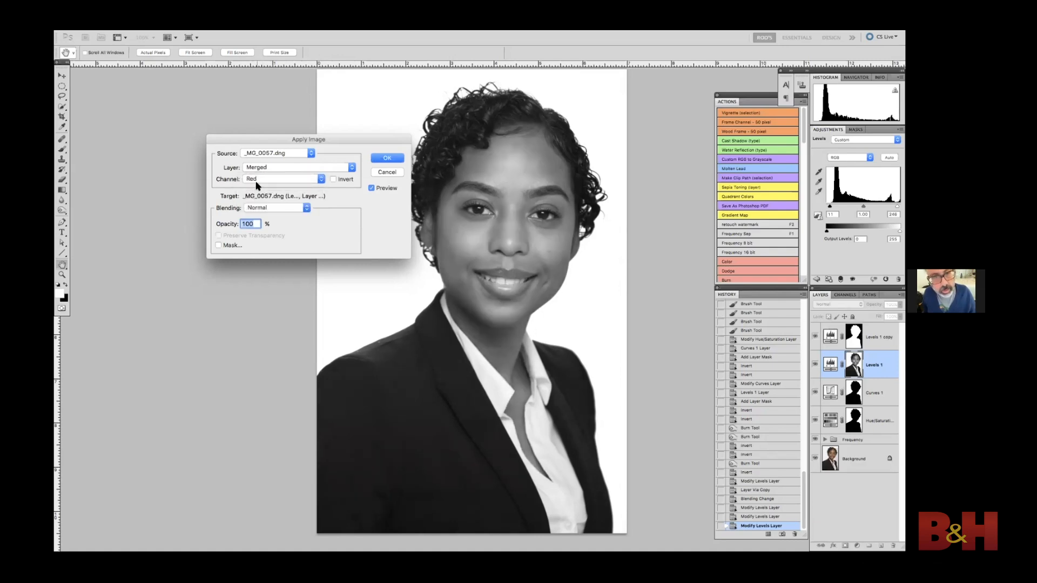
left_click(258, 179)
left_click(256, 189)
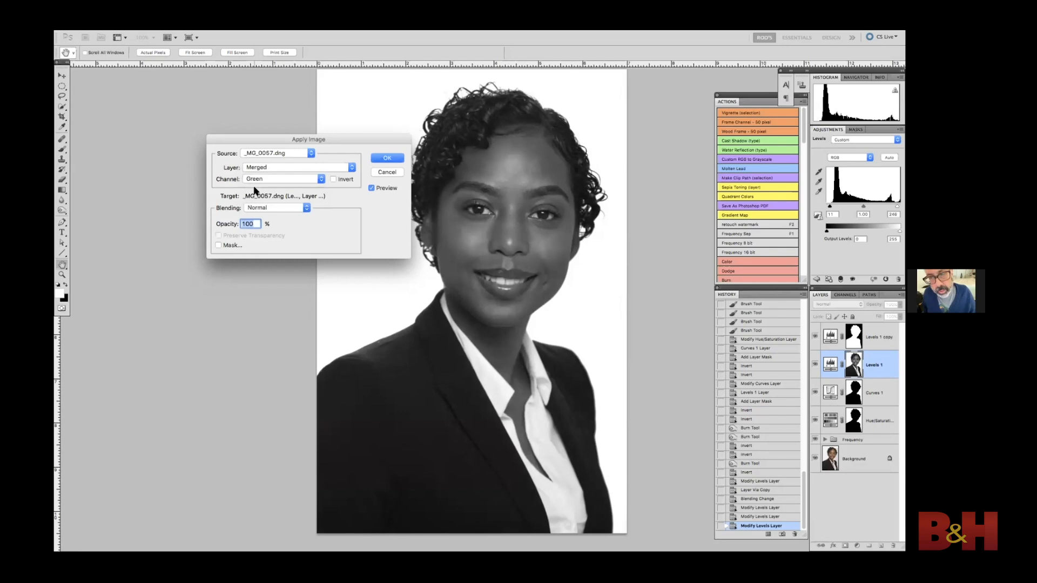
left_click(256, 183)
left_click(252, 187)
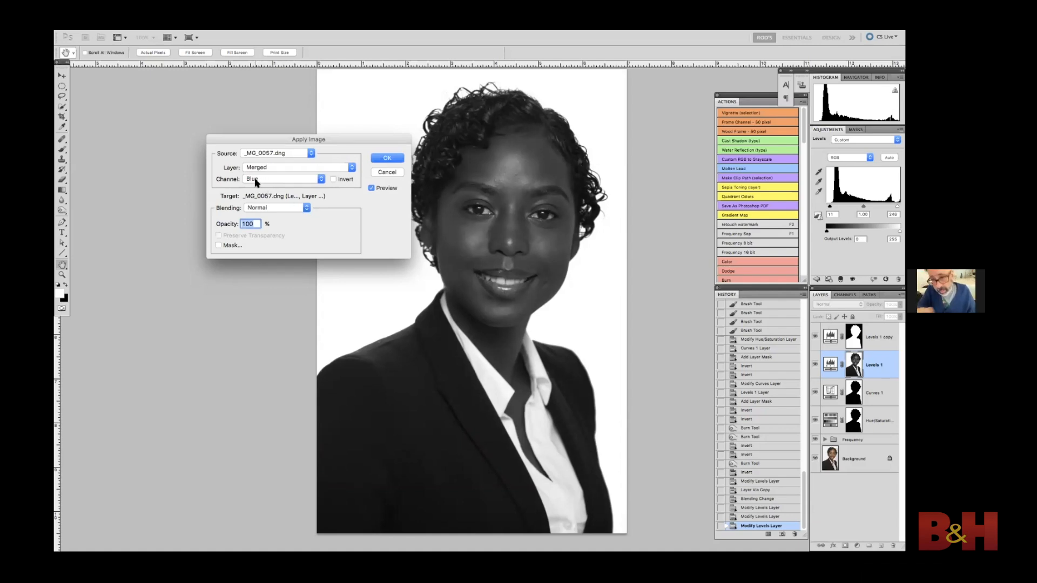
left_click(256, 180)
left_click(255, 164)
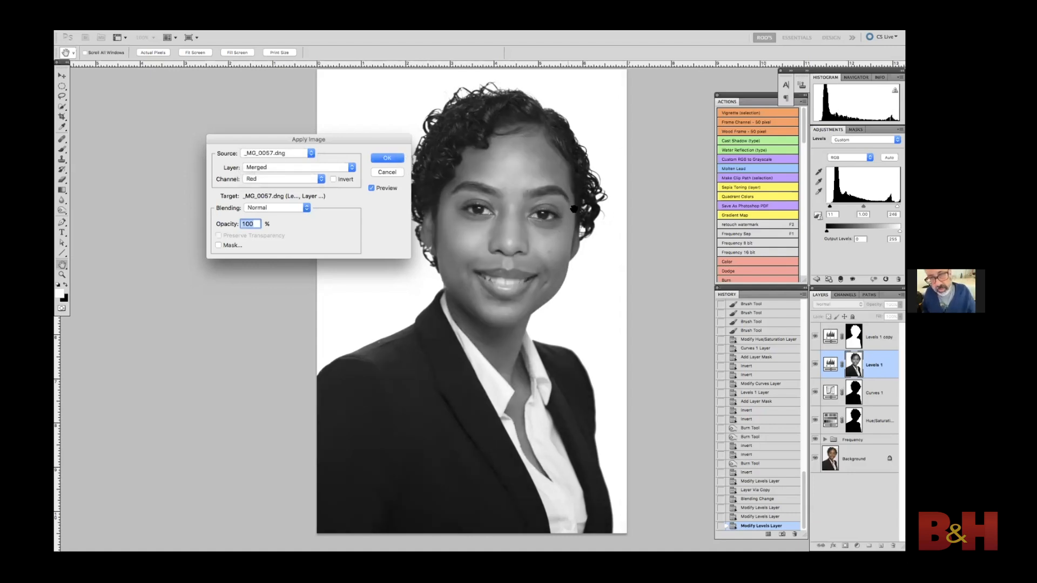
left_click(388, 158)
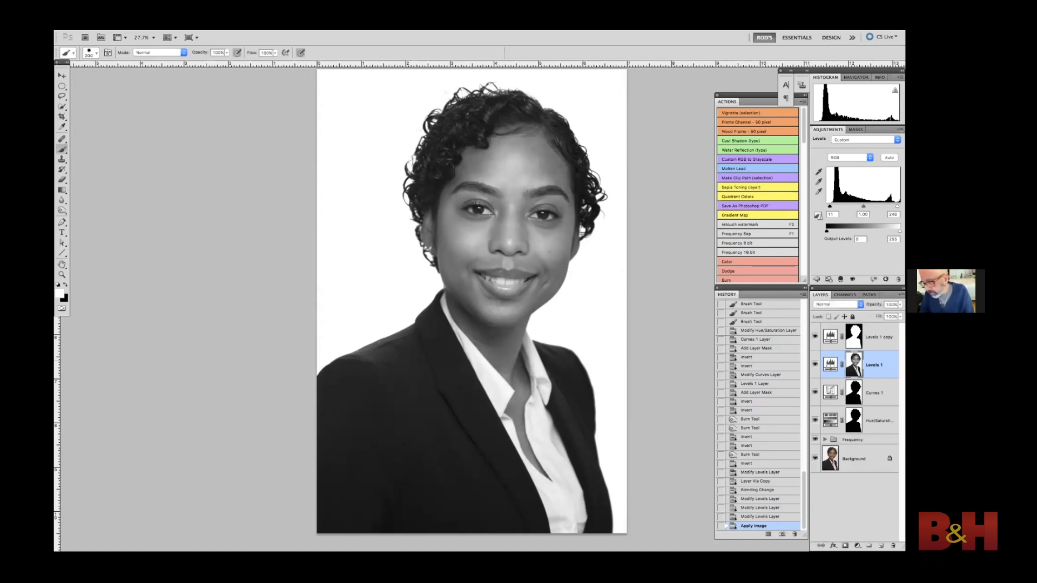
Step: Paint black with the Brush over the white shirt and collar in the Levels 1 layer mask
left_click(815, 364)
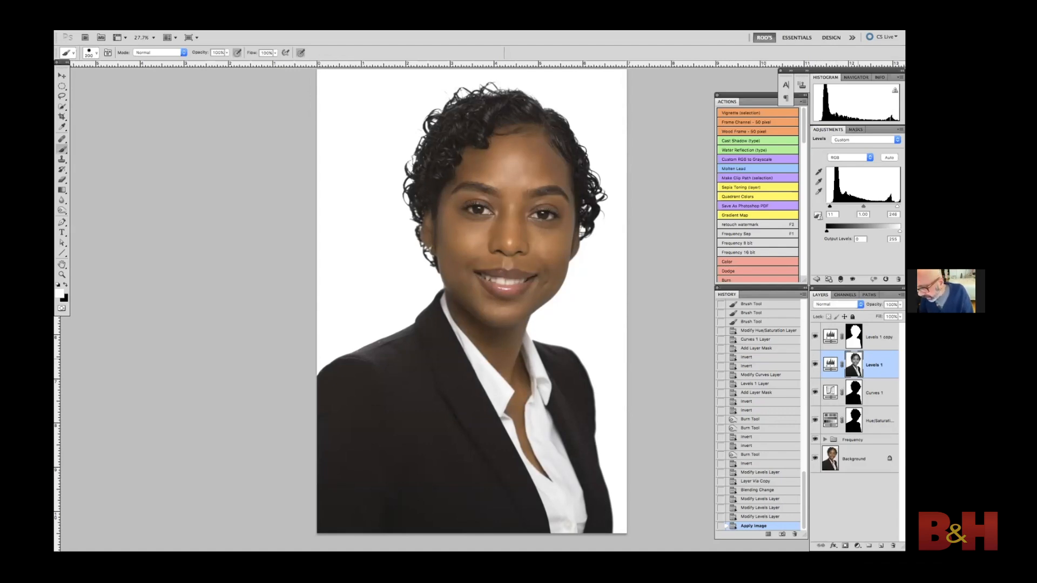
left_click(816, 364)
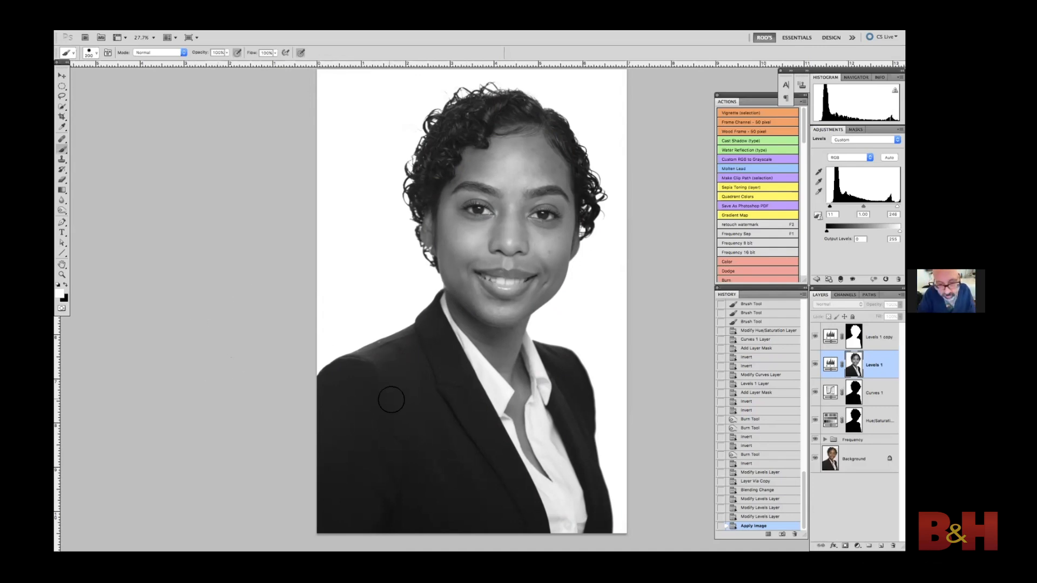
key("x")
key("bracketright")
key("bracketright")
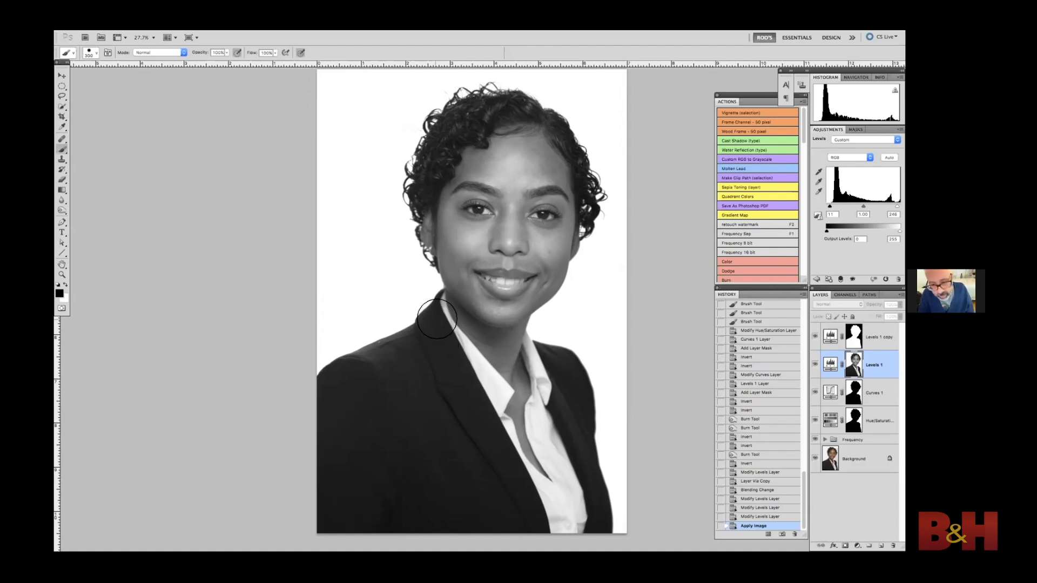
key("bracketleft")
key("bracketleft")
key("bracketleft")
mouse_move(438, 305)
left_mouse_down()
mouse_move(511, 413)
mouse_move(505, 427)
mouse_move(554, 515)
mouse_move(540, 527)
mouse_move(572, 477)
mouse_move(542, 432)
mouse_move(533, 360)
mouse_move(531, 427)
mouse_move(548, 478)
mouse_move(563, 459)
mouse_move(589, 513)
mouse_move(560, 418)
left_mouse_up()
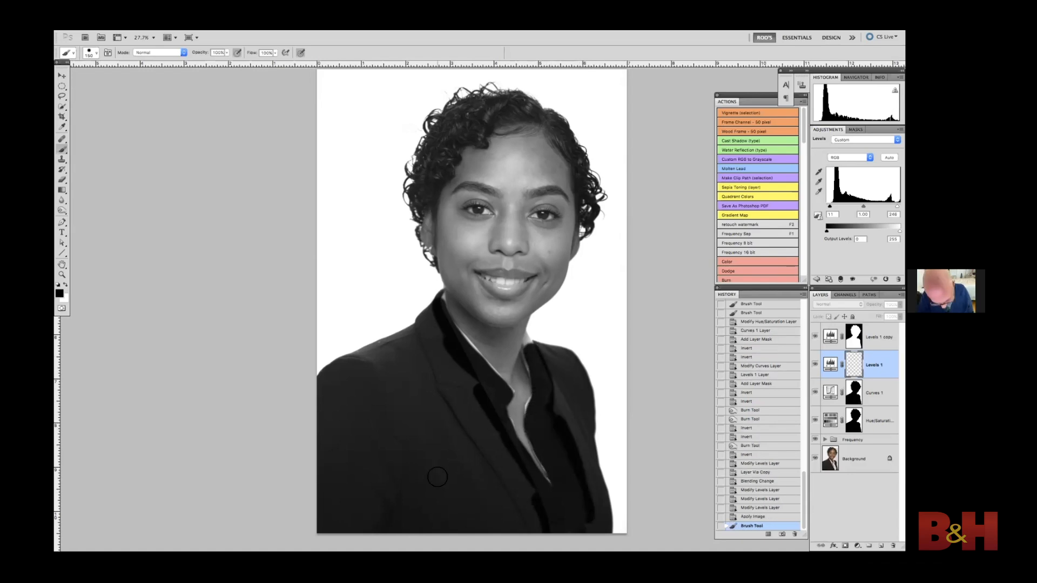
Step: Darken the jacket and hair to black in the mask using the Burn tool with range Shadows and 100% exposure
key("o")
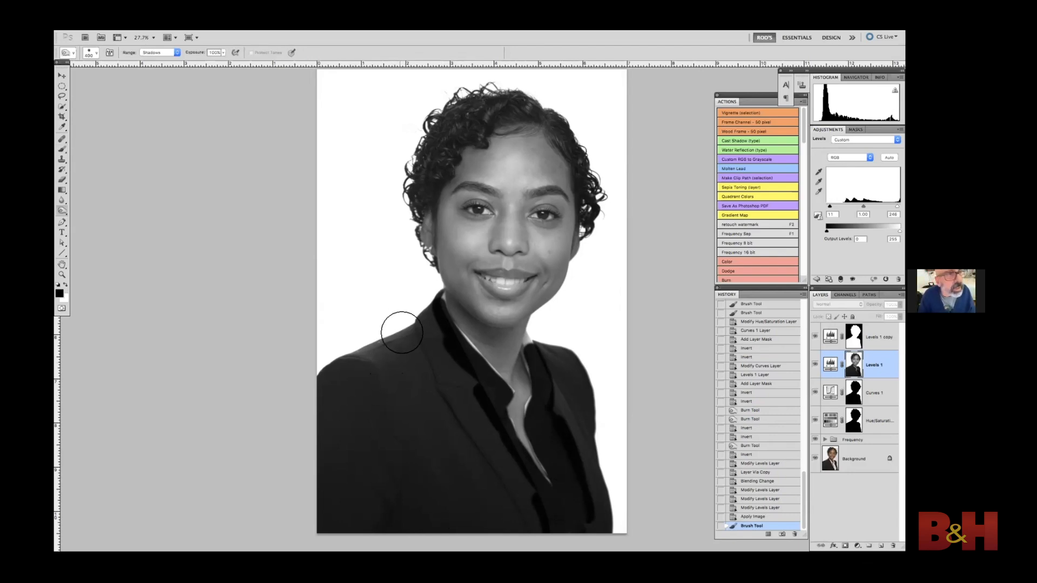
mouse_move(393, 344)
left_mouse_down()
mouse_move(411, 367)
mouse_move(378, 362)
mouse_move(427, 346)
left_mouse_up()
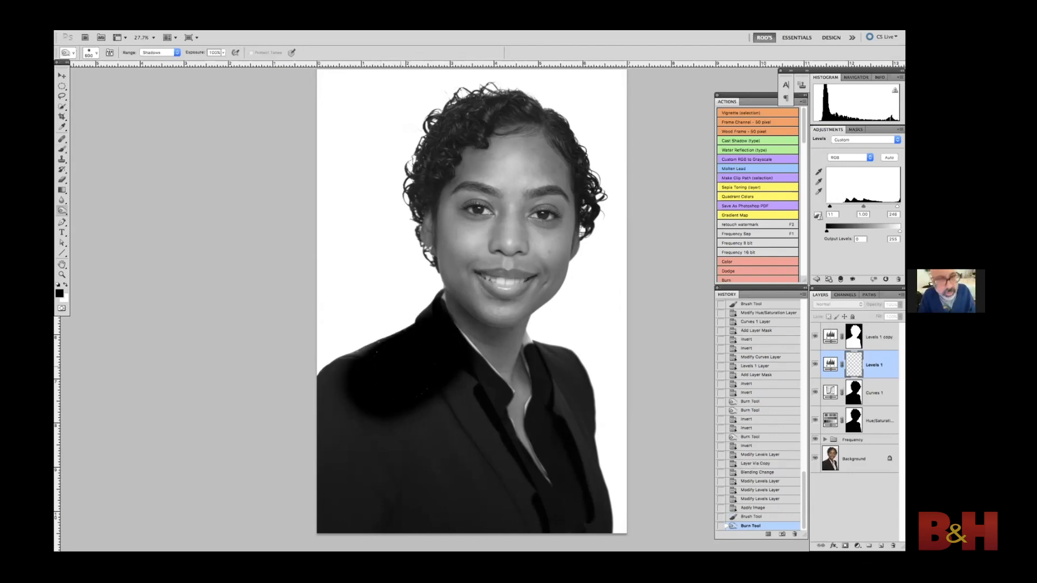
mouse_move(410, 324)
left_mouse_down()
mouse_move(346, 385)
mouse_move(335, 481)
mouse_move(372, 486)
mouse_move(457, 469)
mouse_move(497, 400)
mouse_move(518, 519)
mouse_move(594, 411)
mouse_move(586, 419)
mouse_move(573, 359)
mouse_move(563, 347)
mouse_move(527, 424)
mouse_move(417, 324)
mouse_move(394, 324)
mouse_move(387, 243)
left_mouse_up()
mouse_move(400, 136)
left_mouse_down()
mouse_move(371, 265)
mouse_move(406, 262)
mouse_move(463, 204)
mouse_move(546, 238)
mouse_move(574, 306)
mouse_move(459, 231)
mouse_move(404, 259)
mouse_move(373, 327)
mouse_move(373, 373)
left_mouse_up()
key("bracketleft")
key("bracketleft")
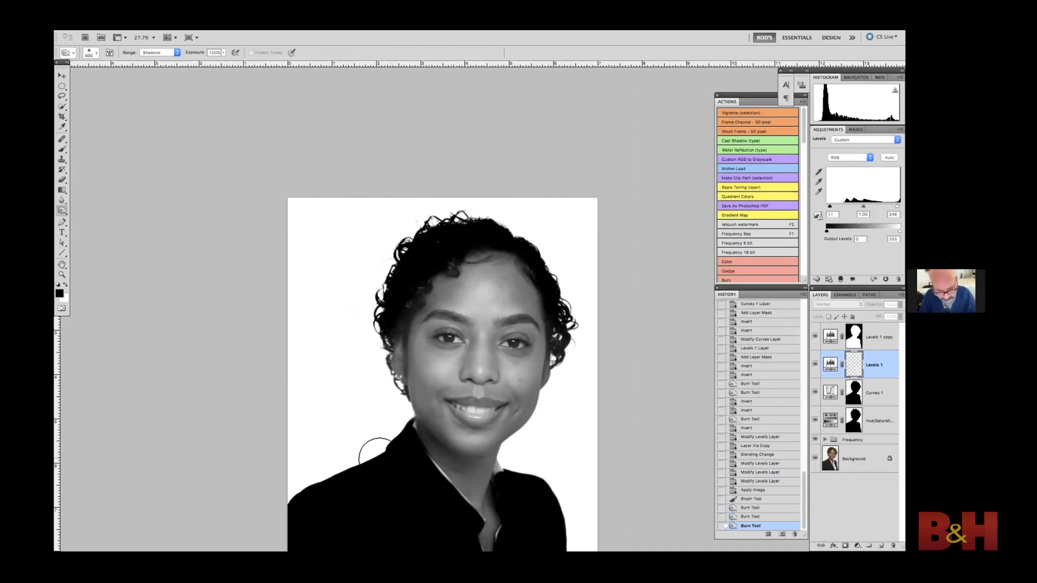
Step: Paint out the light remnants along the shirt collar edges in the mask with a small black brush, and return to the image
left_click_drag(375, 455, 351, 332)
key("b")
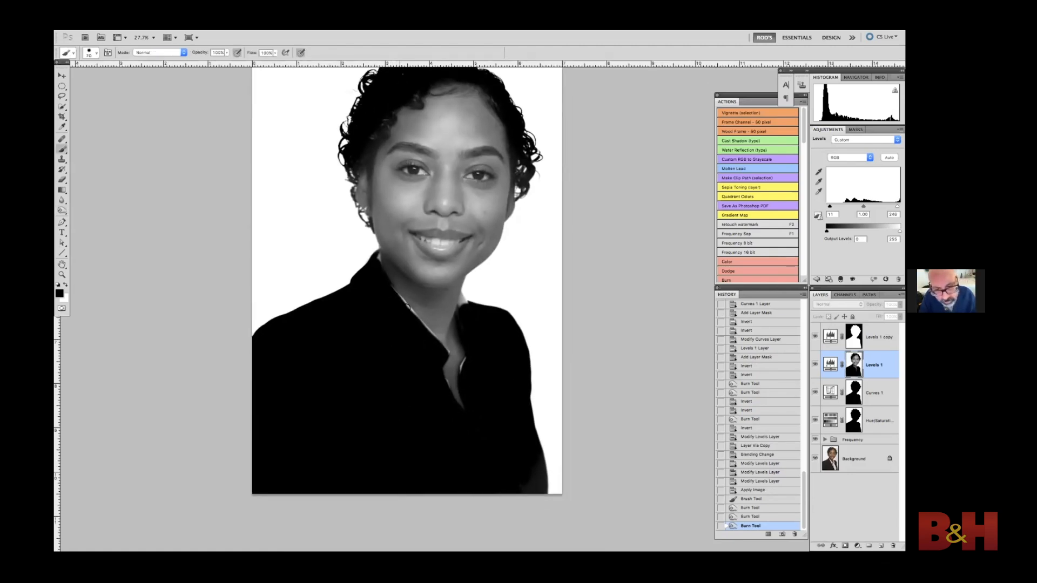
left_click_drag(426, 334, 443, 350)
left_click_drag(462, 302, 463, 299)
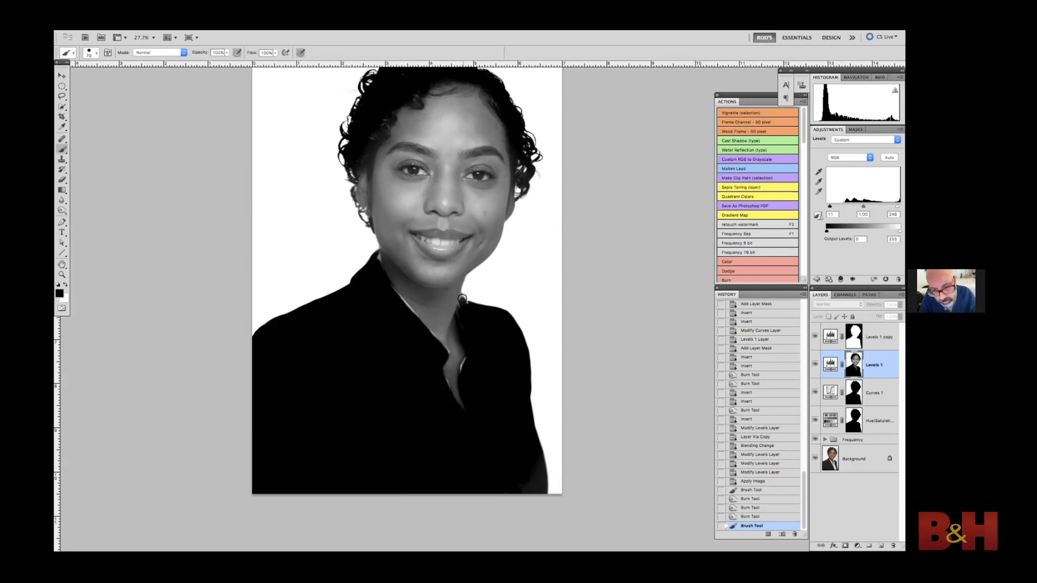
left_click_drag(465, 372, 462, 366)
key("backslash")
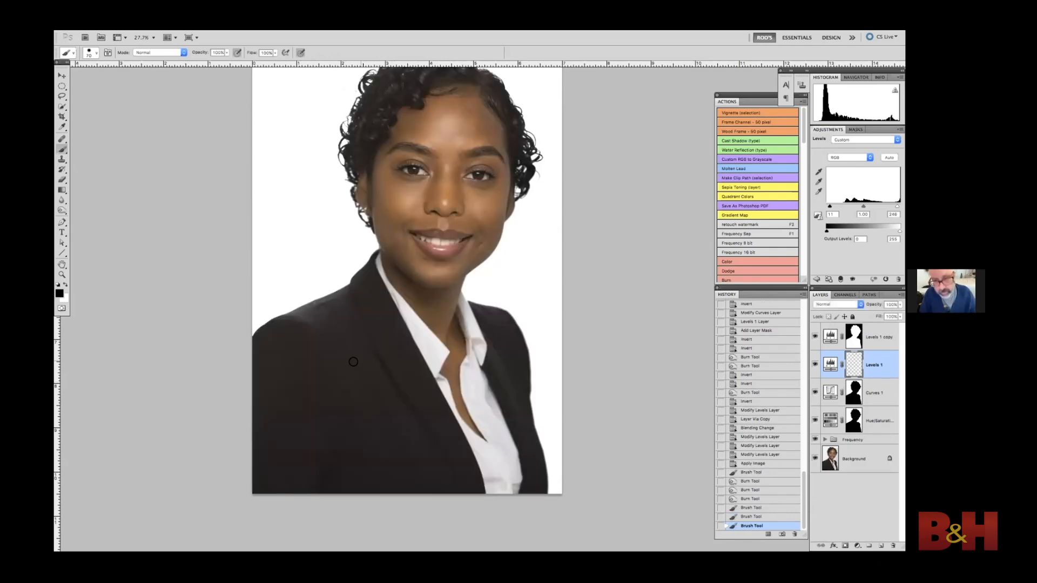
Step: Paint the white background black in the Levels 1 mask above the head and along the left side using a large brush
left_click_drag(428, 240, 448, 322)
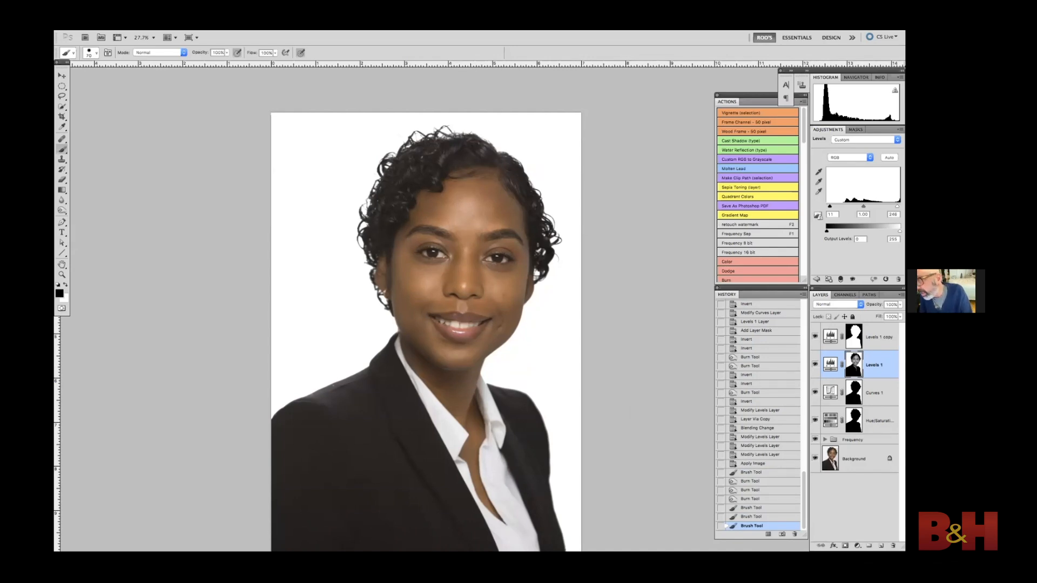
left_click(854, 364, "alt")
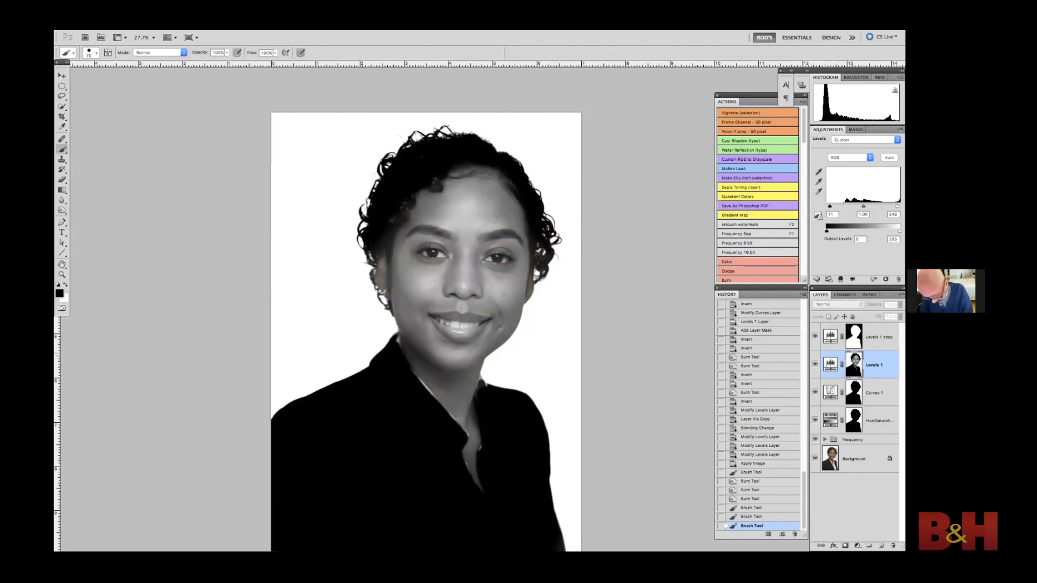
left_click(854, 364, "alt")
left_click(853, 364, "alt")
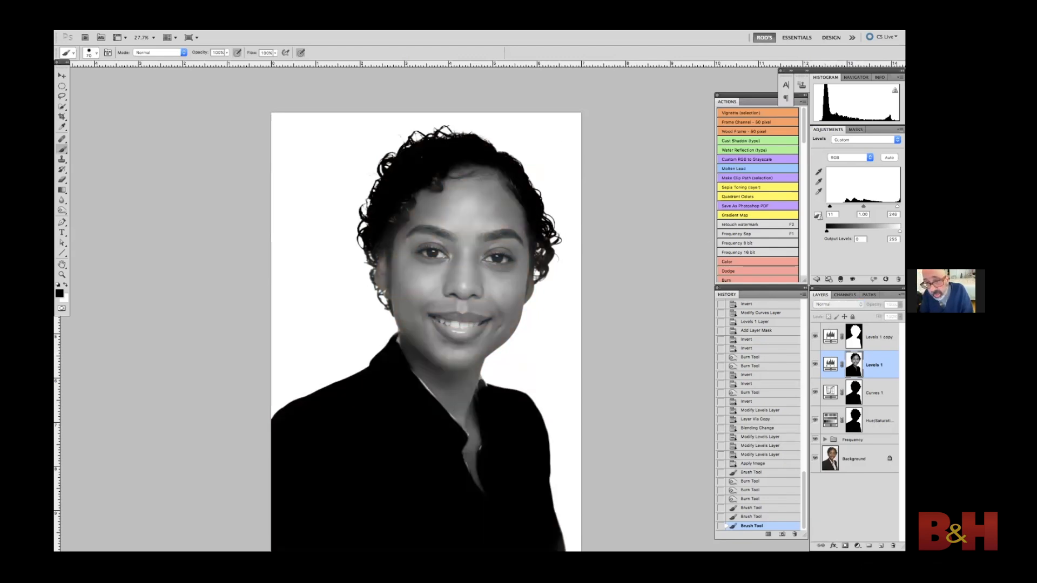
key("bracketright")
key("bracketright")
key("bracketright")
key("bracketright")
key("bracketright")
key("bracketright")
key("bracketright")
key("bracketright")
key("bracketright")
mouse_move(537, 118)
left_mouse_down()
mouse_move(562, 126)
mouse_move(559, 195)
mouse_move(534, 137)
mouse_move(475, 104)
mouse_move(237, 139)
mouse_move(387, 117)
mouse_move(488, 125)
mouse_move(516, 165)
mouse_move(388, 152)
mouse_move(335, 183)
mouse_move(261, 173)
mouse_move(351, 156)
left_mouse_up()
key("bracketright")
key("bracketright")
key("bracketright")
left_click_drag(392, 129, 317, 216)
mouse_move(281, 352)
left_mouse_down()
mouse_move(283, 419)
mouse_move(342, 208)
mouse_move(333, 250)
mouse_move(340, 346)
mouse_move(374, 330)
mouse_move(357, 296)
mouse_move(338, 372)
mouse_move(299, 324)
mouse_move(388, 328)
mouse_move(343, 243)
left_mouse_up()
Step: Black out the remaining background on the right side and touch up the left side of the mask, and return to the image
key("bracketleft")
key("bracketleft")
key("bracketleft")
mouse_move(486, 109)
left_mouse_down()
mouse_move(461, 114)
mouse_move(532, 137)
mouse_move(568, 173)
mouse_move(564, 136)
mouse_move(574, 264)
mouse_move(557, 262)
mouse_move(576, 283)
mouse_move(573, 303)
mouse_move(558, 230)
mouse_move(530, 347)
mouse_move(498, 373)
mouse_move(554, 313)
mouse_move(555, 287)
mouse_move(573, 306)
mouse_move(561, 433)
mouse_move(555, 338)
mouse_move(523, 390)
left_mouse_up()
mouse_move(540, 508)
left_mouse_down()
mouse_move(540, 331)
mouse_move(563, 355)
mouse_move(578, 410)
mouse_move(573, 335)
mouse_move(567, 377)
mouse_move(542, 324)
mouse_move(489, 258)
mouse_move(564, 144)
left_mouse_up()
mouse_move(549, 88)
left_mouse_down()
mouse_move(533, 190)
mouse_move(476, 119)
left_mouse_up()
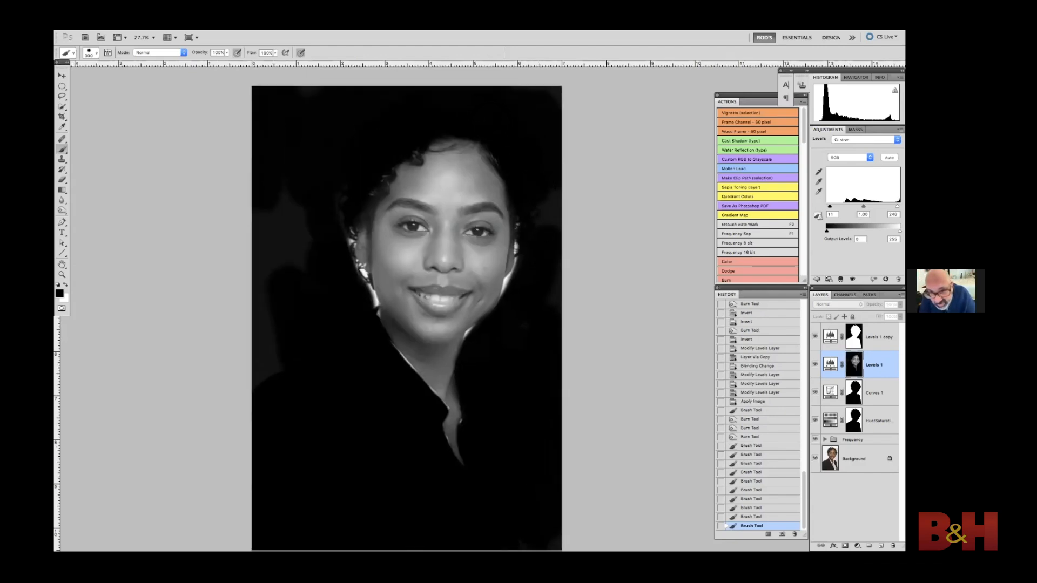
mouse_move(297, 237)
left_mouse_down()
mouse_move(288, 216)
mouse_move(257, 254)
mouse_move(266, 307)
left_mouse_up()
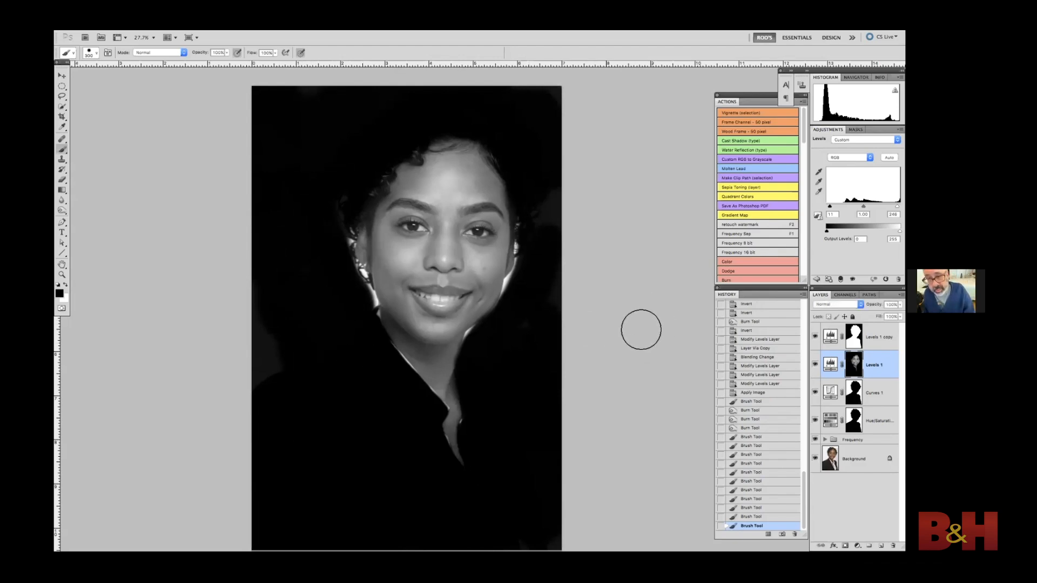
left_click(816, 361)
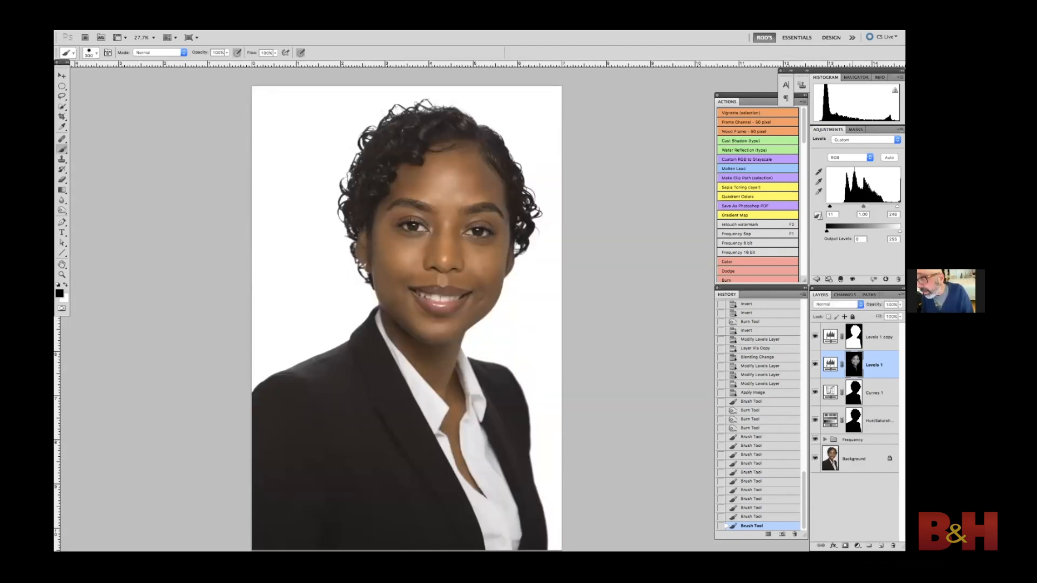
Step: Replace the Levels 1 copy layer's mask with a copy of the Levels 1 mask
left_click_drag(626, 320, 655, 330)
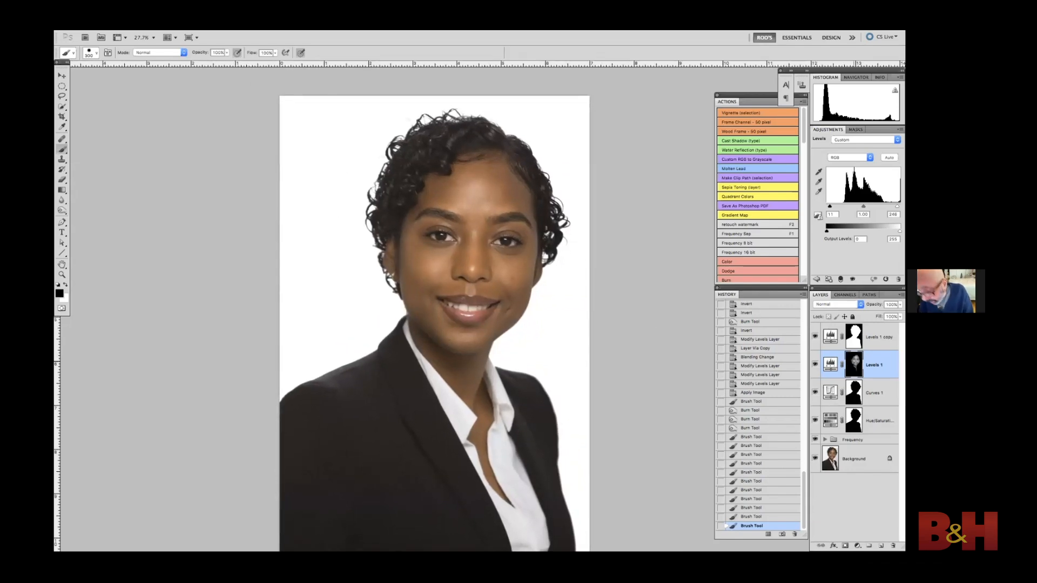
left_click_drag(854, 365, 854, 336)
key("Return")
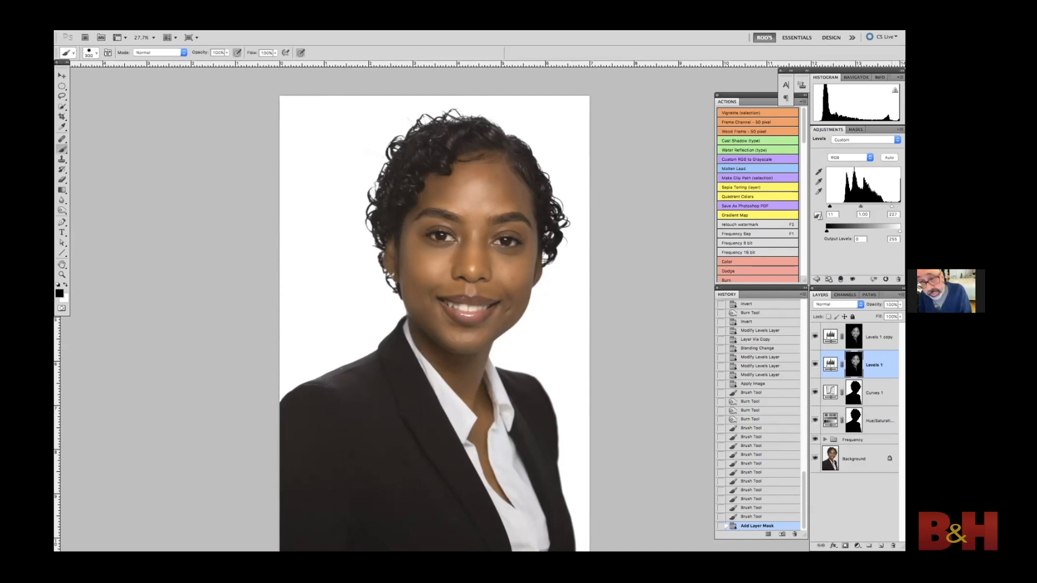
Step: Lower the white input level of the Levels 1 layer to brighten the skin, and check its mask
left_click_drag(890, 206, 886, 207)
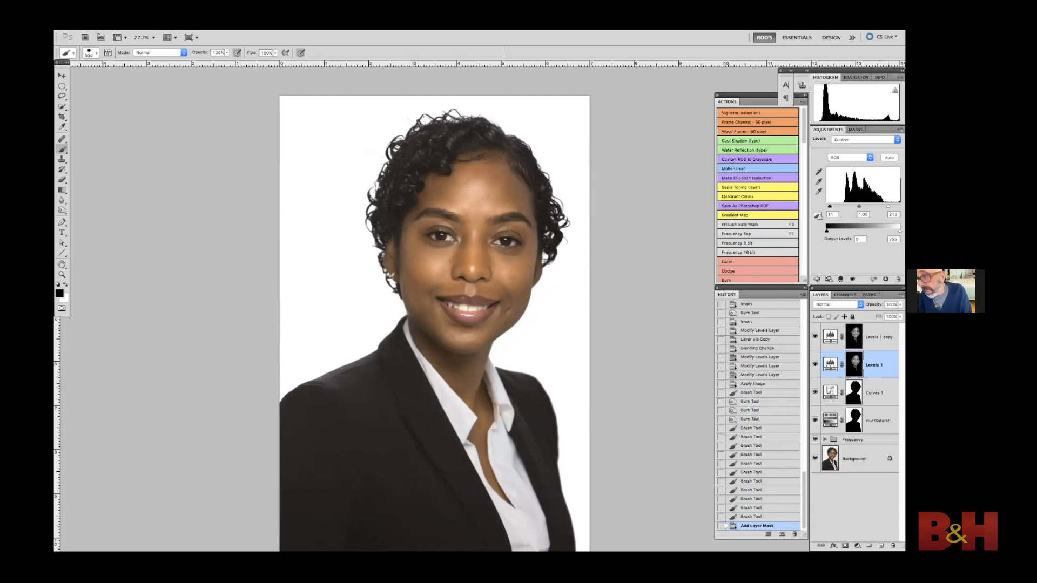
left_click_drag(891, 207, 893, 206)
key("alt+backslash")
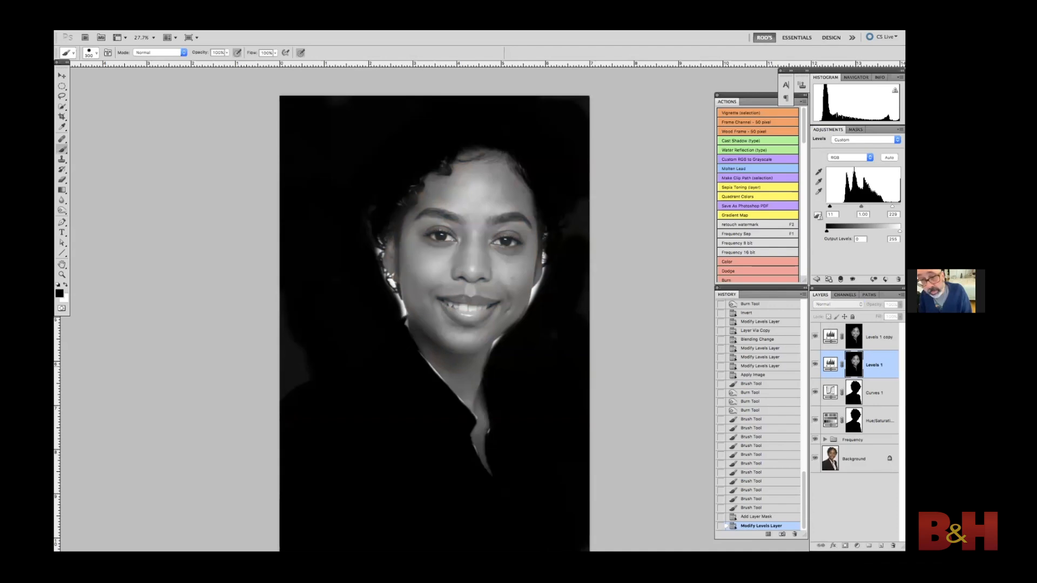
key("alt+backslash")
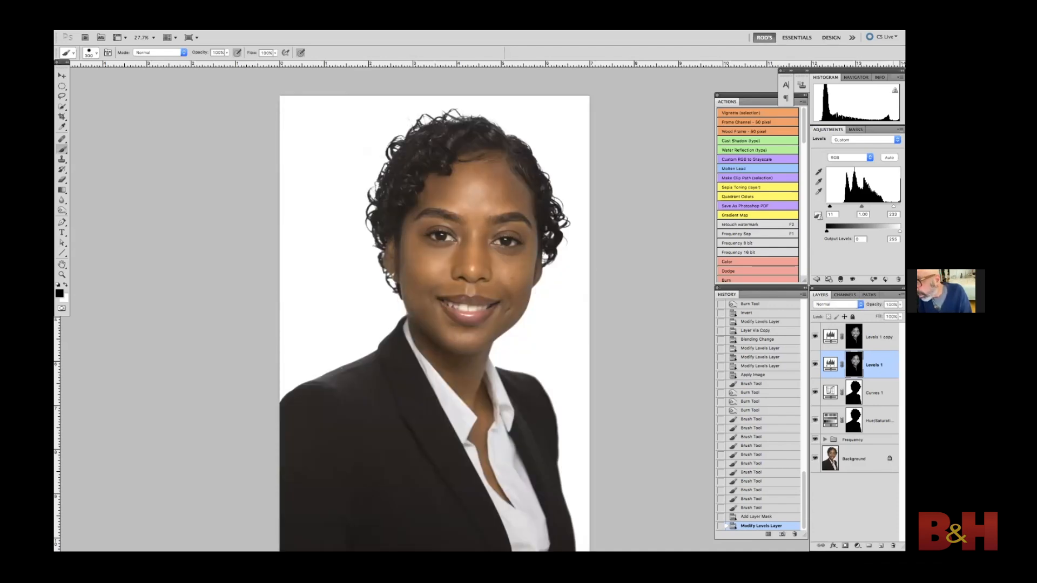
Step: Adjust the black input level of the Levels 1 copy layer and group it with the Levels 1 layer
left_click(878, 337)
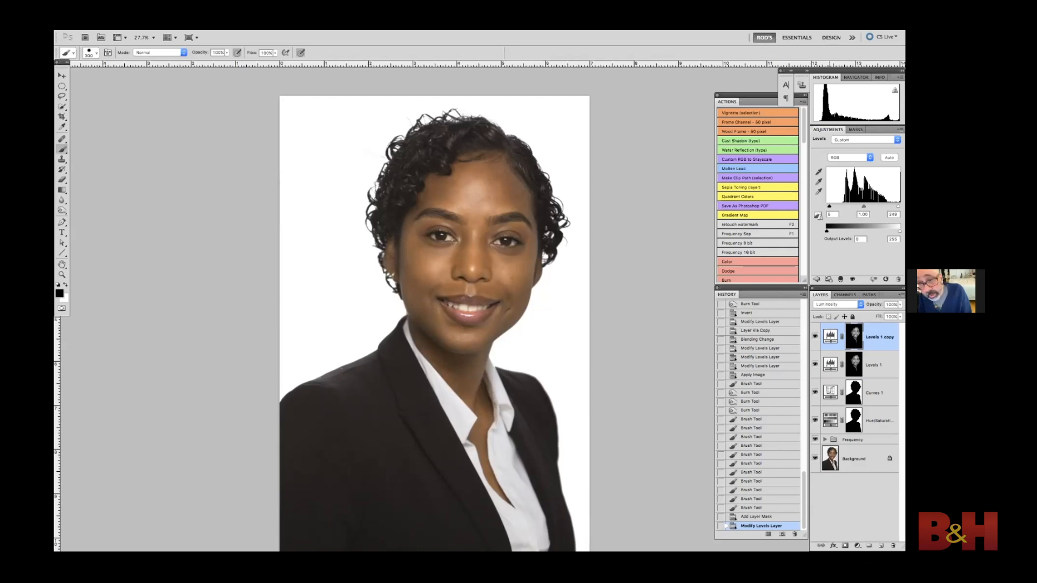
left_click_drag(826, 206, 829, 206)
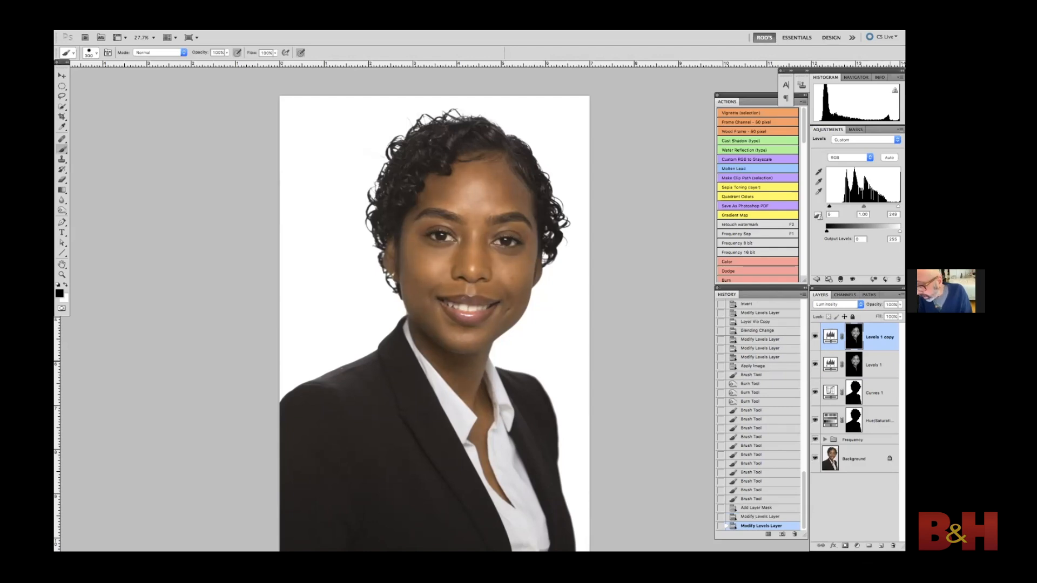
left_click(875, 365, "shift")
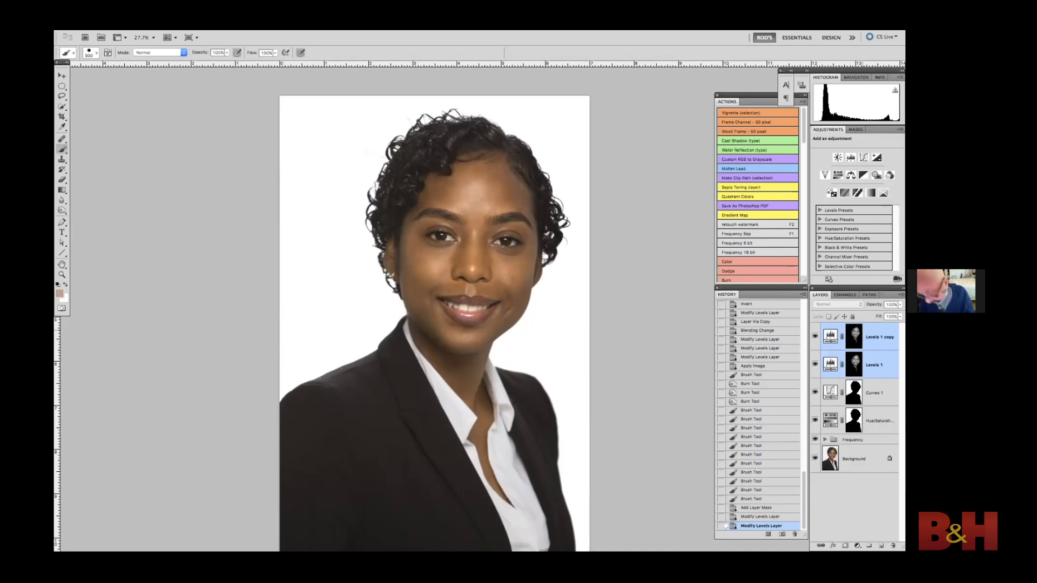
key("ctrl+g")
Step: Compare the portrait with and without the grouped Levels adjustments by toggling the group's visibility
left_click(816, 328)
left_click(815, 327)
left_click(816, 329)
left_click(817, 329)
left_click(816, 328)
left_click(815, 328)
left_click(816, 328)
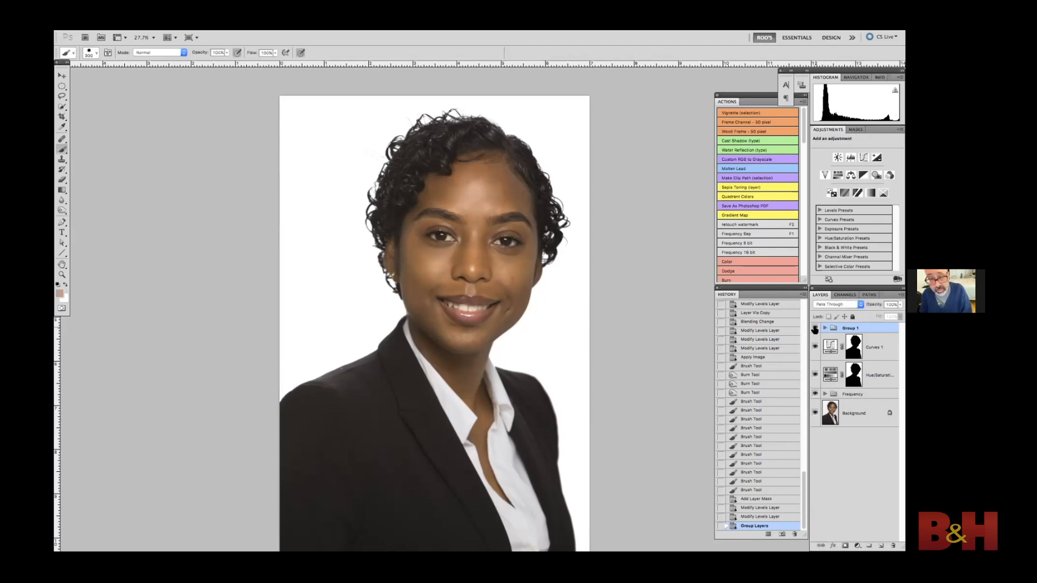
left_click(815, 328)
left_click(816, 328)
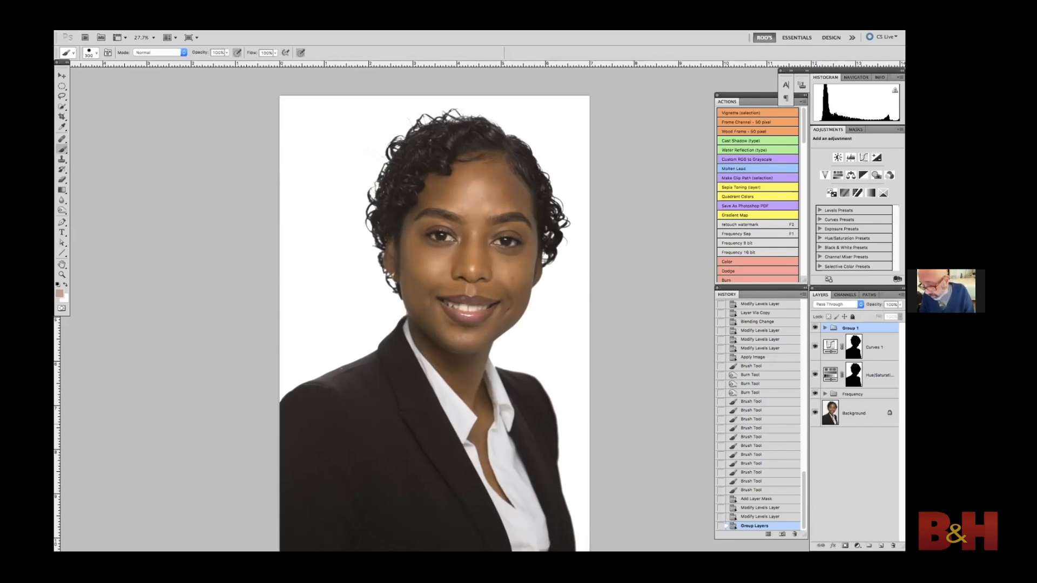
Step: Compare the original Background layer alone with the fully retouched portrait
left_click(815, 413)
left_click(815, 413)
left_click(815, 414, "alt")
left_click(815, 414, "alt")
left_click(814, 414, "alt")
left_click(815, 414, "alt")
left_click(814, 414, "alt")
left_click(815, 414, "alt")
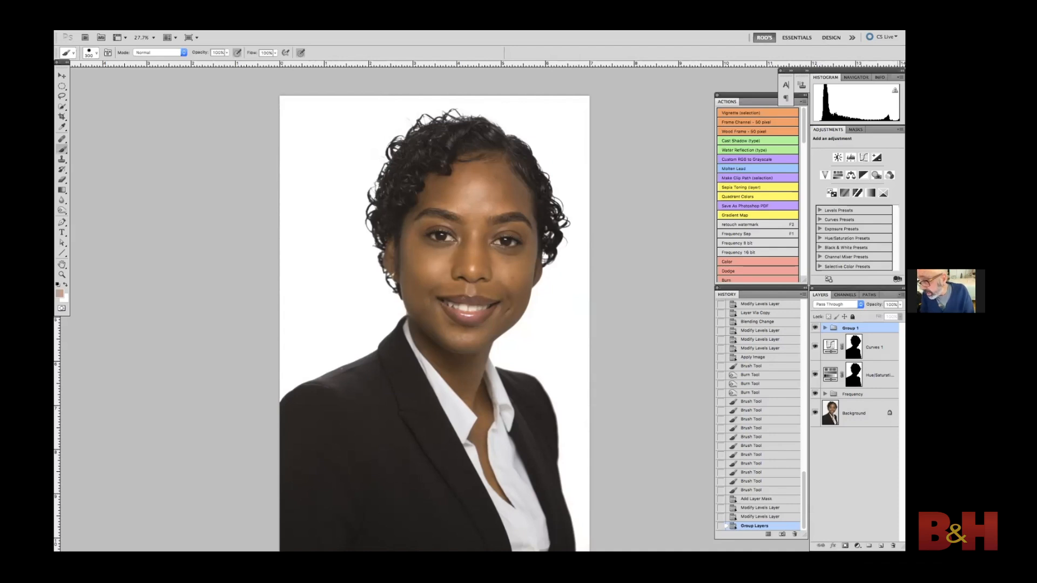
Step: Stamp all visible layers into a new merged layer at the top of the stack, keeping the originals
left_click(901, 295)
left_click(649, 261)
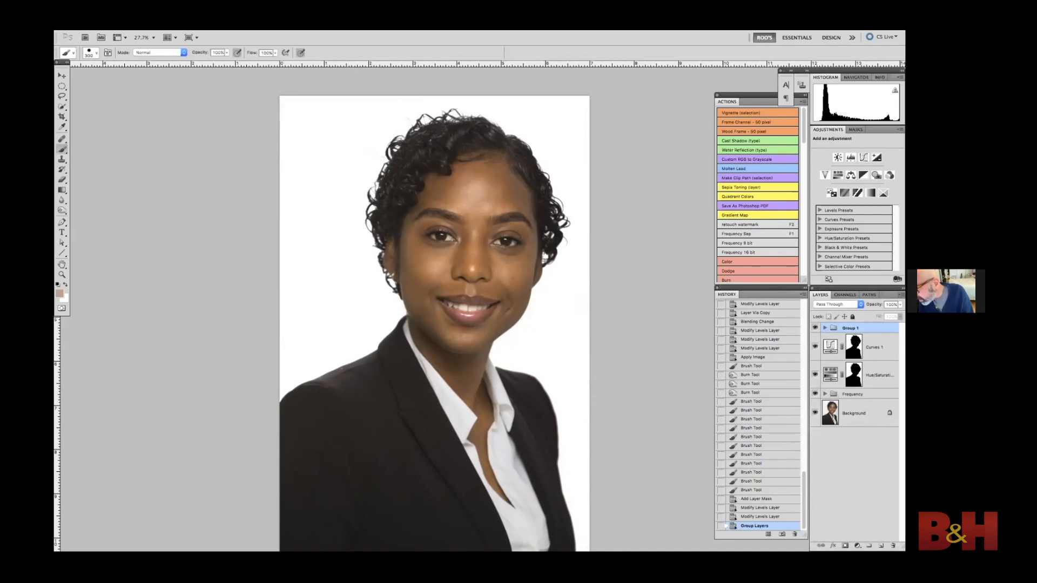
left_click(902, 294)
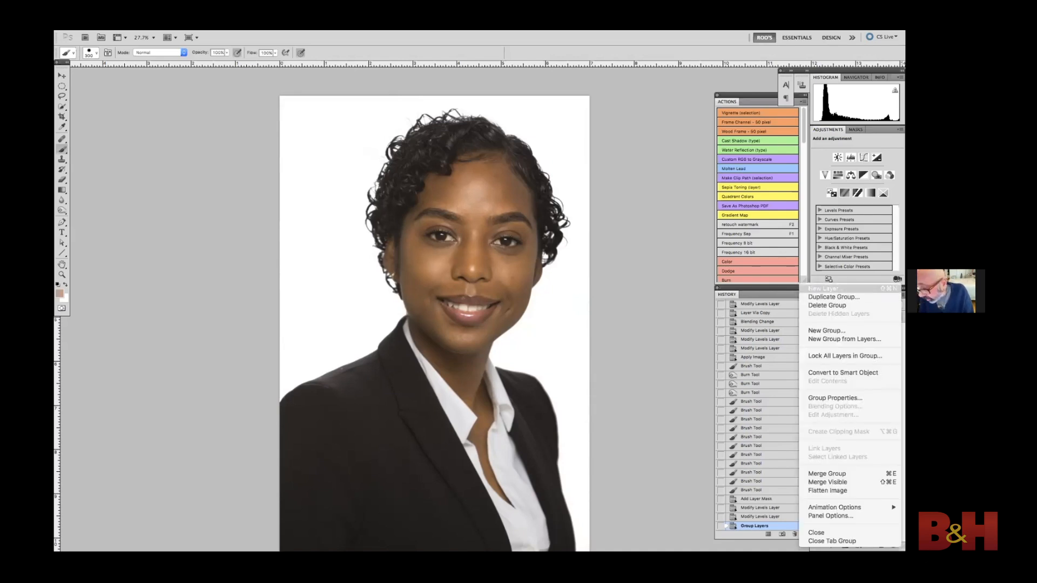
left_click(816, 483)
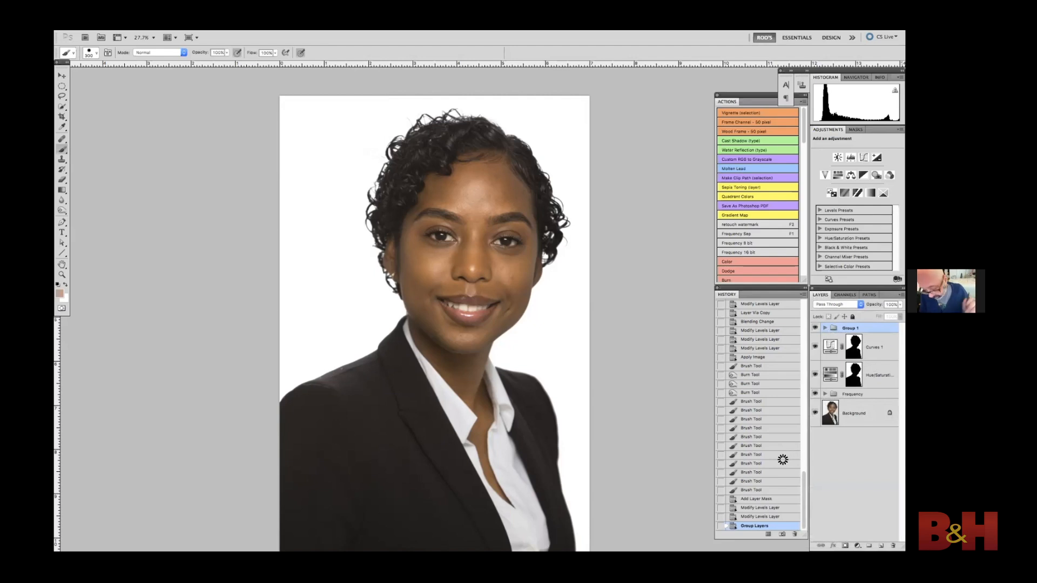
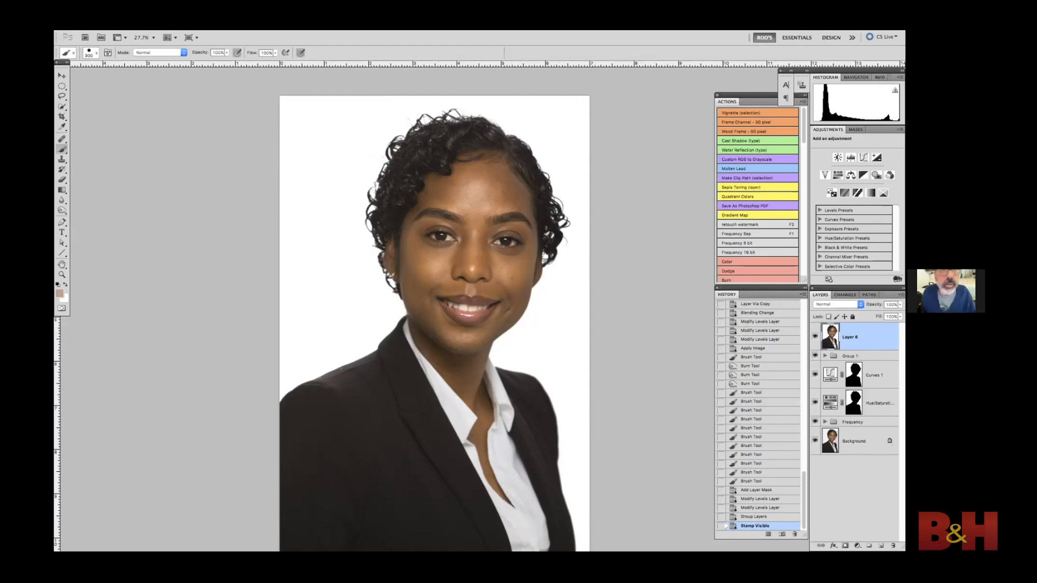
Step: Sharpen the merged layer with Unsharp Mask at Amount 500%, Radius 1.0 pixels and Threshold 0, previewing the eye
left_click(236, 26)
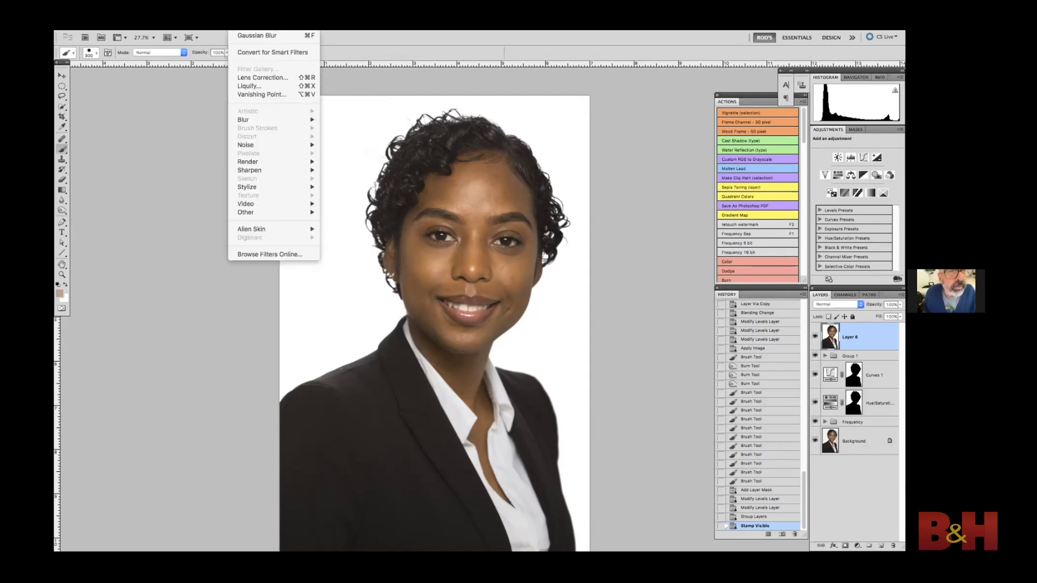
mouse_move(257, 173)
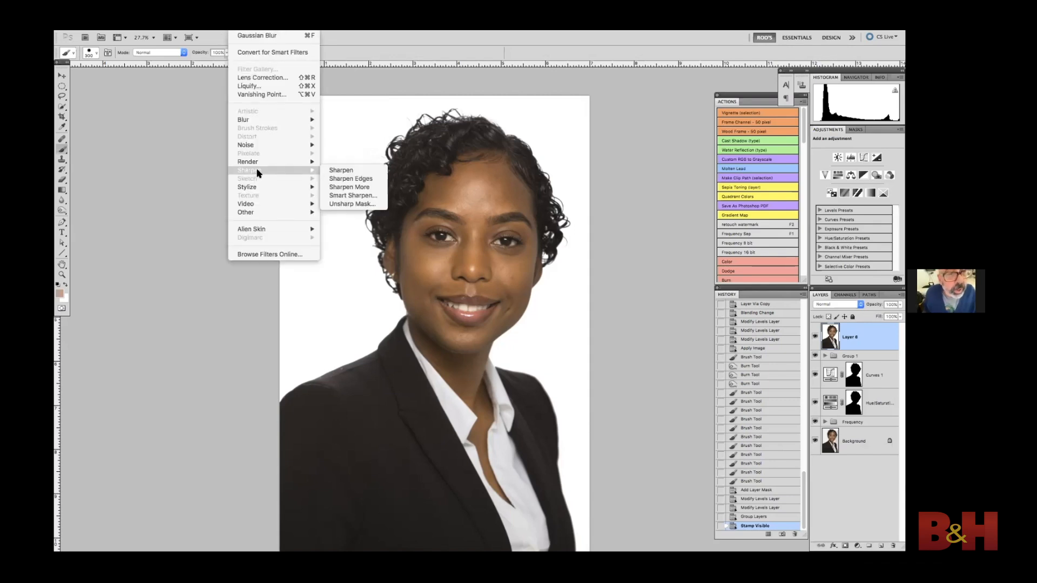
left_click(341, 196)
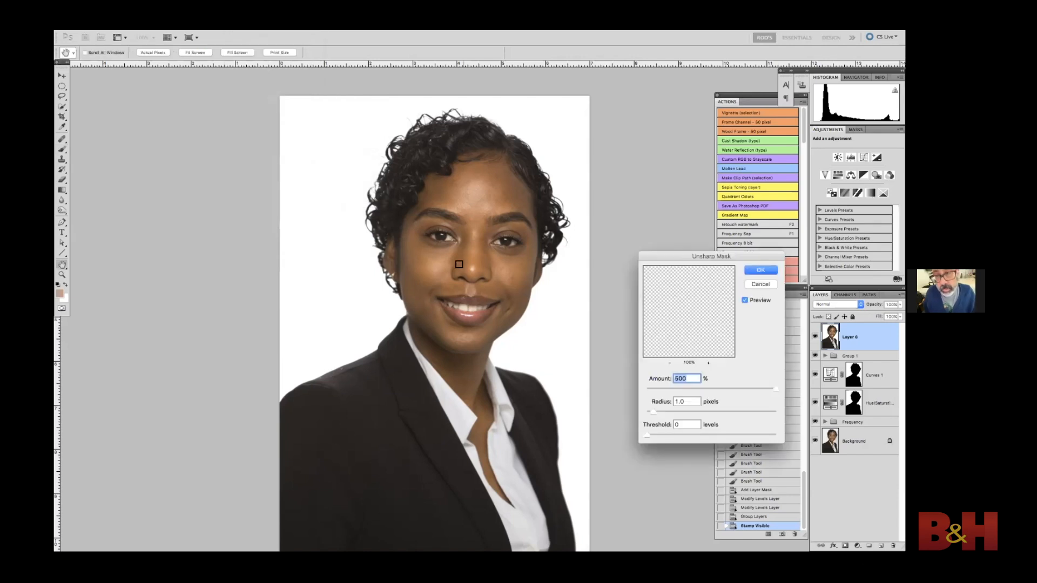
left_click(441, 240)
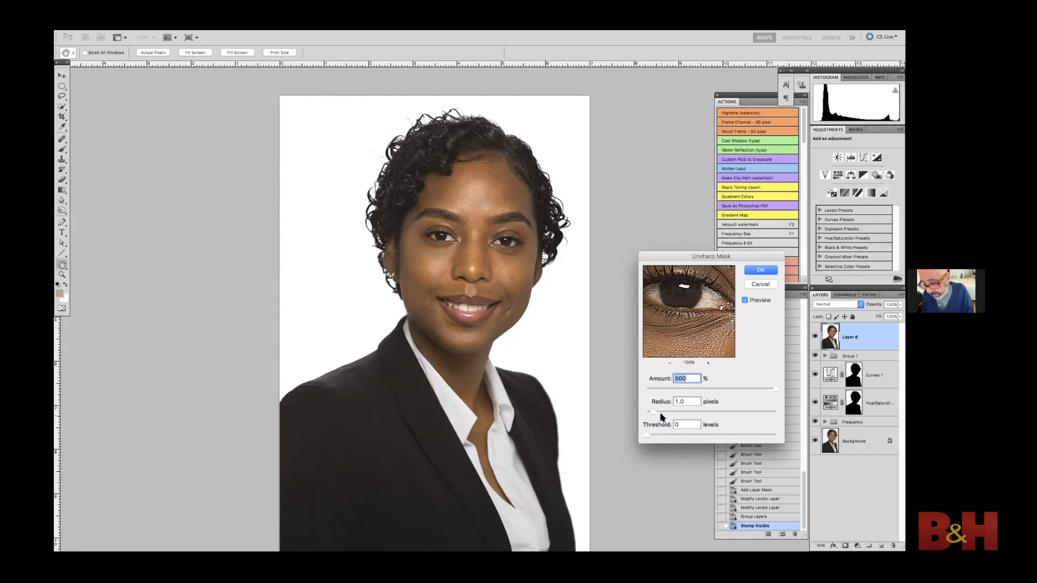
left_click(756, 271)
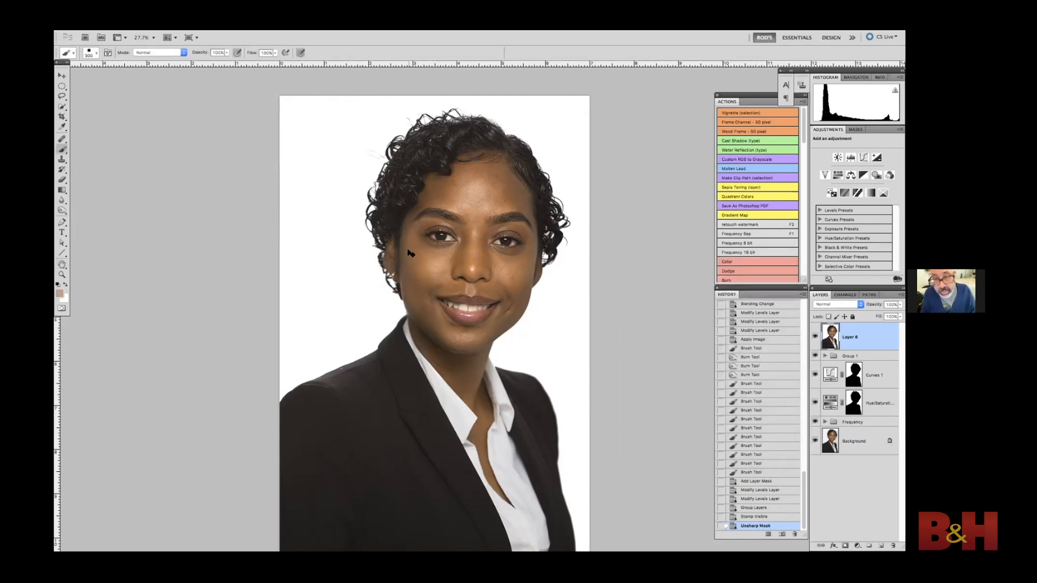
Step: Examine the sharpening on the mouth, eyes and skin at increasing magnification, down to individual pixels at 3200%
key("super+plus")
key("super+plus")
key("super+plus")
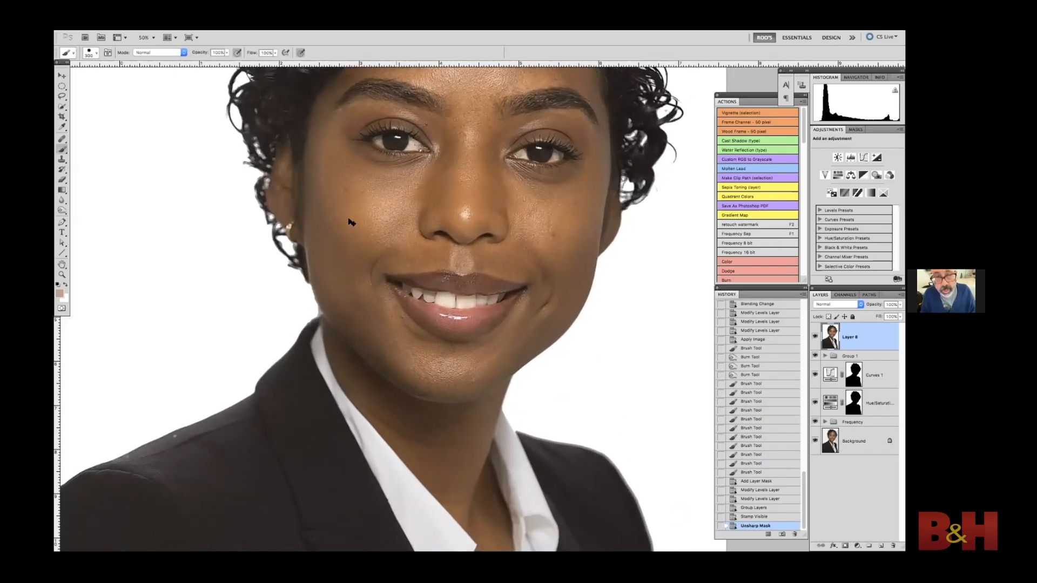
scroll(367, 189, "down", 2)
key("super+plus")
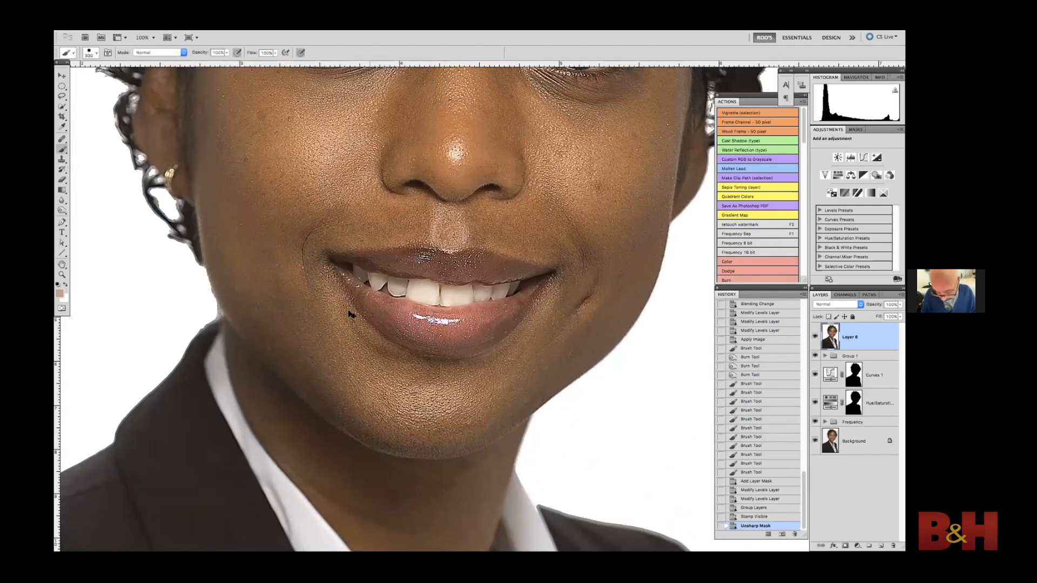
scroll(352, 315, "up", 4)
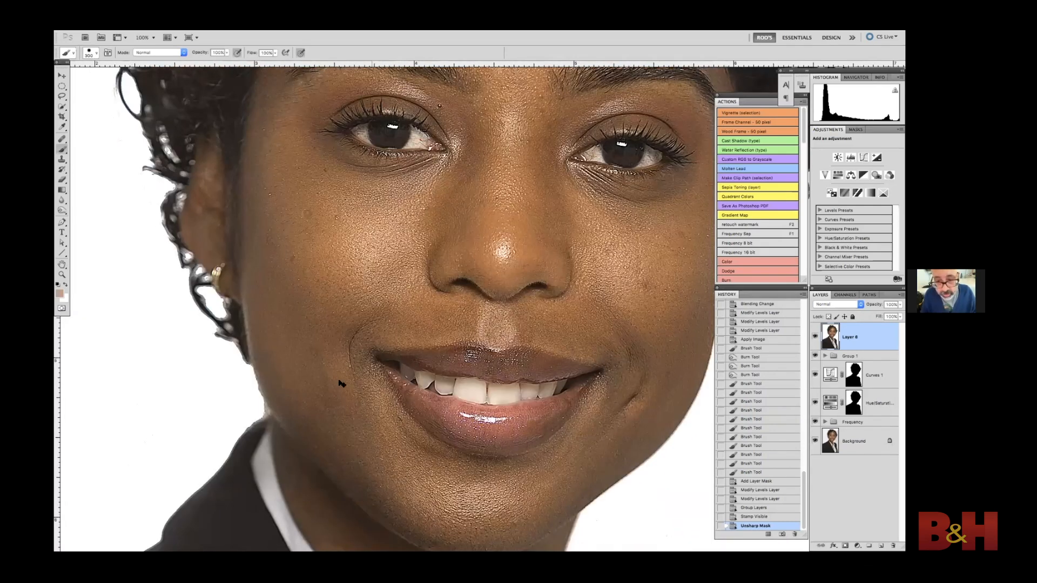
scroll(342, 383, "up", 3)
key("super+plus")
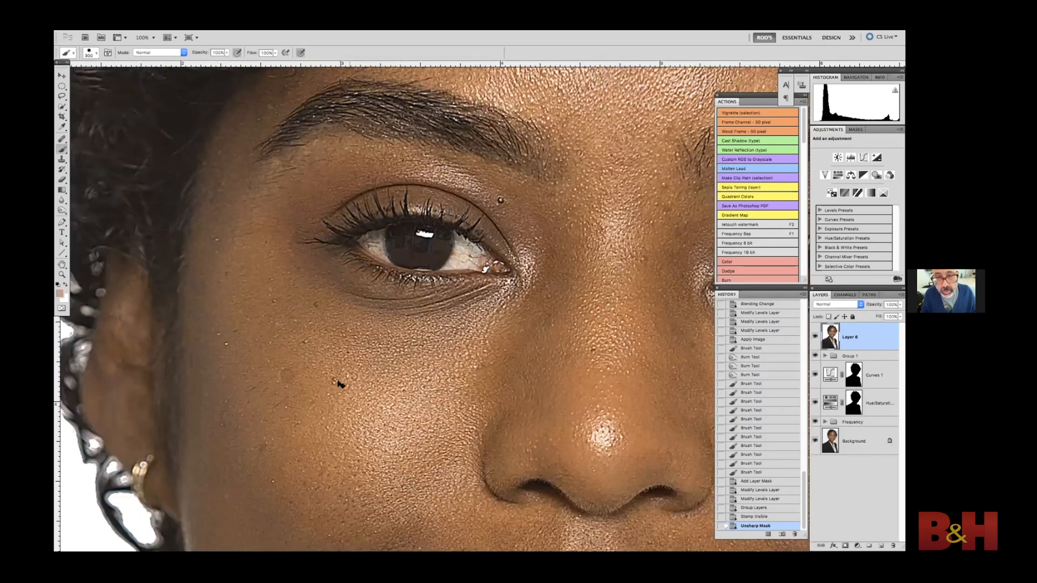
key("super+plus")
key("super+plus")
key("super+plus")
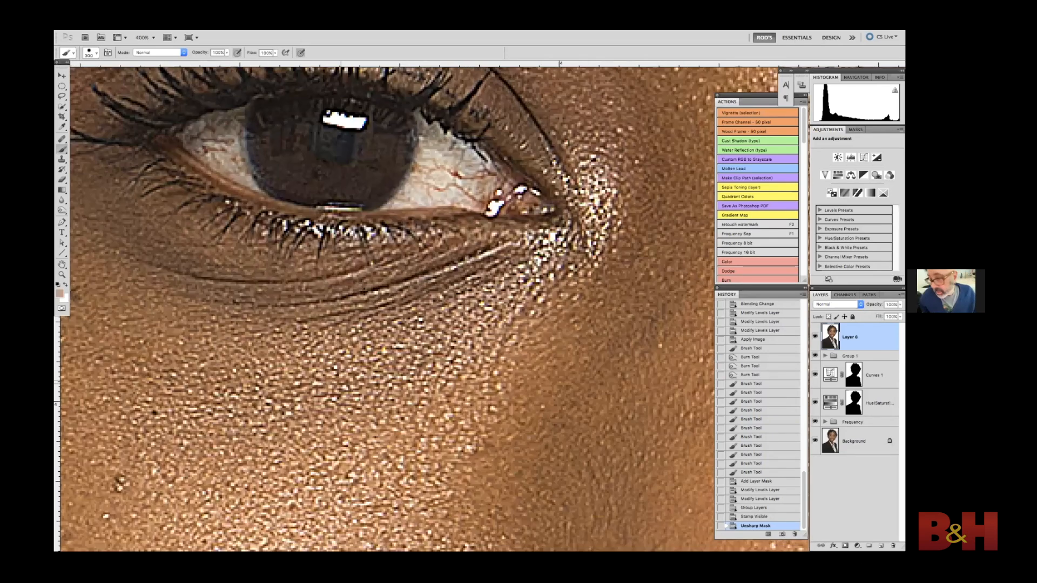
scroll(220, 136, "down", 2)
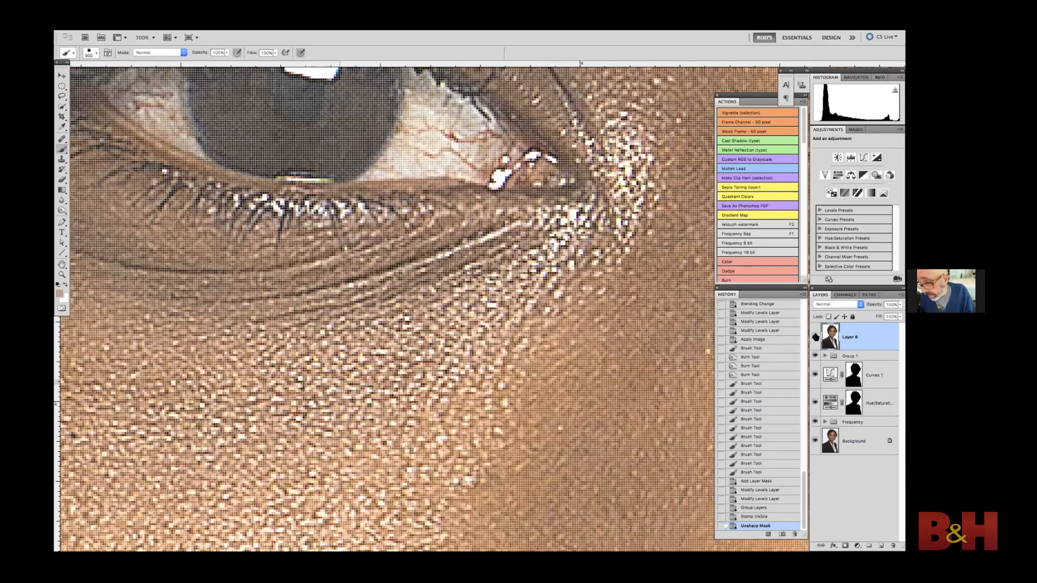
key("super+plus")
key("super+plus")
key("super+plus")
key("super+plus")
key("super+plus")
key("super+plus")
key("super+plus")
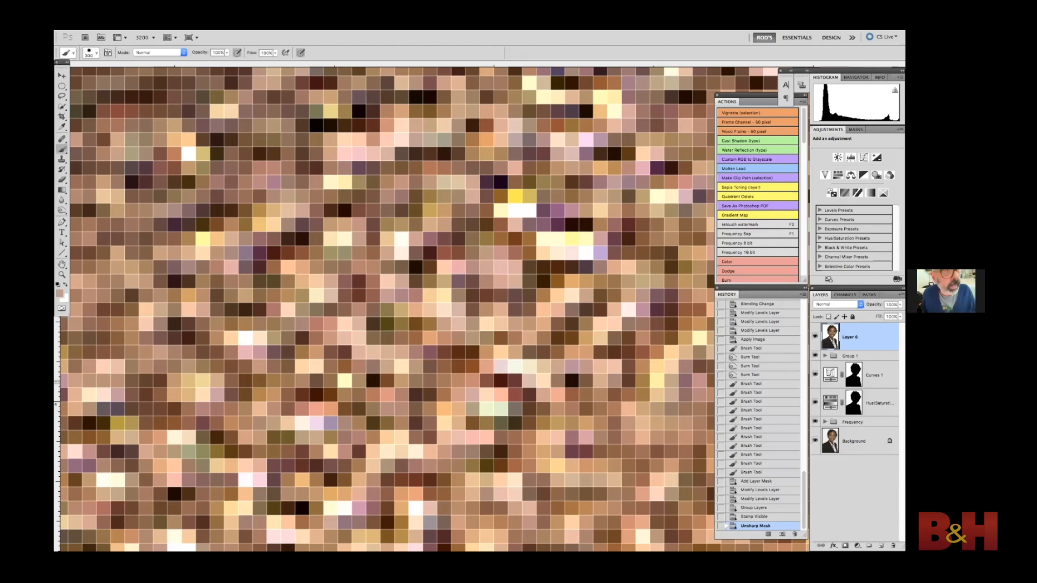
Step: Fade the Unsharp Mask to Luminosity mode at 100% opacity, comparing it with Normal mode on the magnified skin pixels
left_click(146, 26)
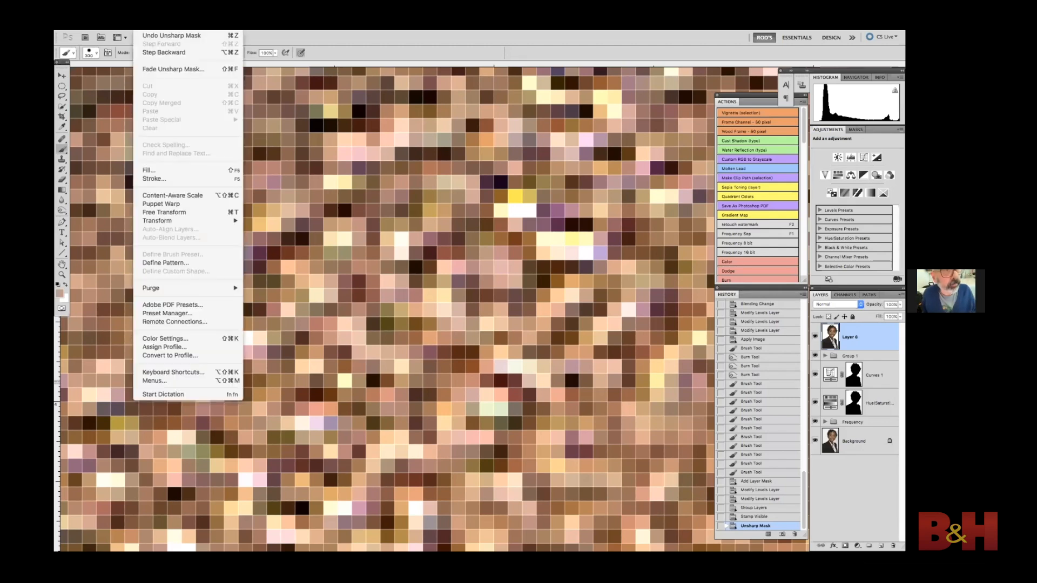
left_click(151, 70)
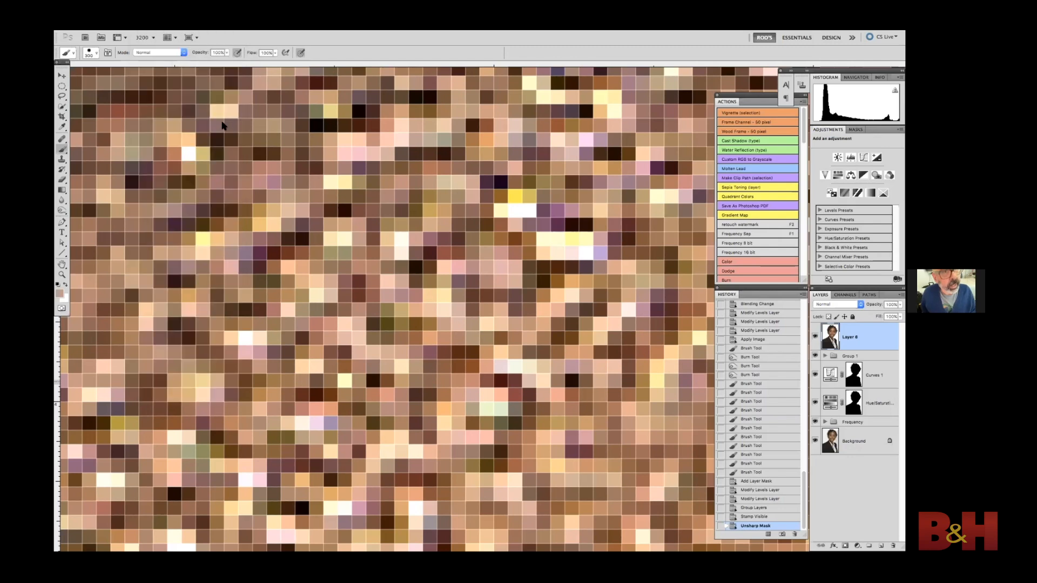
left_click_drag(224, 101, 254, 105)
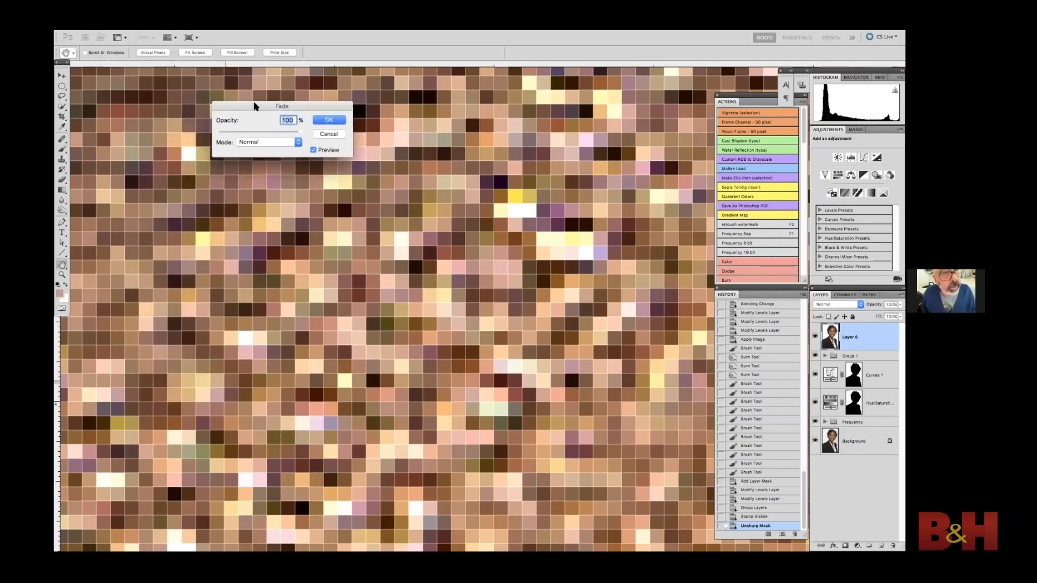
left_click(253, 142)
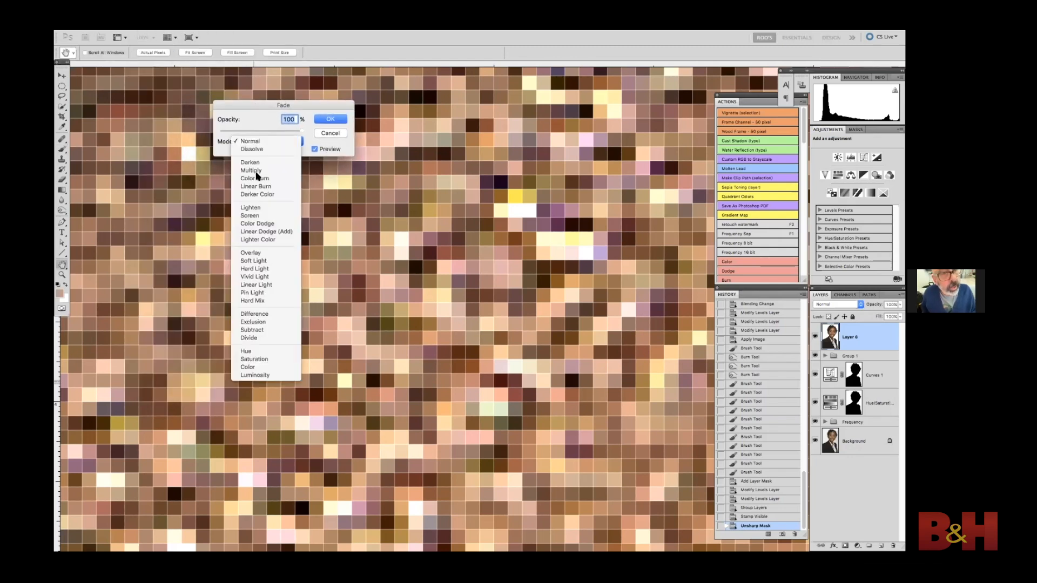
left_click(264, 376)
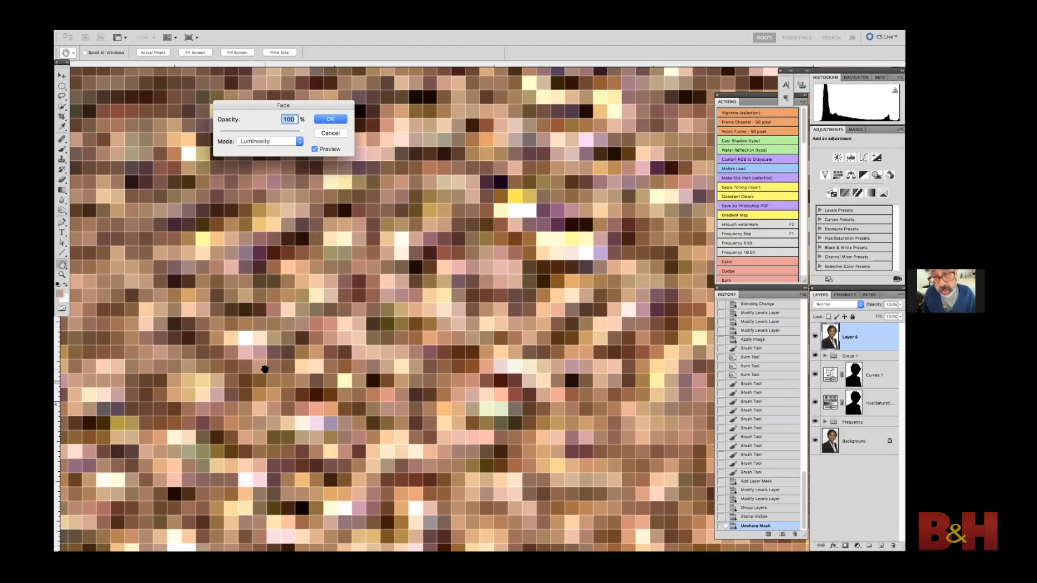
left_click(248, 142)
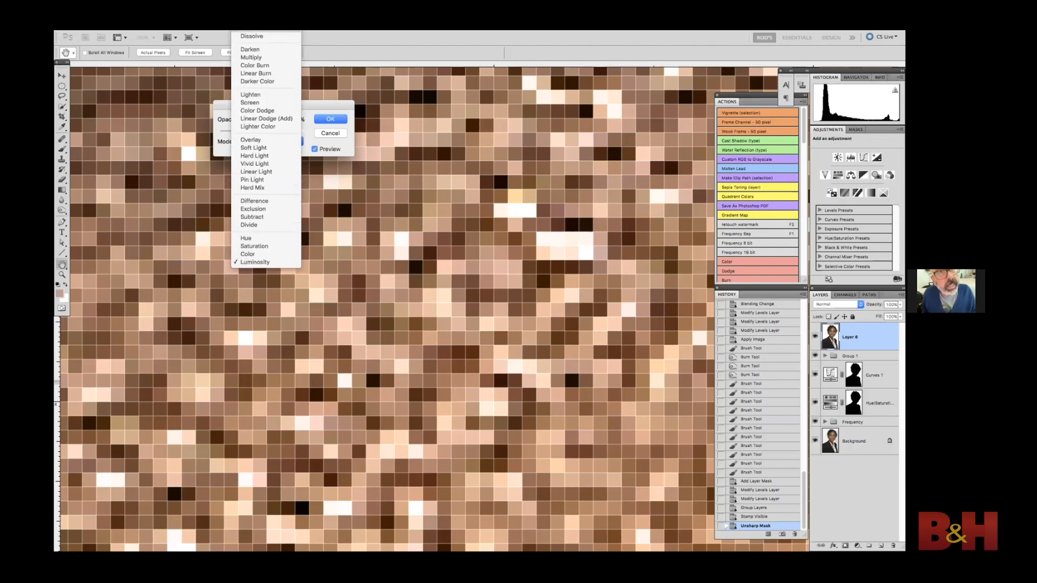
left_click(251, 34)
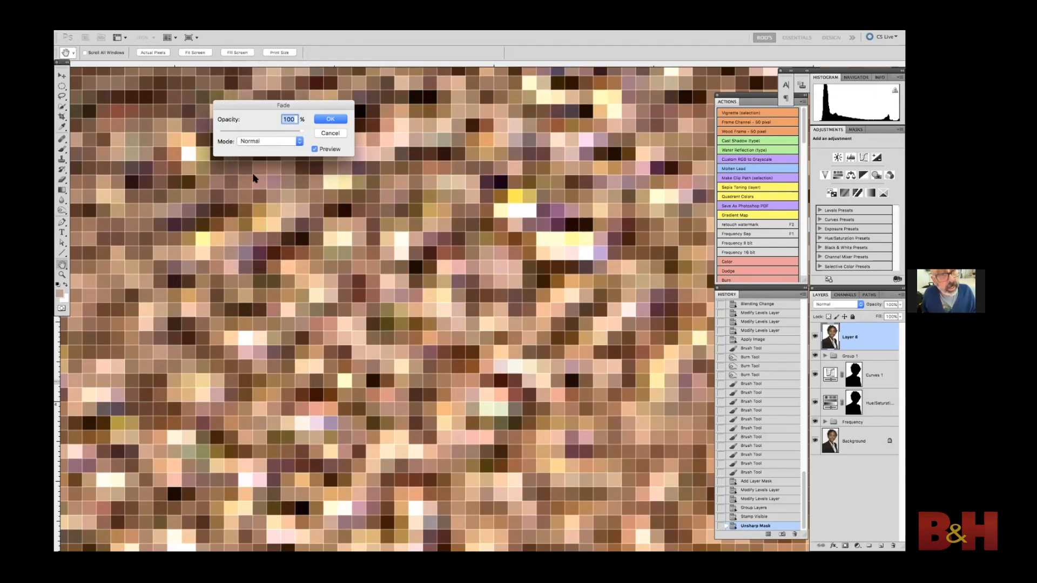
left_click(254, 141)
left_click(257, 377)
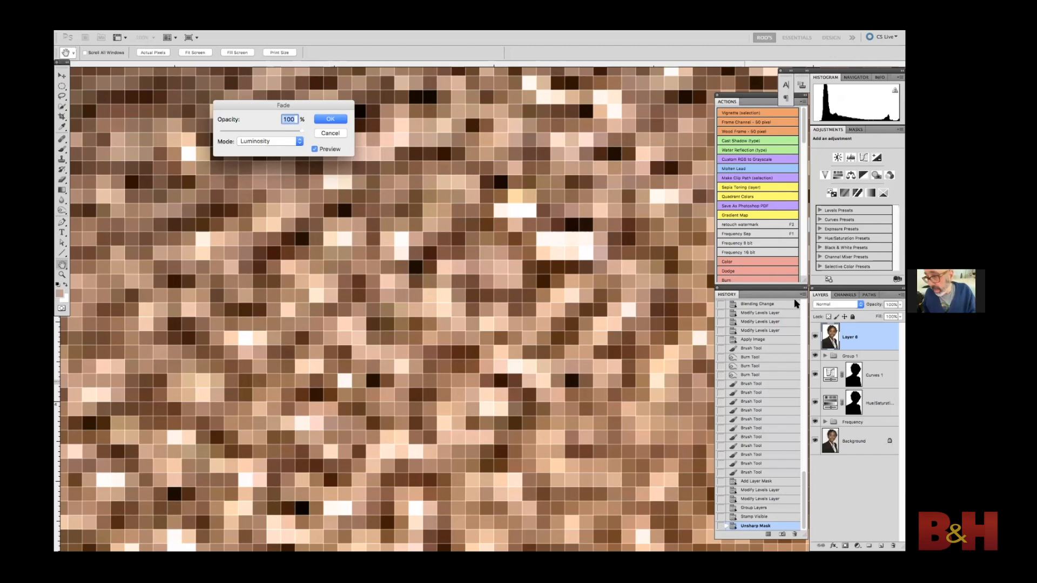
left_click(327, 119)
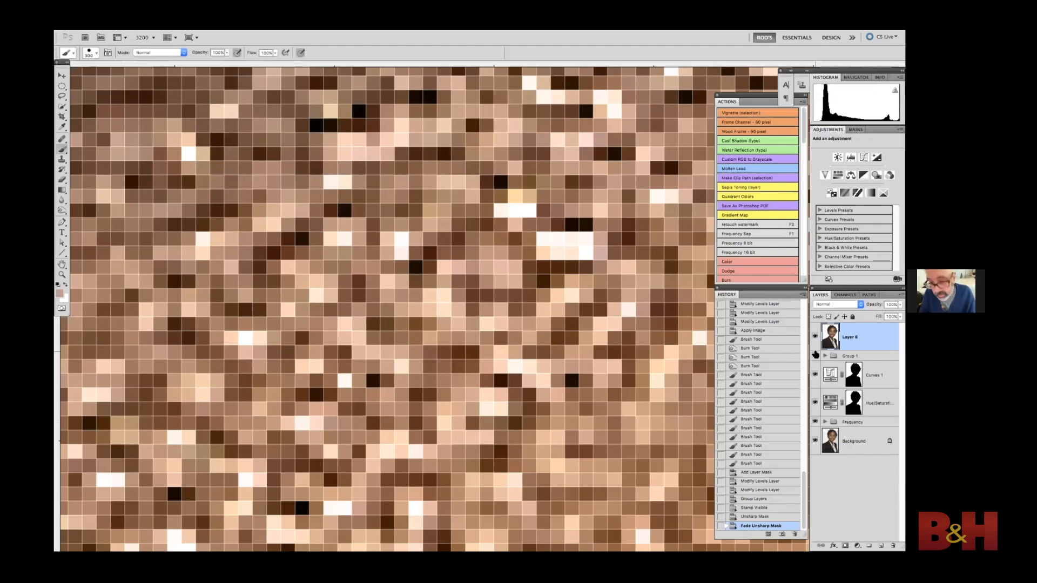
Step: Duplicate the sharpened layer and set the copy's blend mode to Darken
key("ctrl+0")
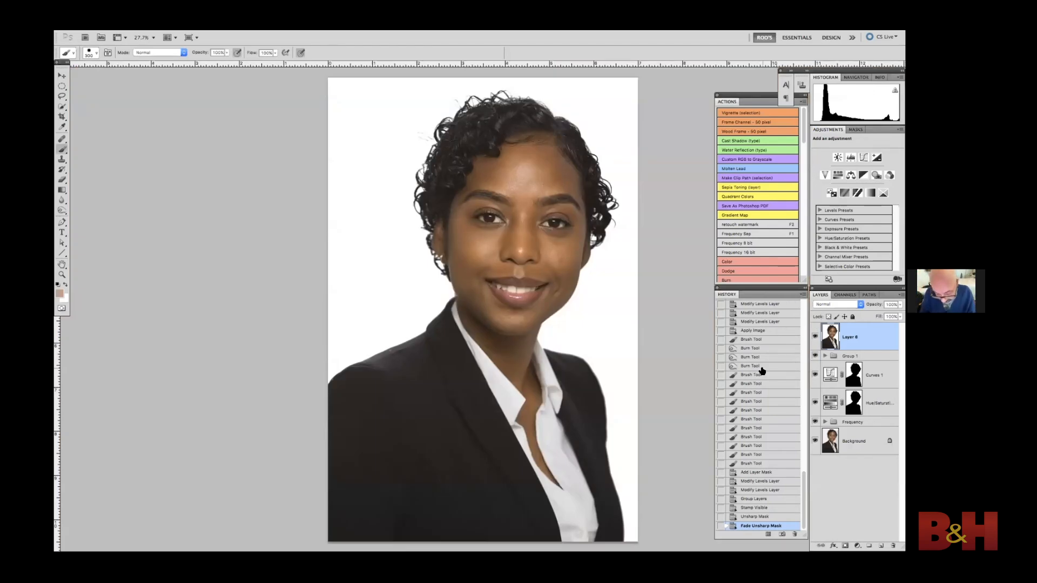
key("ctrl+j")
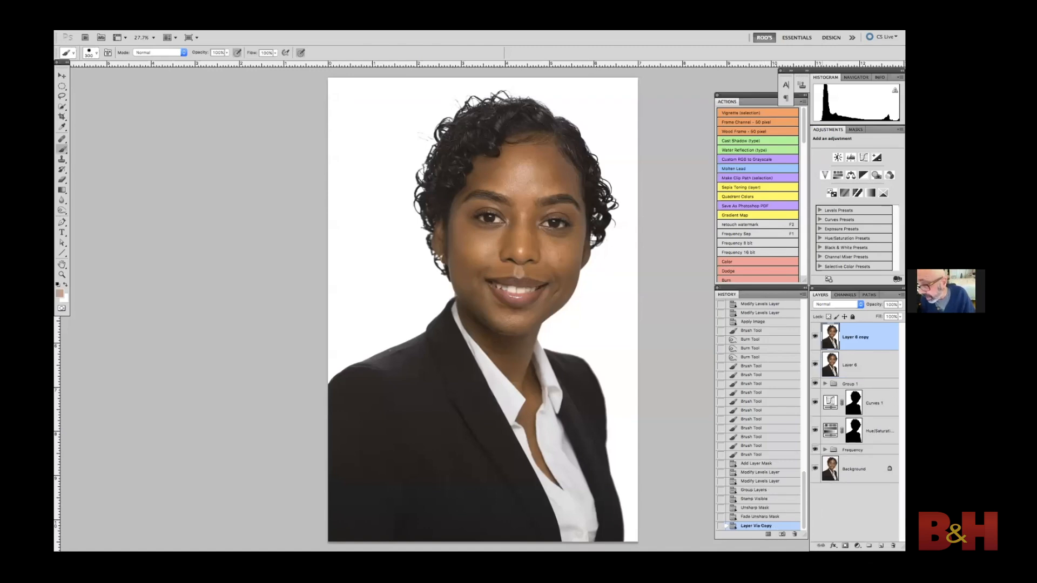
left_click(838, 304)
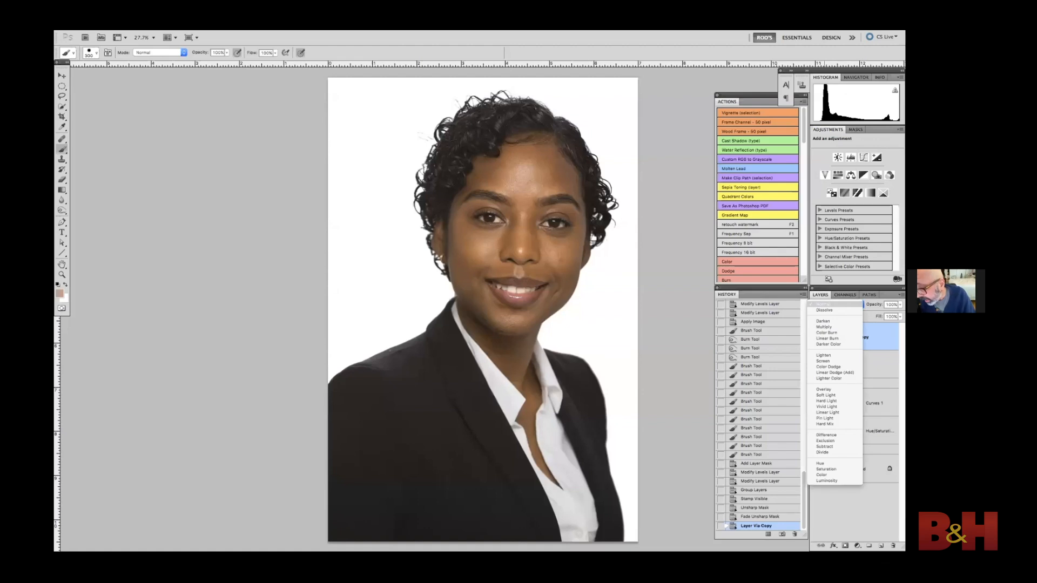
left_click(819, 321)
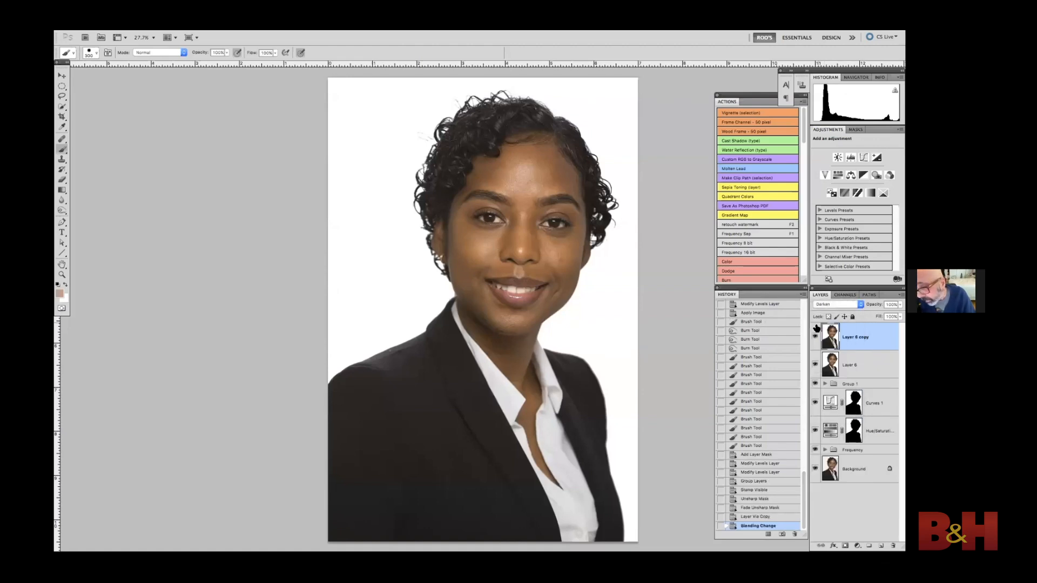
Step: Set the lower sharpened layer's blend mode to Lighten and its fill to 50%
left_click(818, 361)
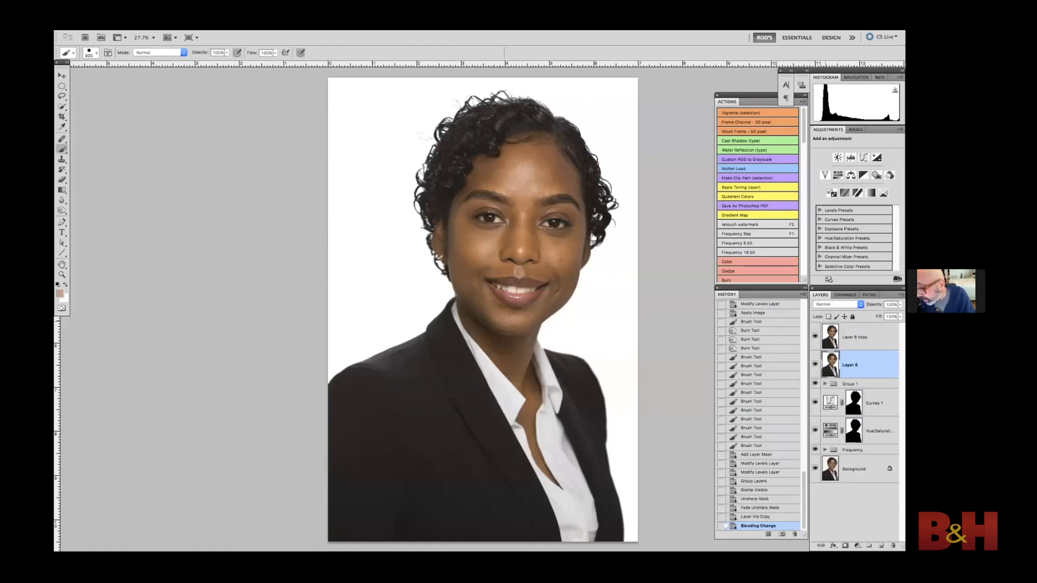
left_click(838, 305)
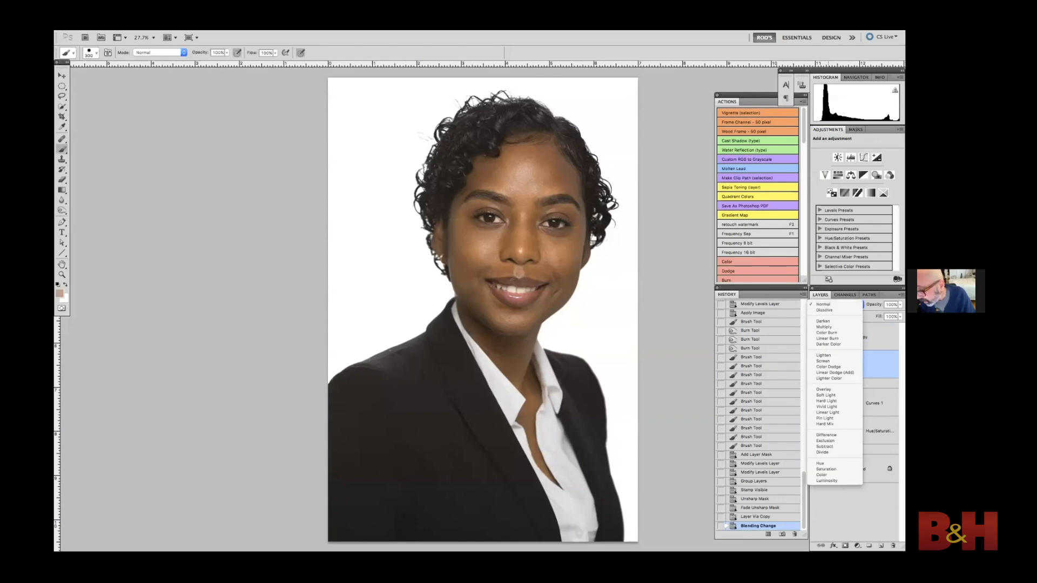
left_click(820, 356)
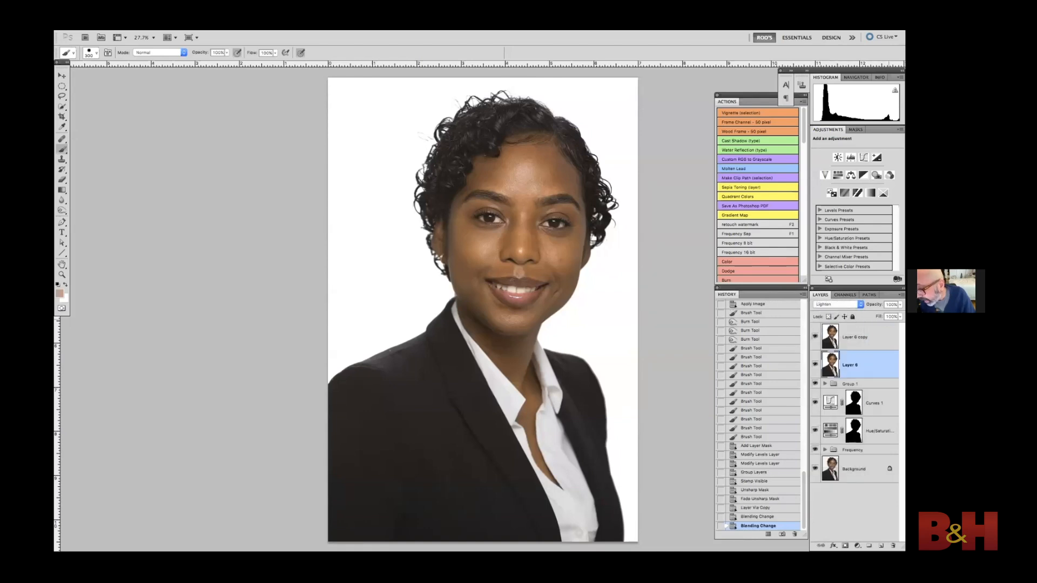
left_click(891, 317)
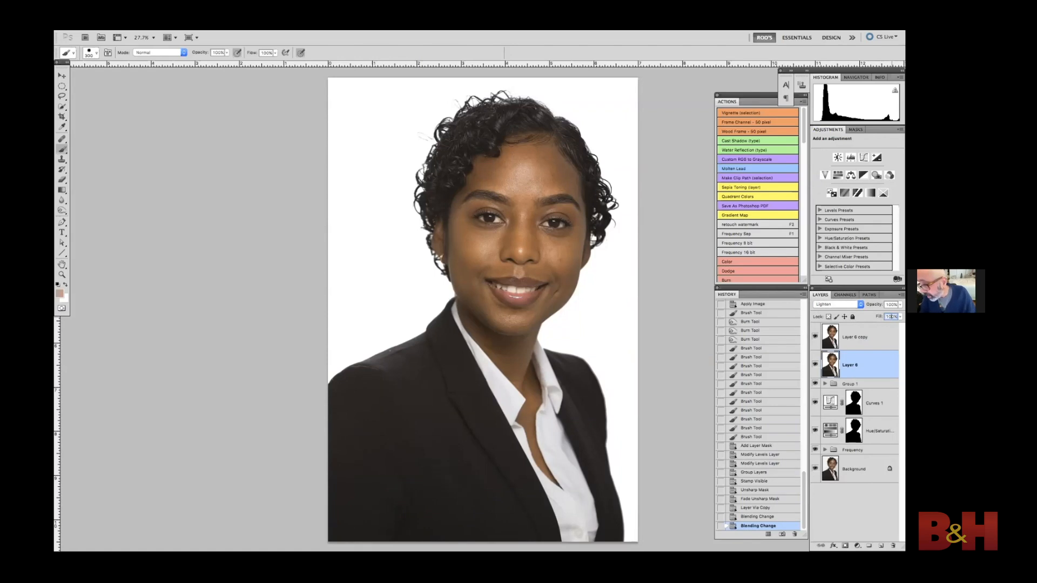
type("50")
key("Return")
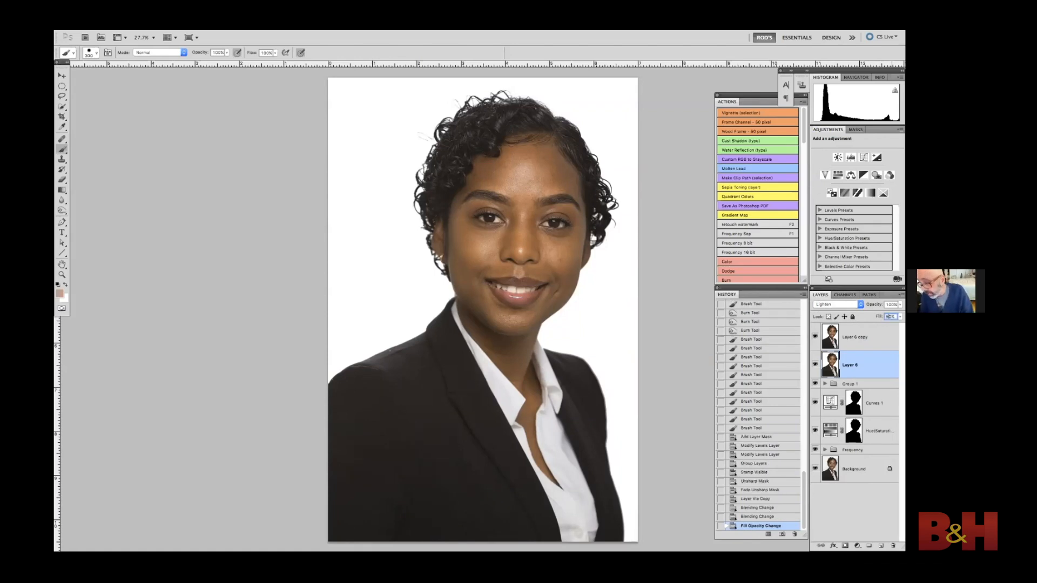
Step: Group the two sharpened layers and compare the enlarged face with the group hidden and shown
left_click(864, 337, "shift")
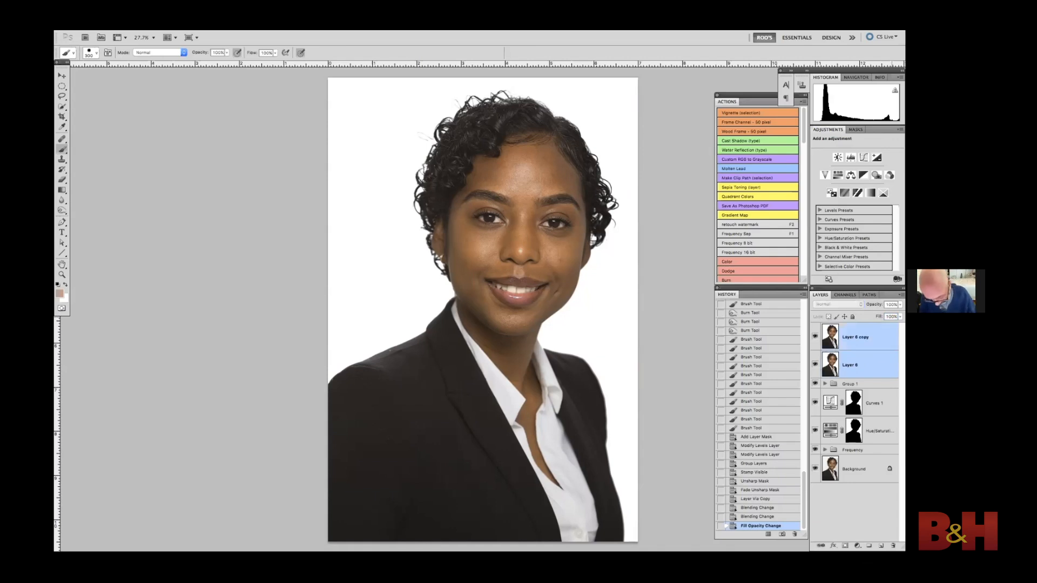
key("super+g")
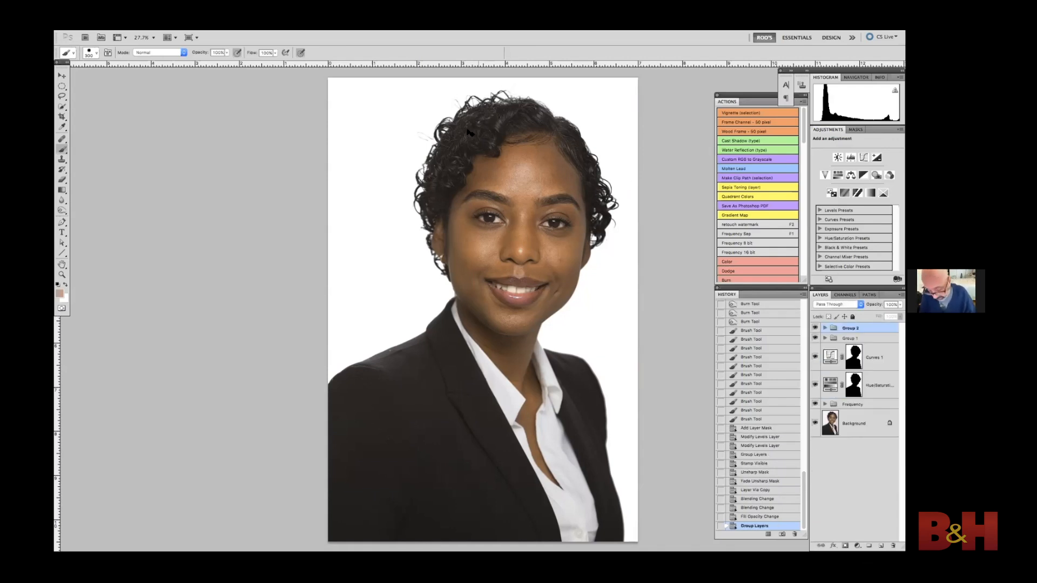
scroll(488, 247, "up", 2)
left_click_drag(487, 248, 490, 257)
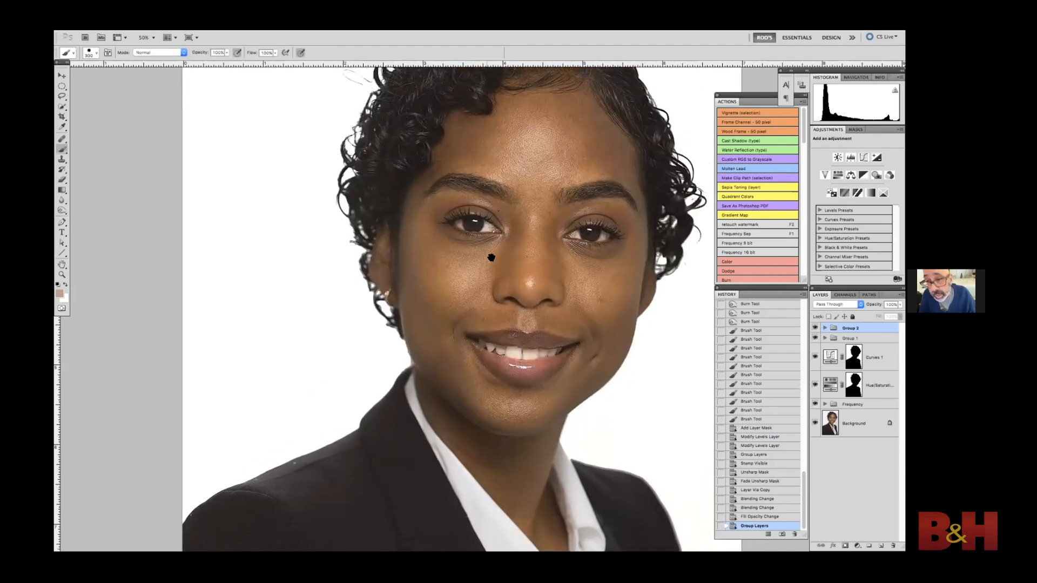
left_click(816, 328)
left_click(815, 328)
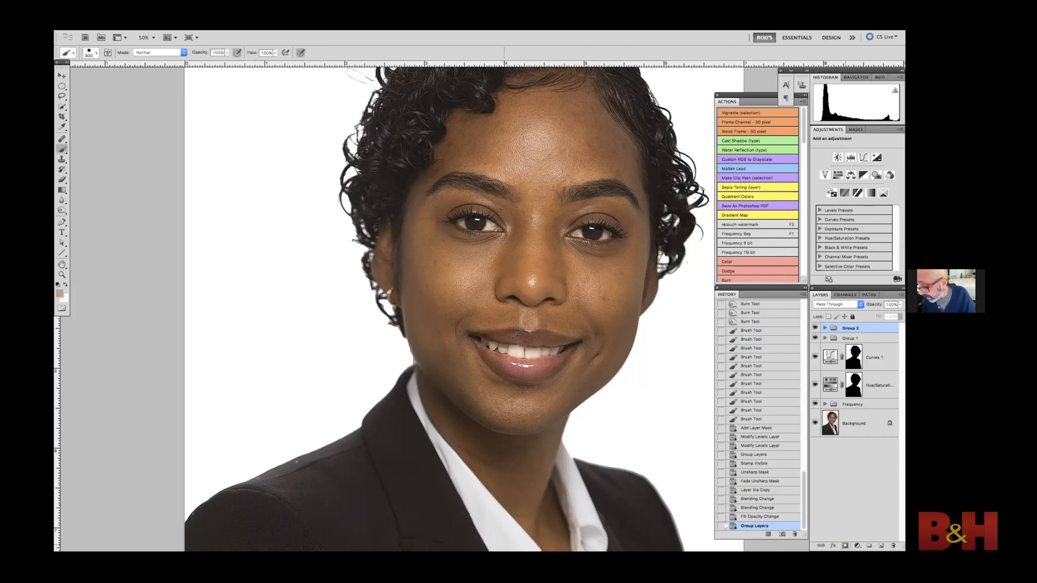
Step: Add a layer mask to the sharpening group and invert it to black
left_click(845, 546)
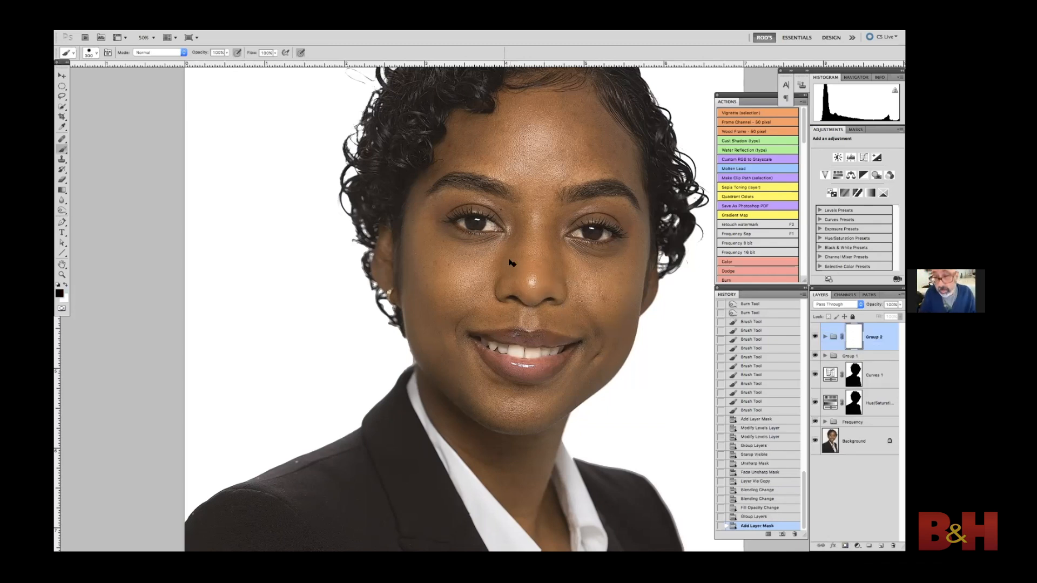
key("ctrl+i")
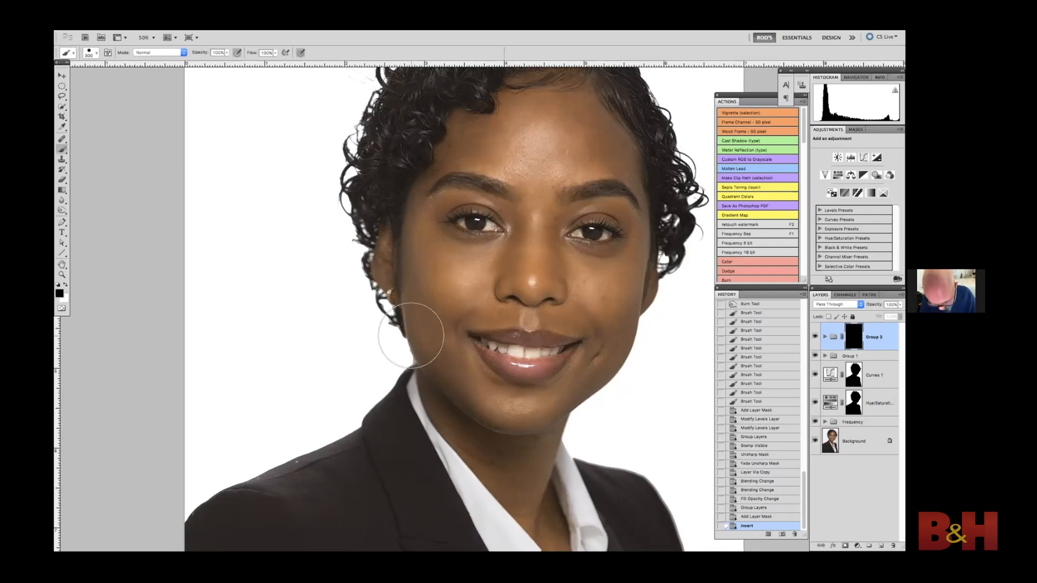
Step: Paint white on the group's mask over both eyes and the mouth, using a slightly smaller brush for the mouth
scroll(459, 286, "up", 3)
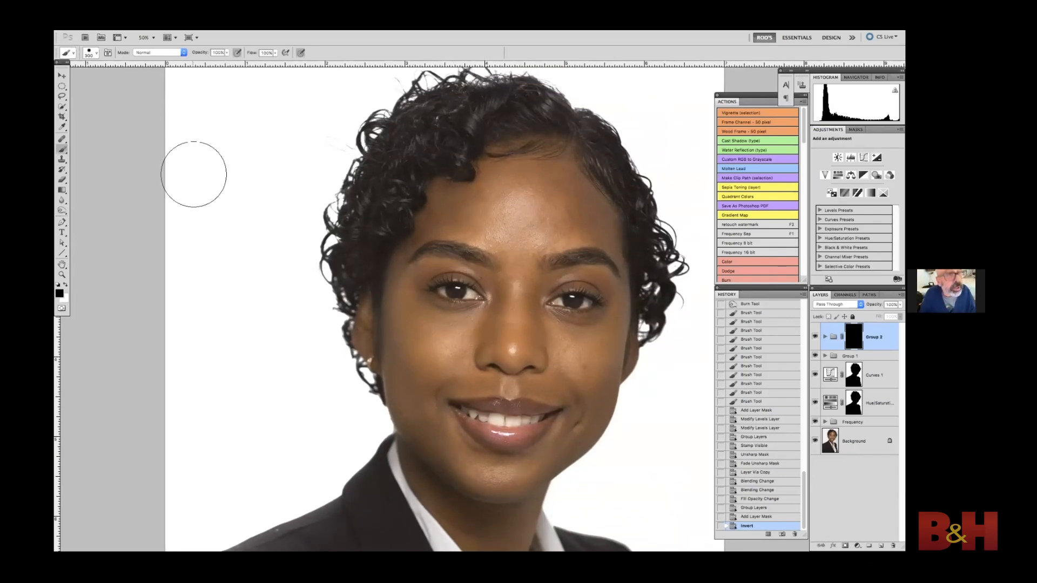
key("x")
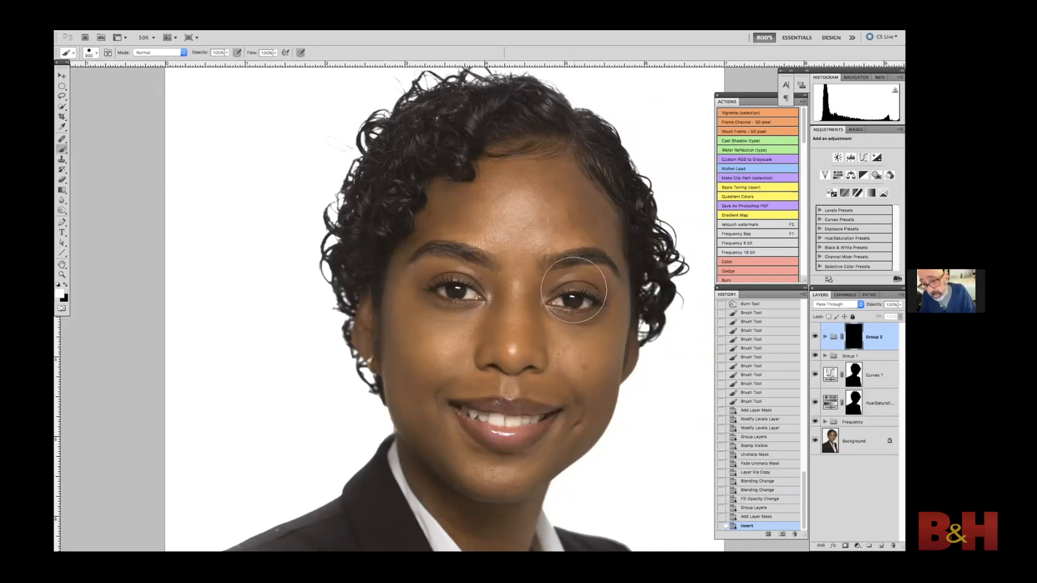
left_click(575, 300)
left_click(456, 295)
key("bracketleft")
left_click(530, 422)
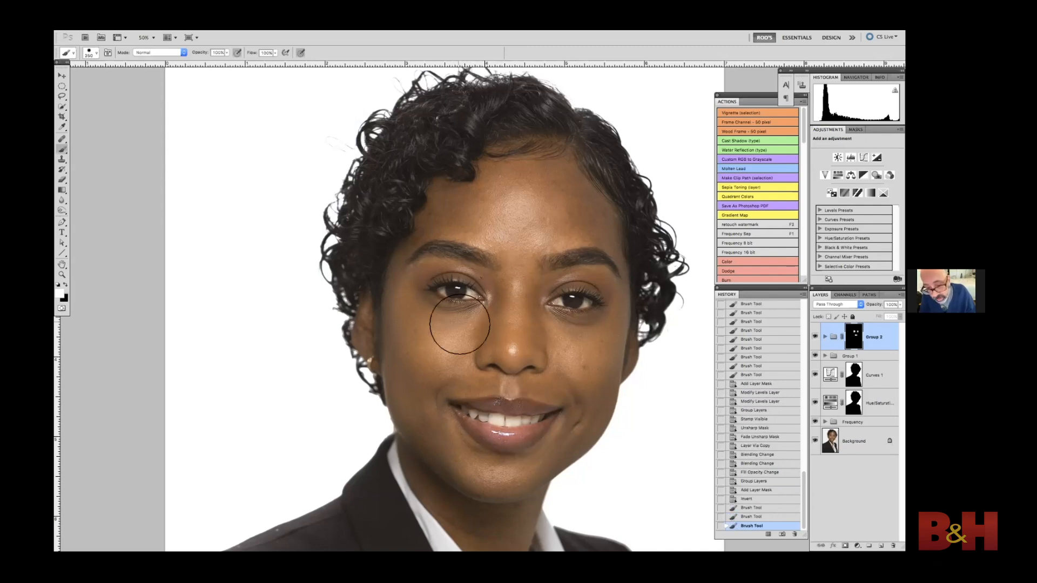
left_click(456, 289)
left_click(574, 295)
left_click(574, 294)
Step: Check the painted areas with the red mask overlay and paint the lips in white once more
key("x")
key("backslash")
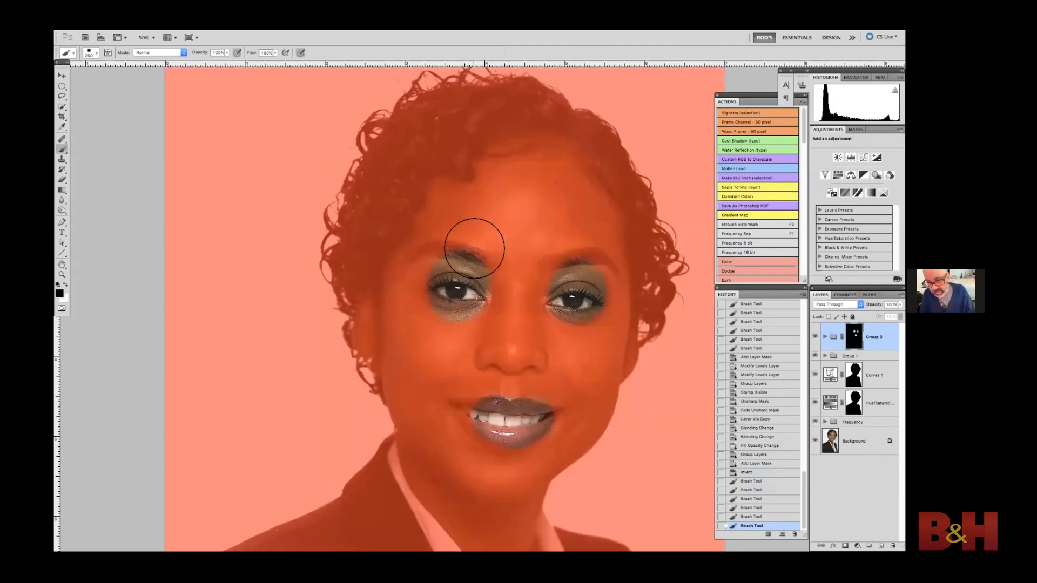
key("backslash")
key("x")
left_click(514, 427)
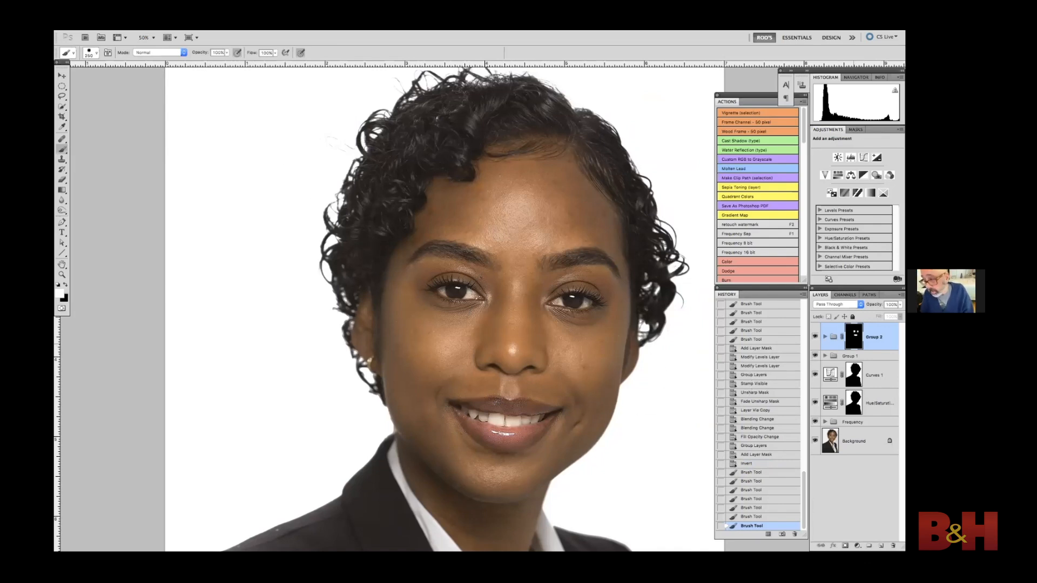
left_click(854, 336, "alt")
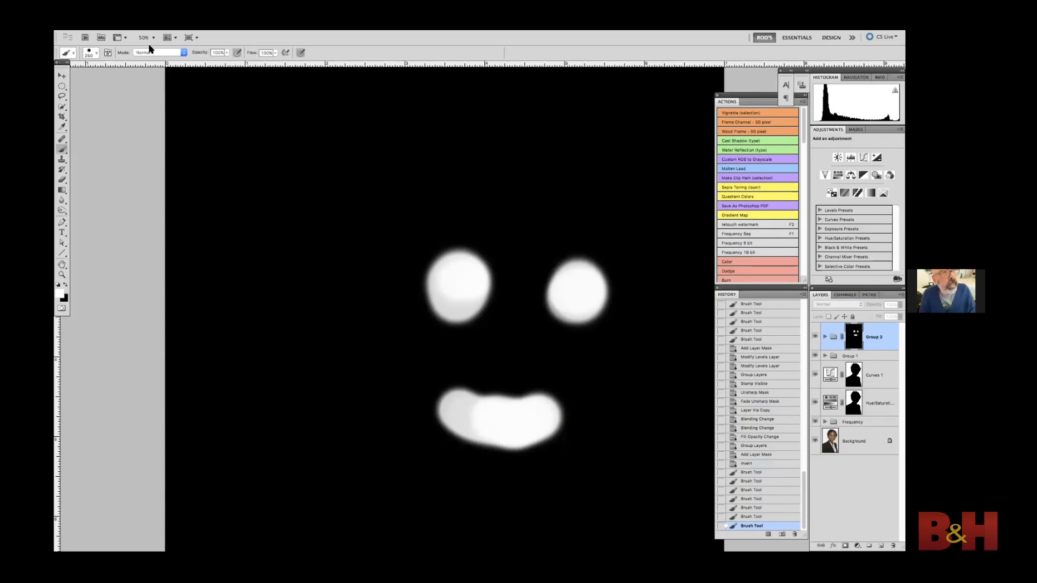
left_click(162, 25)
left_click(179, 171)
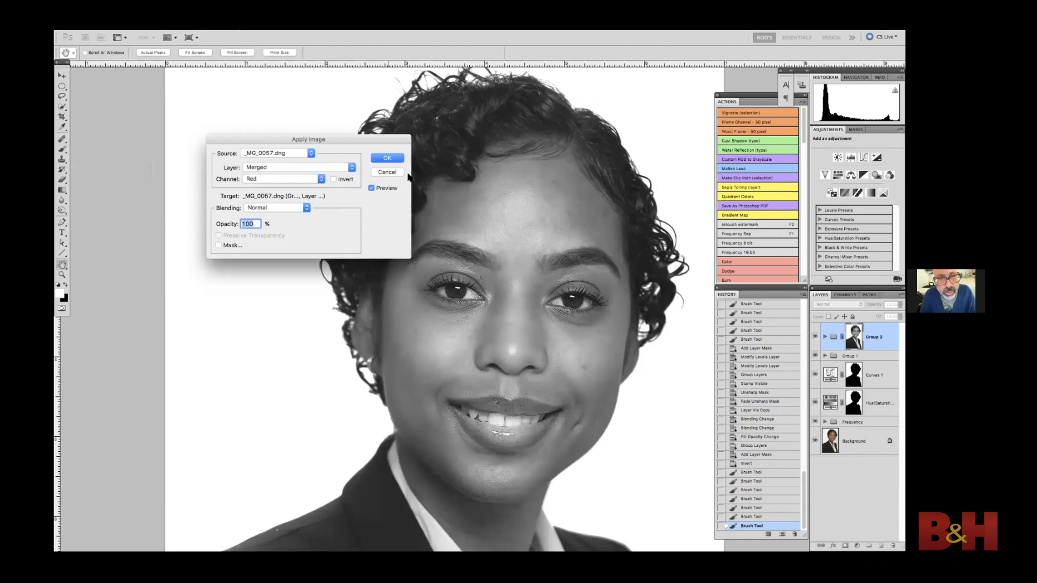
left_click(387, 172)
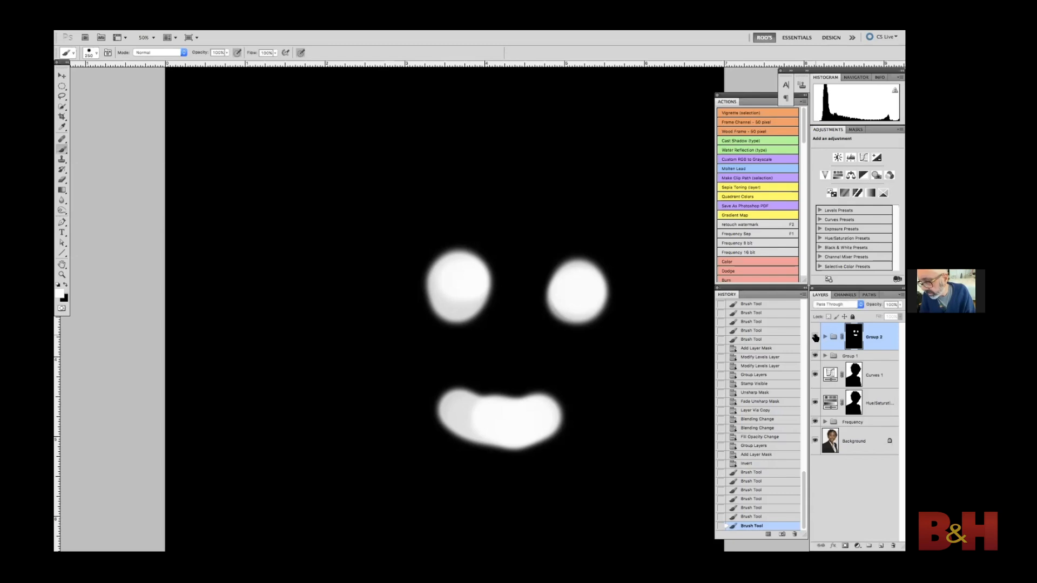
Step: Step the history back to the group's newly added white mask, discarding the inversion and the brush strokes
left_click(815, 337)
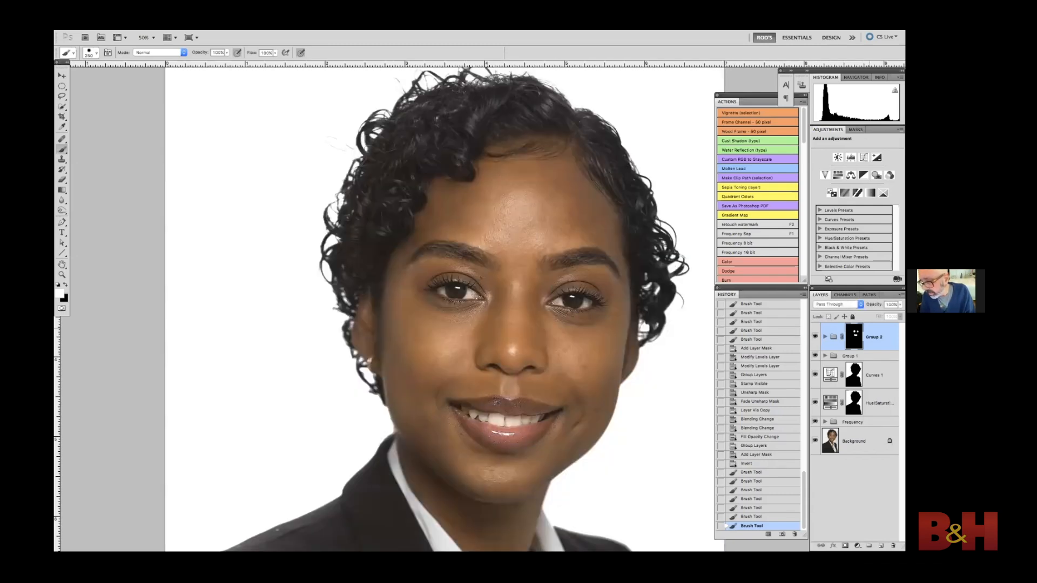
left_click(853, 337, "alt")
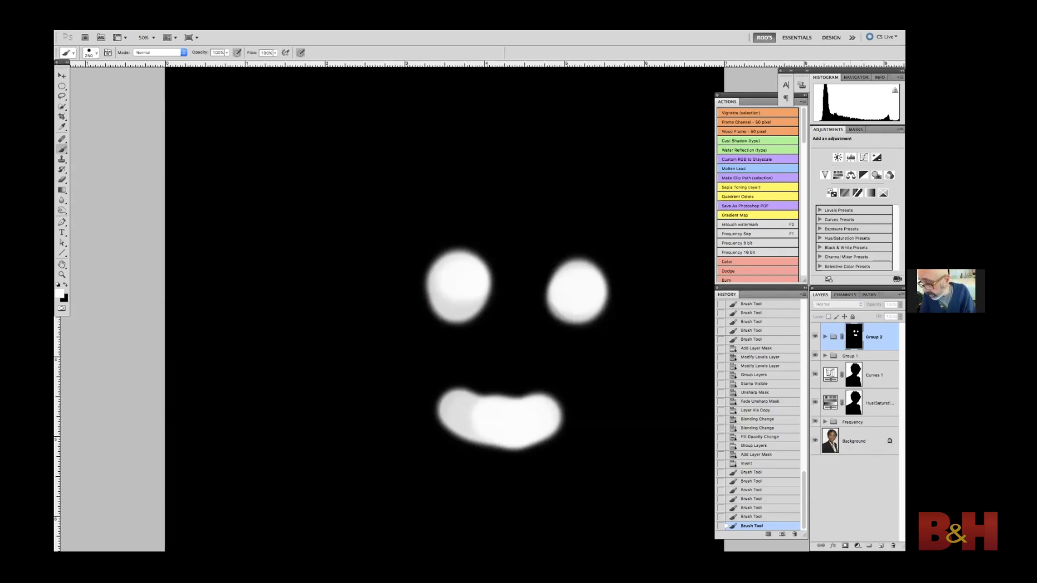
left_click(760, 464)
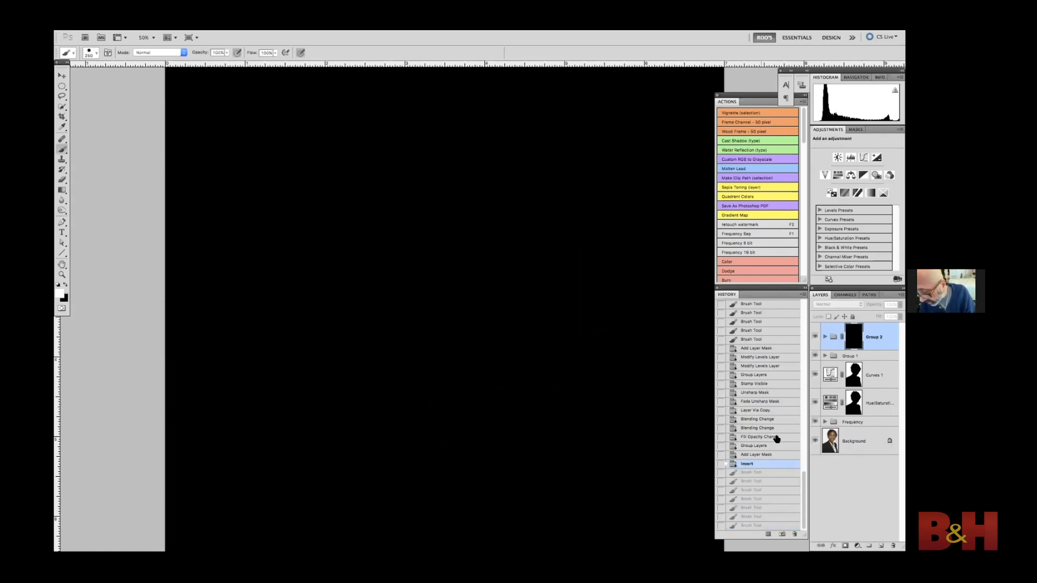
left_click(758, 455)
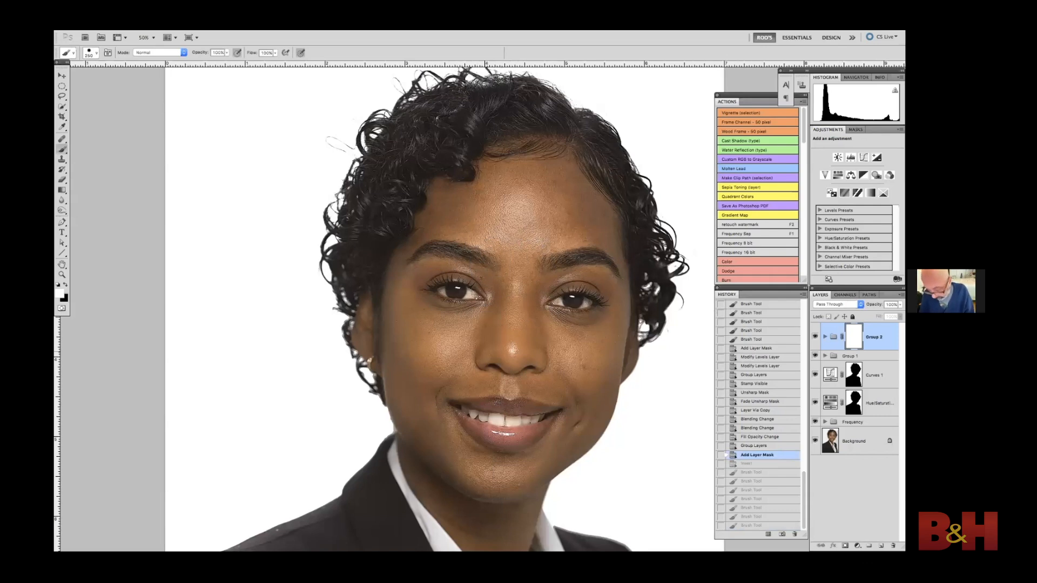
key("ctrl+i")
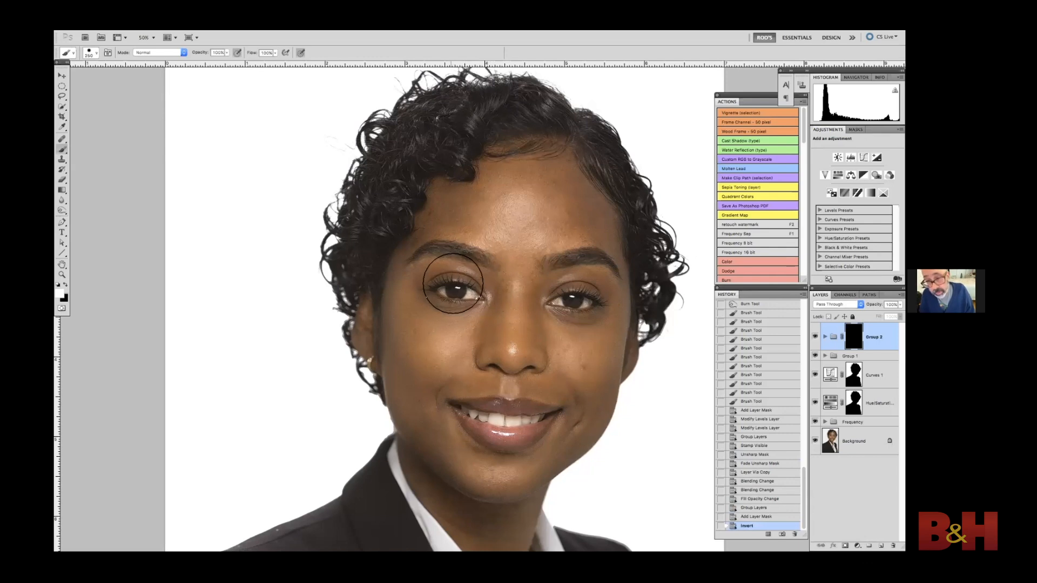
left_click(761, 517)
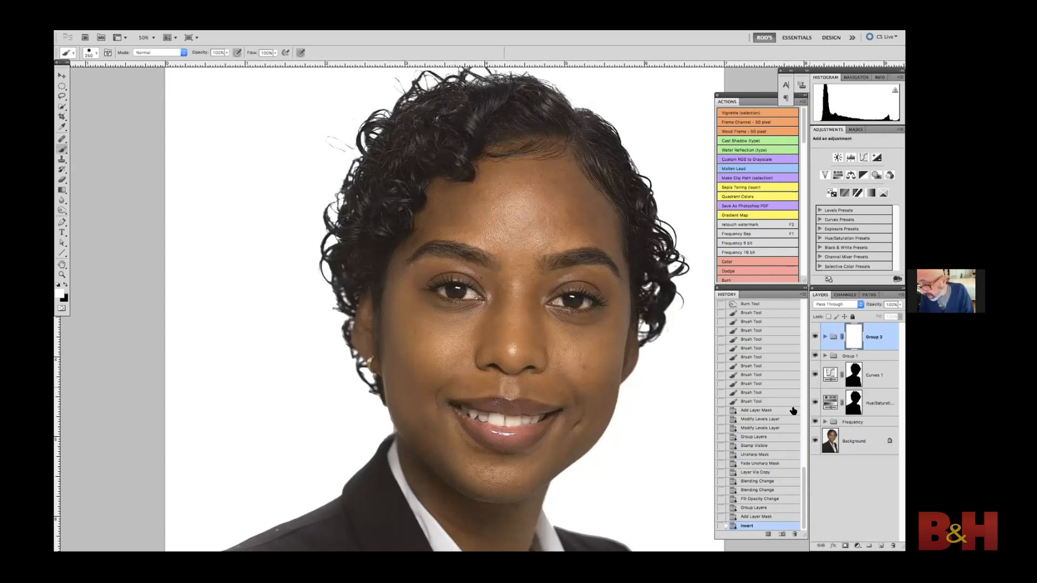
Step: Fill the group's mask using Apply Image with the Merged layer, RGB channel, Normal blending and 100% opacity
left_click(853, 337, "alt")
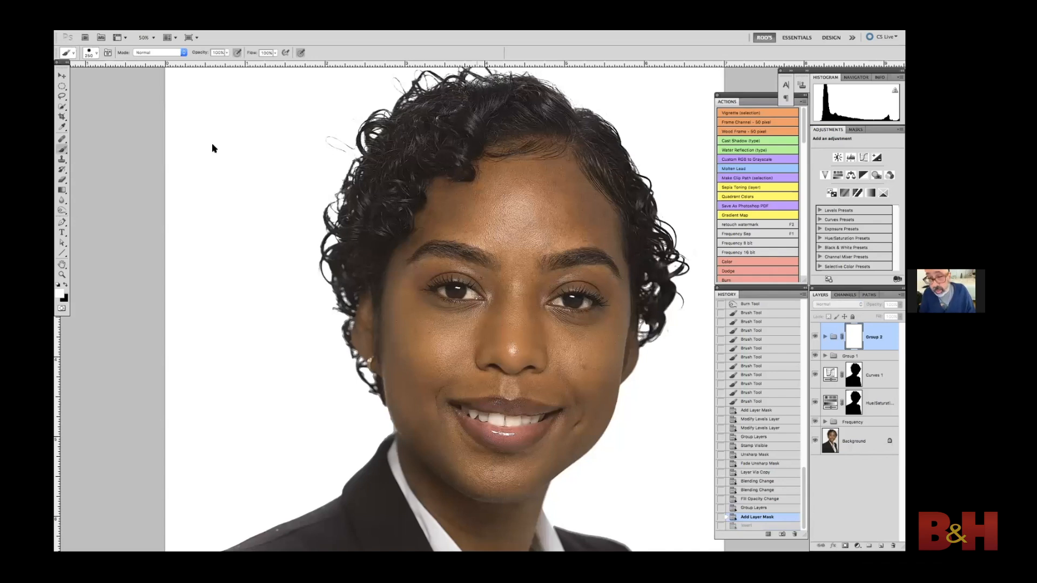
left_click(161, 25)
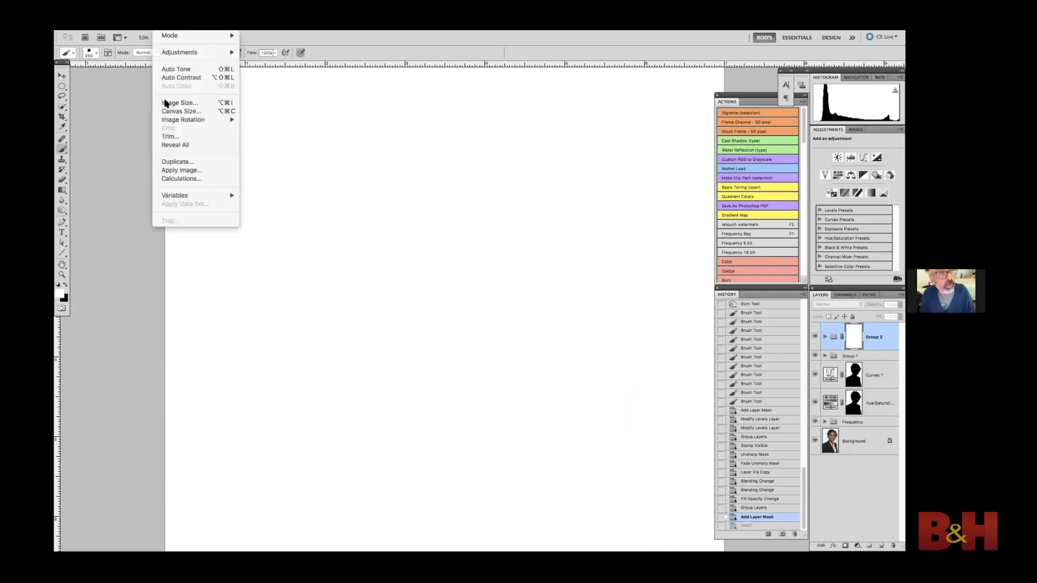
left_click(179, 170)
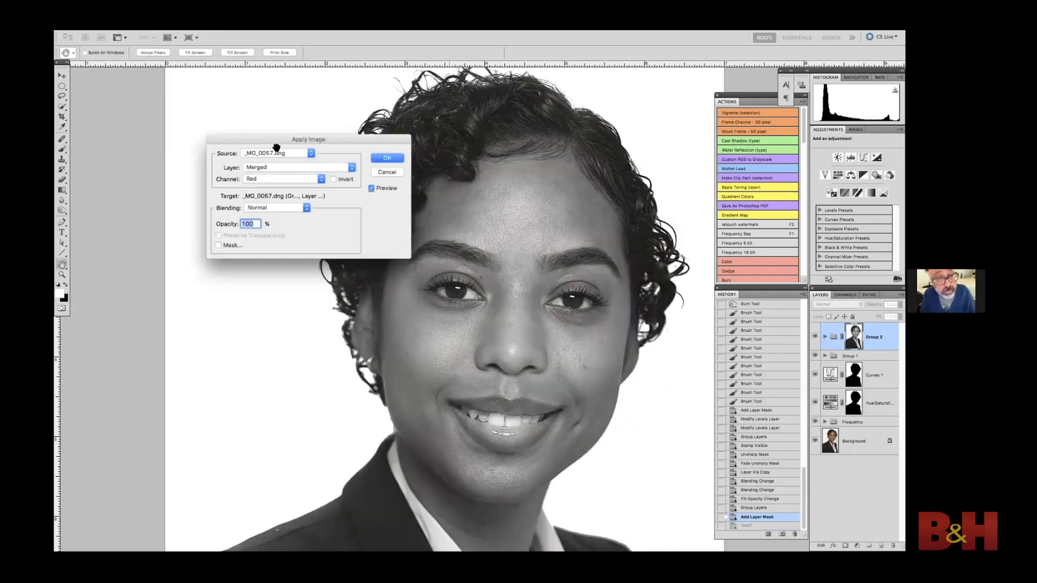
left_click_drag(284, 140, 295, 133)
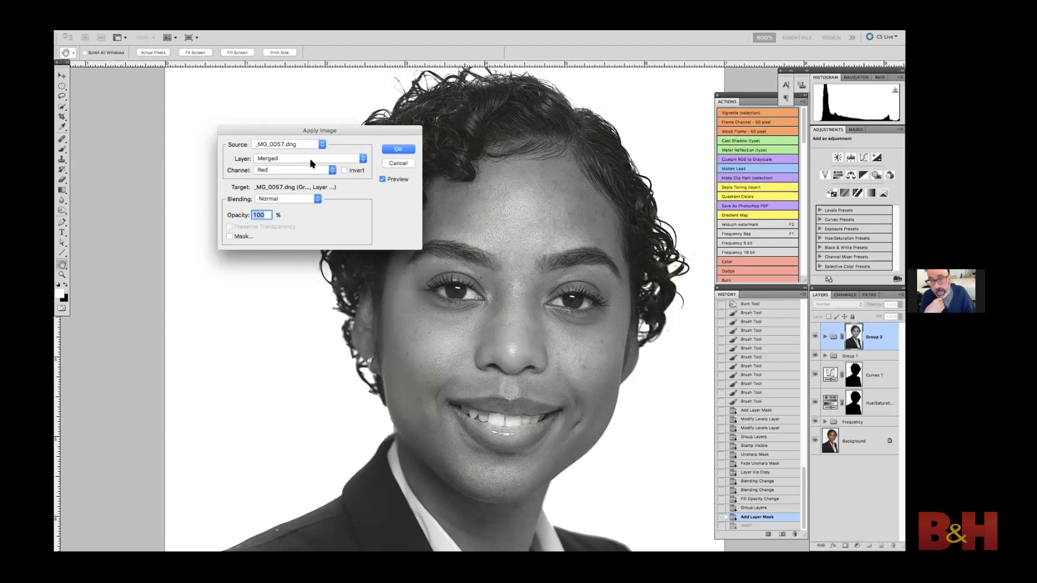
left_click(284, 171)
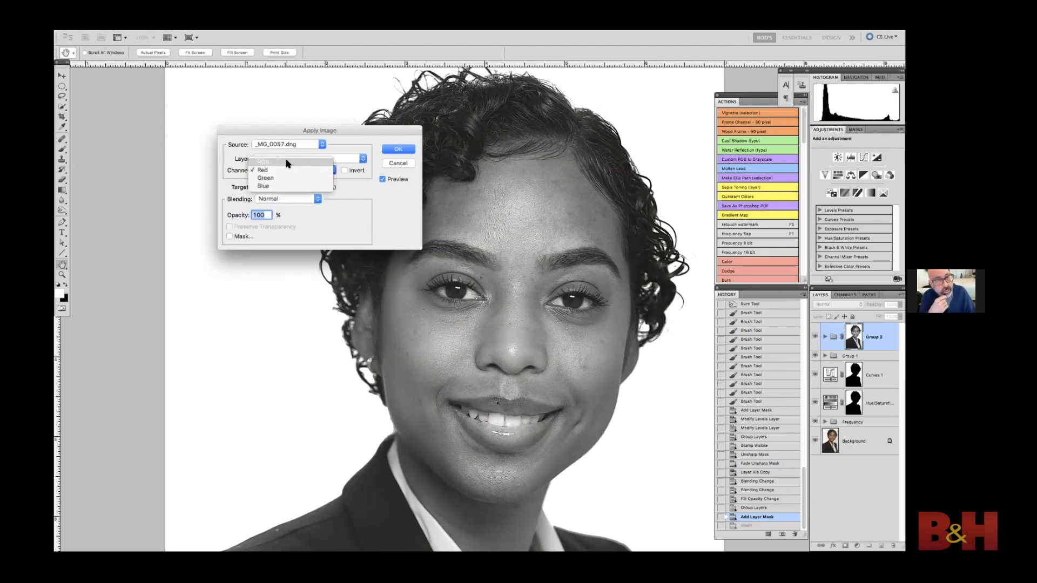
left_click(291, 168)
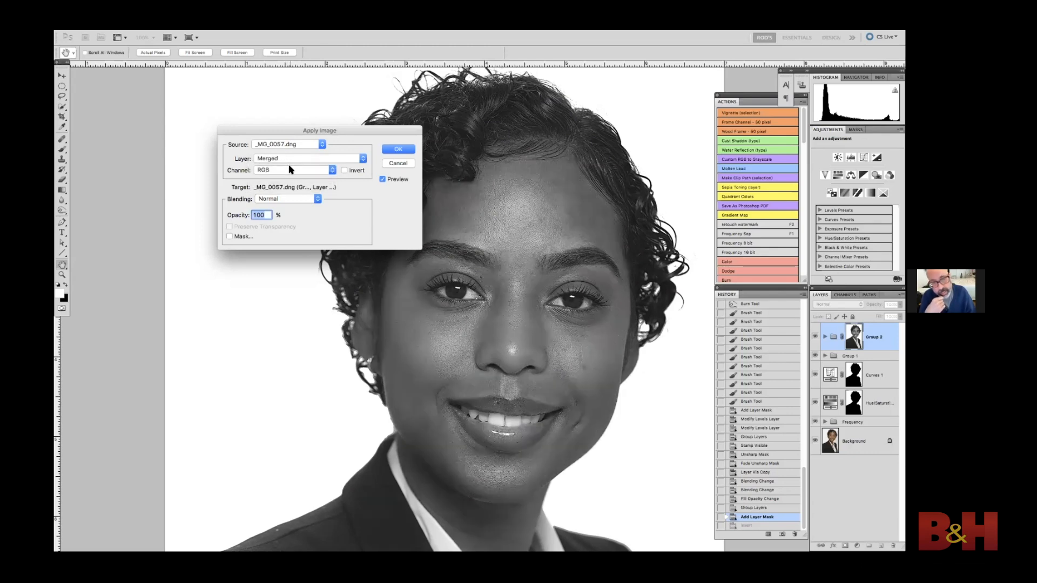
left_click(396, 149)
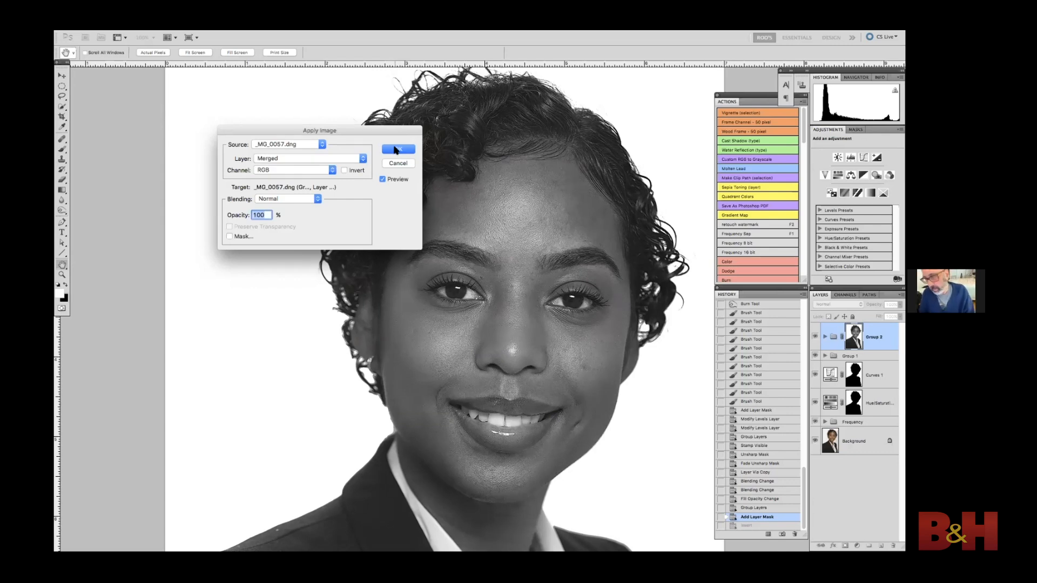
Step: Examine the effect of the new group mask, then the grayscale mask by itself at a reduced magnification
left_click(816, 338)
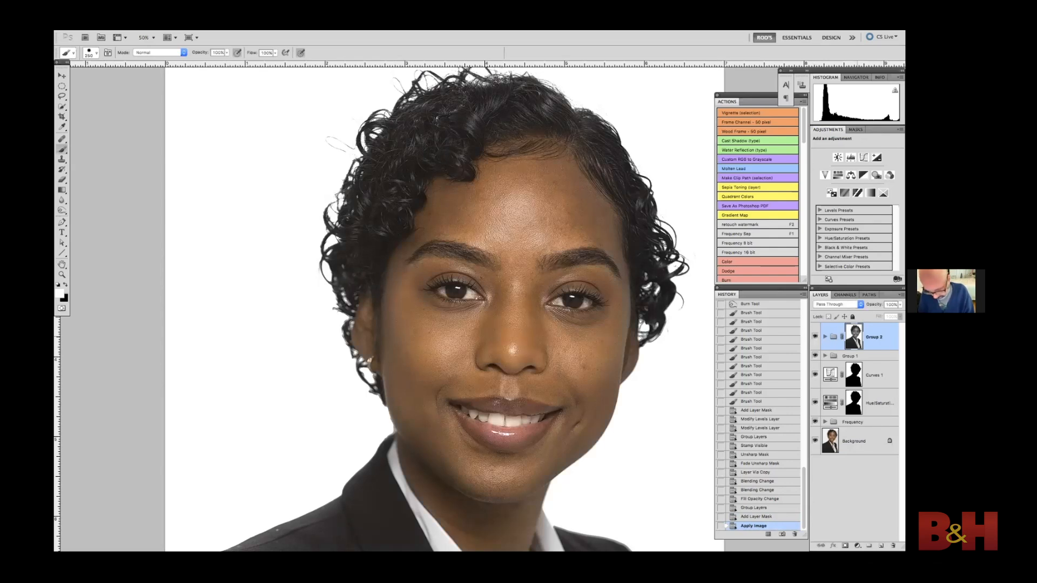
left_click(854, 336, "alt")
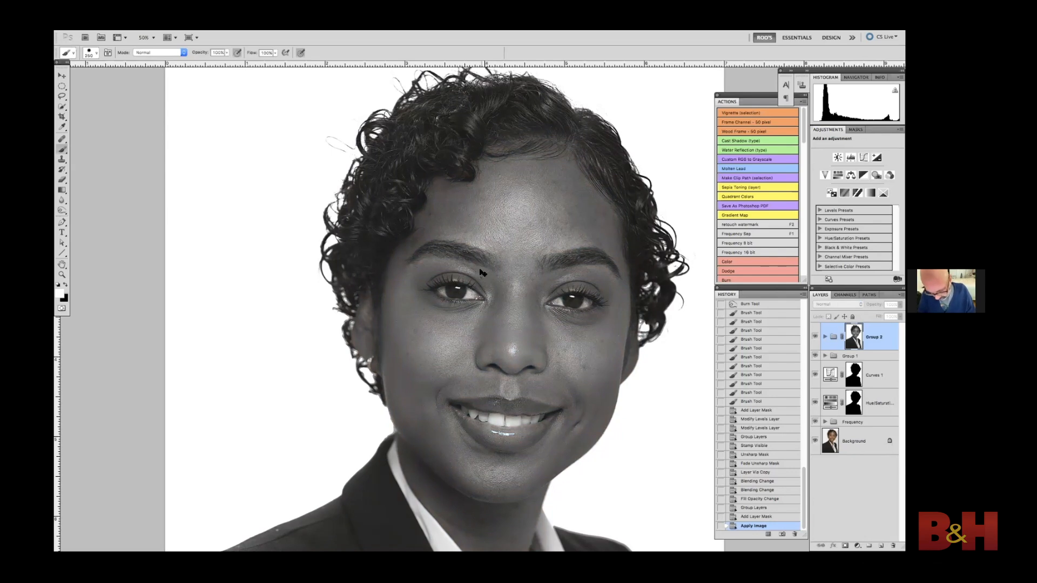
key("super+minus")
key("super+minus")
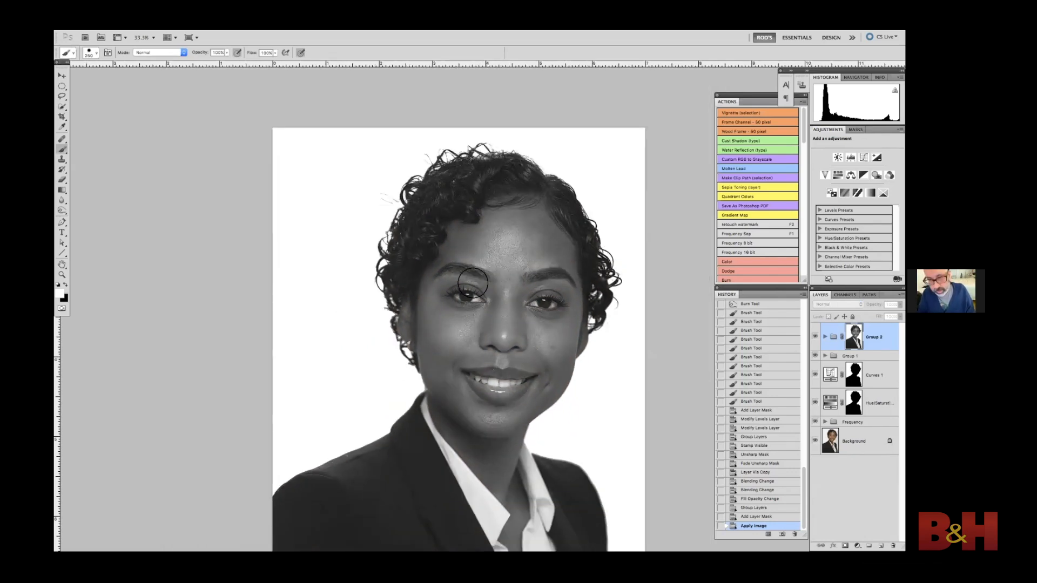
Step: Paint the background and other large areas outside the face black on the group's mask using a much larger brush
key("bracketright")
key("bracketright")
key("bracketright")
key("bracketright")
key("bracketright")
key("bracketright")
key("bracketright")
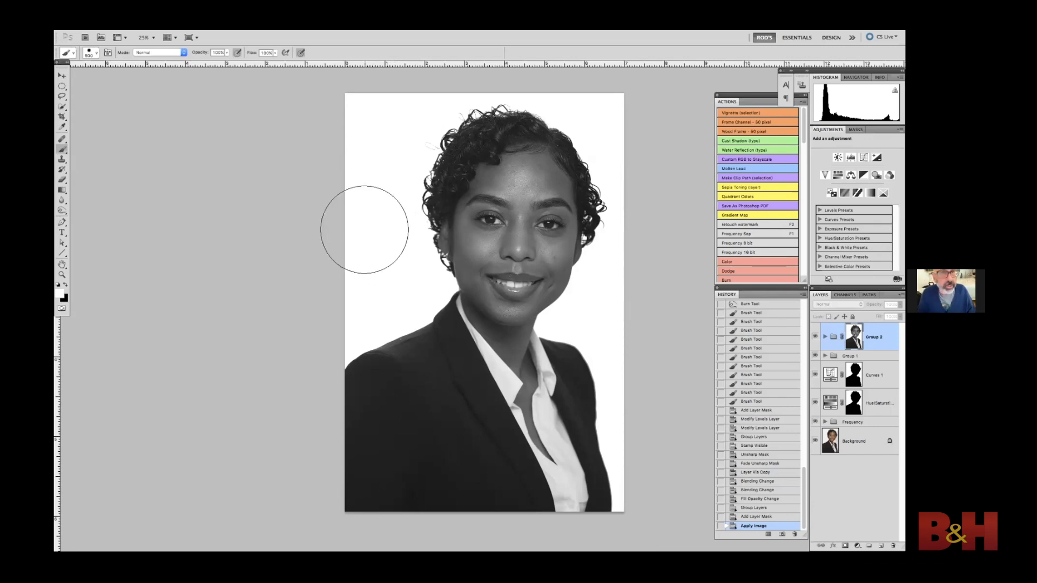
key("x")
mouse_move(351, 109)
left_mouse_down()
mouse_move(350, 362)
mouse_move(368, 459)
mouse_move(392, 508)
mouse_move(562, 494)
mouse_move(516, 480)
mouse_move(623, 377)
mouse_move(645, 285)
mouse_move(639, 199)
mouse_move(622, 142)
mouse_move(591, 101)
mouse_move(534, 84)
mouse_move(441, 96)
mouse_move(427, 107)
mouse_move(406, 147)
mouse_move(401, 246)
mouse_move(425, 325)
mouse_move(507, 355)
mouse_move(582, 331)
mouse_move(616, 249)
mouse_move(609, 177)
mouse_move(591, 142)
mouse_move(539, 112)
mouse_move(490, 122)
mouse_move(525, 128)
mouse_move(531, 166)
mouse_move(452, 162)
mouse_move(433, 182)
mouse_move(448, 156)
mouse_move(554, 166)
mouse_move(571, 301)
mouse_move(533, 330)
mouse_move(485, 332)
mouse_move(448, 309)
mouse_move(434, 239)
mouse_move(444, 280)
mouse_move(469, 310)
mouse_move(438, 284)
mouse_move(421, 214)
mouse_move(371, 393)
mouse_move(402, 451)
mouse_move(419, 378)
mouse_move(454, 432)
mouse_move(608, 411)
mouse_move(581, 343)
mouse_move(521, 412)
mouse_move(486, 393)
mouse_move(415, 234)
mouse_move(435, 229)
mouse_move(440, 274)
mouse_move(505, 333)
mouse_move(609, 239)
left_mouse_up()
Step: Paint the hair around the face black on the group's mask with a smaller brush, then return to the composite view
key("bracketleft")
key("bracketleft")
key("bracketleft")
key("bracketleft")
key("bracketleft")
key("bracketleft")
key("bracketleft")
mouse_move(580, 188)
left_mouse_down()
mouse_move(518, 214)
mouse_move(517, 246)
mouse_move(525, 204)
mouse_move(564, 200)
mouse_move(472, 197)
left_mouse_up()
key("super+2")
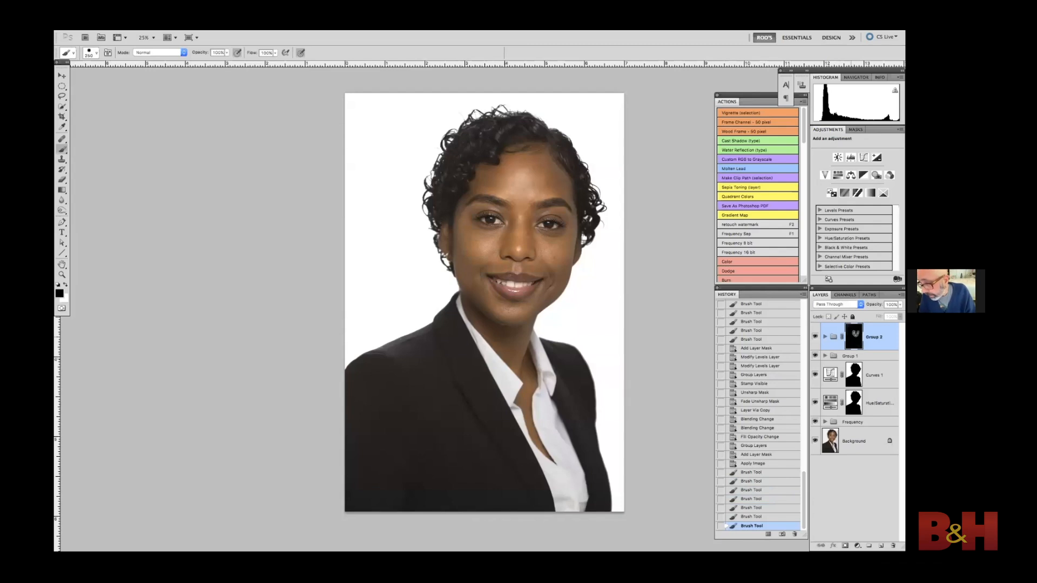
Step: Compare the face at 66.7% magnification with and without the masked sharpening group
key("super+equal")
key("super+equal")
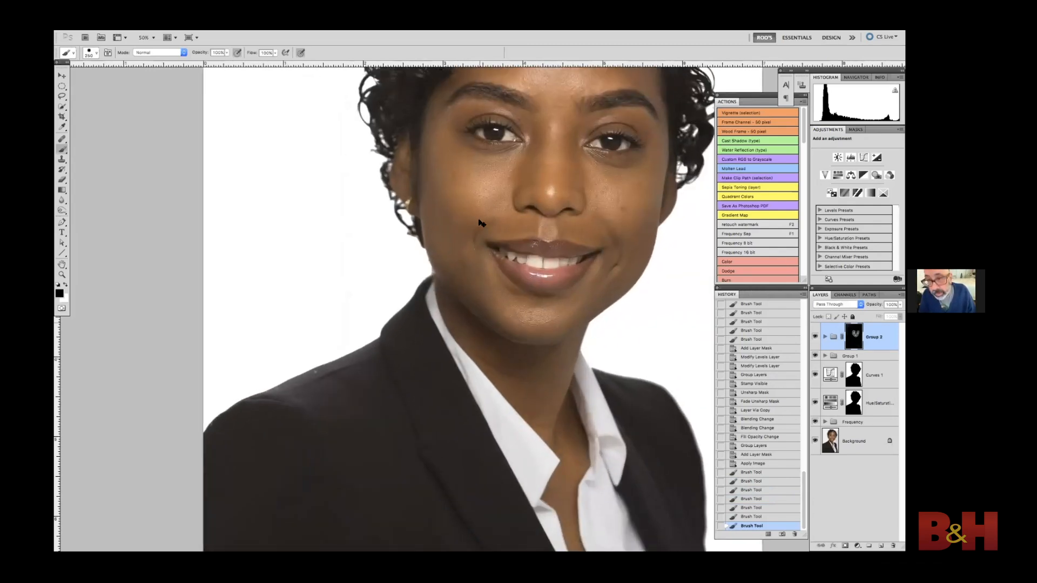
key("super+equal")
left_click_drag(491, 178, 458, 371)
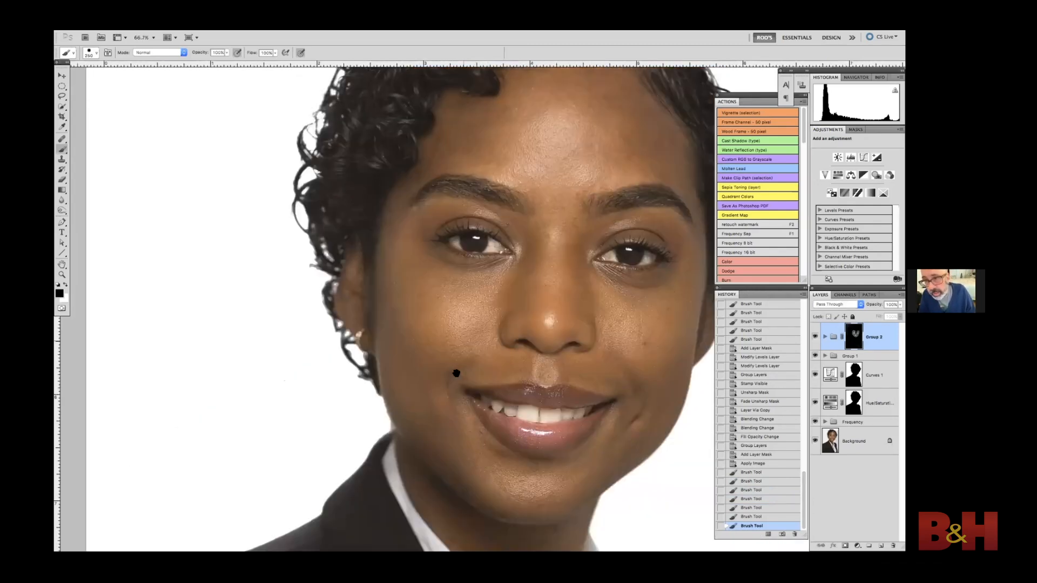
left_click(815, 338)
left_click(815, 338)
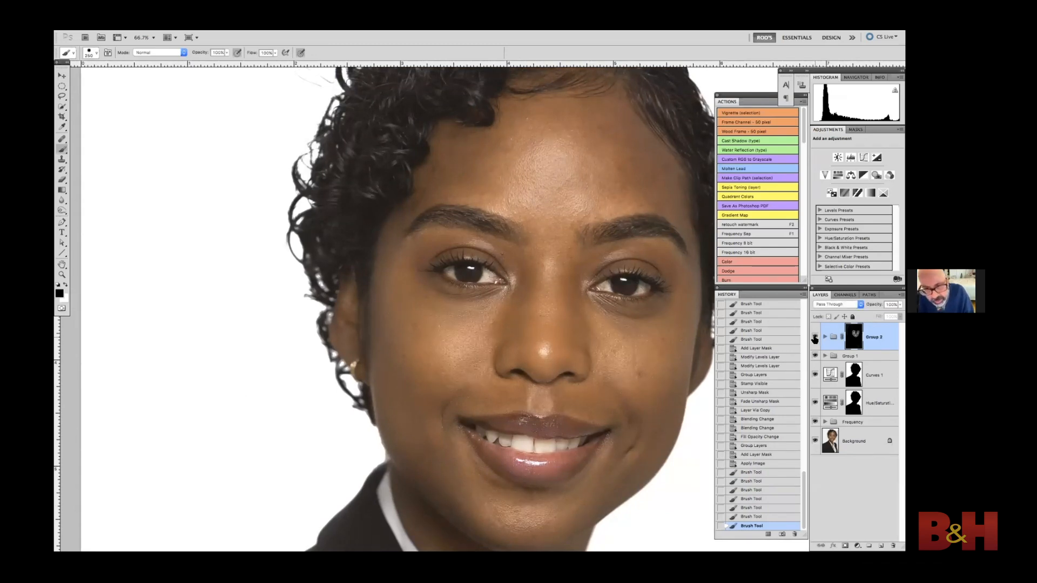
left_click(815, 338)
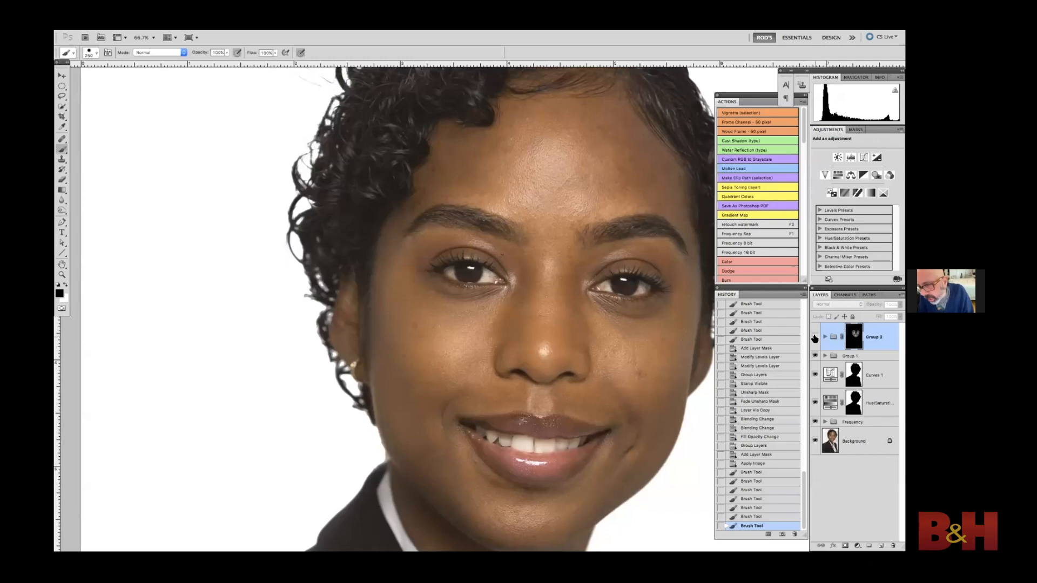
left_click(815, 339)
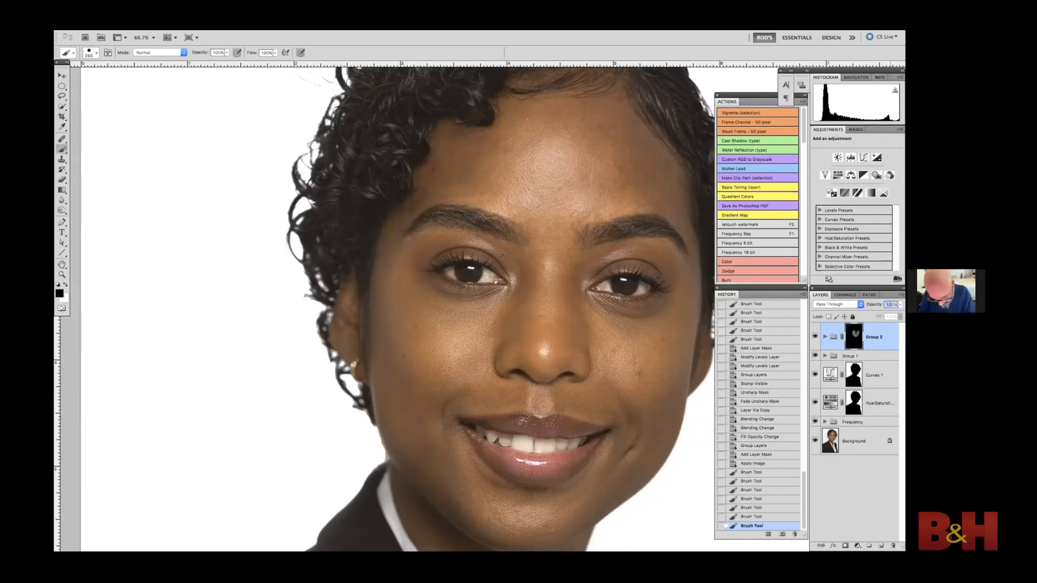
Step: Set the sharpening group's opacity to 70% and compare the face with and without the group
type("70")
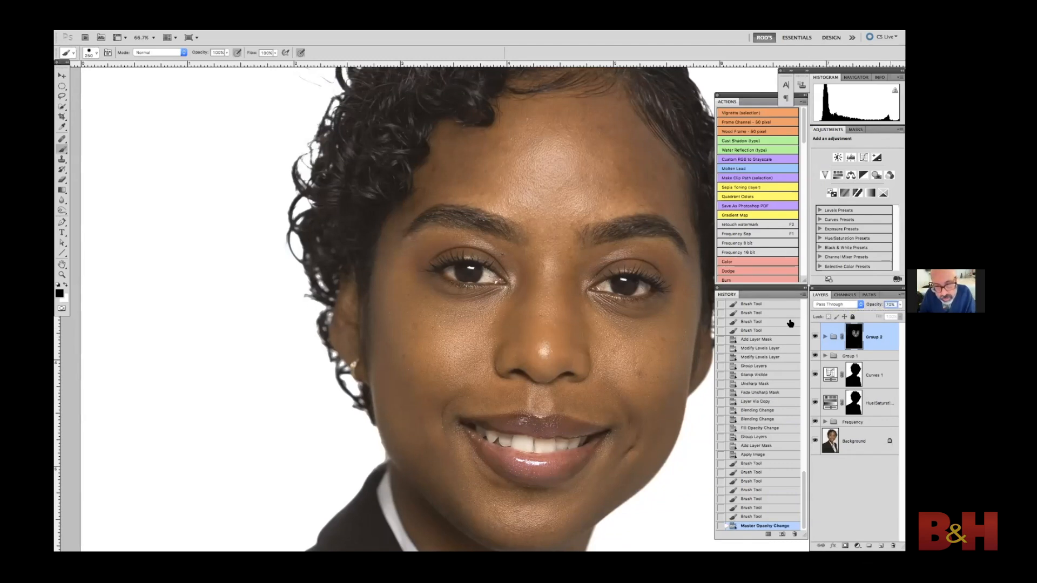
left_click(815, 337)
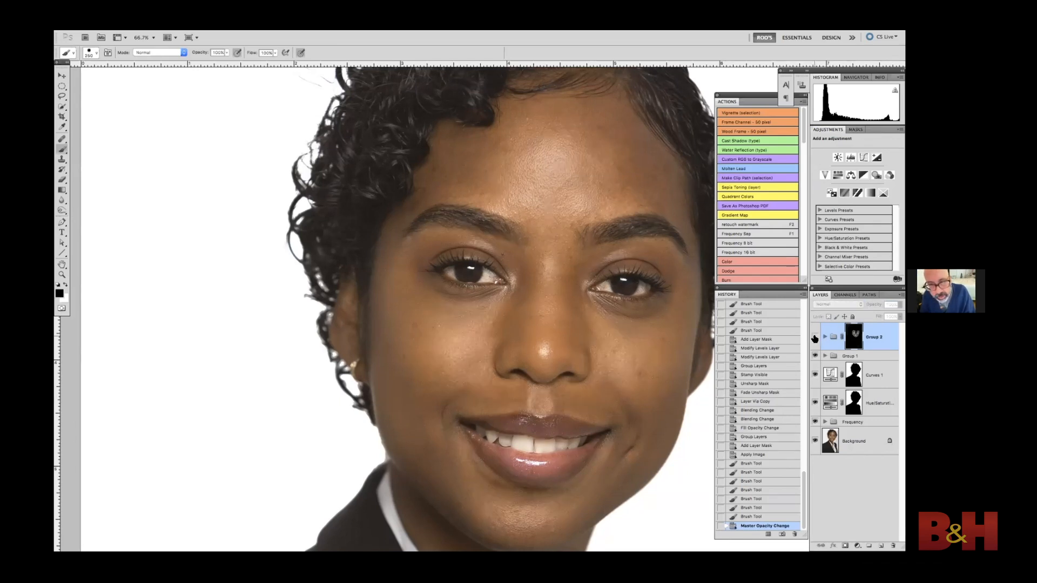
left_click(815, 337)
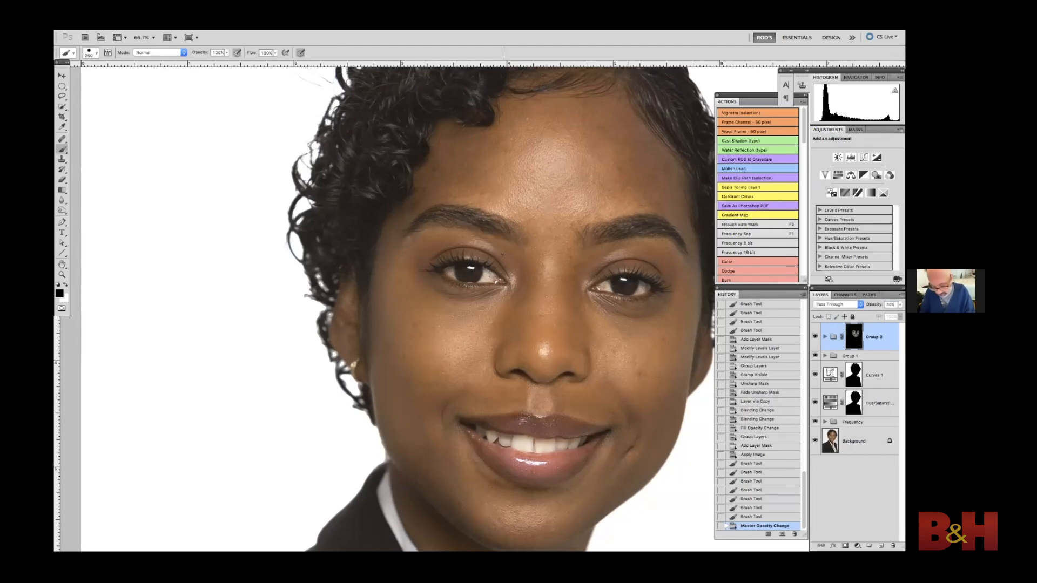
Step: Compare the whole retouched portrait with the original Background layer alone
key("ctrl+0")
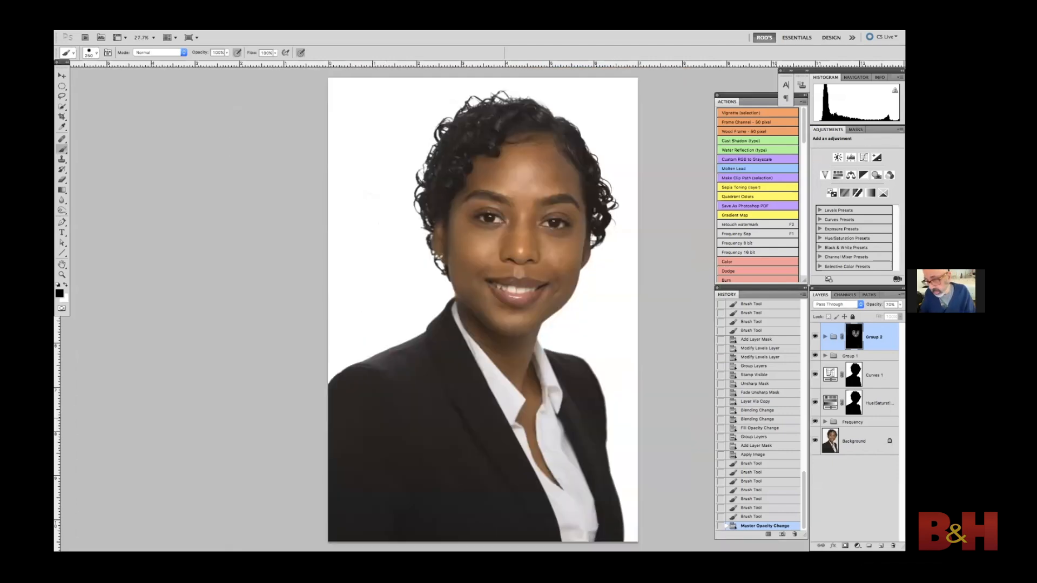
left_click(815, 442)
left_click(815, 442)
left_click(815, 441)
left_click(815, 441)
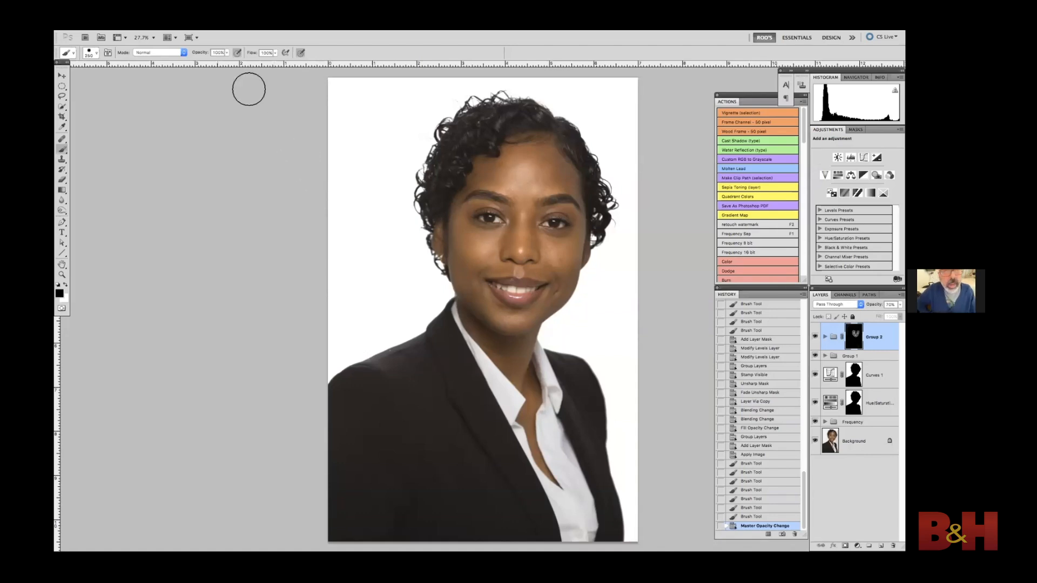
Step: Flatten the image and convert it to Lab Color mode
left_click(195, 27)
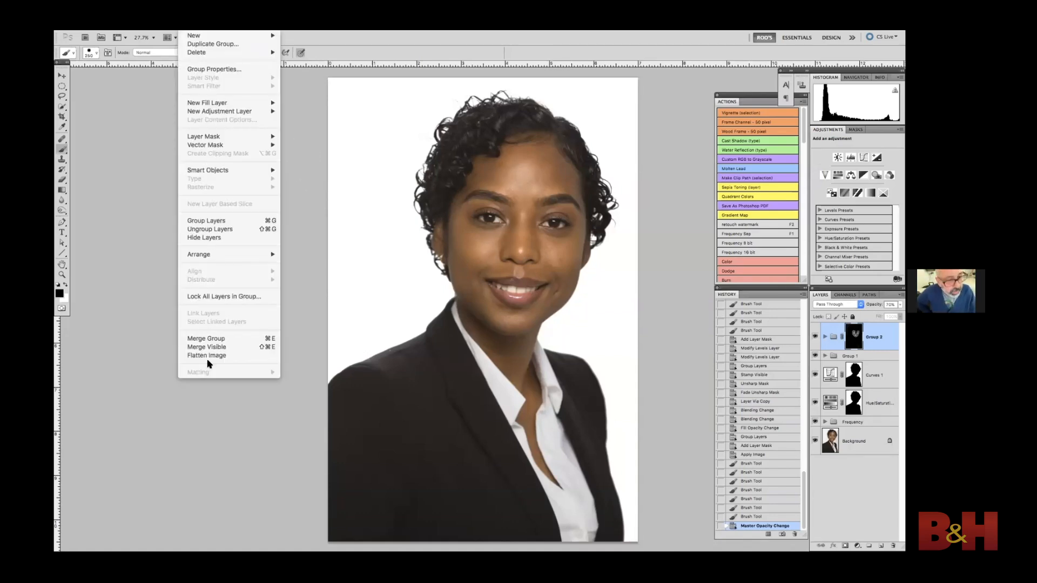
left_click(208, 339)
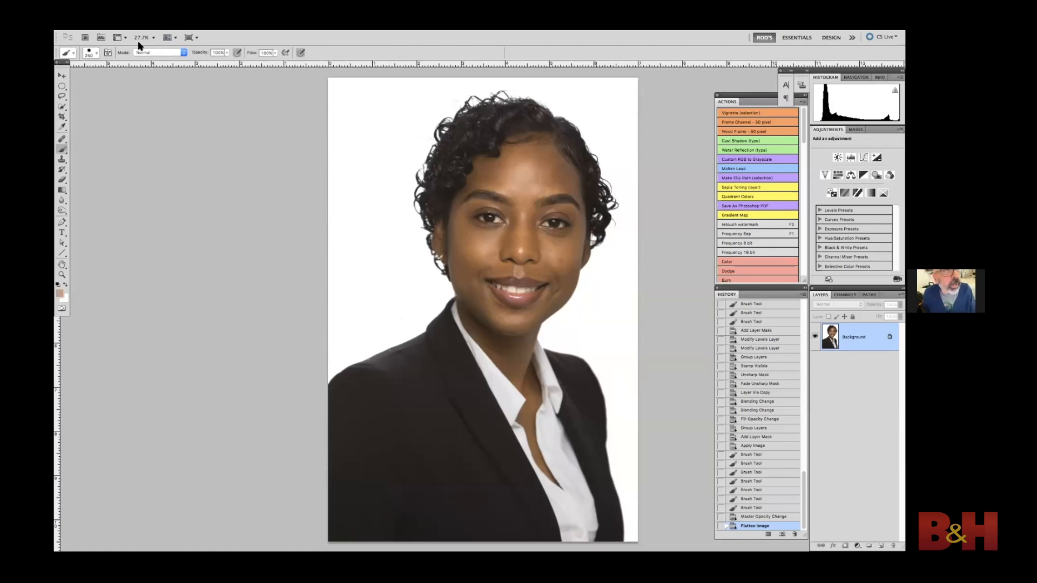
left_click(161, 25)
mouse_move(166, 39)
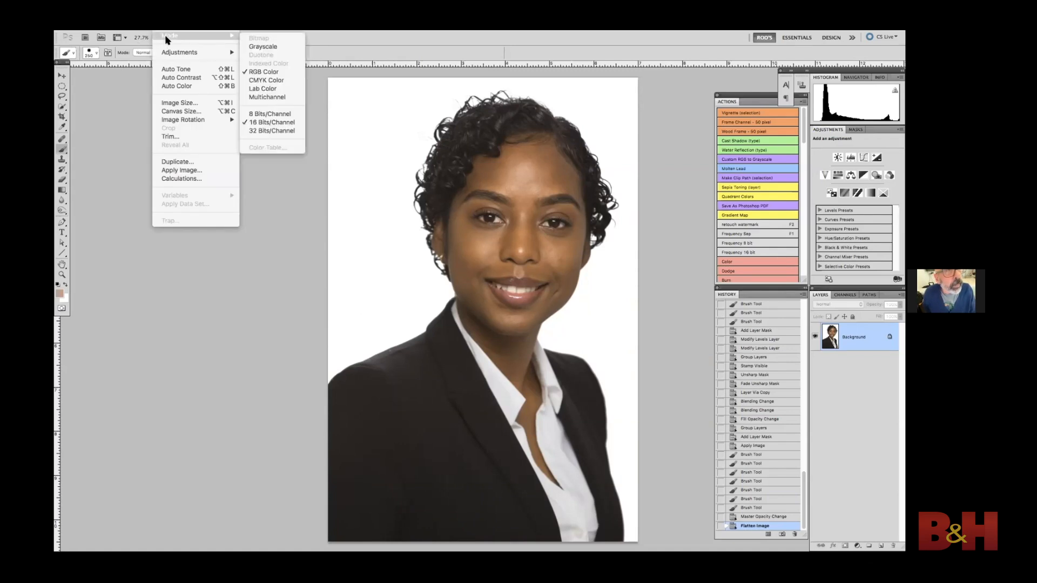
left_click(264, 88)
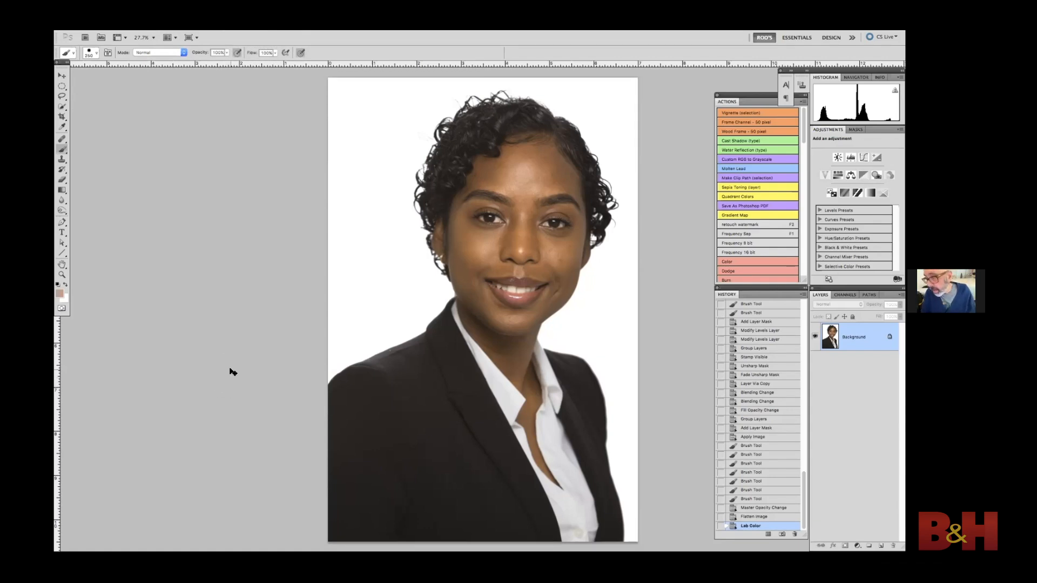
Step: Duplicate the Background layer and isolate the Lightness channel of the copy
key("ctrl+j")
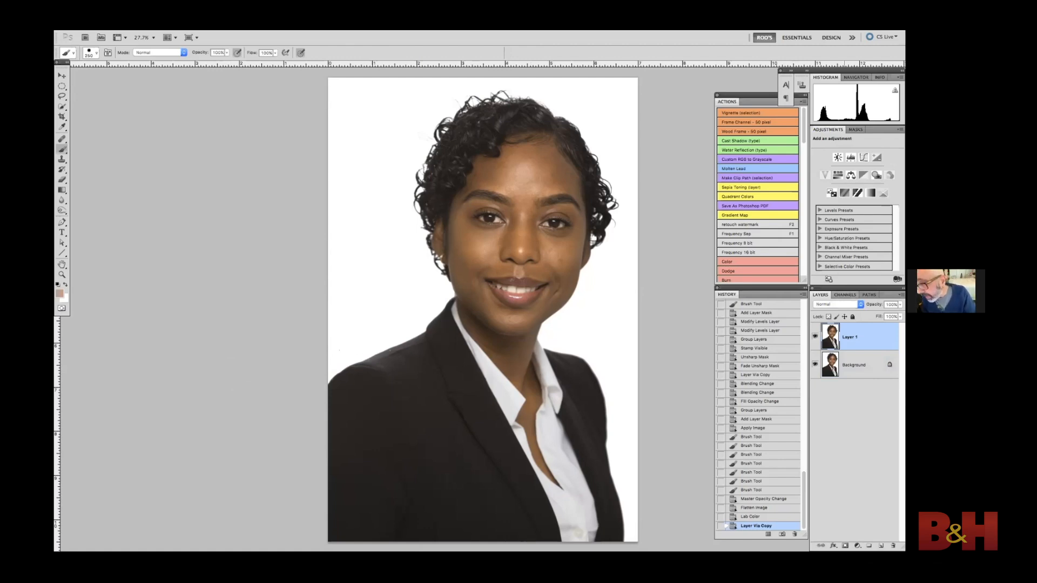
left_click(845, 295)
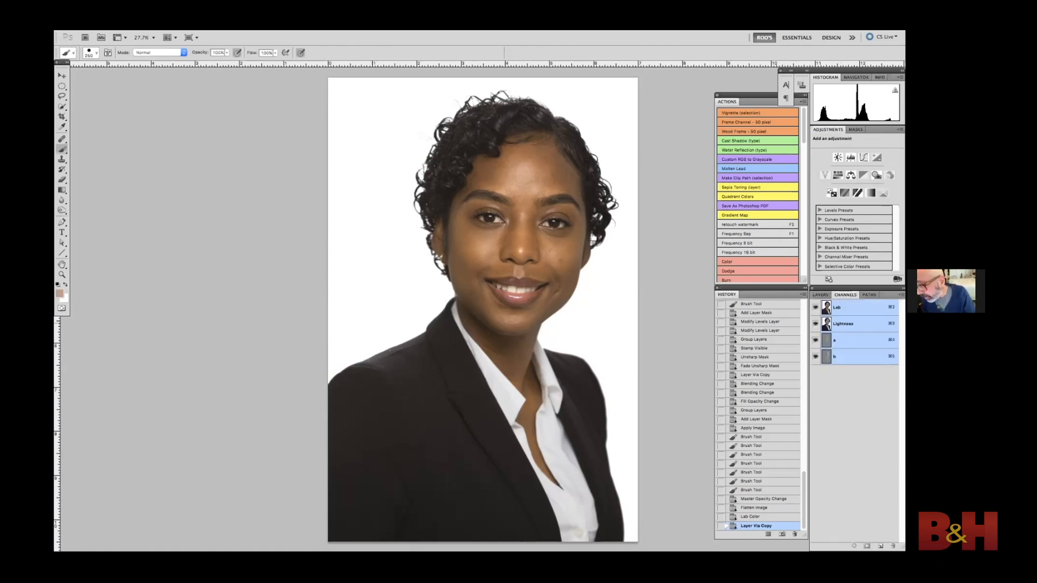
left_click(853, 324)
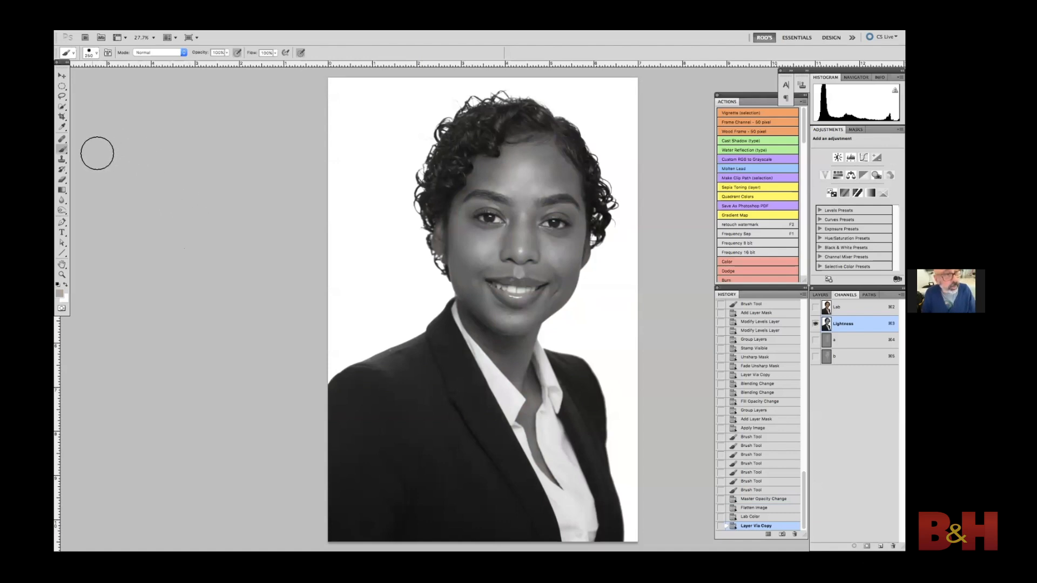
Step: Dodge both eyes and the upper eyelid area in the Lightness channel with a small brush, Highlights range and 2% exposure
key("o")
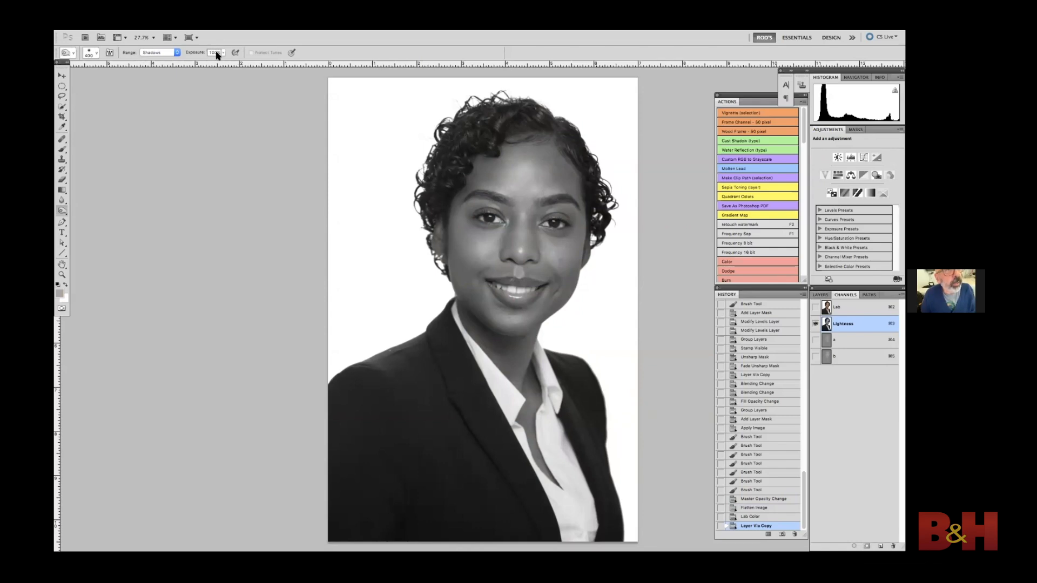
left_click(62, 210)
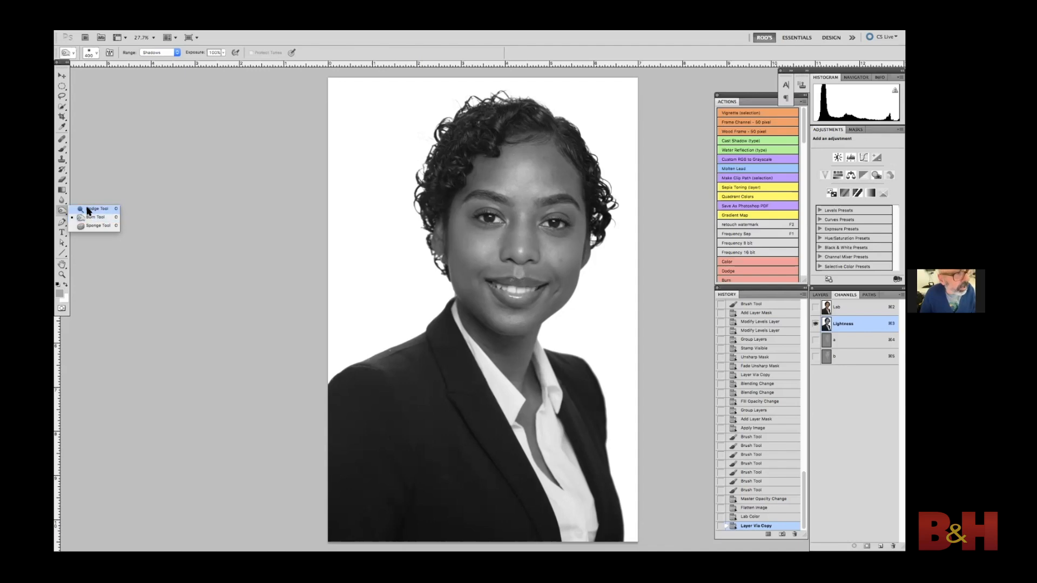
left_click(88, 209)
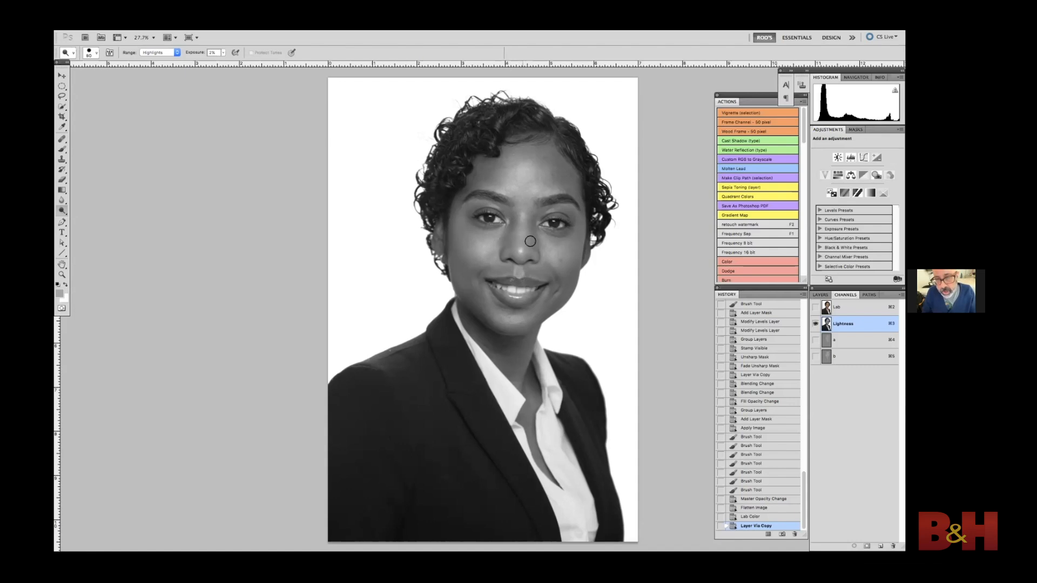
key("bracketright")
key("bracketright")
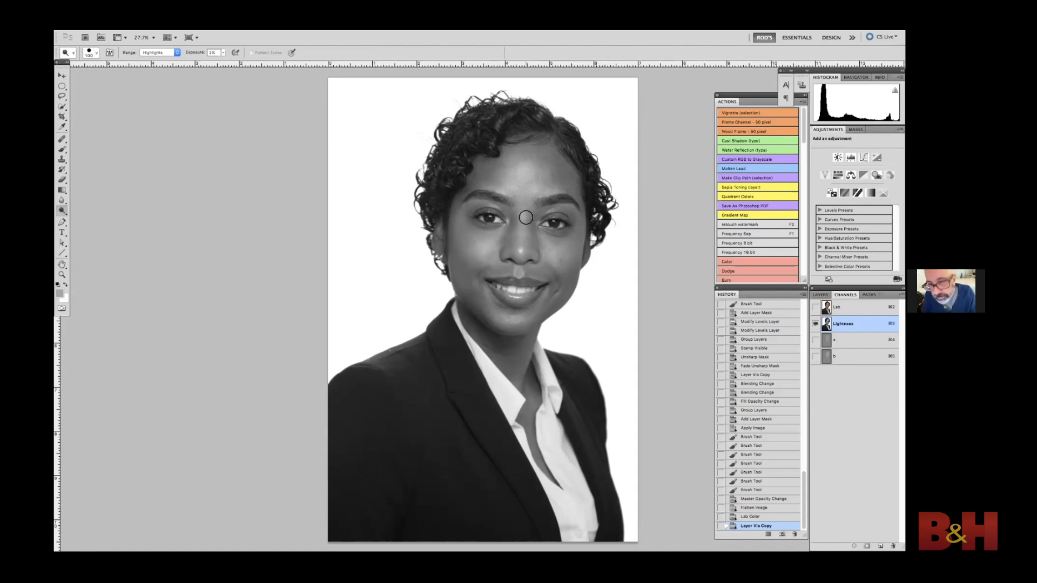
key("bracketright")
key("bracketleft")
key("bracketleft")
key("bracketleft")
key("bracketleft")
left_click_drag(482, 220, 491, 218)
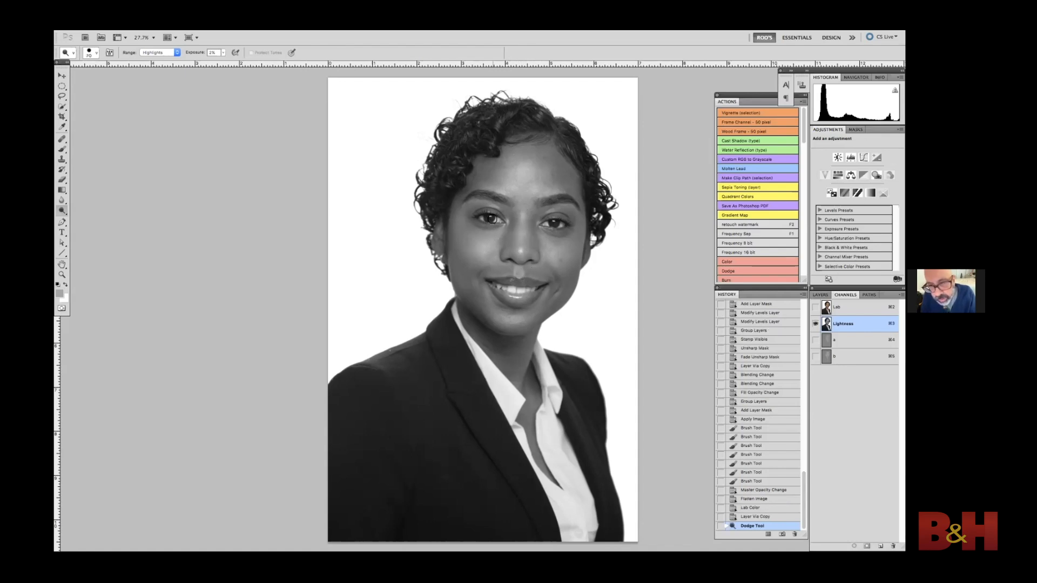
left_click(487, 221)
left_click(552, 225)
left_click(548, 212)
left_click(489, 200)
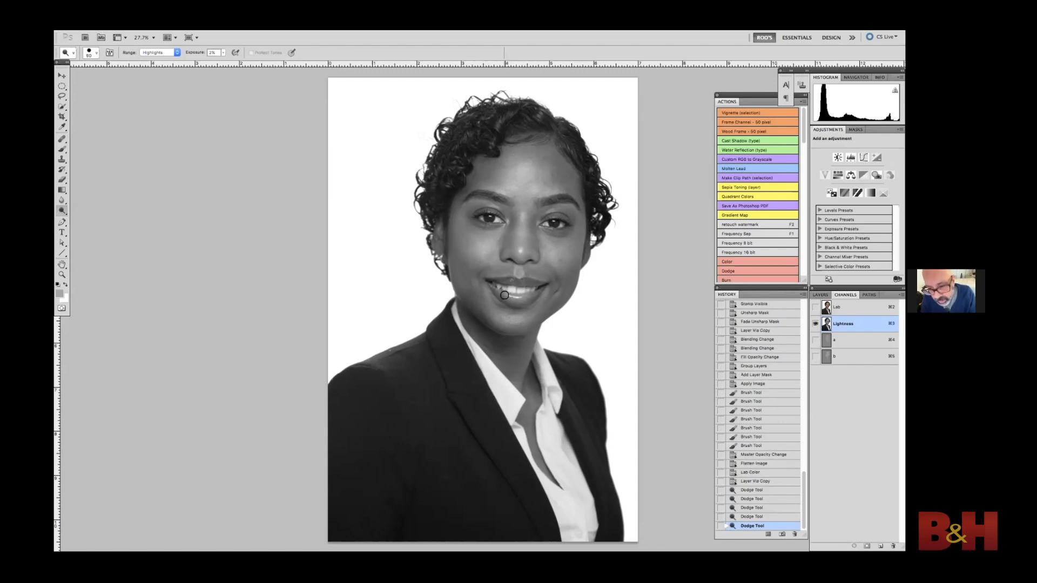
Step: Dodge the chin and the skin beside the mouth in the Lightness channel, enlarging the brush between strokes
left_click(508, 317)
key("bracketright")
key("bracketright")
key("bracketright")
key("bracketright")
key("bracketright")
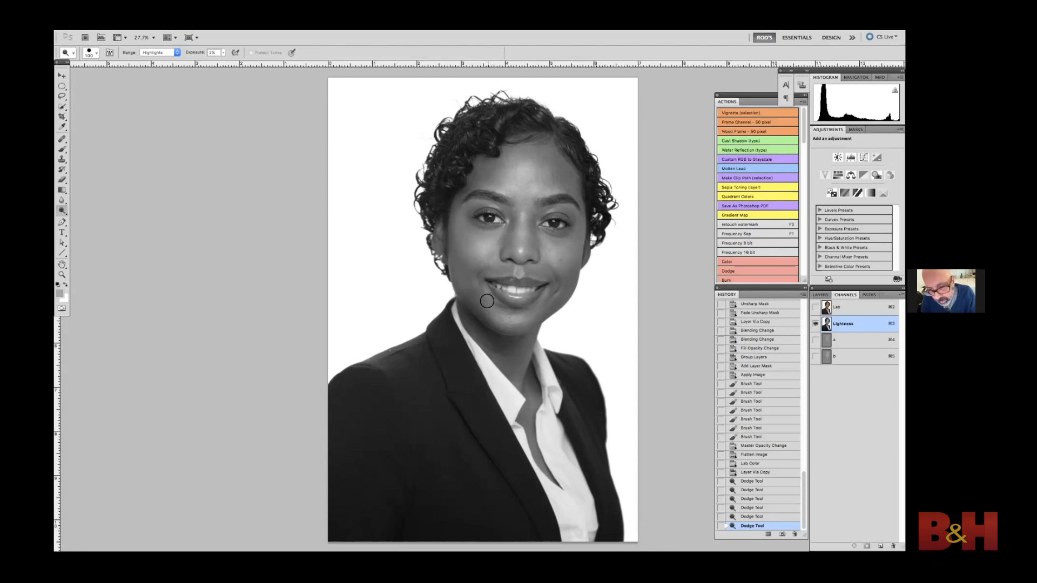
left_click(554, 292)
Step: Dodge both cheeks and the forehead in the Lightness channel with progressively larger brushes
key("bracketright")
key("bracketright")
key("bracketright")
key("bracketright")
left_click(489, 243)
left_click(557, 249)
key("bracketright")
key("bracketright")
key("bracketright")
left_click(543, 169)
Step: Reduce the Dodge brush size and invert the Lightness channel to a negative
key("bracketleft")
key("bracketleft")
key("bracketleft")
key("bracketleft")
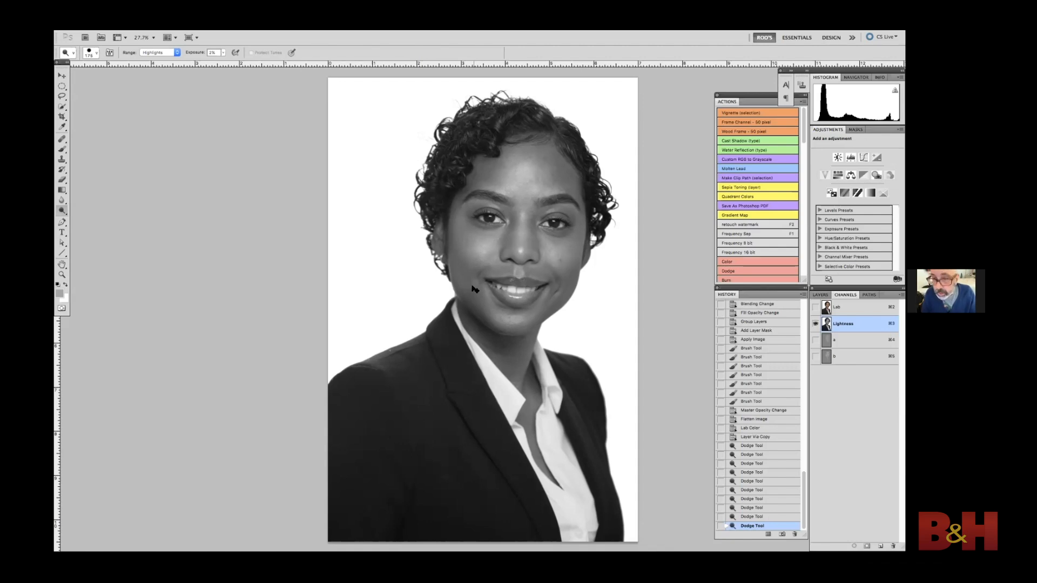
key("ctrl+i")
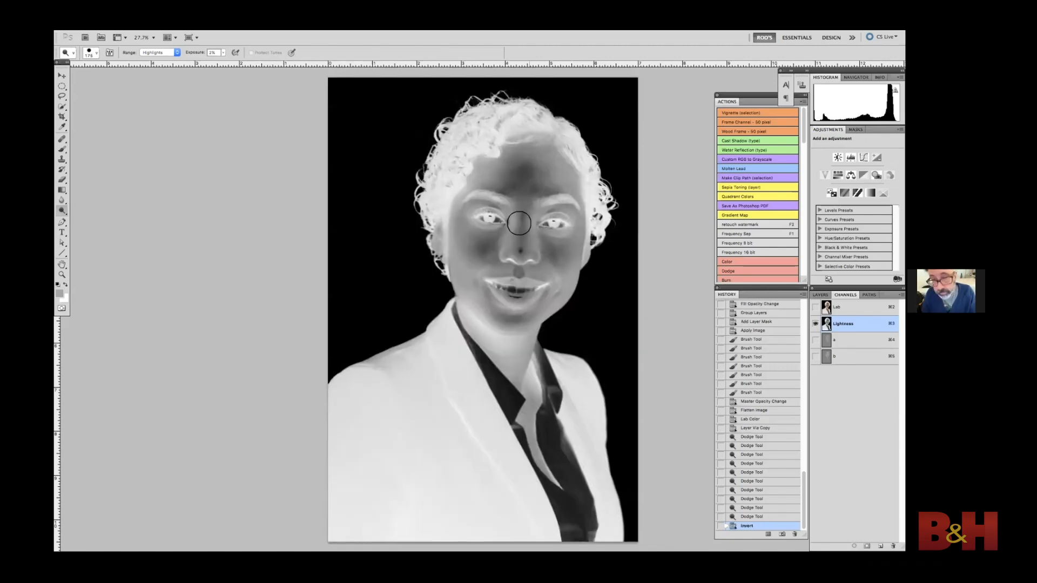
Step: Dodge the bridge and sides of the nose in the inverted Lightness channel with a small brush
key("bracketleft")
key("bracketleft")
key("bracketleft")
key("bracketleft")
key("bracketleft")
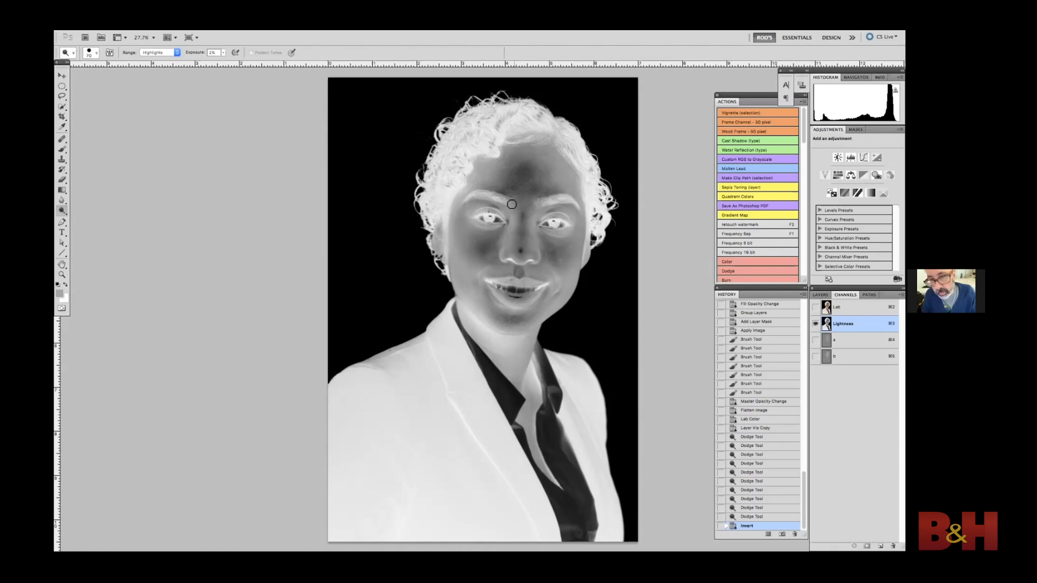
mouse_move(514, 227)
left_mouse_down()
mouse_move(511, 203)
mouse_move(531, 208)
left_mouse_up()
key("bracketright")
left_click(524, 243)
left_click(522, 247)
left_click(522, 251)
left_click(520, 254)
left_click(512, 253)
left_click(512, 255)
left_click(530, 254)
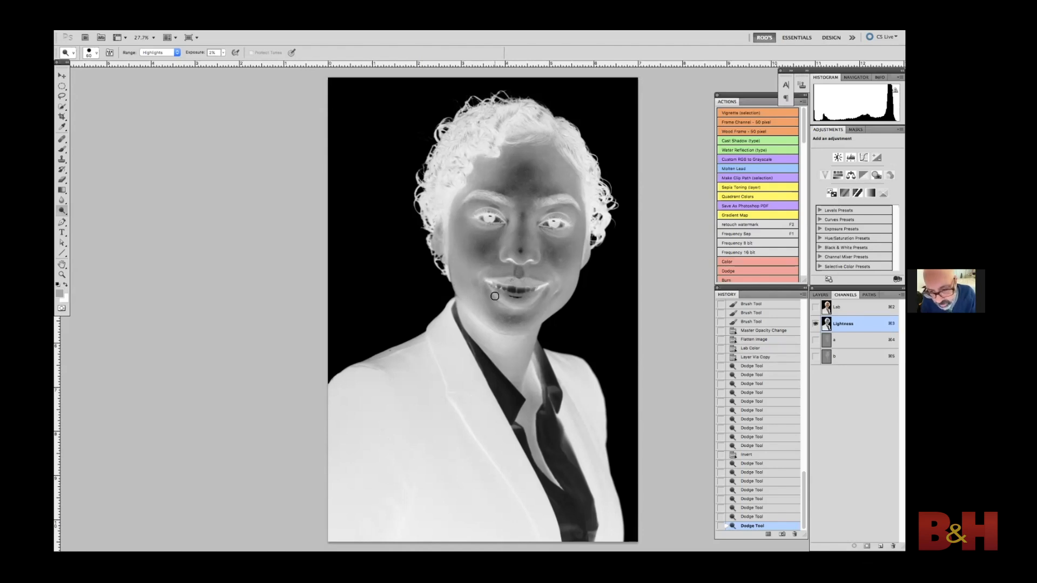
Step: Dodge around the mouth and chin in the inverted Lightness channel
left_click(532, 308)
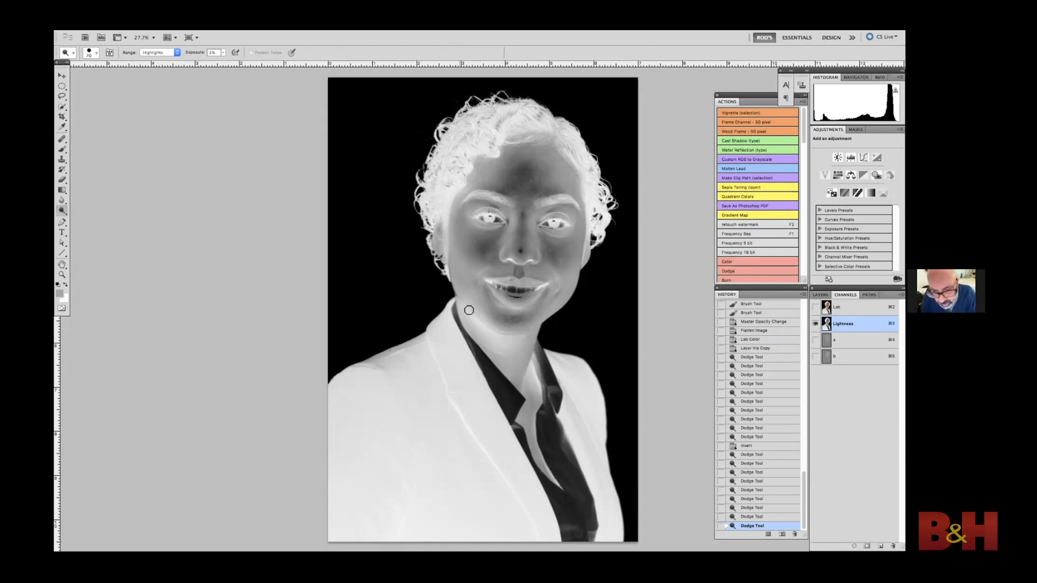
key("bracketright")
left_click(514, 316)
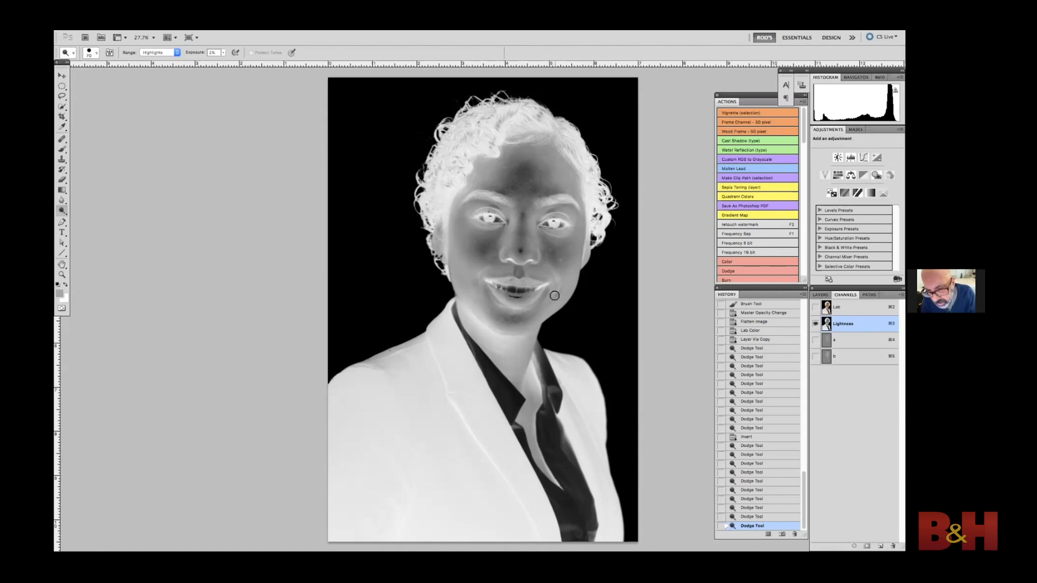
left_click(530, 283)
left_click(482, 273)
Step: Dodge the cheek edge and the area under the jaw with a larger brush, then invert the Lightness channel back to positive
key("bracketright")
key("bracketright")
key("bracketright")
key("bracketright")
left_click(578, 250)
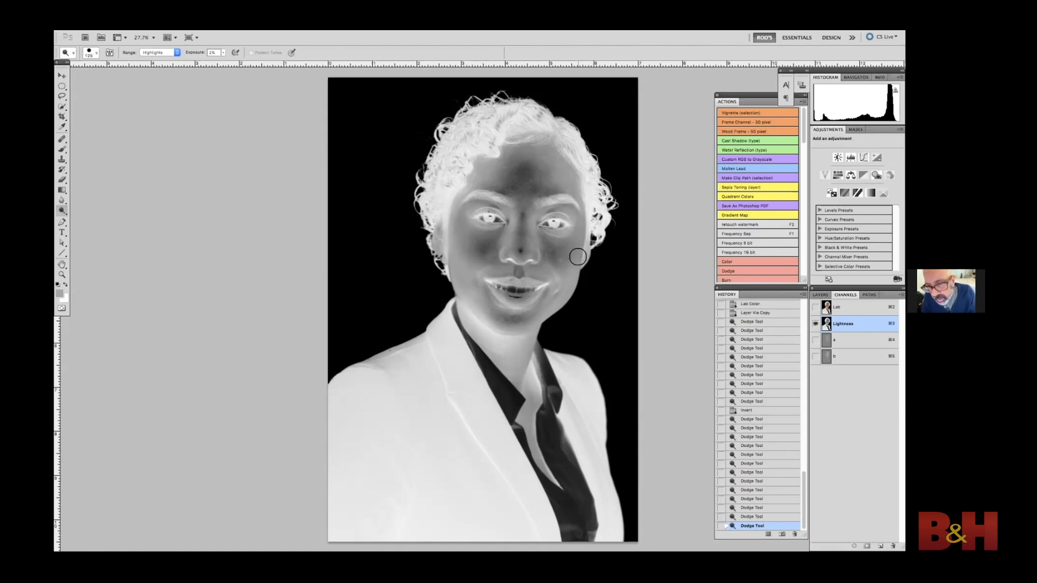
left_click(570, 273)
mouse_move(487, 346)
left_mouse_down()
mouse_move(522, 334)
mouse_move(518, 353)
mouse_move(488, 328)
mouse_move(514, 335)
mouse_move(513, 322)
mouse_move(536, 322)
mouse_move(507, 329)
left_mouse_up()
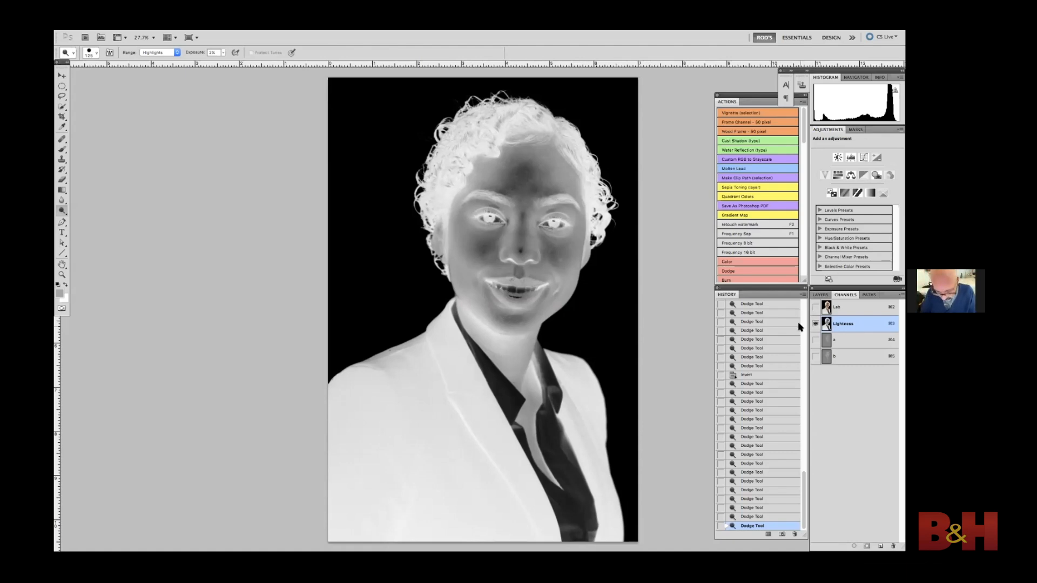
key("super+i")
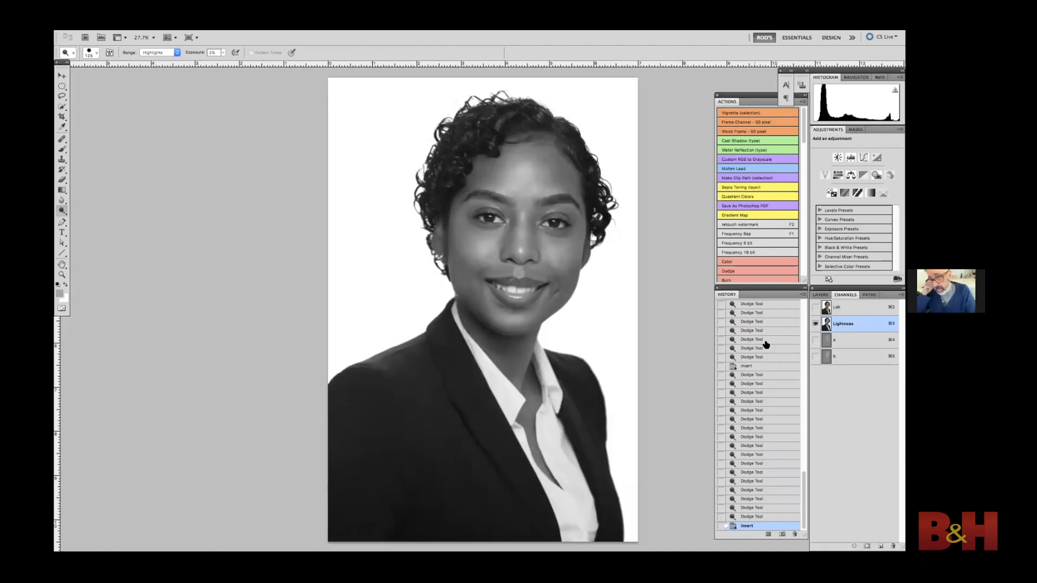
Step: Display the composite Lab image and compare the contouring before and after by toggling Layer 1's visibility
left_click(816, 306)
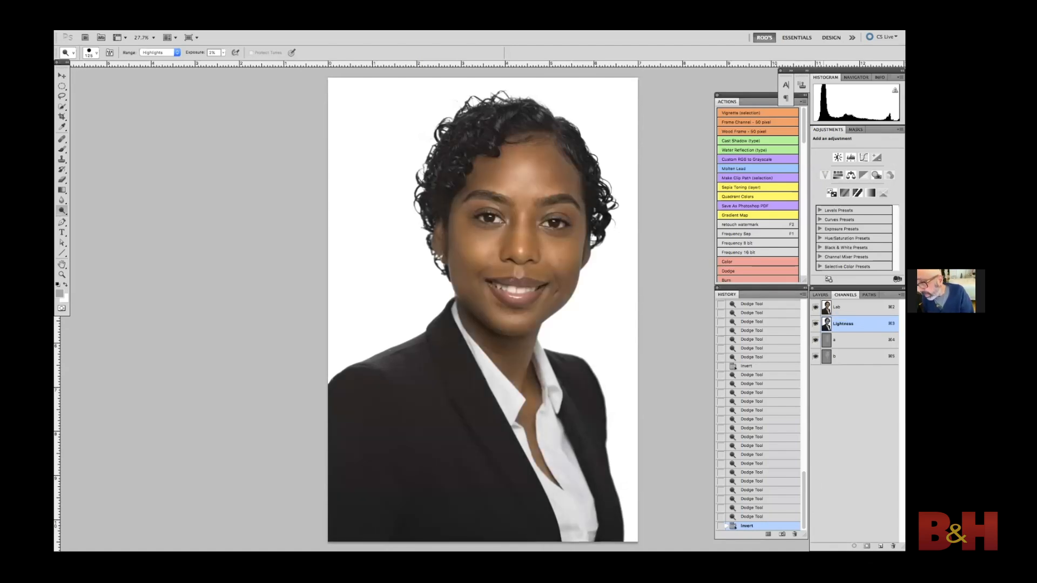
left_click(819, 295)
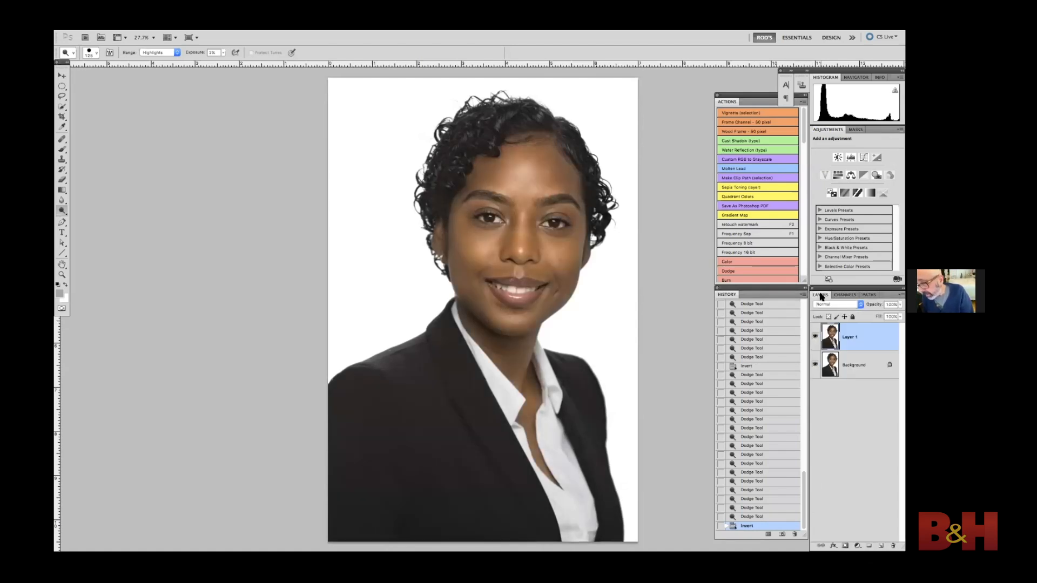
left_click(815, 337)
left_click(816, 337)
left_click(816, 337)
left_click(816, 338)
left_click(815, 337)
left_click(815, 338)
left_click(815, 337)
left_click(816, 337)
left_click(816, 338)
left_click(816, 338)
left_click(815, 337)
left_click(816, 337)
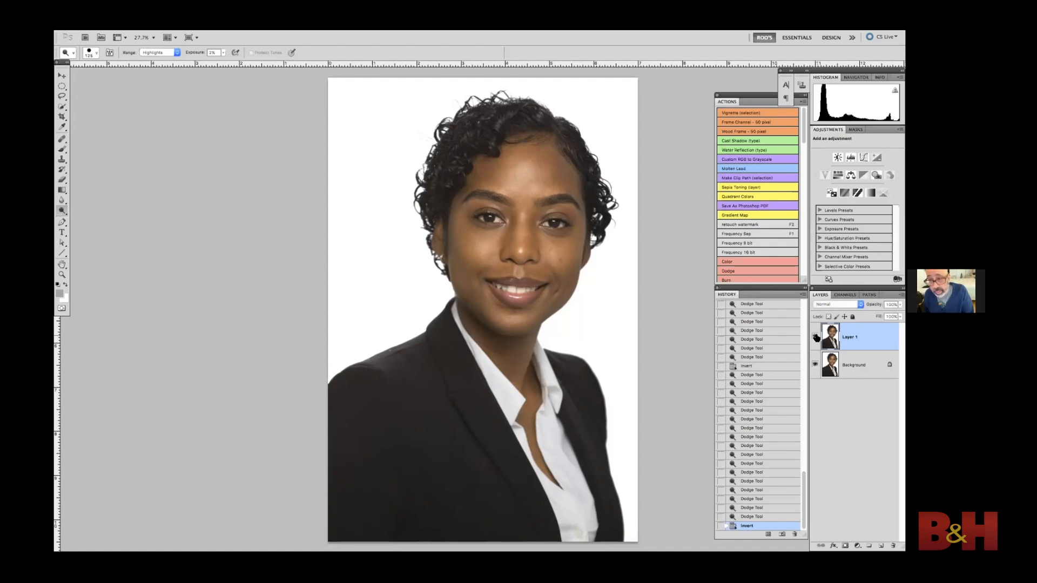
Step: Set Layer 1's fill to 80% and compare the softened contouring with the Background layer
double_click(889, 317)
type("80")
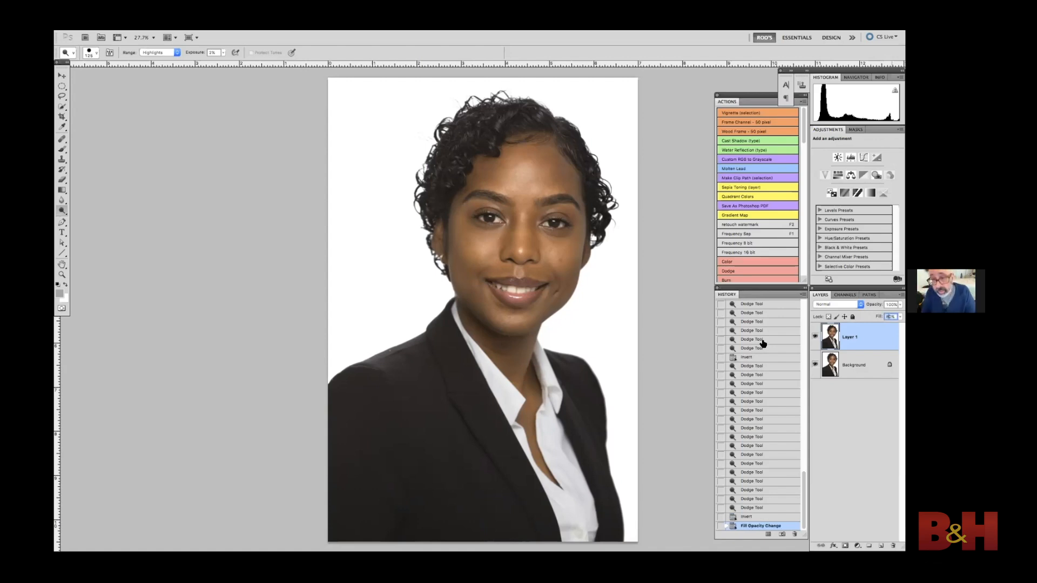
left_click(816, 338)
left_click(815, 338)
left_click(815, 338)
left_click(815, 338)
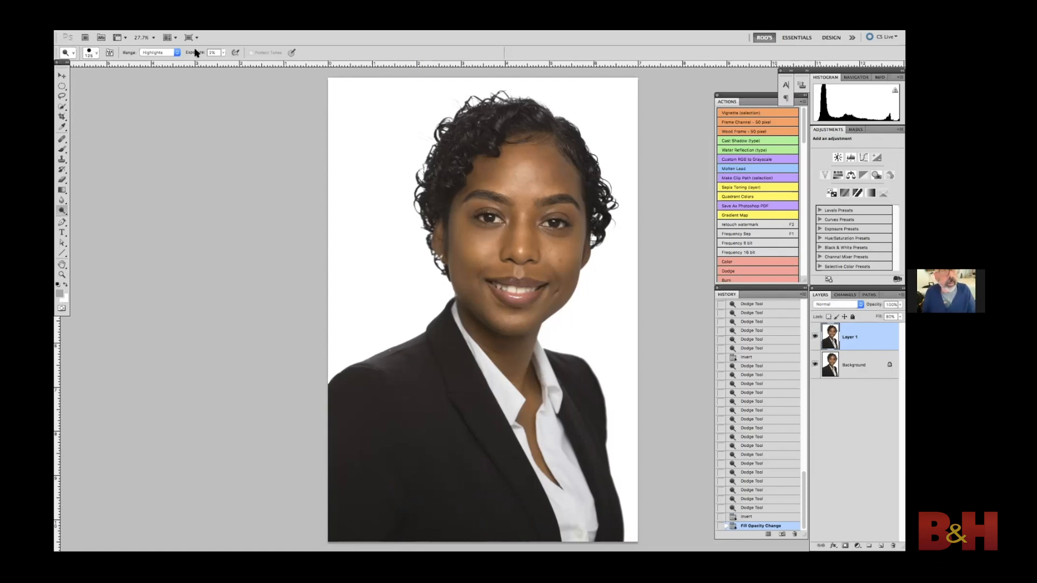
Step: Flatten the image and convert it from Lab Color to the Adobe RGB (1998) profile
left_click(192, 25)
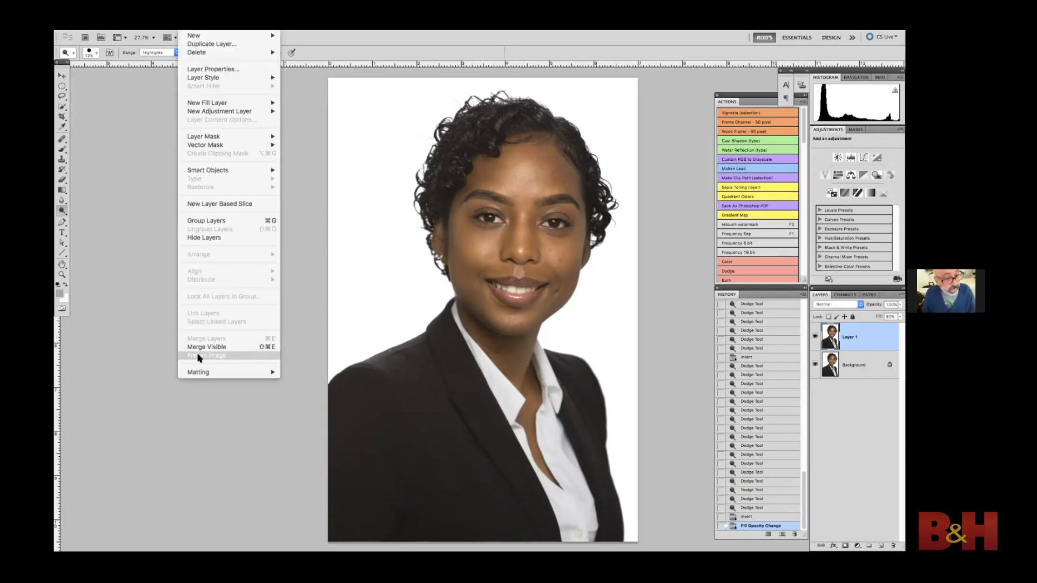
left_click(200, 356)
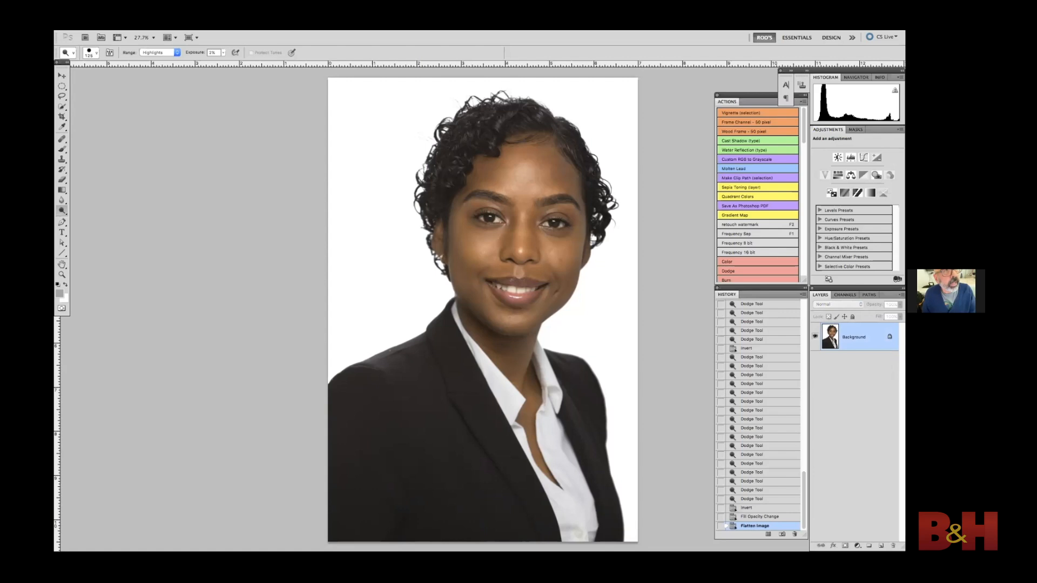
left_click(145, 25)
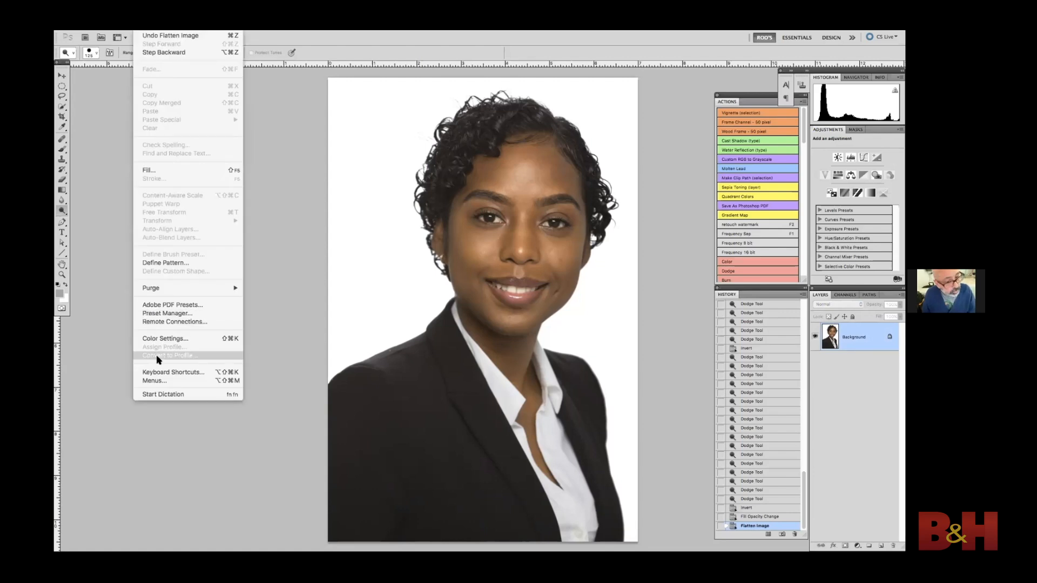
left_click(280, 293)
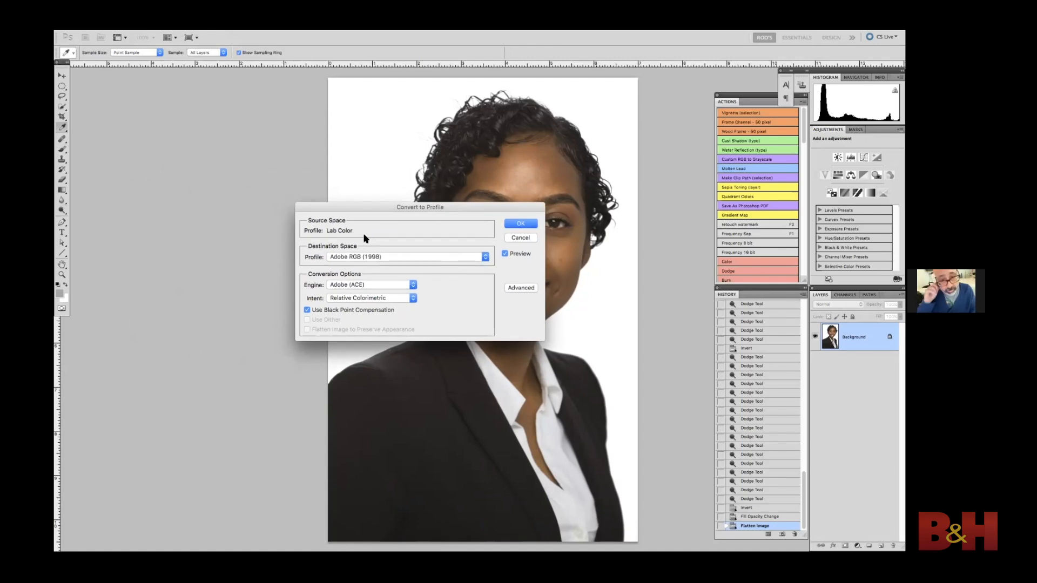
left_click(513, 224)
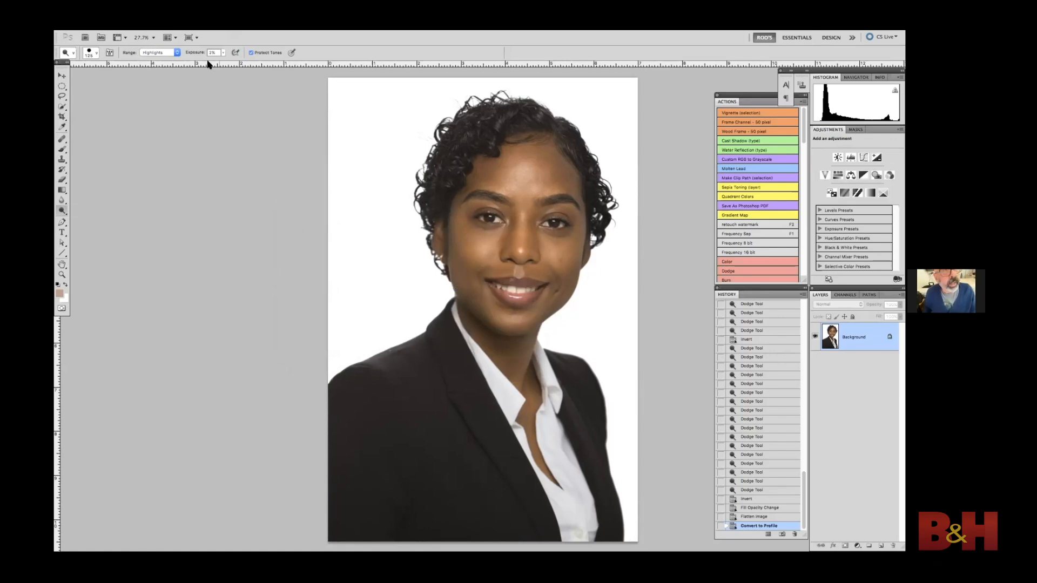
Step: Close the contoured portrait and bring up the portrait with glasses
left_click(130, 26)
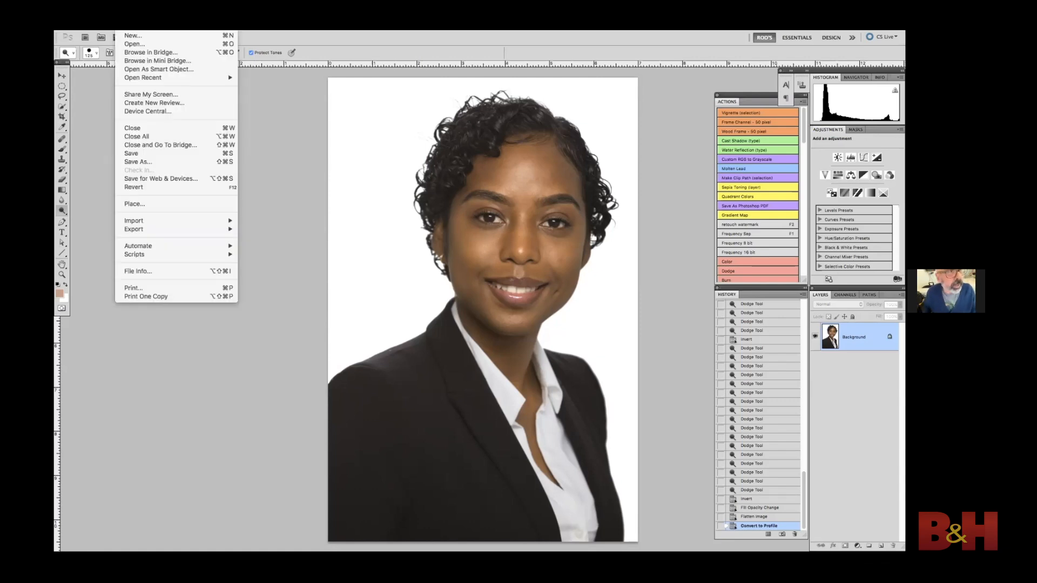
left_click(132, 130)
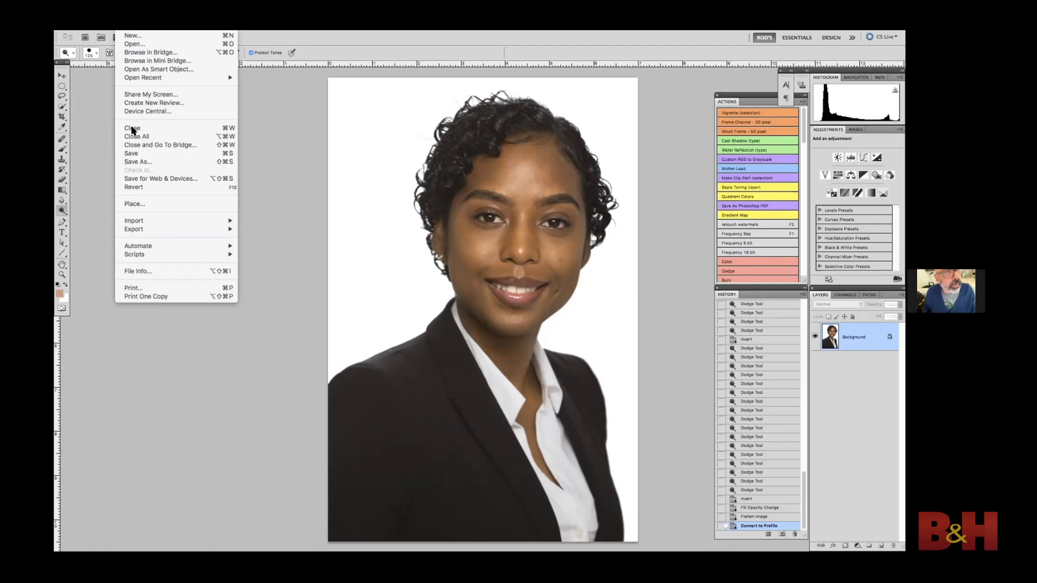
left_click(448, 198)
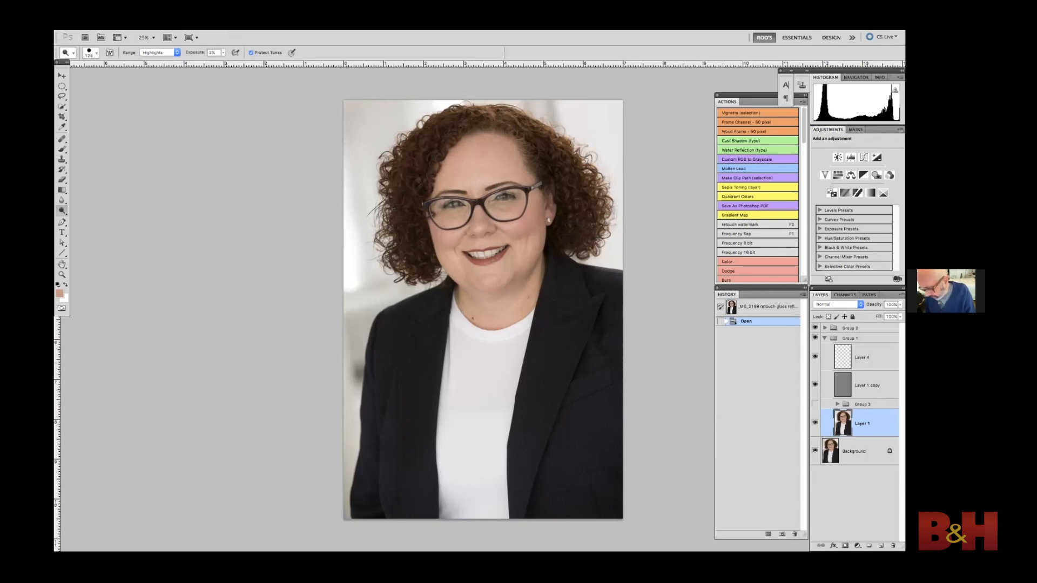
Step: Add a new empty layer above Group 3 inside Group 1 and activate the Brush tool
left_click(815, 404)
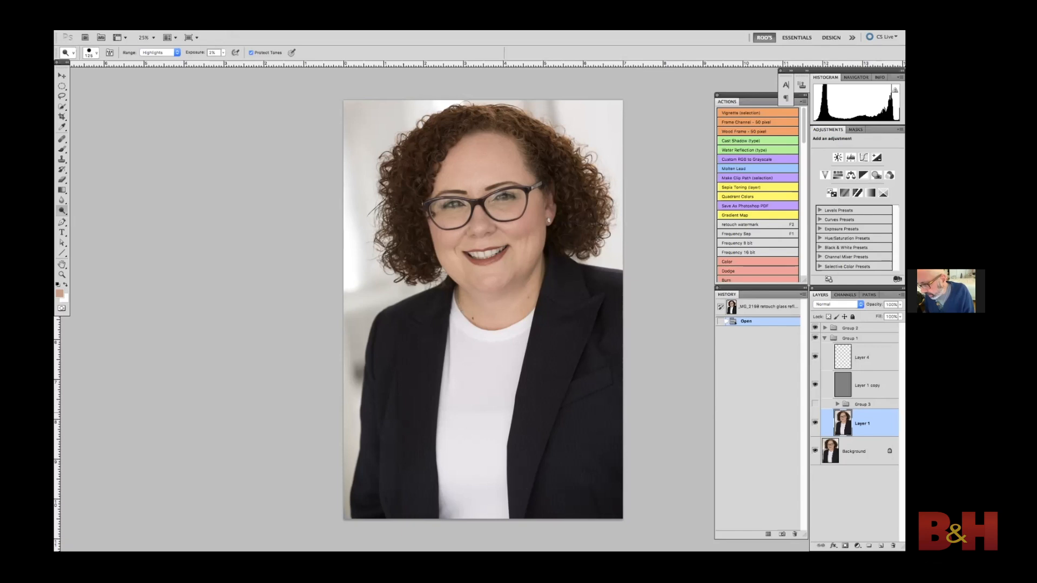
left_click(862, 404)
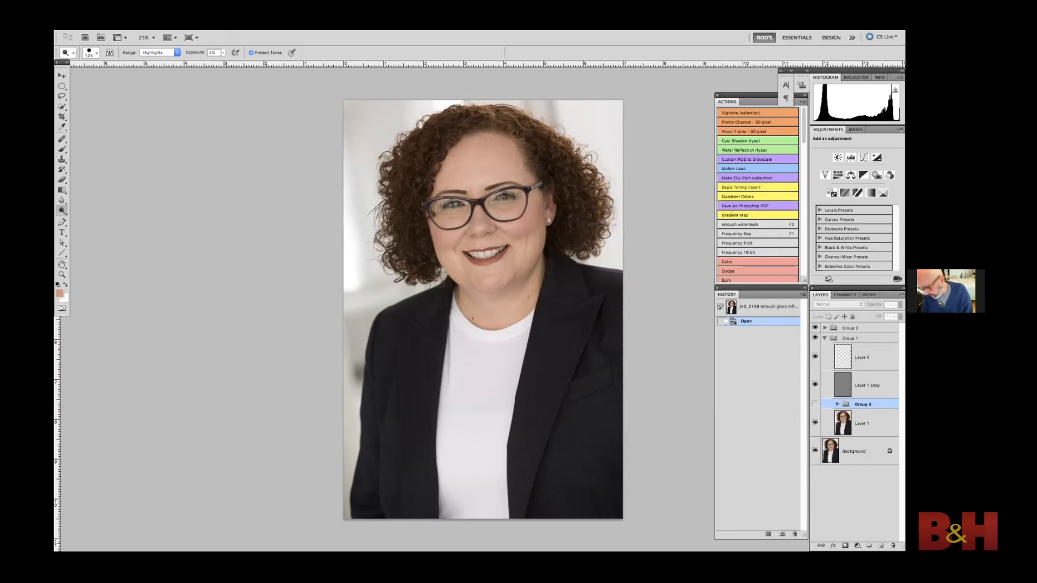
left_click(880, 545)
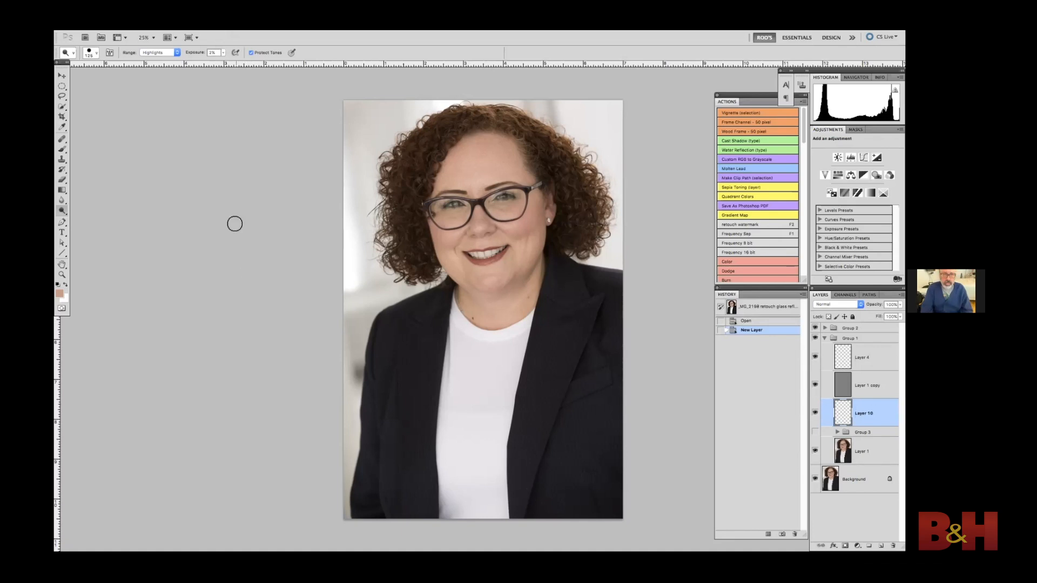
key("b")
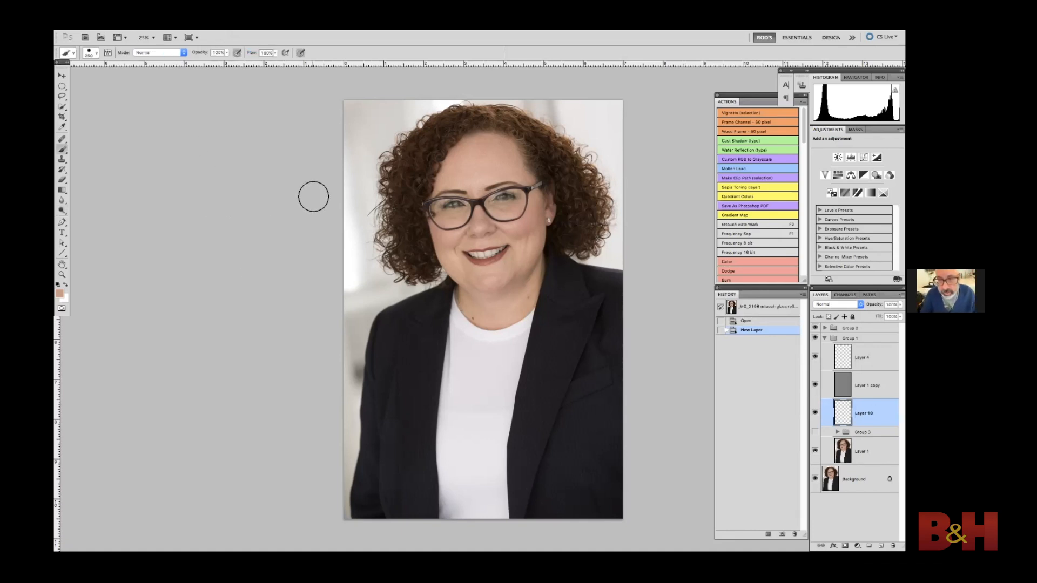
Step: Set the Brush flow to 10% and shrink the brush to a small size for retouching inside the lens
key("ctrl+plus")
key("ctrl+plus")
key("ctrl+plus")
key("ctrl+plus")
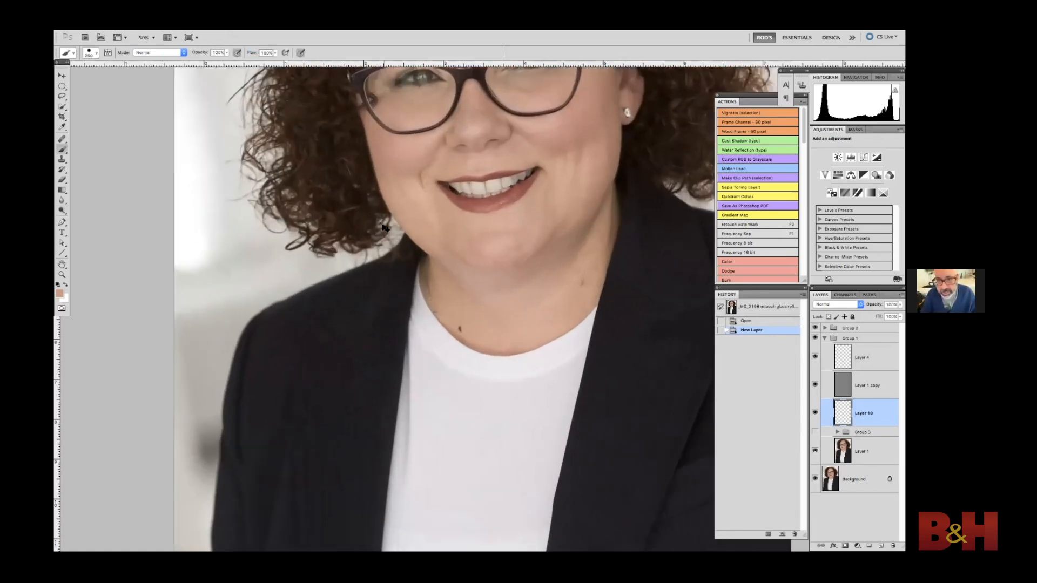
left_click_drag(419, 348, 408, 545)
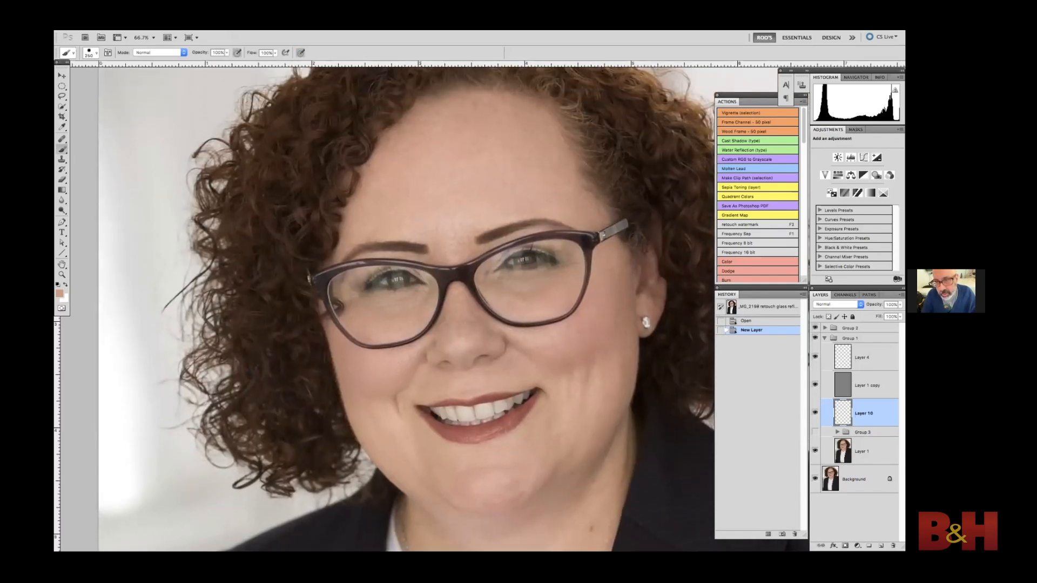
key("ctrl+plus")
key("ctrl+plus")
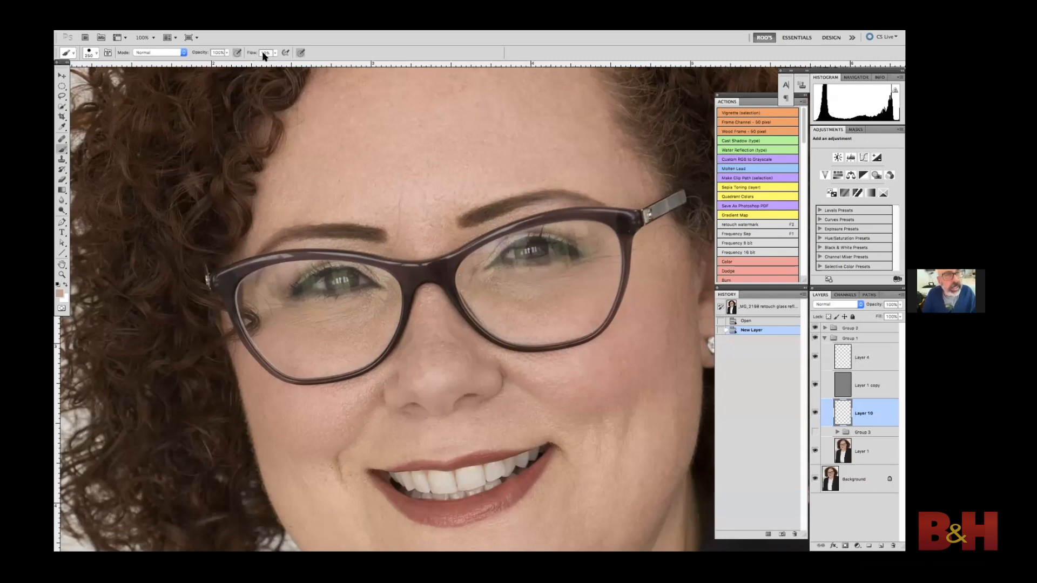
key("bracketleft")
key("bracketleft")
key("bracketleft")
key("bracketleft")
key("bracketleft")
key("bracketleft")
key("bracketleft")
key("bracketleft")
key("bracketleft")
key("bracketleft")
key("bracketleft")
key("bracketleft")
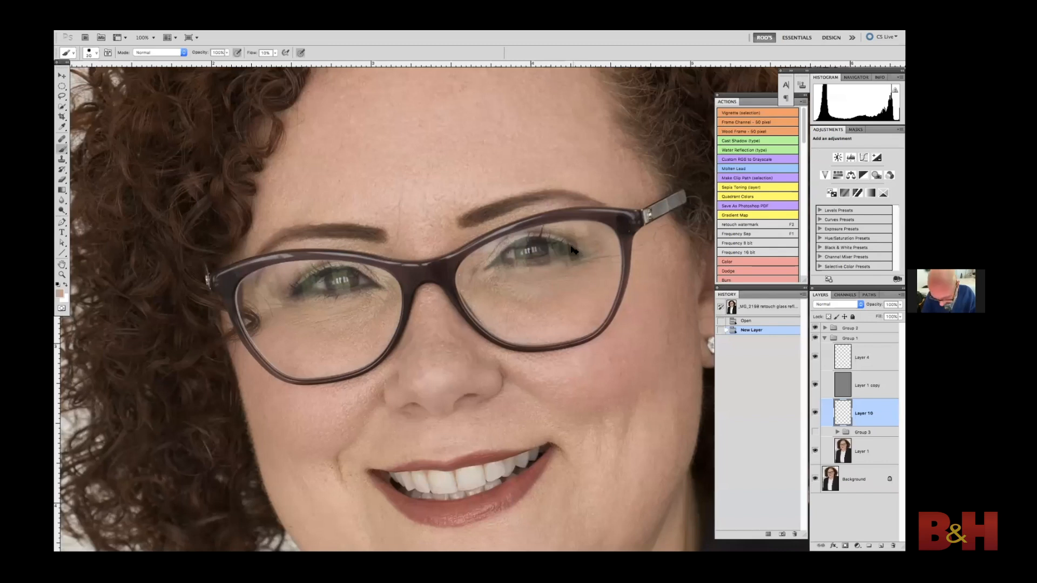
Step: Paint sampled skin tones on the new layer over the lens reflection above the outer corner of the eye
key("super+plus")
left_click_drag(547, 238, 442, 299)
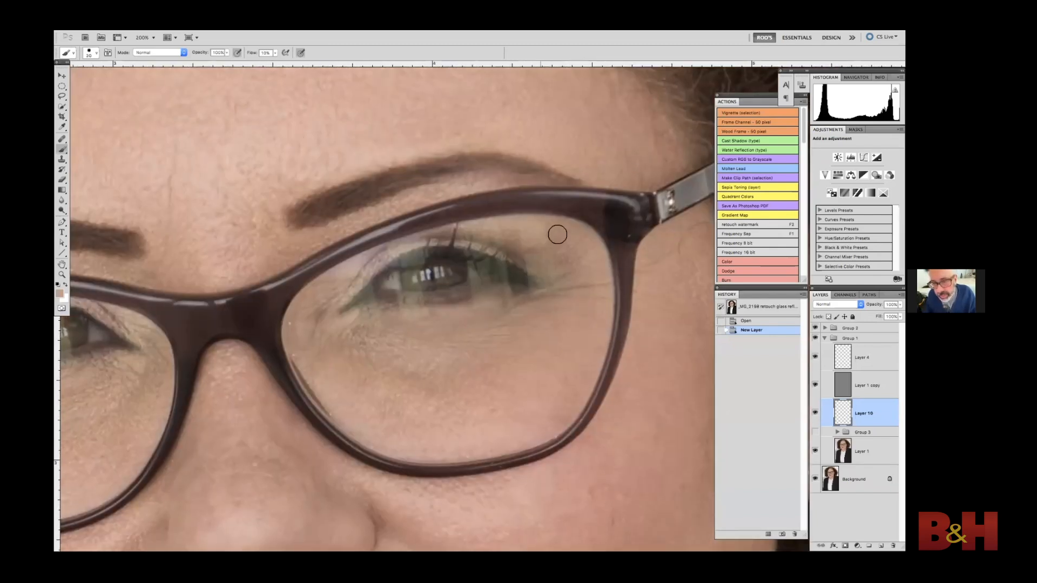
left_click_drag(529, 228, 519, 227)
right_click(520, 235)
left_click_drag(577, 271, 529, 253)
left_click(334, 41)
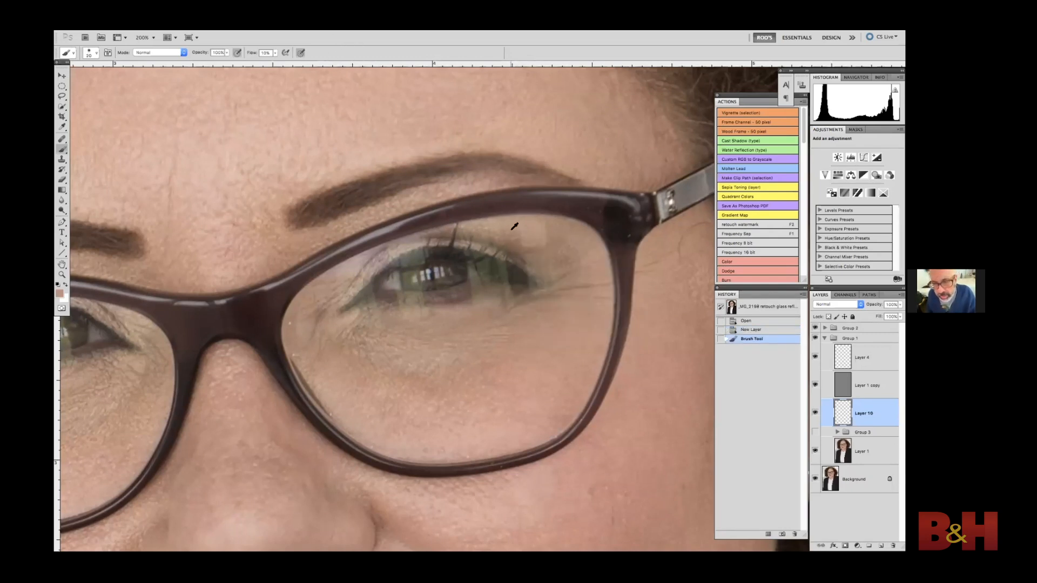
left_click(525, 242)
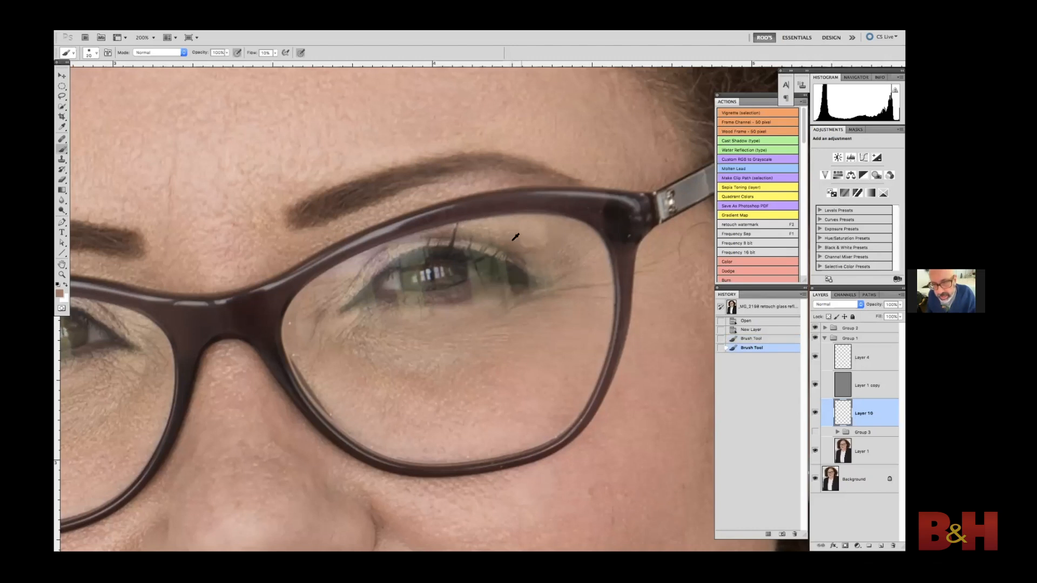
left_click(525, 236)
left_click(519, 226)
left_click(513, 220)
Step: Blend the reflection edge beside the outer eye corner with more soft strokes of sampled skin color
left_click(543, 232)
left_click(540, 231)
left_click(554, 247)
left_click(549, 256)
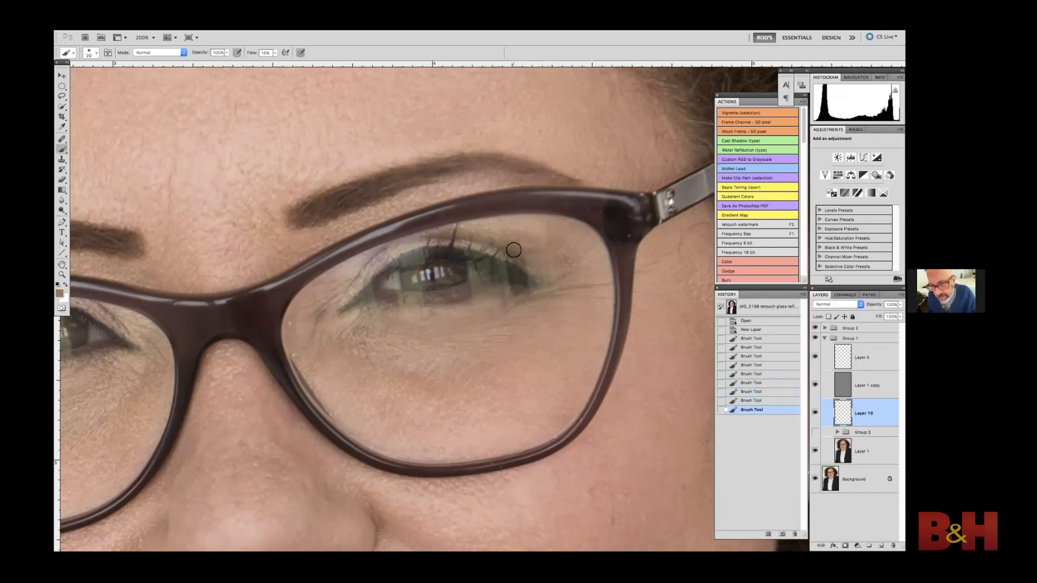
left_click(537, 255)
left_click(524, 254)
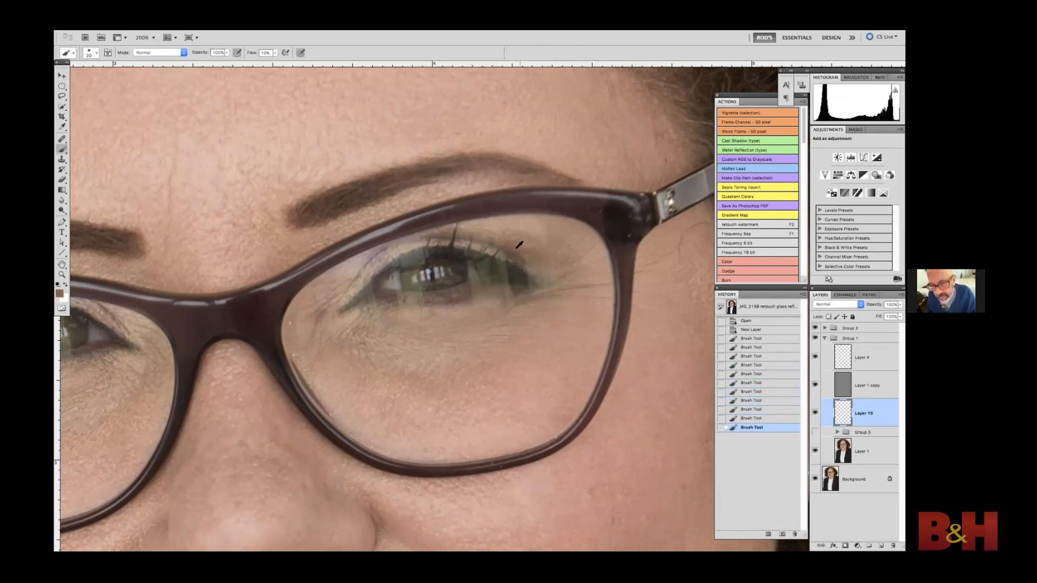
left_click(532, 253)
Step: Sample neighboring skin tones and paint out the reflection along the middle and outer part of the upper eyelid
left_click(500, 231, "alt")
left_click(500, 227)
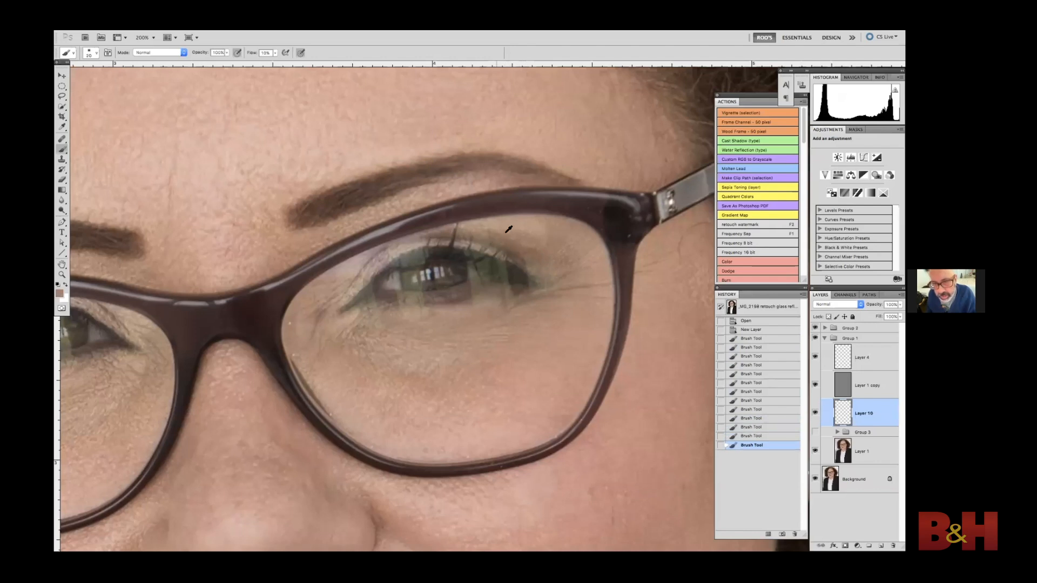
left_click(462, 229)
left_click(447, 230, "alt")
left_click(471, 233)
left_click(498, 237, "alt")
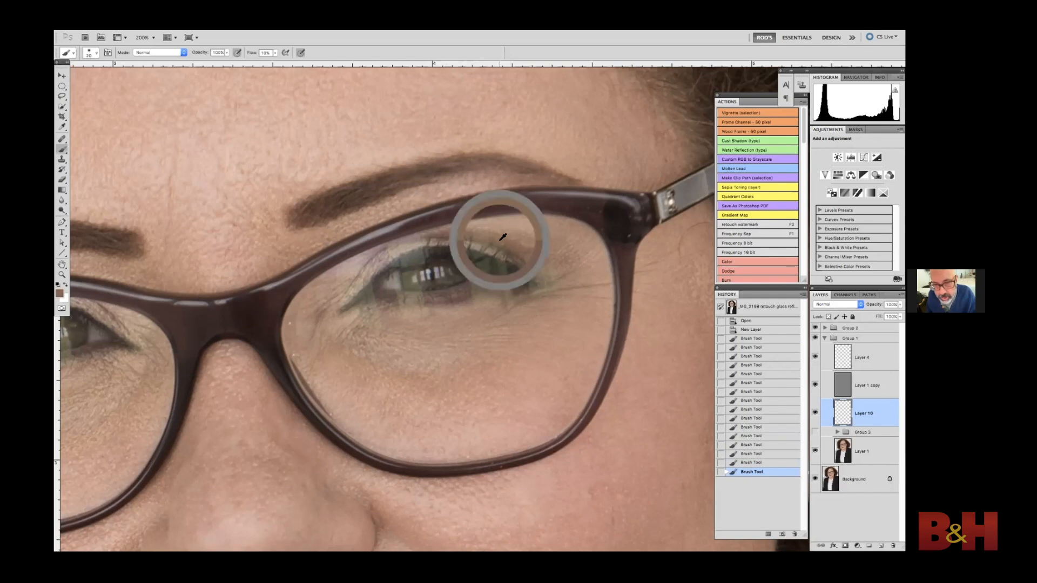
left_click(472, 233)
left_click(508, 240)
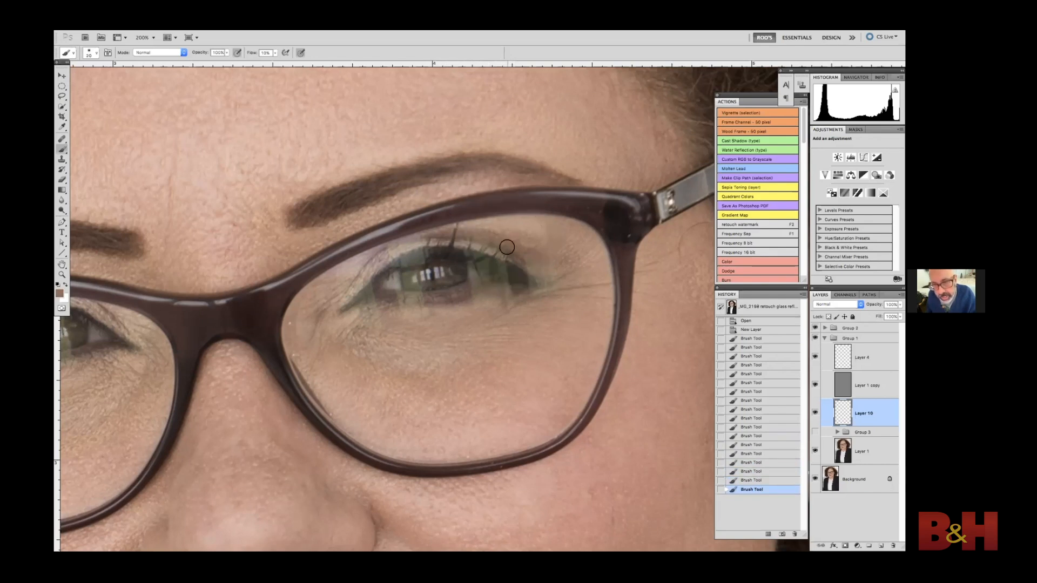
left_click(471, 227)
left_click(479, 235)
left_click(471, 233)
left_click(468, 233)
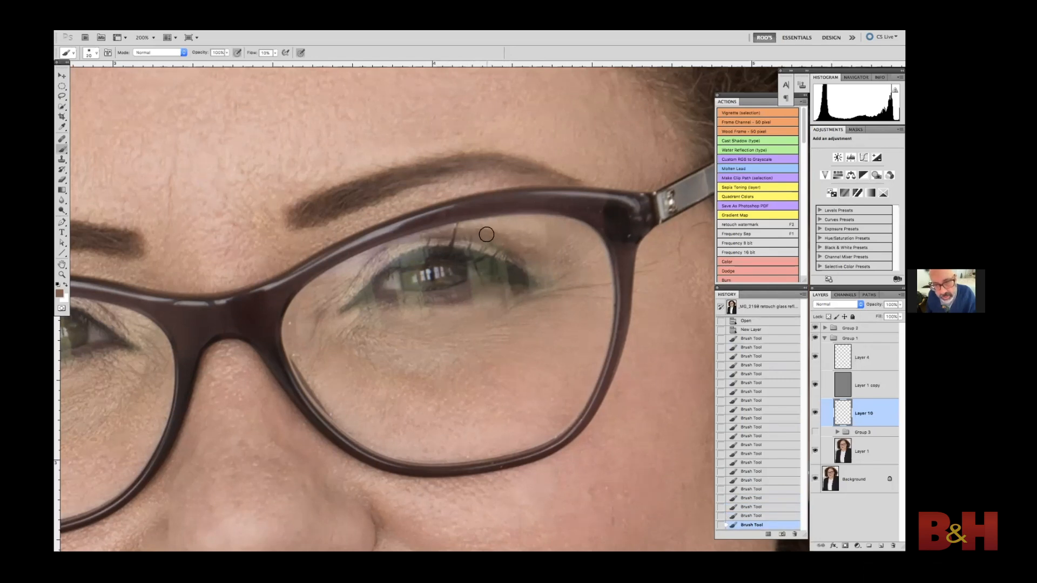
left_click(523, 251)
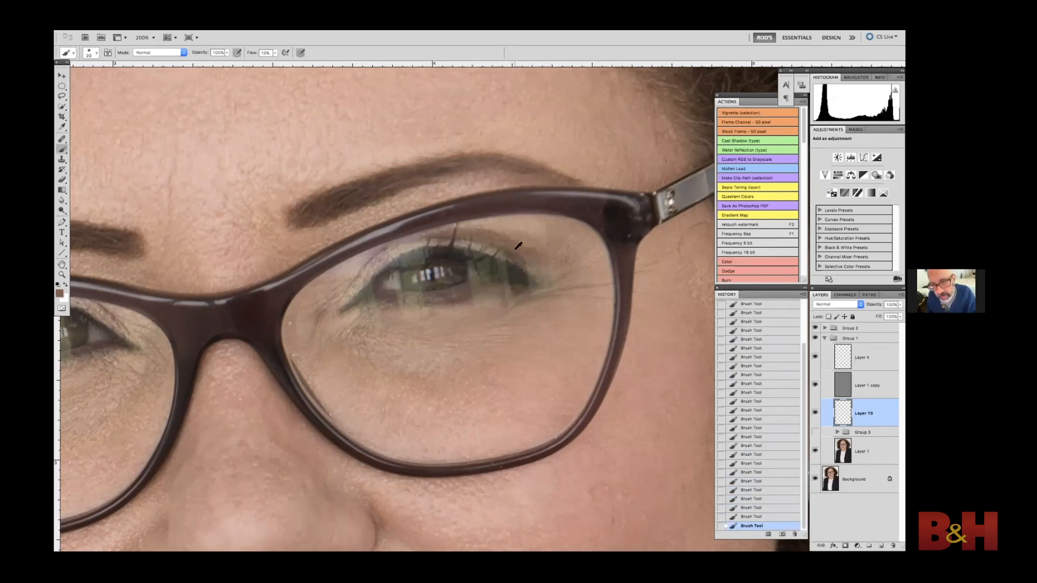
Step: Sample a dark lash color, reduce the brush size and paint over the green reflection on the outer lashes and iris
left_click(516, 268, "alt")
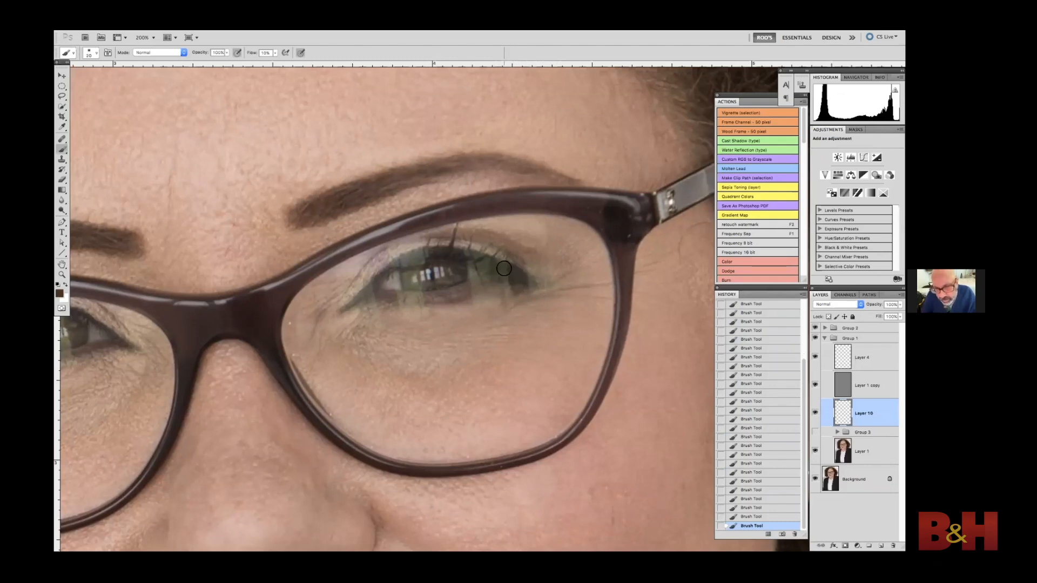
key("bracketleft")
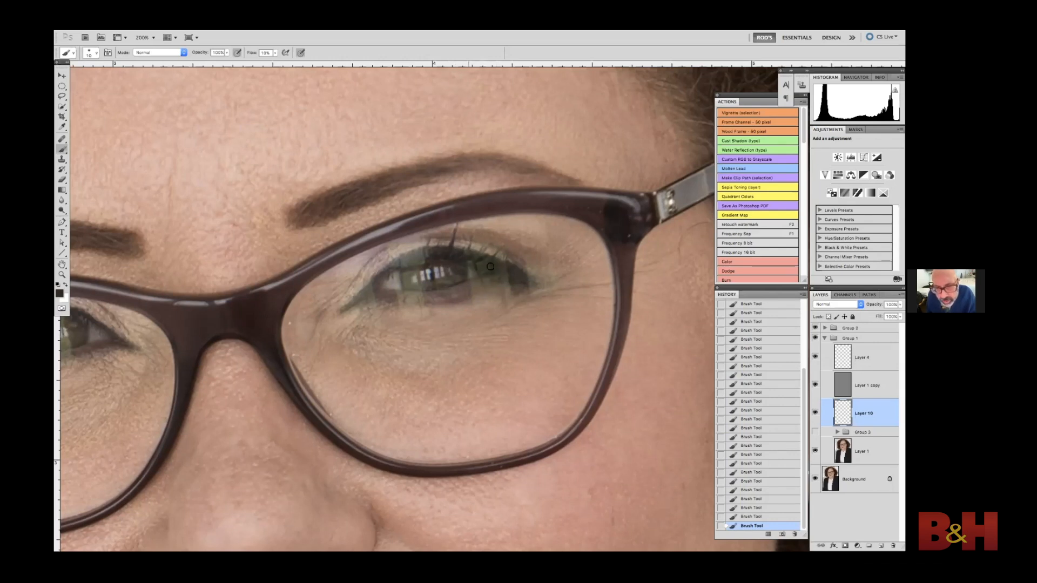
left_click(451, 259)
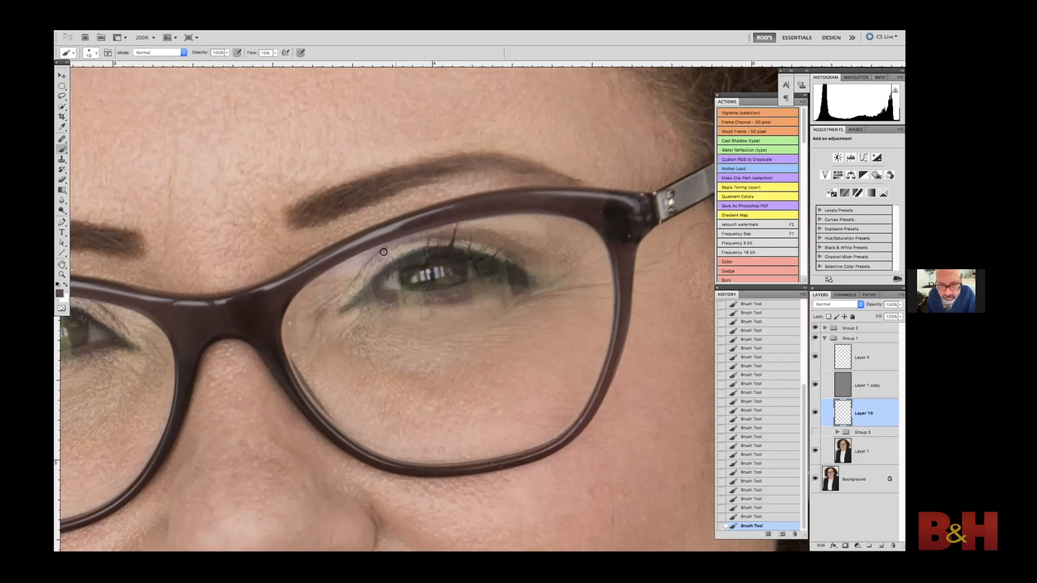
Step: Sample colors around the upper lid and inner eye corner and paint over the reflection there
left_click(443, 242, "alt")
left_click(360, 264, "alt")
left_click(382, 261, "alt")
left_click(378, 285, "alt")
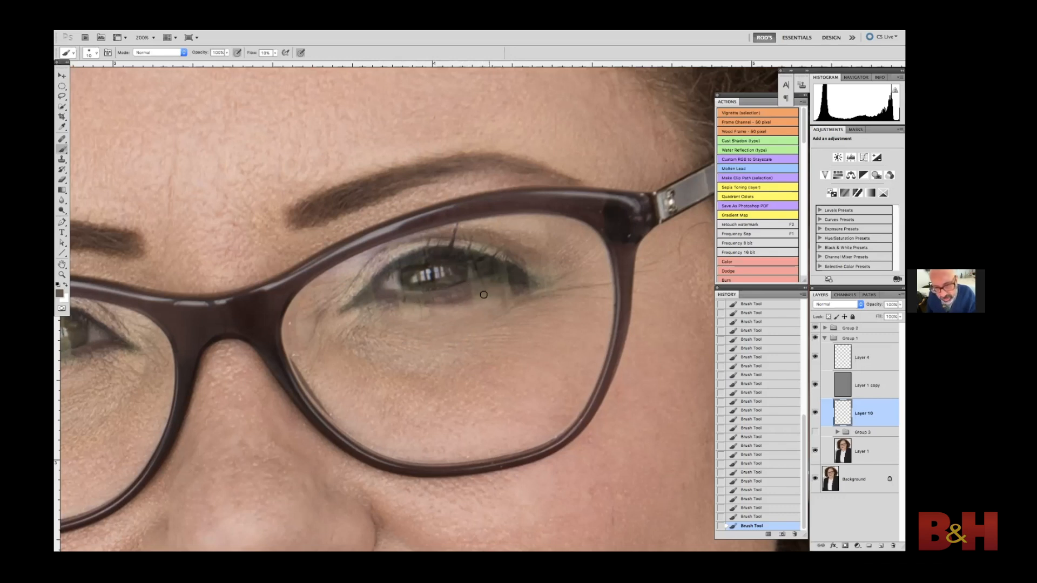
Step: Sample a dark tone at the outer lashes, darken the lower lash line, and compare the eye with and without Layer 10
left_click(522, 276, "alt")
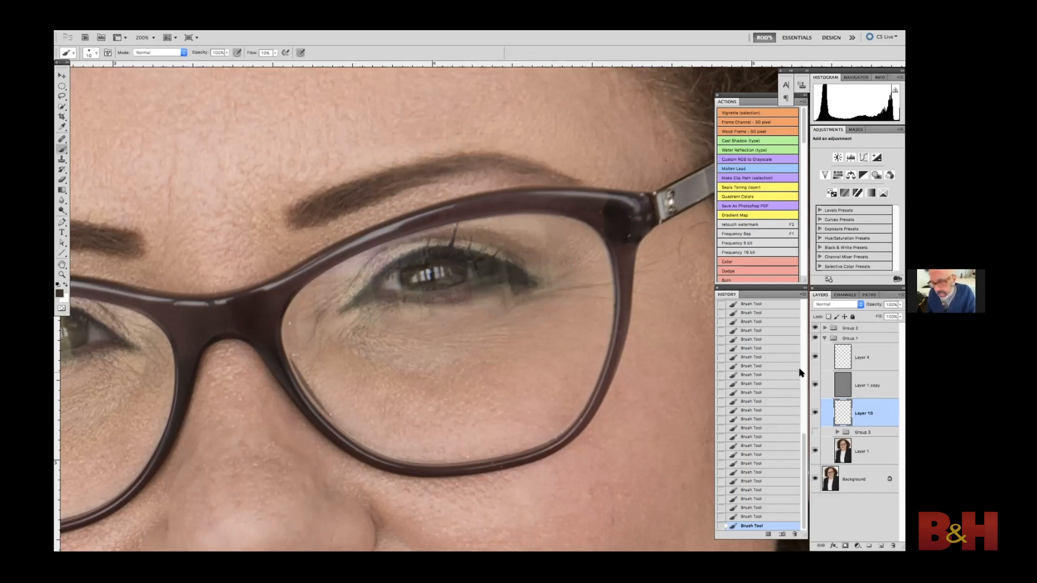
left_click(815, 414)
left_click(814, 414)
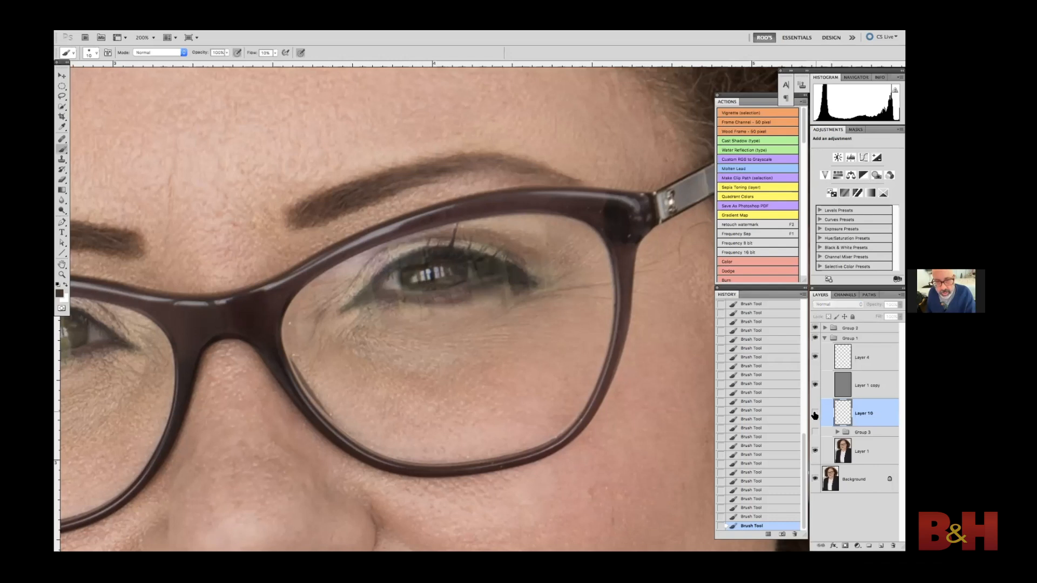
left_click(814, 414)
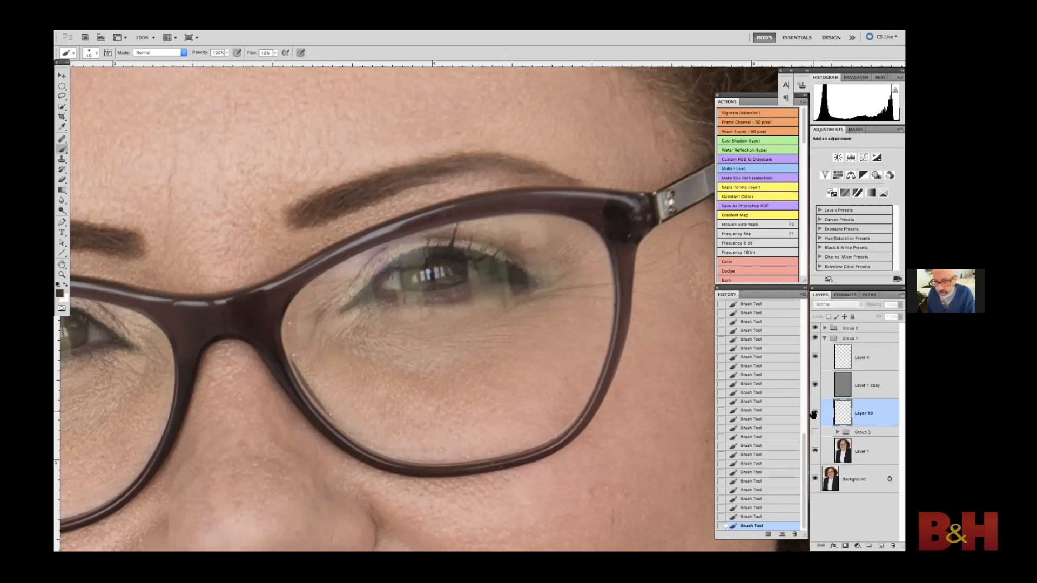
left_click(814, 414)
left_click(814, 414)
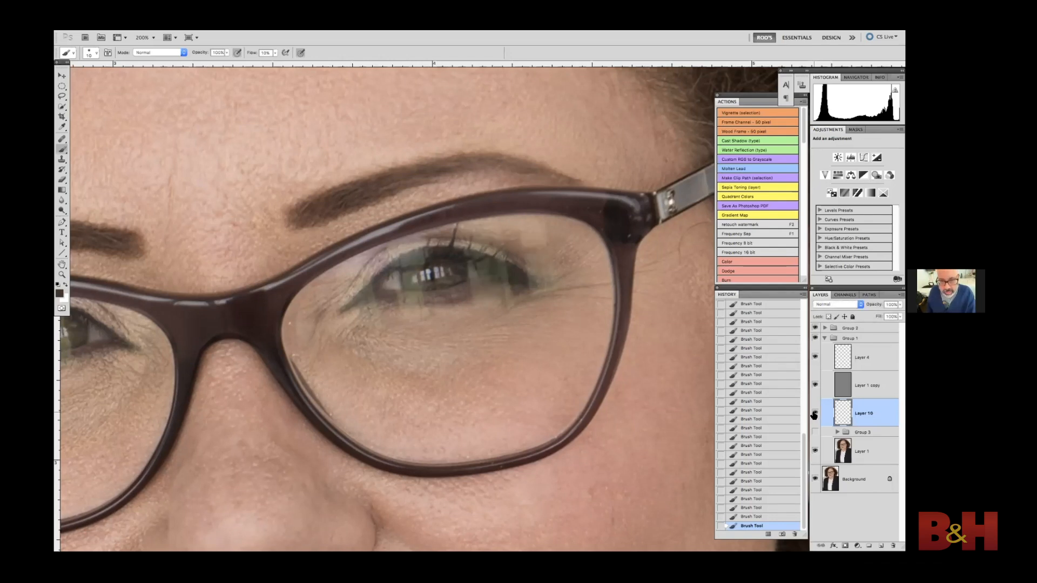
left_click(814, 414)
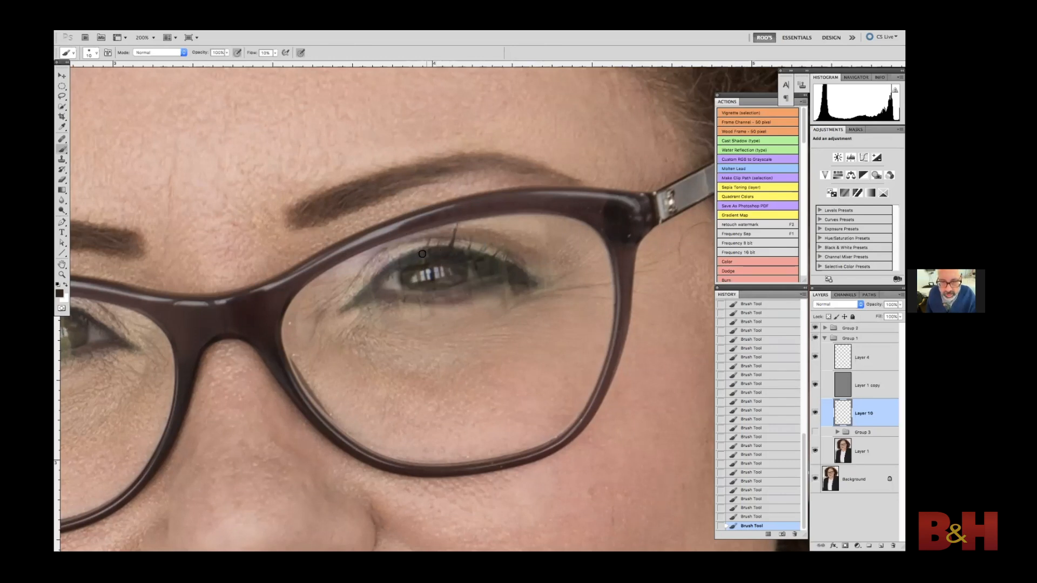
Step: Sample colors above the upper lid and below the iris and paint out the remaining reflection around the eye
left_click(387, 251, "alt")
left_click(417, 239, "alt")
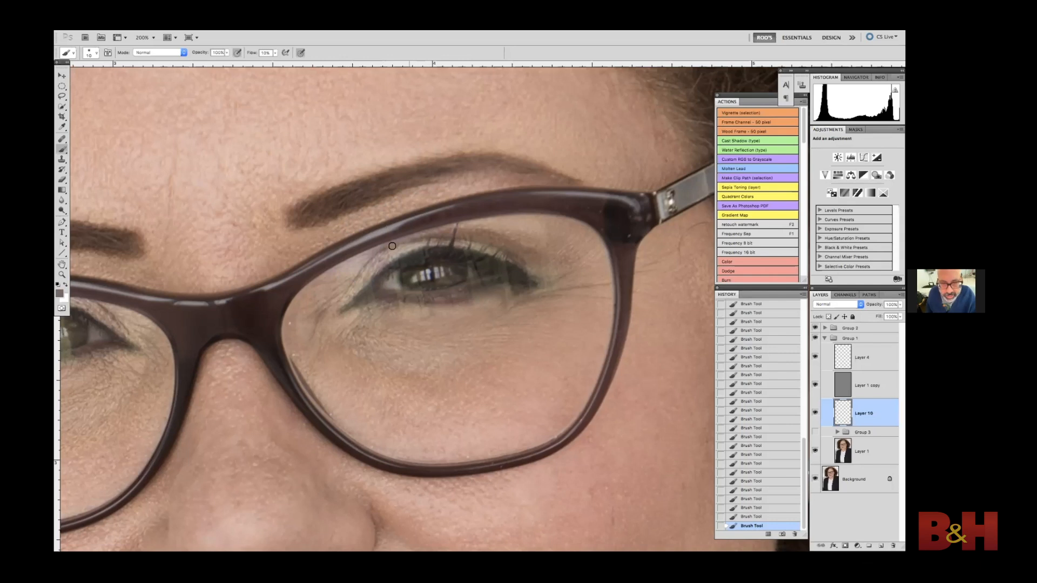
left_click(438, 311, "alt")
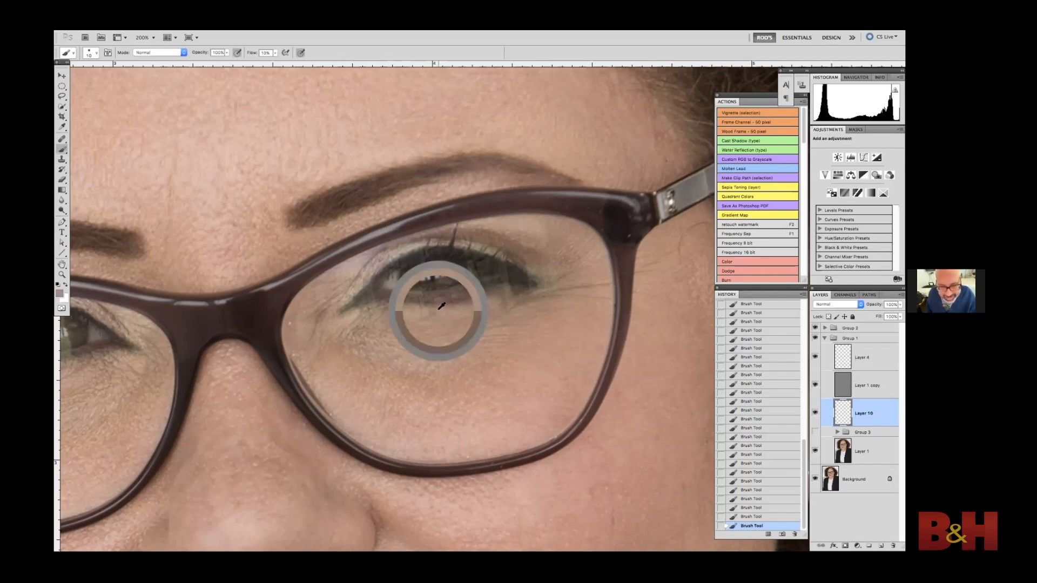
left_click(435, 299, "alt")
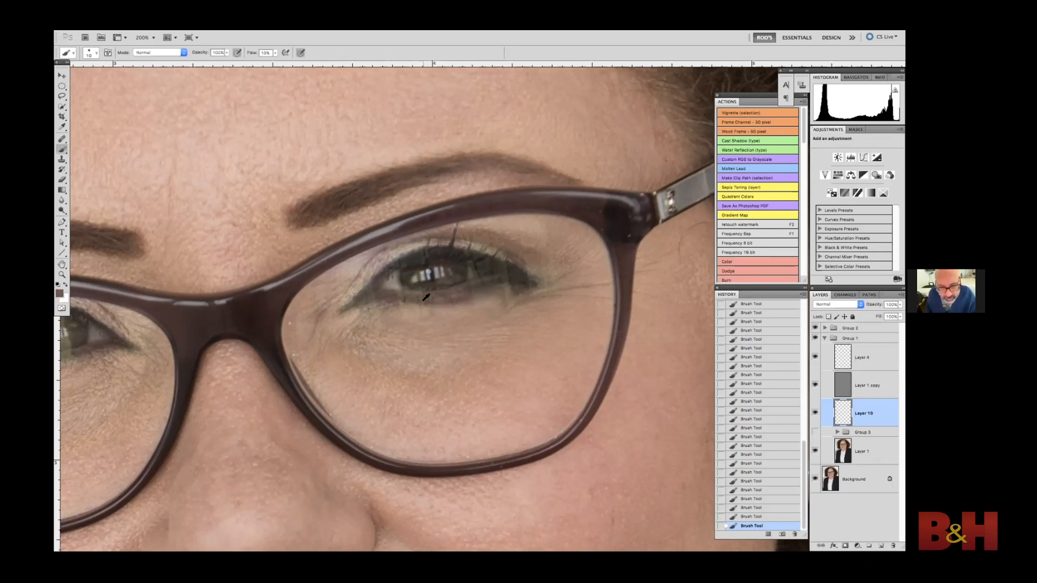
left_click(497, 278, "alt")
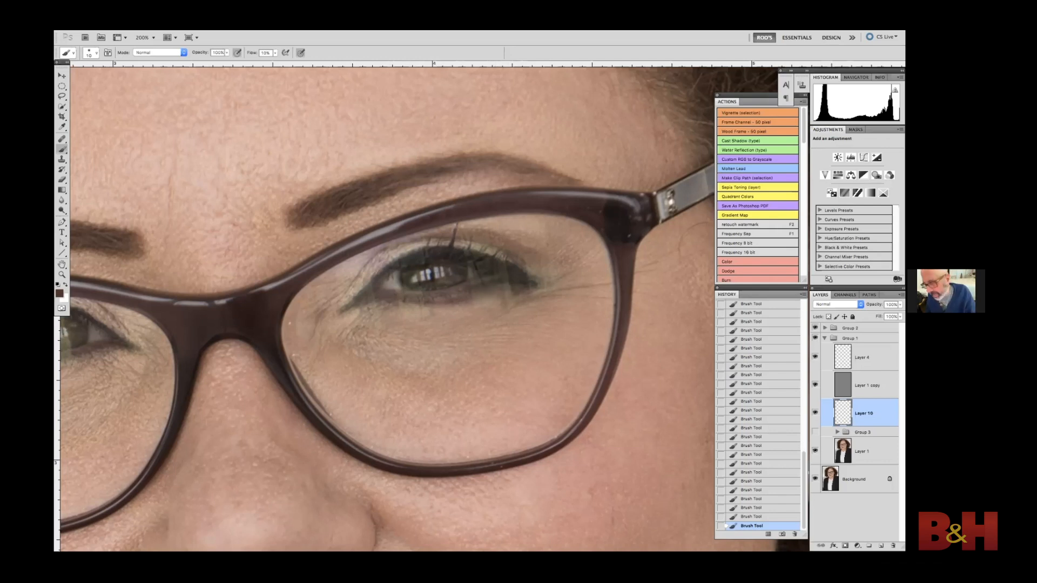
Step: Hide Layer 10, show the retouching group beneath it, and compare the glasses area with the whole portrait in view
left_click(814, 413)
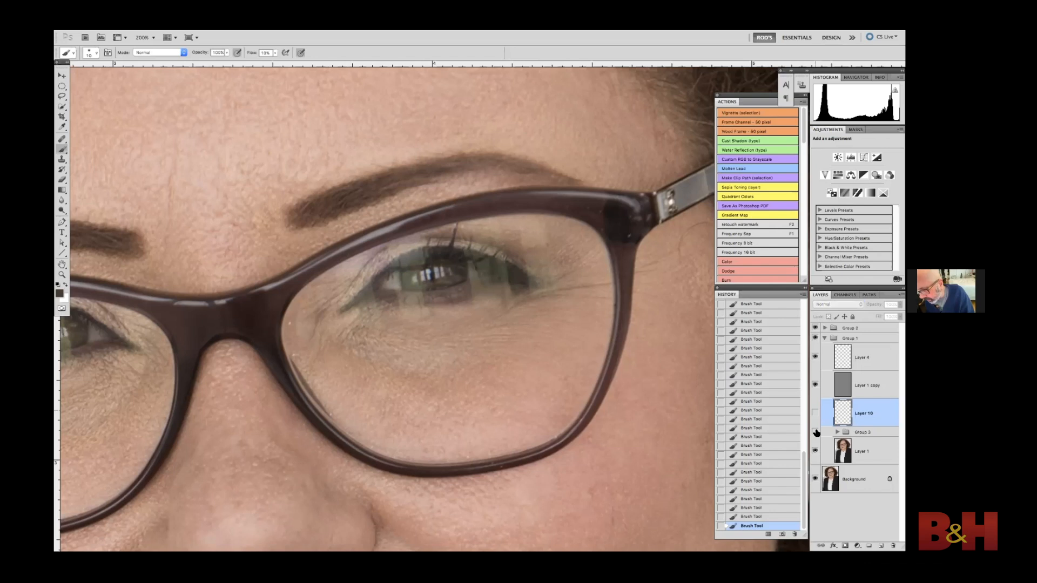
left_click(814, 432)
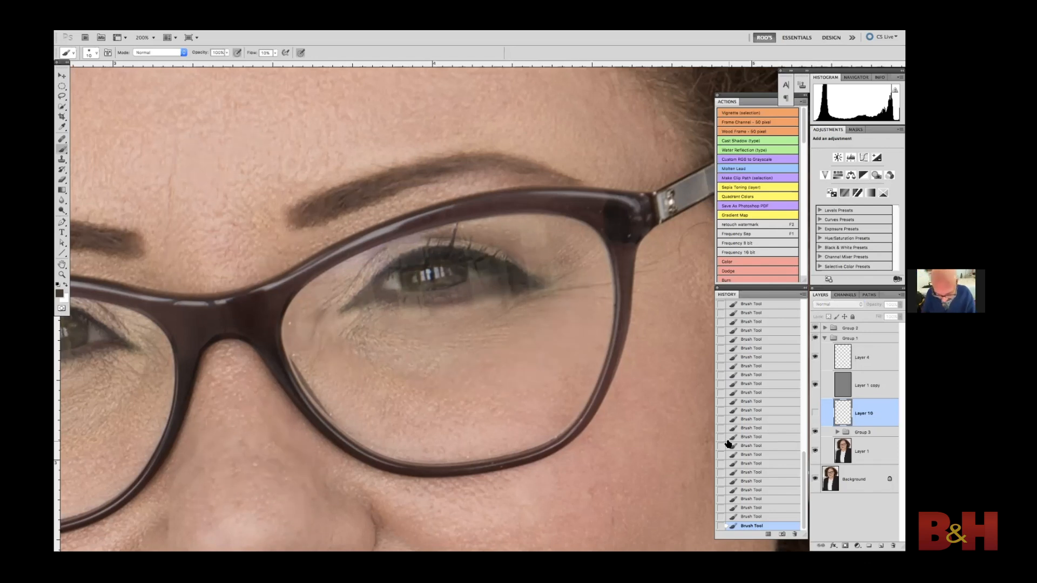
key("ctrl+0")
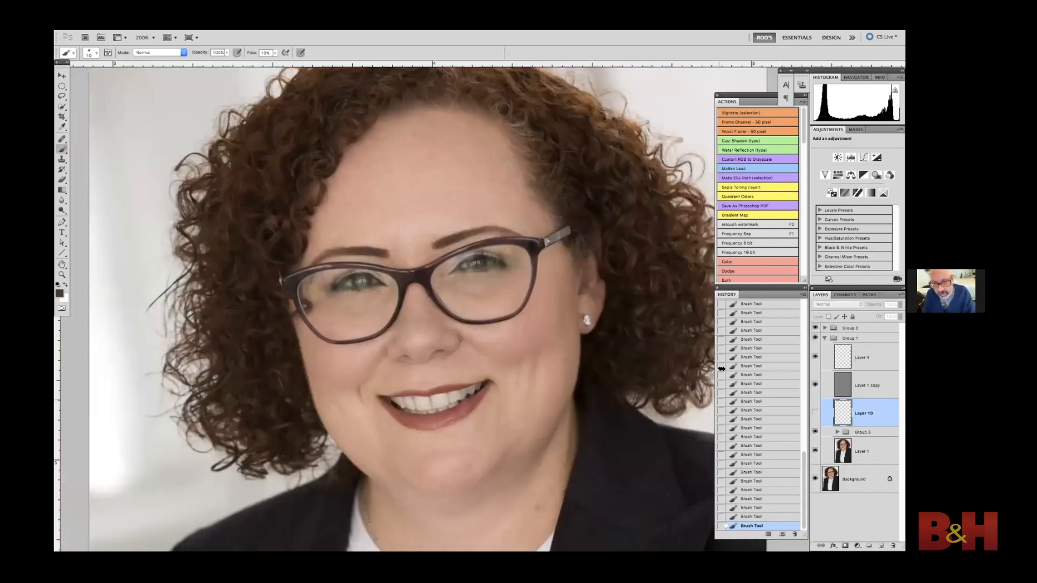
left_click(815, 433)
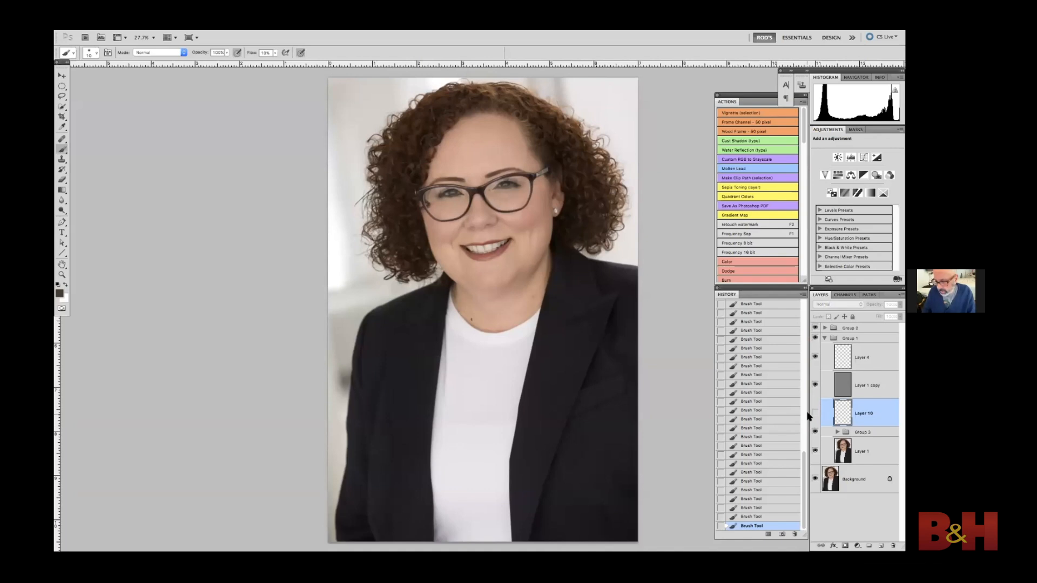
Step: Close the eyeglasses portrait and bring up the _MG_1191remove red.psd portrait
left_click(124, 26)
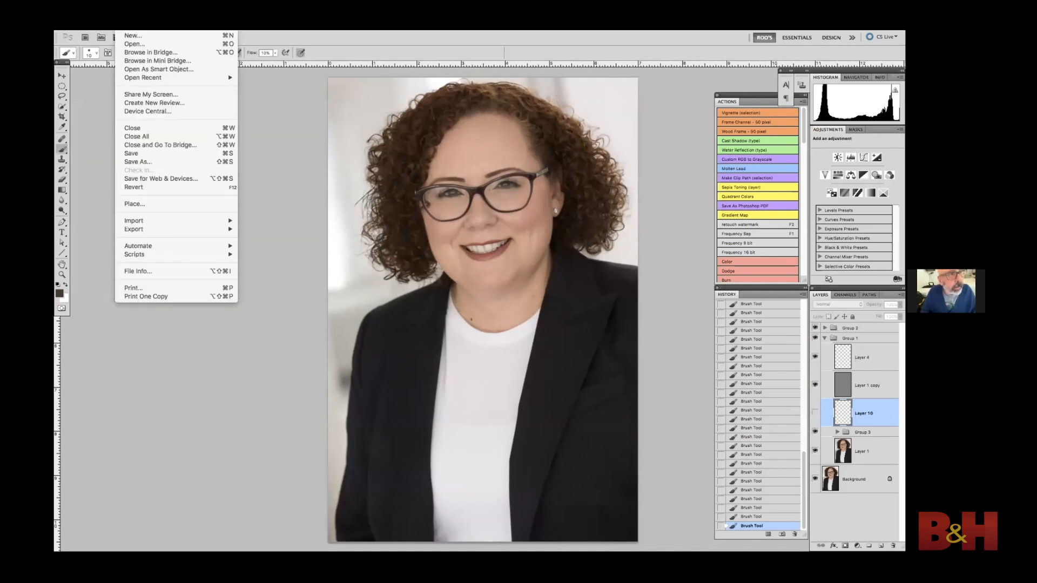
left_click(136, 130)
left_click(440, 199)
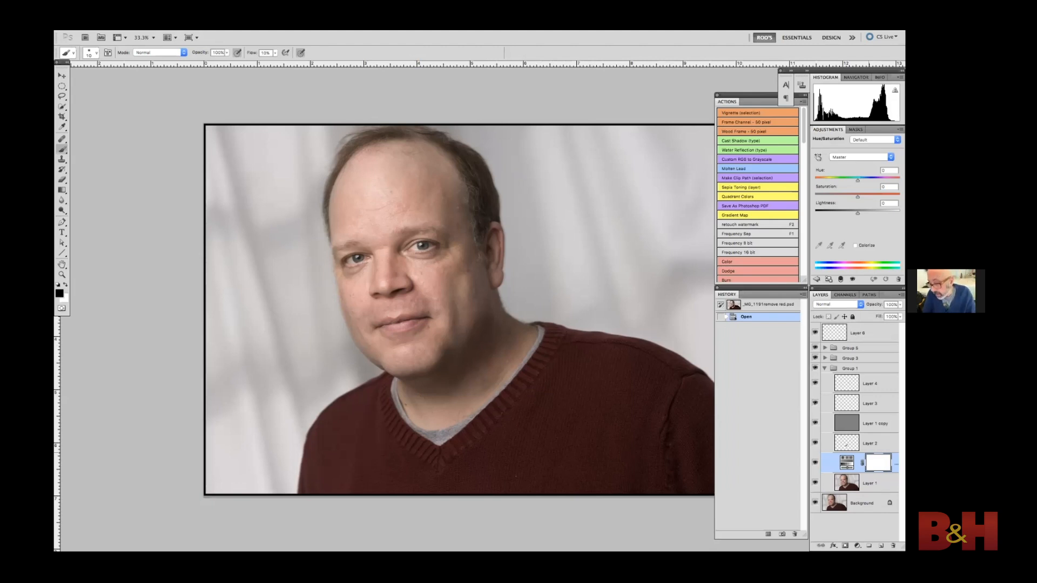
Step: Delete the existing Hue/Saturation adjustment and add a fresh Hue/Saturation adjustment layer above Layer 1
key("Delete")
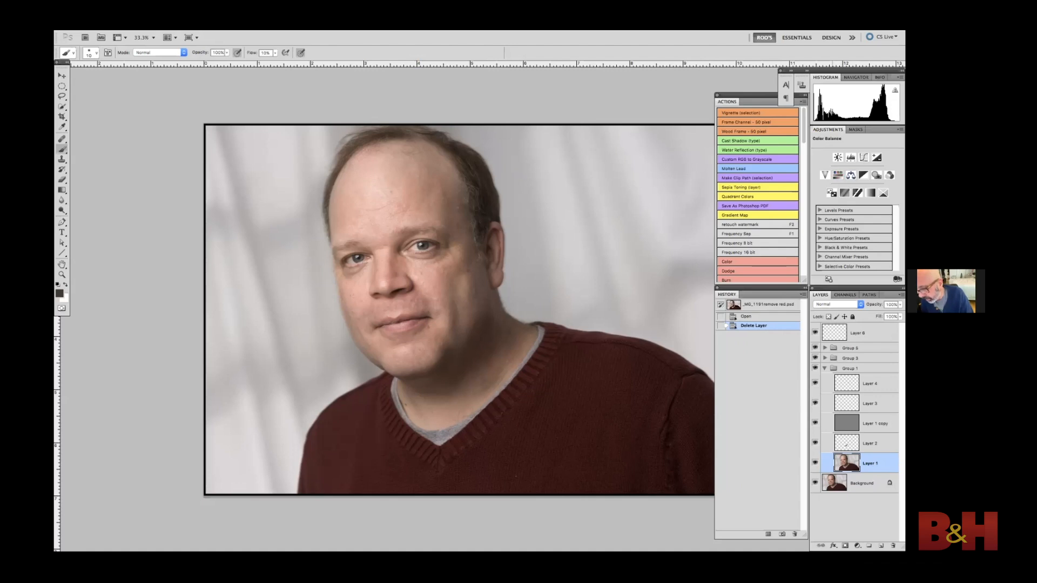
left_click(750, 317)
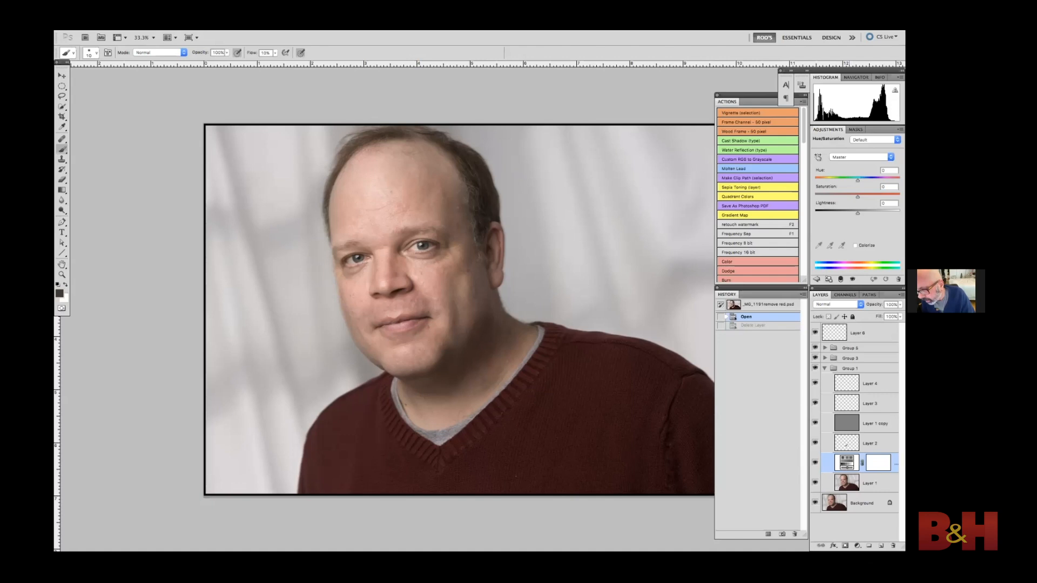
left_click(750, 326)
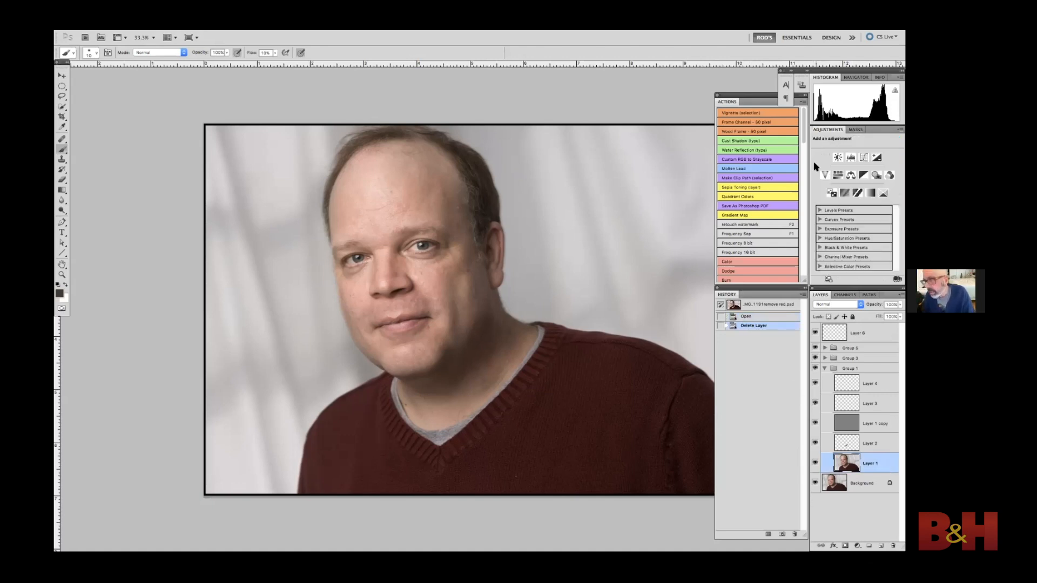
left_click(838, 175)
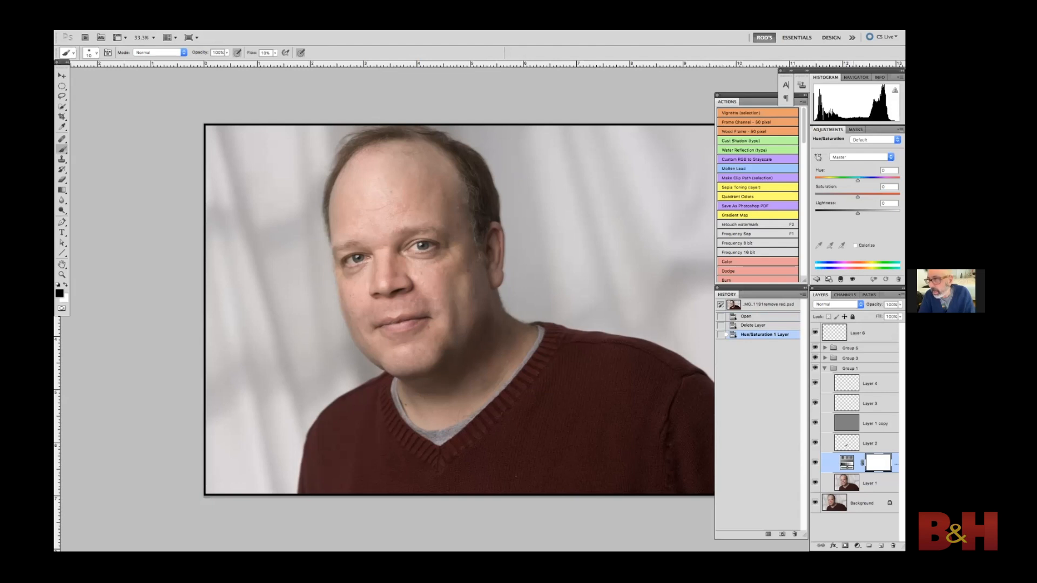
Step: Target the Reds with saturation at +100 as a preview and shift the affected color range to 281°/312° – 342°/12°
left_click(861, 157)
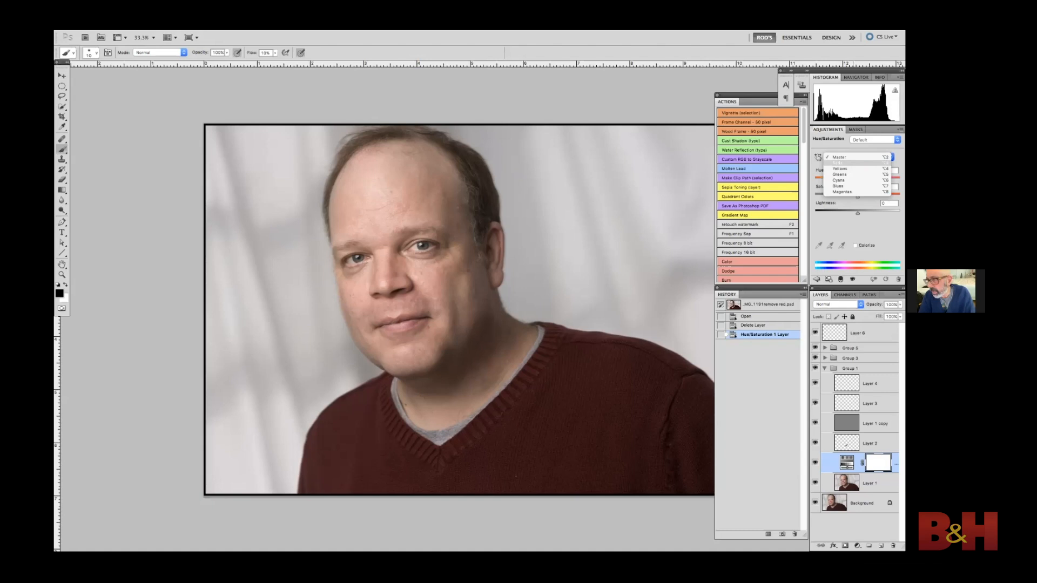
left_click(837, 163)
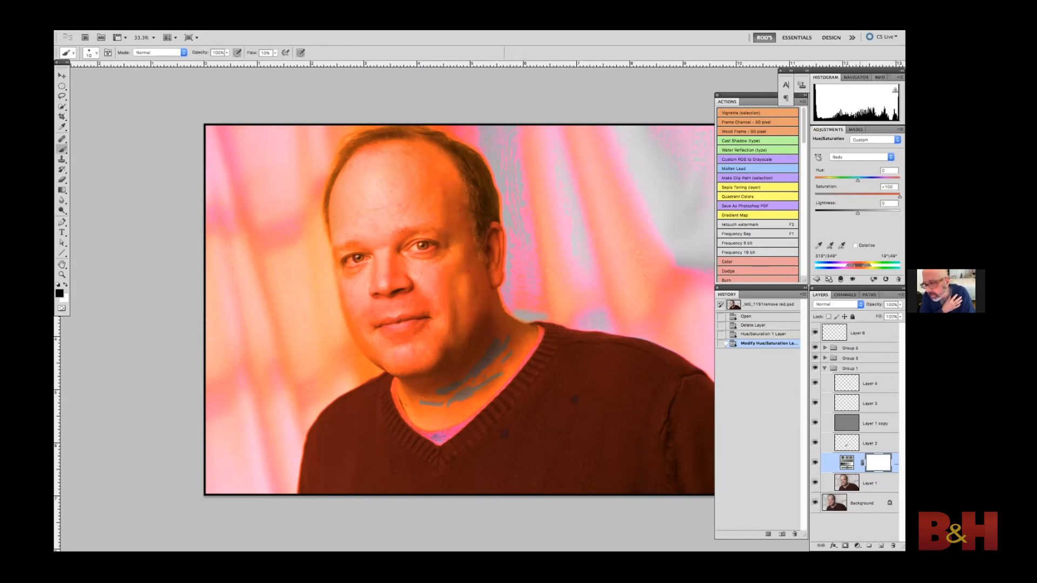
left_click_drag(858, 265, 849, 266)
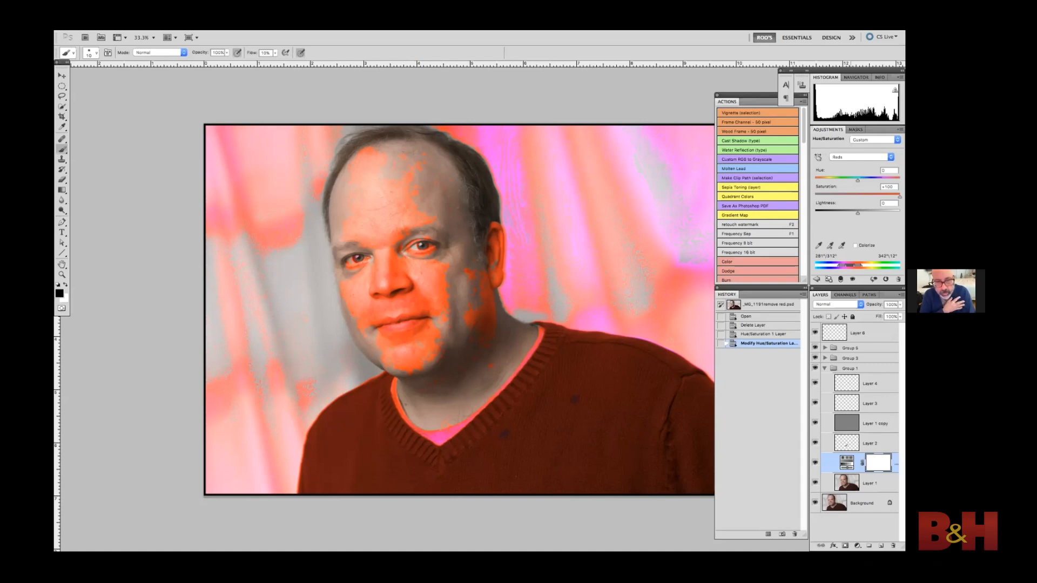
left_click(658, 253)
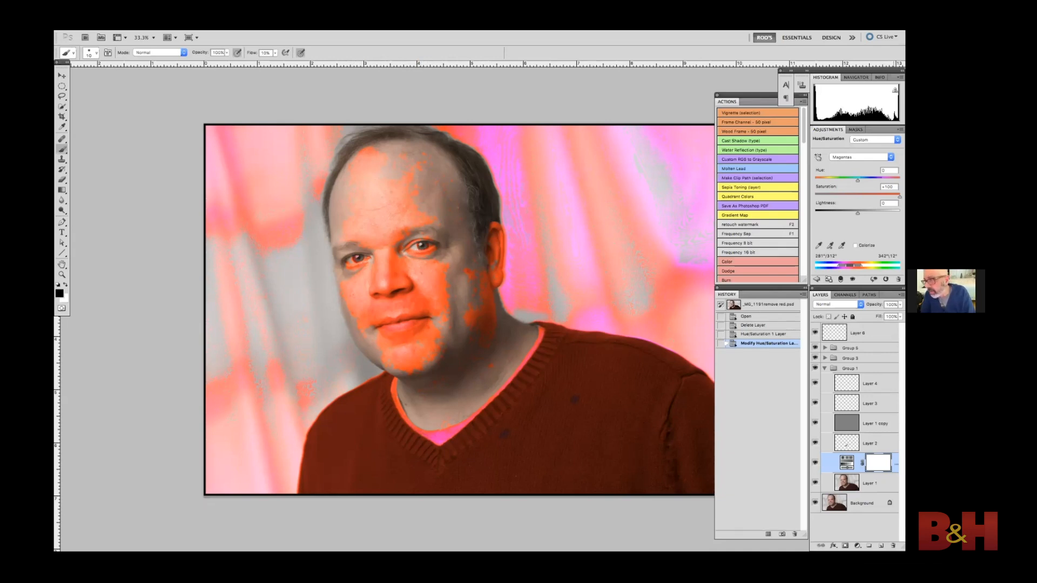
Step: Reset the saturation to 0, set the hue to +35 for the targeted range, and compare with the adjustment layer hidden
left_click(888, 187)
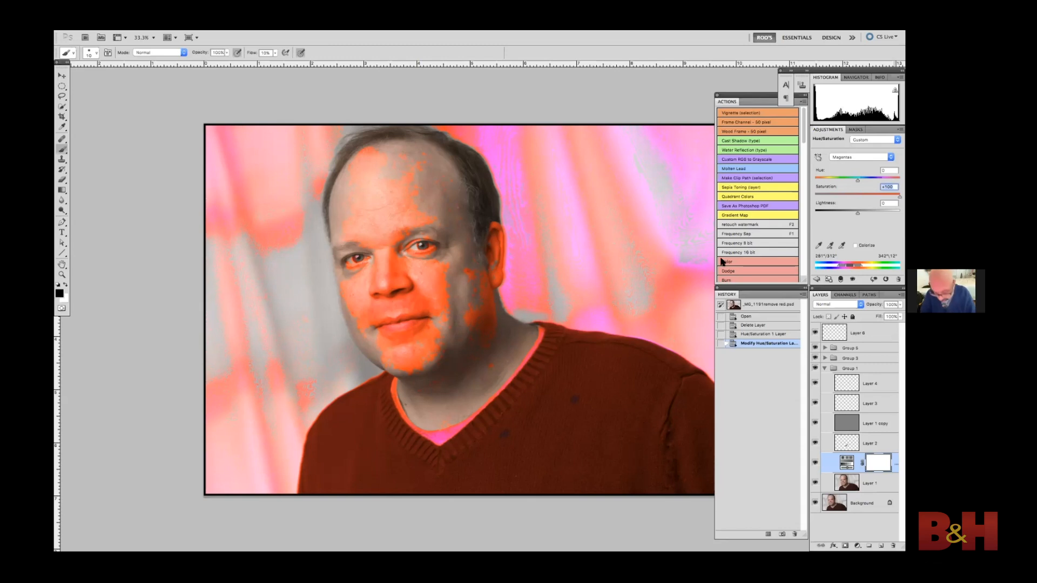
type("0")
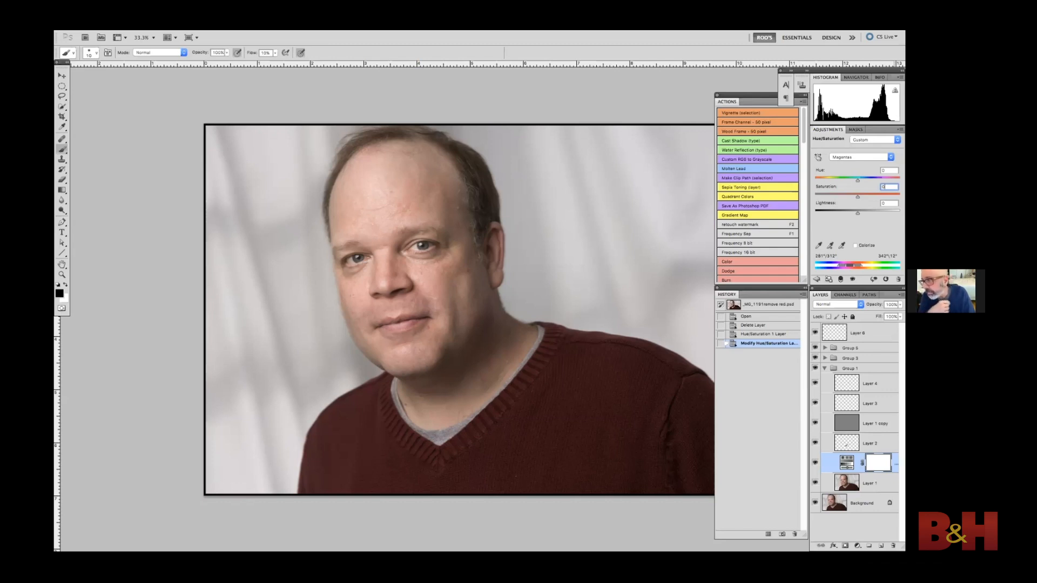
left_click_drag(857, 181, 890, 181)
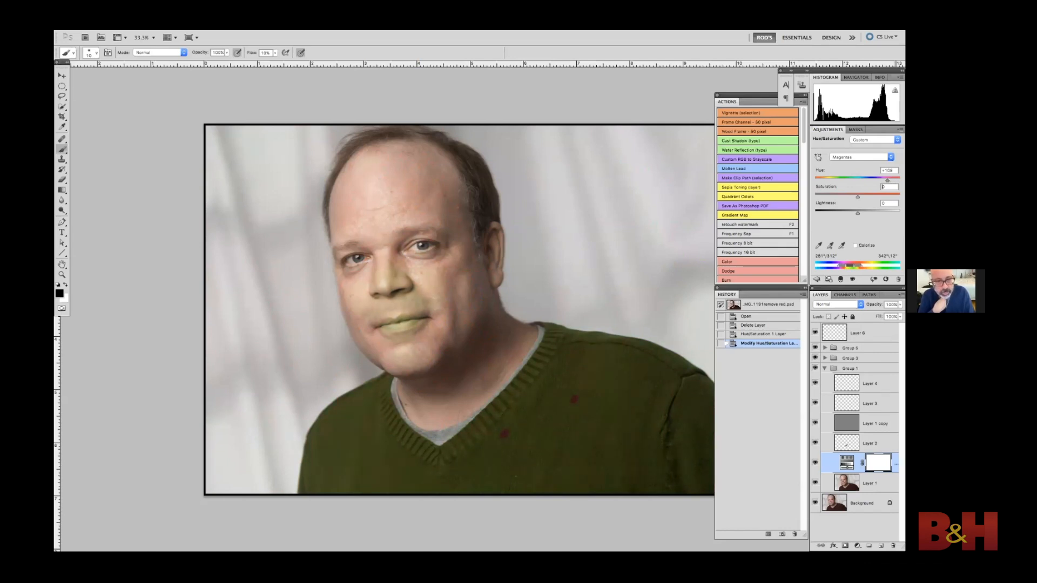
left_click_drag(882, 181, 873, 181)
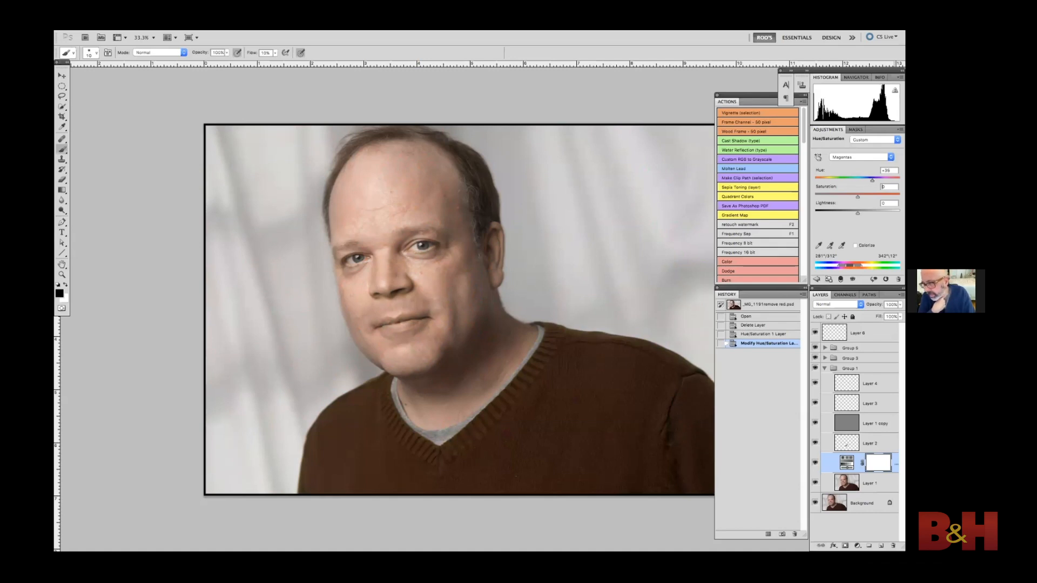
left_click(815, 462)
left_click(814, 463)
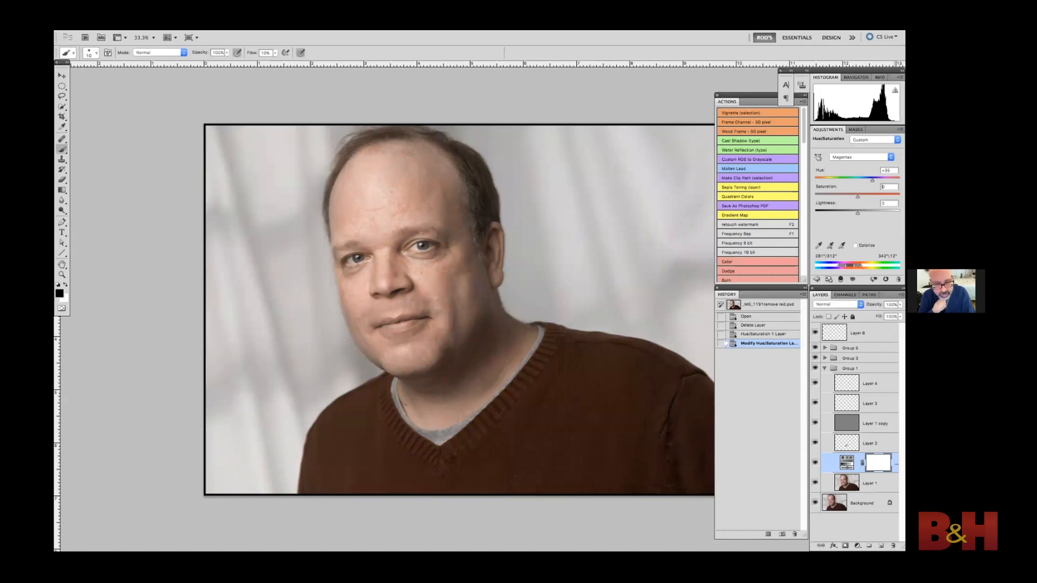
left_click(883, 187)
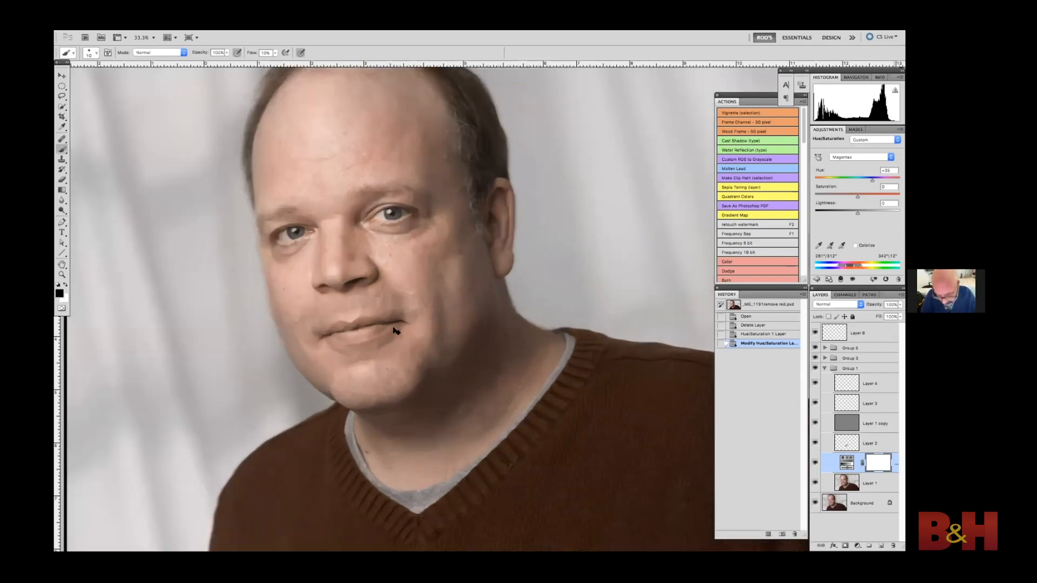
Step: Enlarge the brush and paint black over the lips on the Hue/Saturation layer mask to bring back their original color
key("ctrl+equal")
left_click_drag(391, 335, 420, 339)
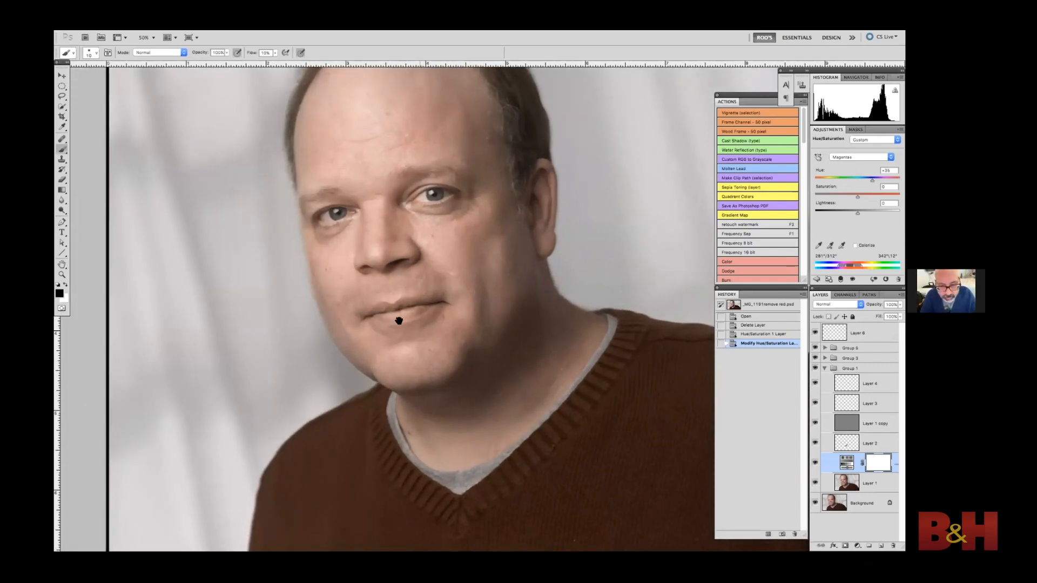
key("bracketright")
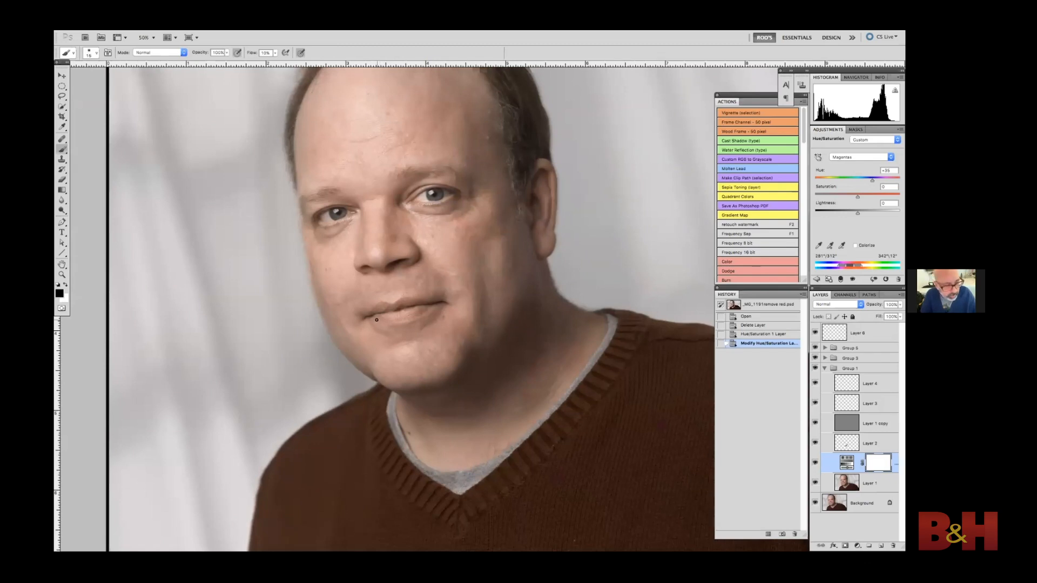
left_click(405, 310)
key("bracketright")
key("bracketright")
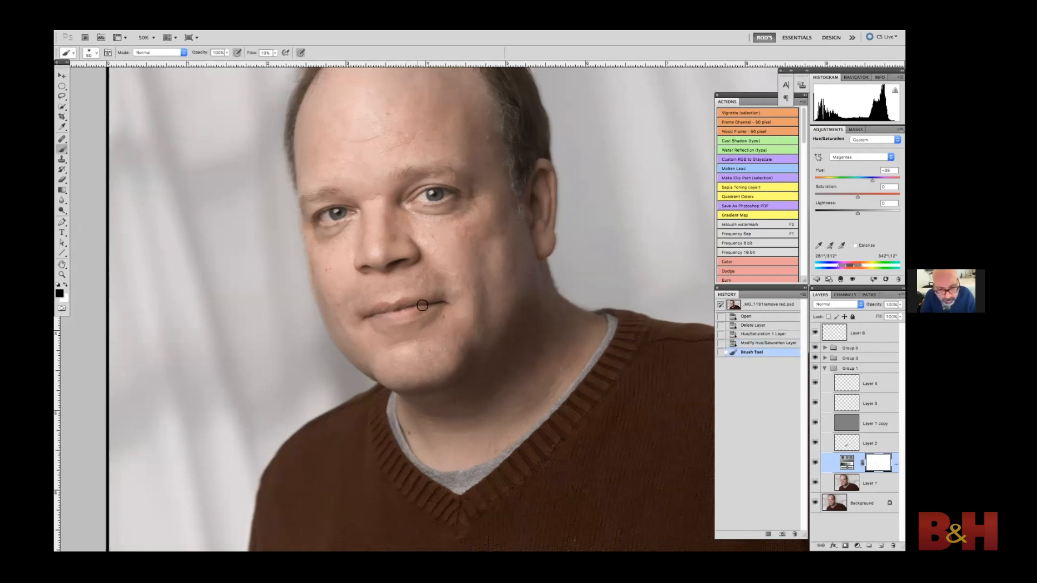
left_click_drag(382, 309, 373, 317)
Step: Set the brush flow to 100%, repaint the lips on the mask, and check coverage with the mask overlay and layer visibility
key("backslash")
key("backslash")
key("bracketleft")
key("shift+0")
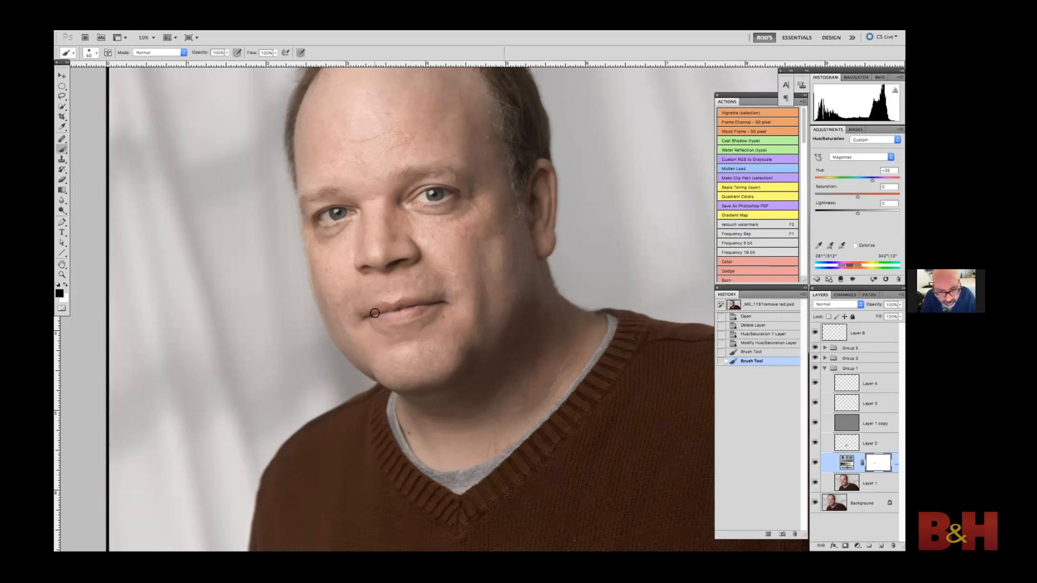
left_click_drag(379, 310, 376, 312)
key("backslash")
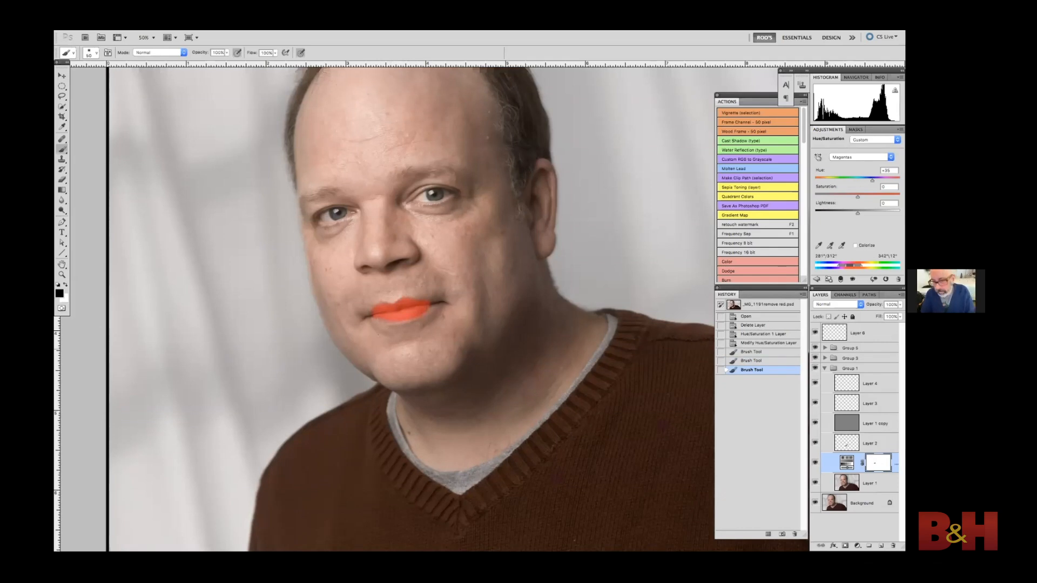
key("backslash")
left_click(813, 462)
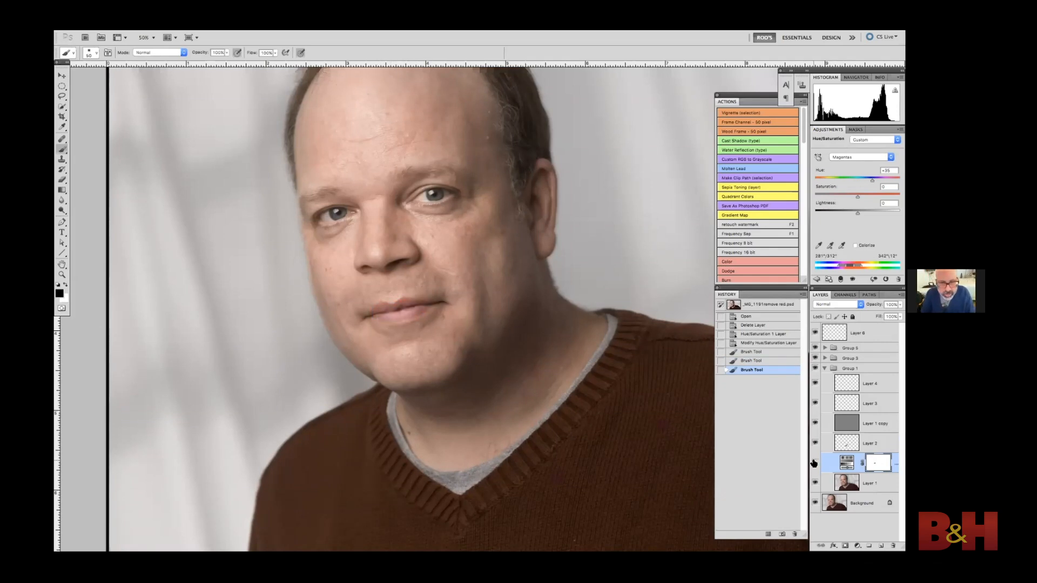
Step: Show the Hue/Saturation layer, inspect its lip mask on its own in the document, and return to the normal image view
left_click(814, 463)
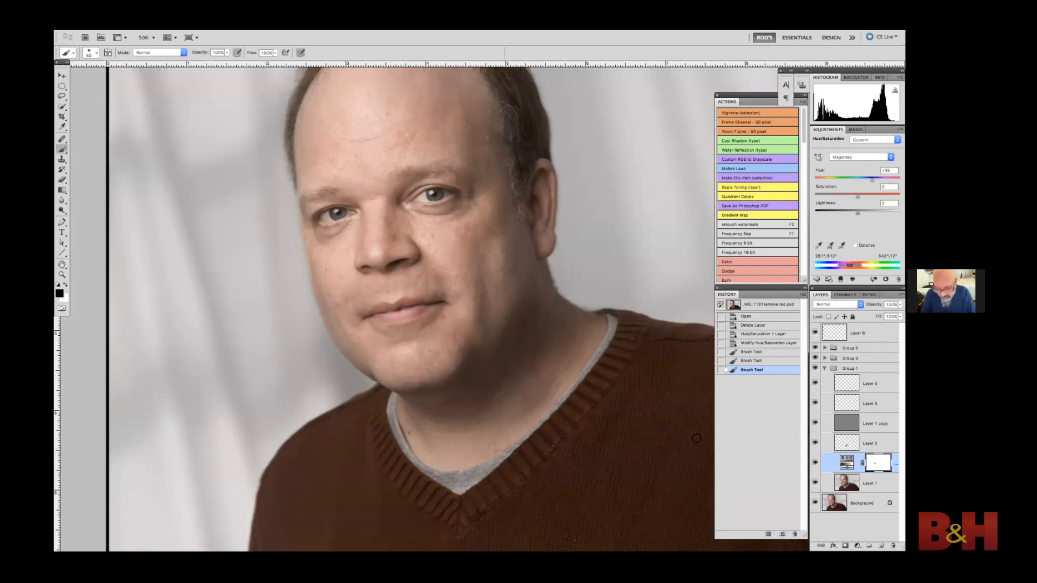
key("ctrl+minus")
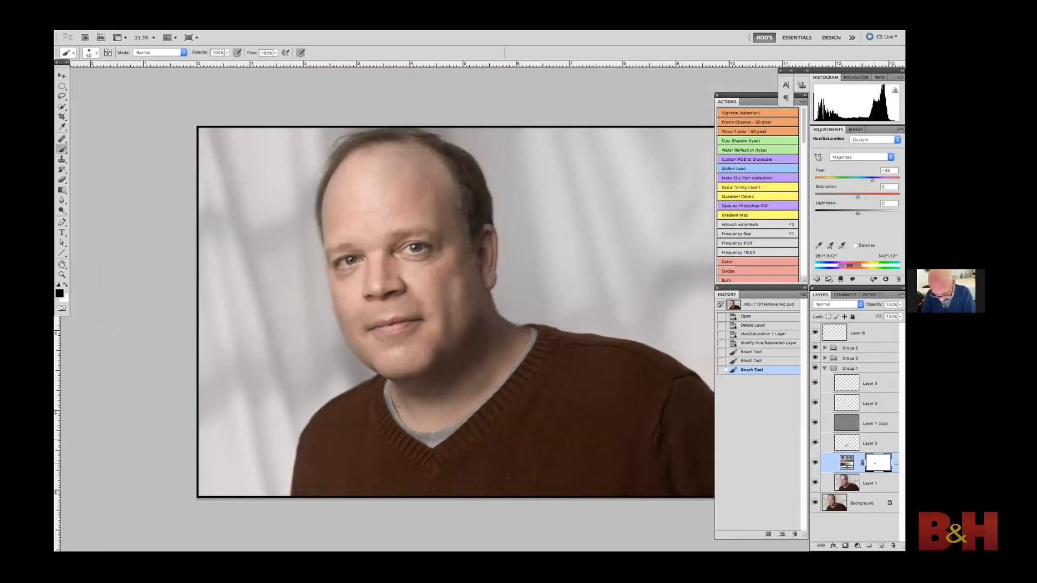
left_click(878, 463, "alt")
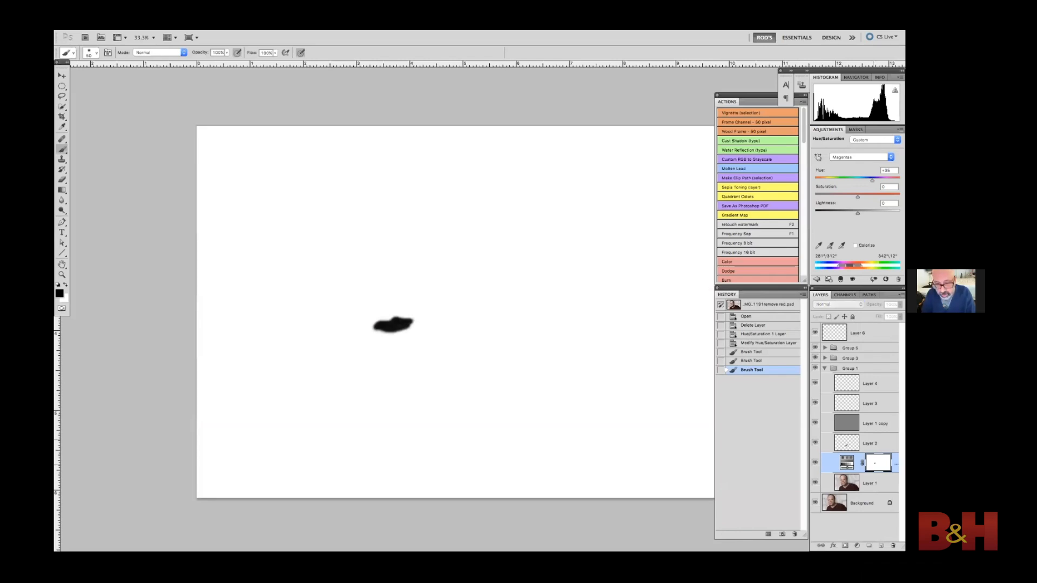
left_click(811, 443)
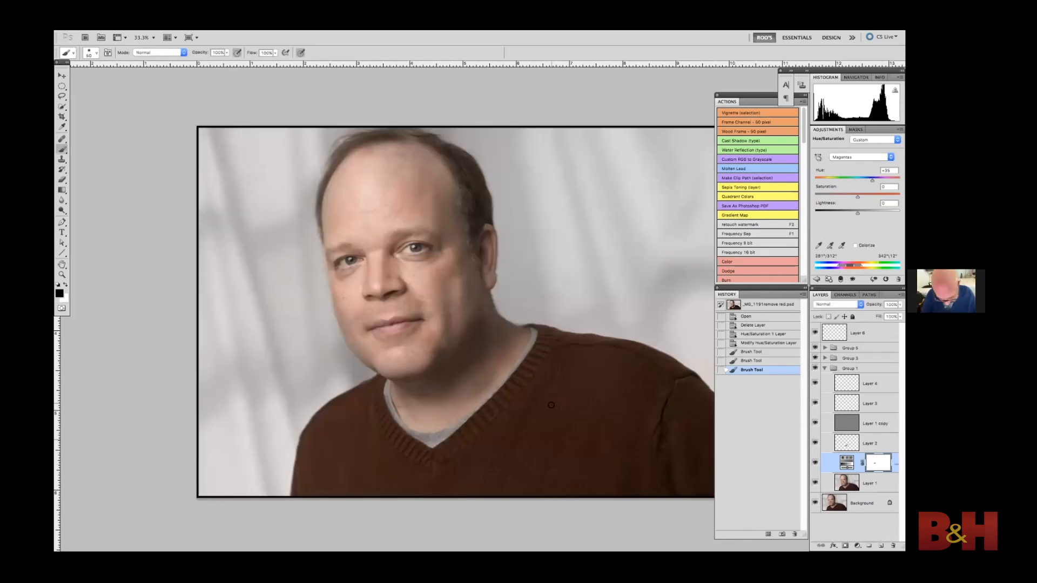
Step: Enlarge the brush to 1100 px for masking the sweater
key("bracketright")
key("bracketright")
key("bracketright")
key("bracketright")
key("bracketright")
key("bracketright")
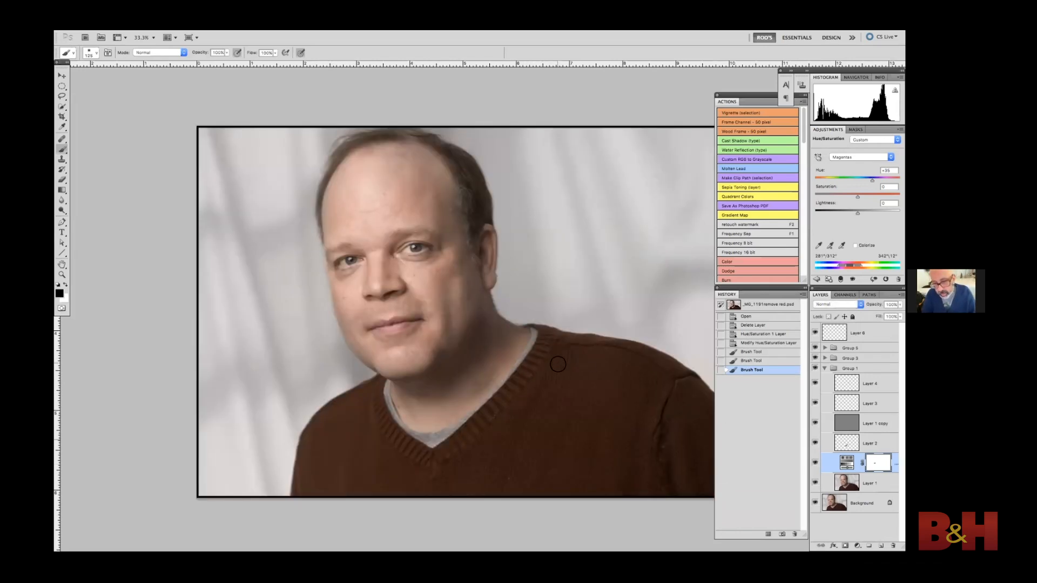
key("ctrl+minus")
key("ctrl+minus")
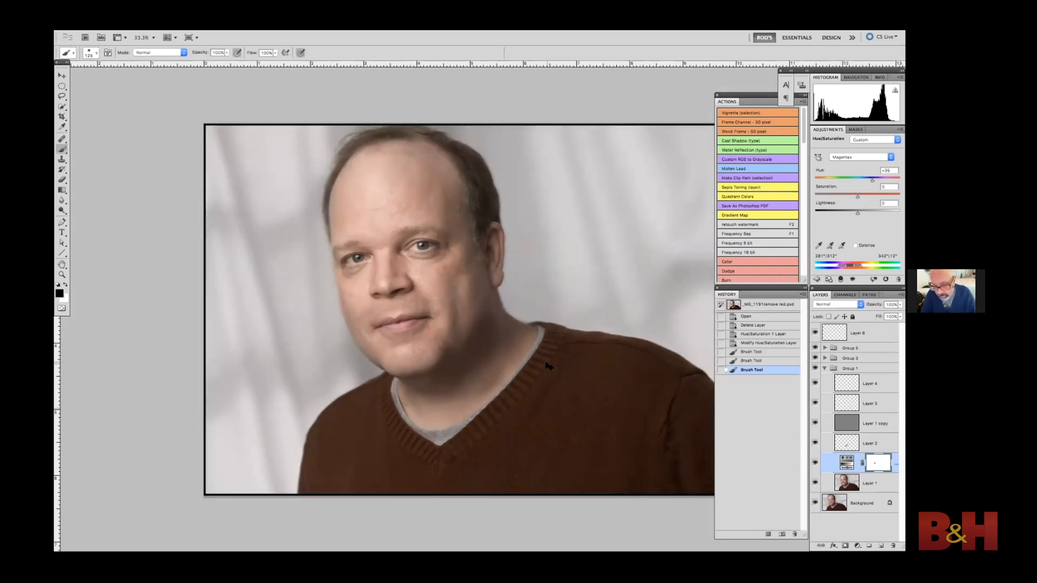
key("bracketright")
key("bracketright")
key("bracketright")
key("bracketright")
key("bracketright")
key("bracketright")
key("bracketright")
key("bracketright")
key("bracketright")
key("bracketright")
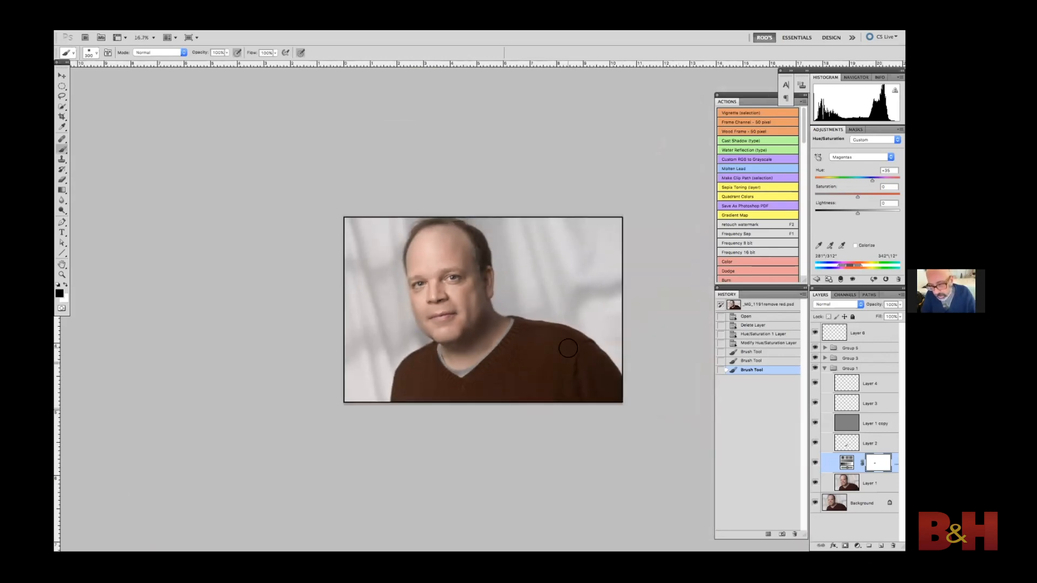
key("bracketright")
key("bracketright")
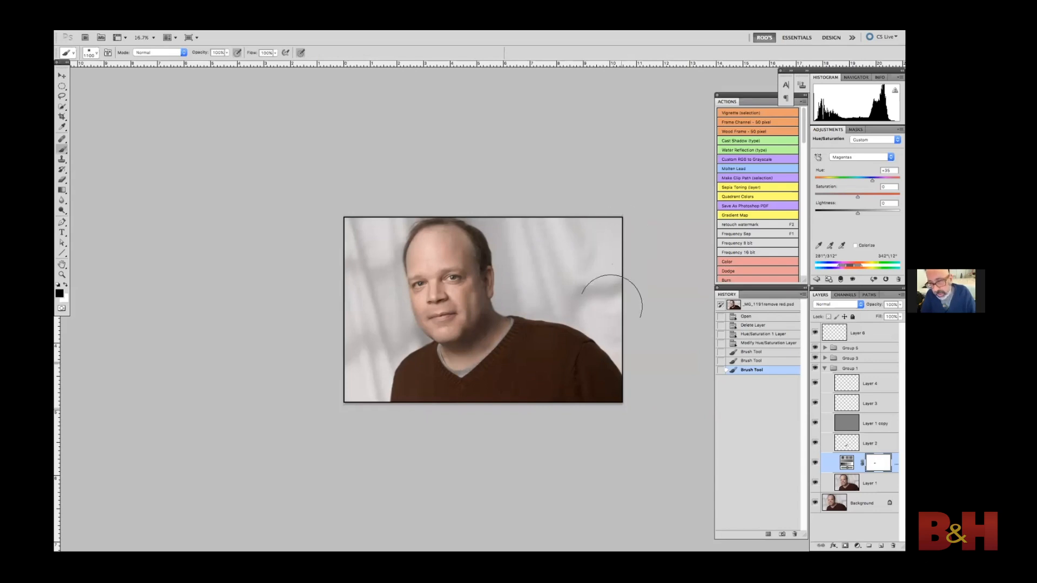
Step: Try painting black over the sweater on the layer mask, check the mask overlay, and undo the stroke
mouse_move(486, 394)
left_mouse_down()
mouse_move(418, 376)
mouse_move(435, 399)
mouse_move(474, 403)
mouse_move(559, 349)
mouse_move(545, 371)
left_mouse_up()
key("backslash")
key("backslash")
left_click(746, 370)
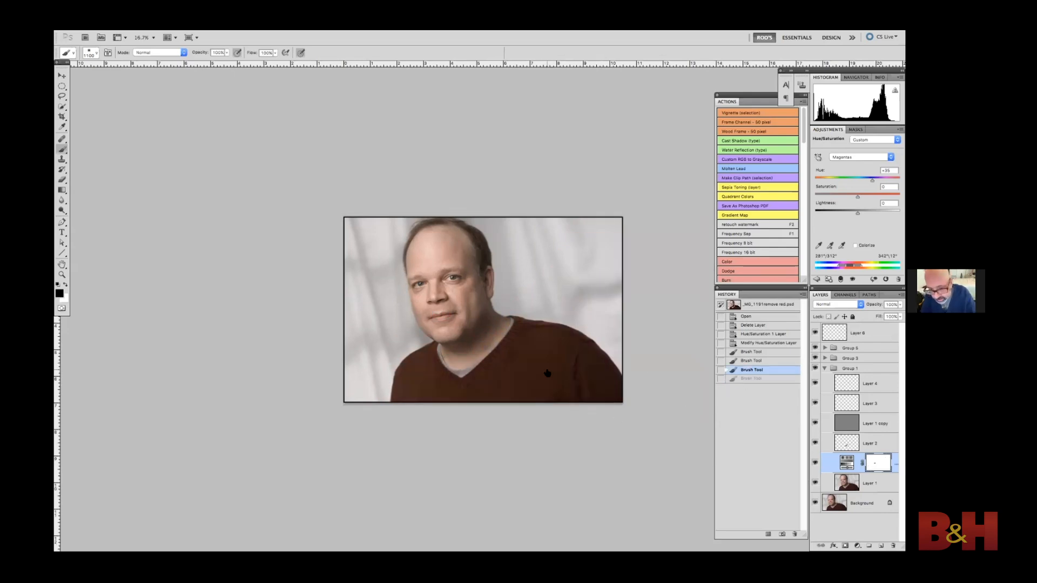
Step: Reduce the brush to 800 px and paint black over the whole sweater on the mask, checking coverage with the mask overlay
key("bracketleft")
key("bracketleft")
key("bracketleft")
mouse_move(487, 391)
left_mouse_down()
mouse_move(438, 408)
mouse_move(399, 377)
mouse_move(418, 362)
mouse_move(455, 403)
left_mouse_up()
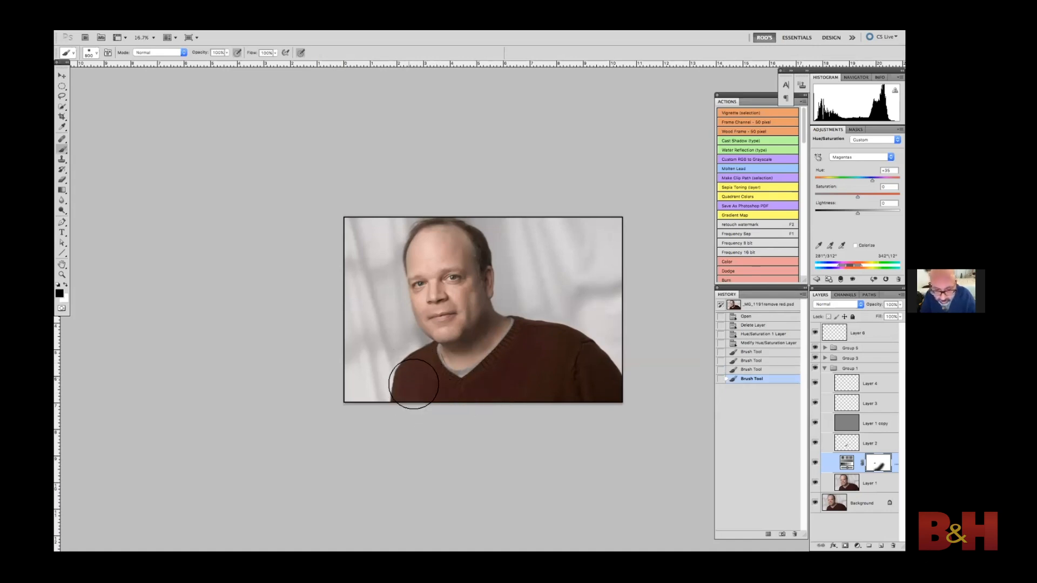
mouse_move(617, 343)
left_mouse_down()
mouse_move(567, 388)
mouse_move(556, 386)
left_mouse_up()
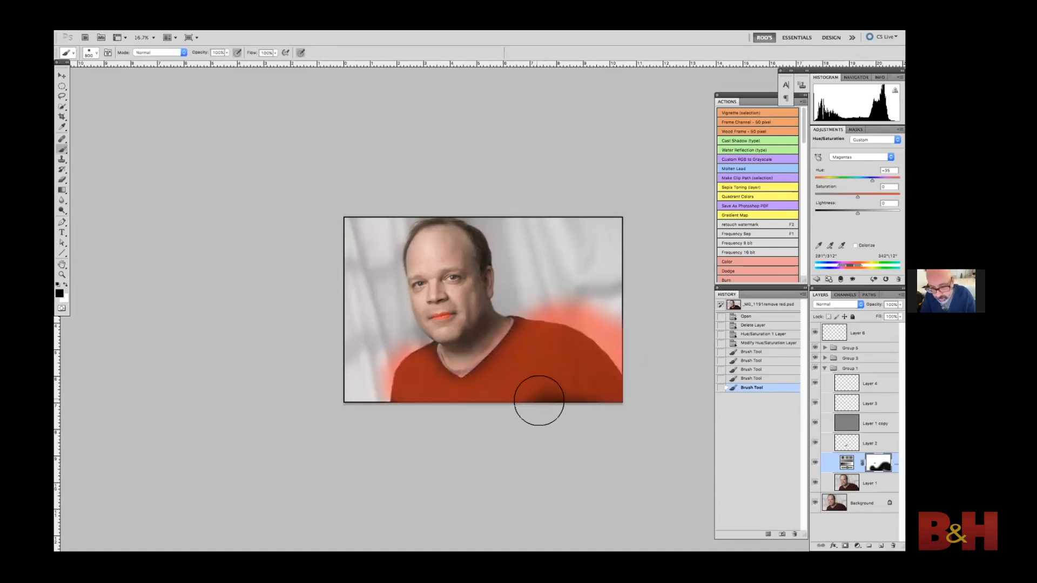
key("backslash")
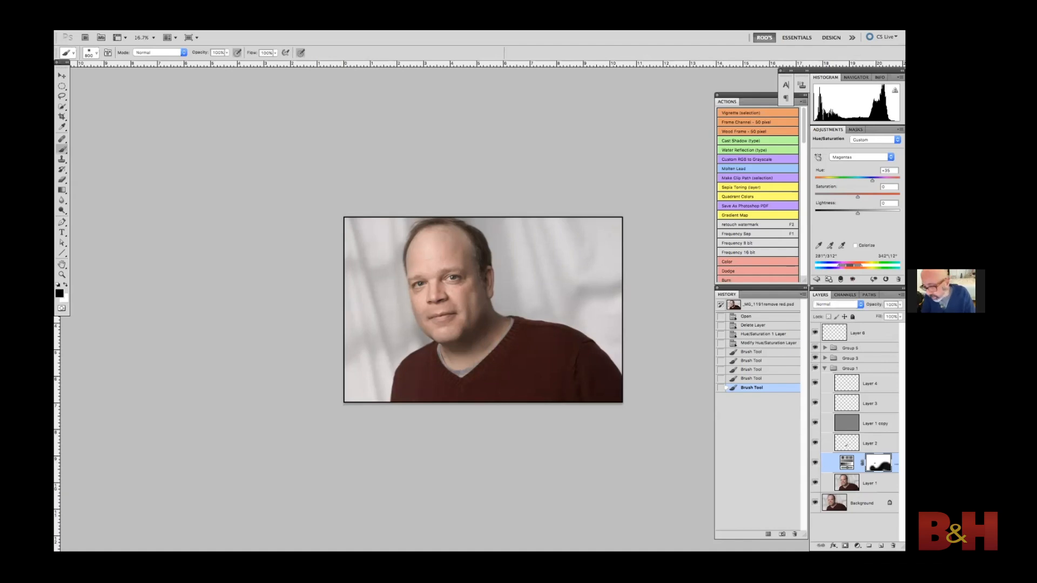
Step: Lower the hue shift to +29 and compare the skin with the Hue/Saturation layer hidden and shown
left_click_drag(872, 181, 871, 180)
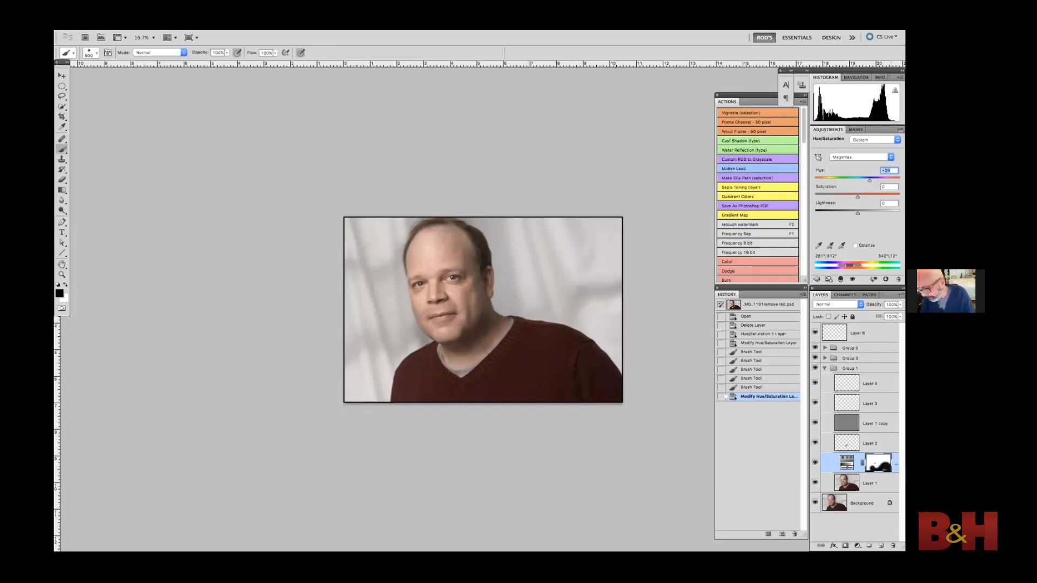
left_click(816, 464)
left_click(816, 464)
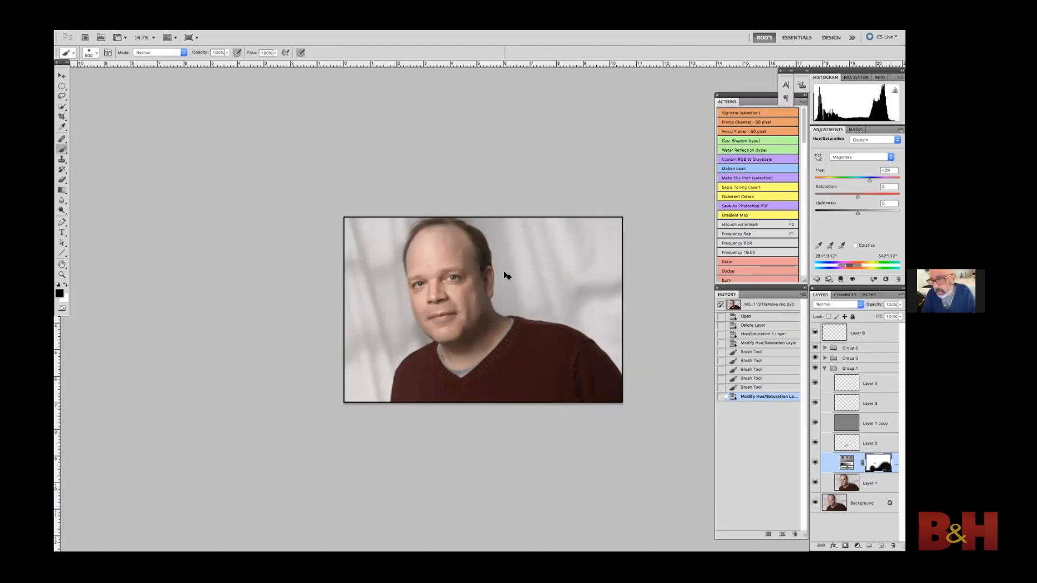
key("super+plus")
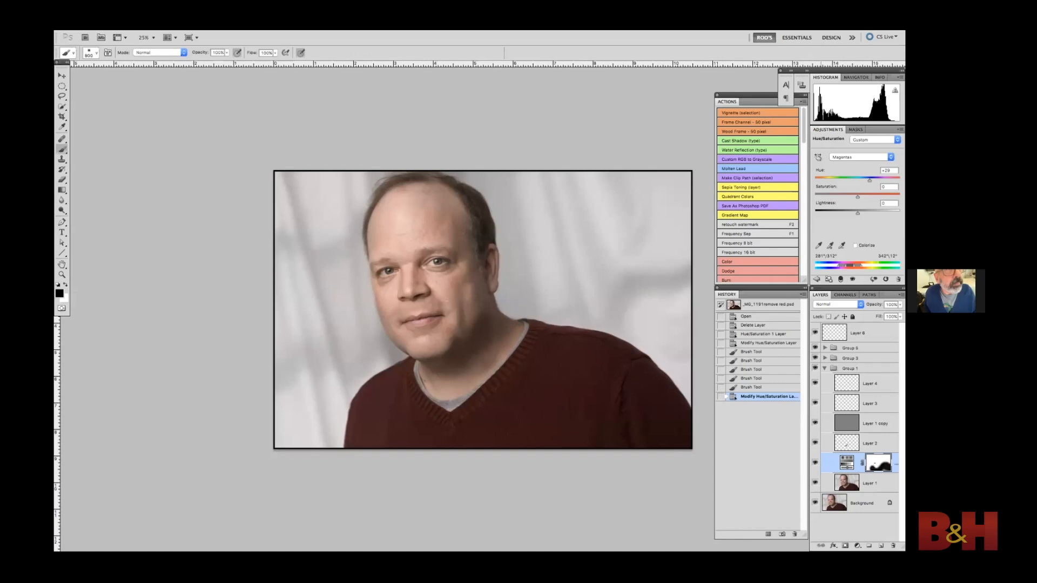
left_click(124, 26)
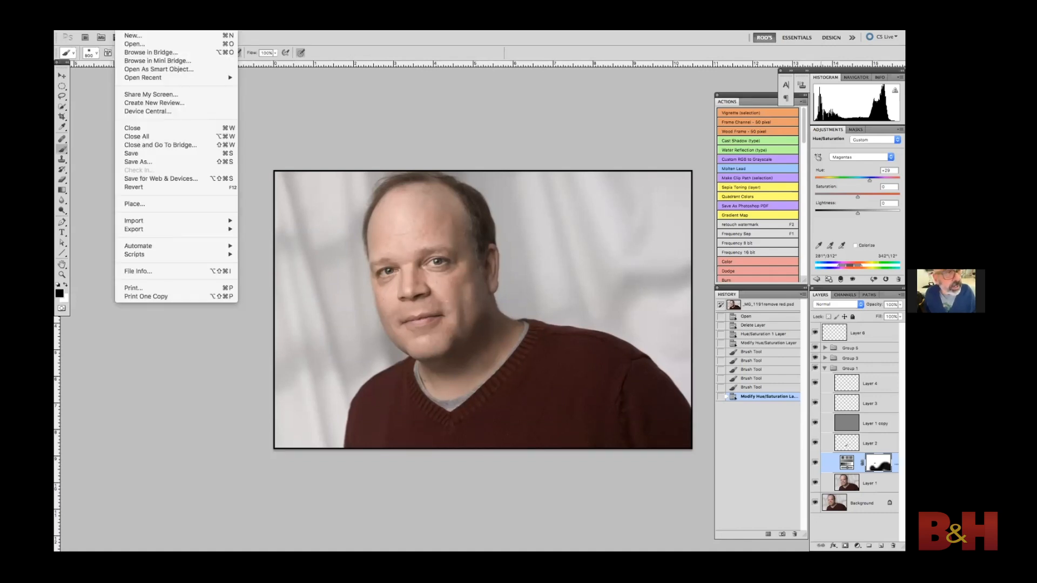
left_click(135, 130)
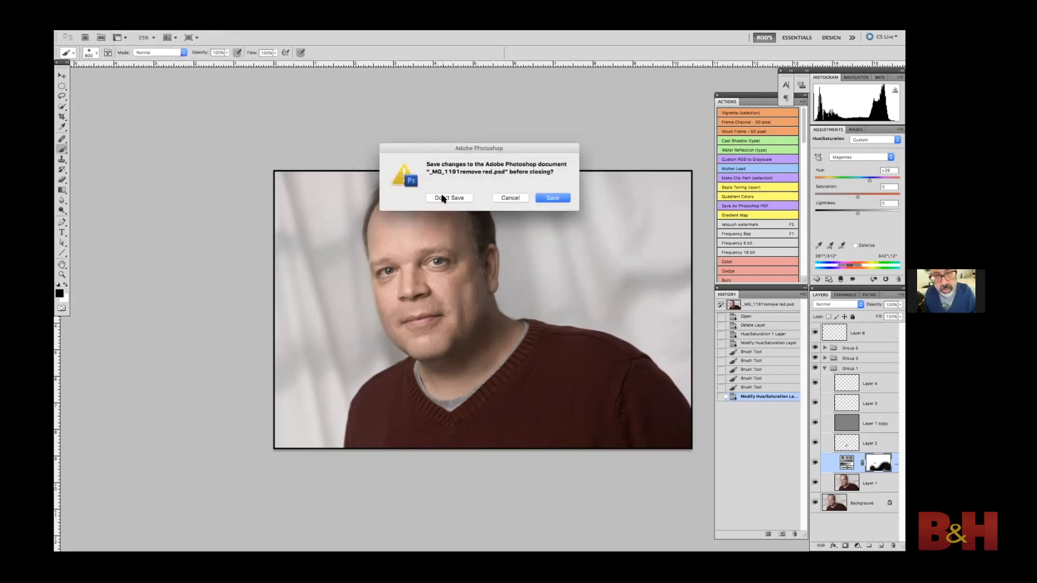
left_click(509, 198)
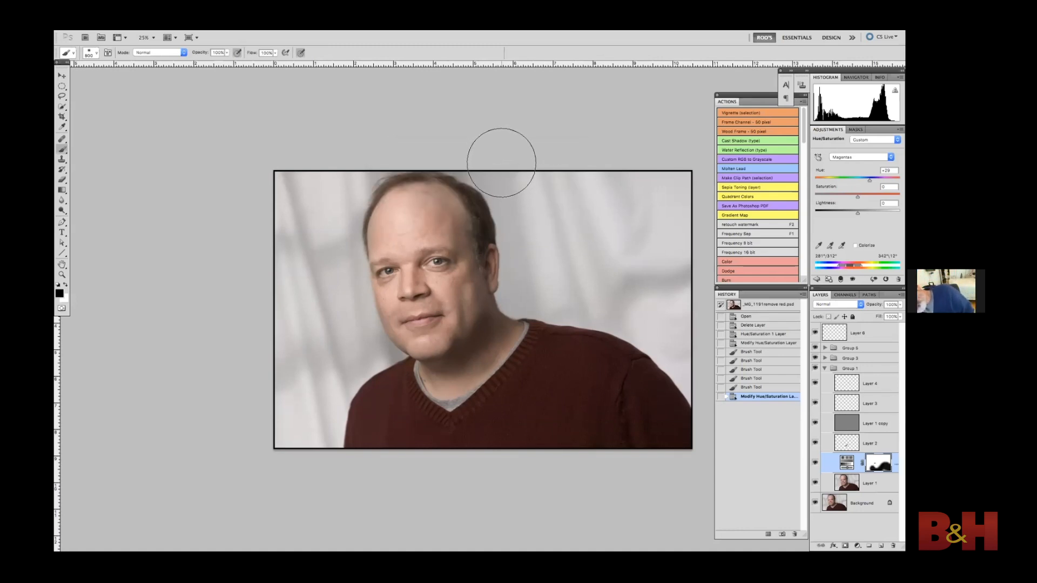